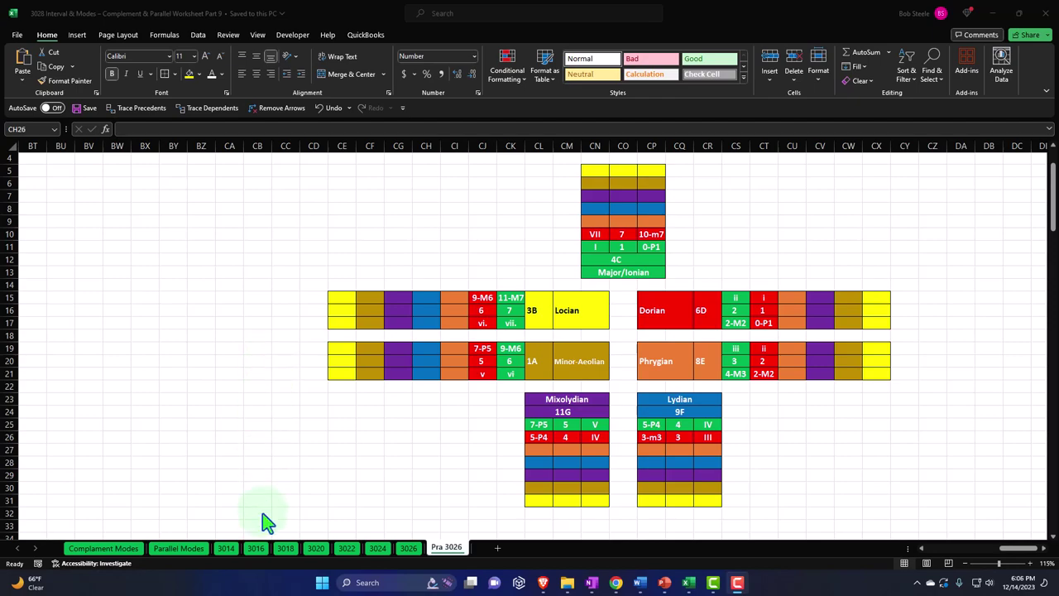
Look over the Complament Modes sheet and the colour-coded mode diagram on the Pra 3026 sheet.
click(116, 549)
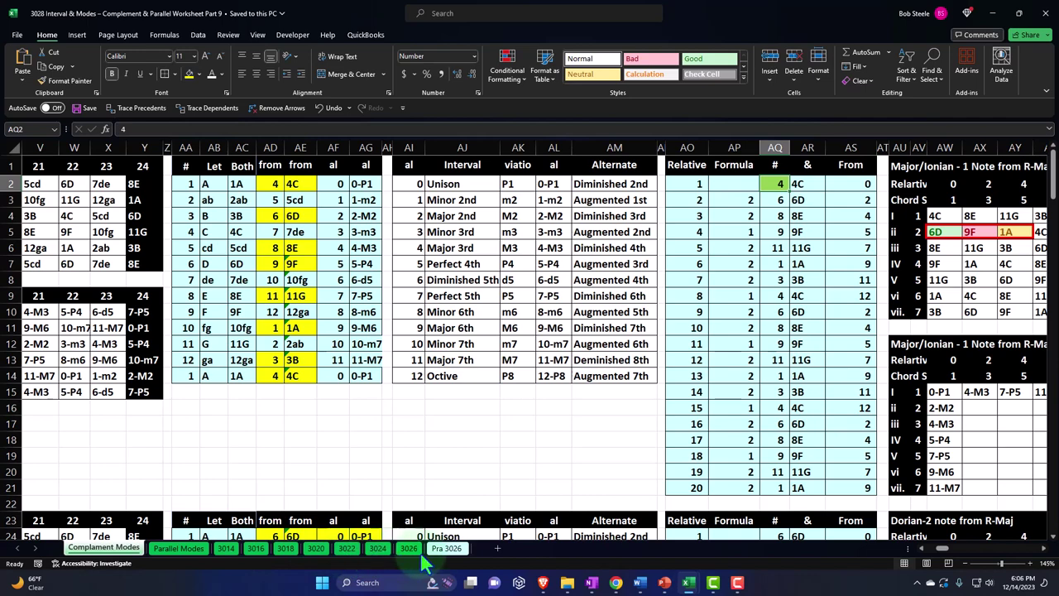
click(439, 550)
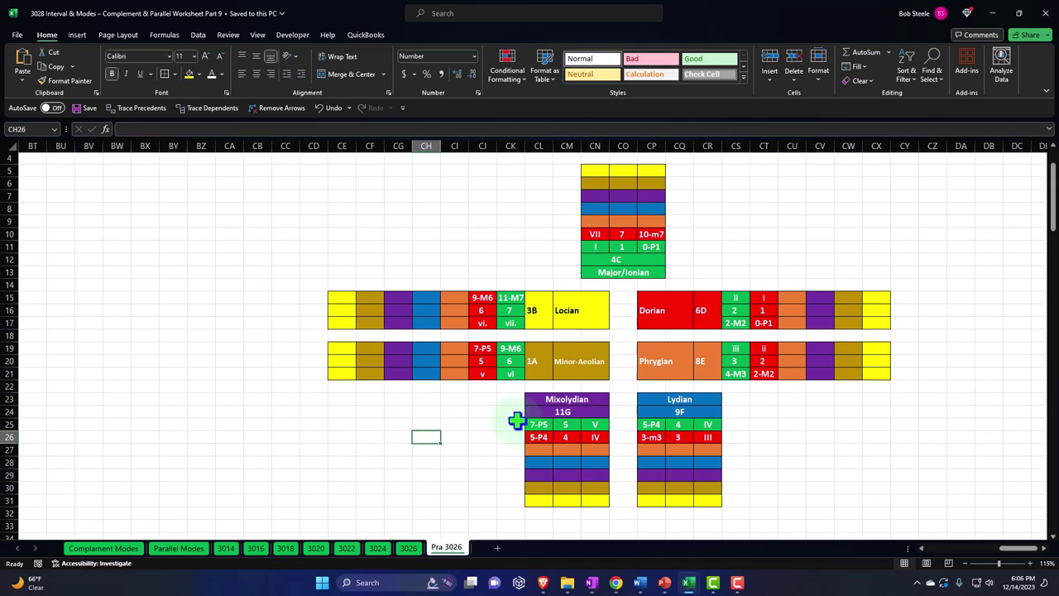
click(579, 309)
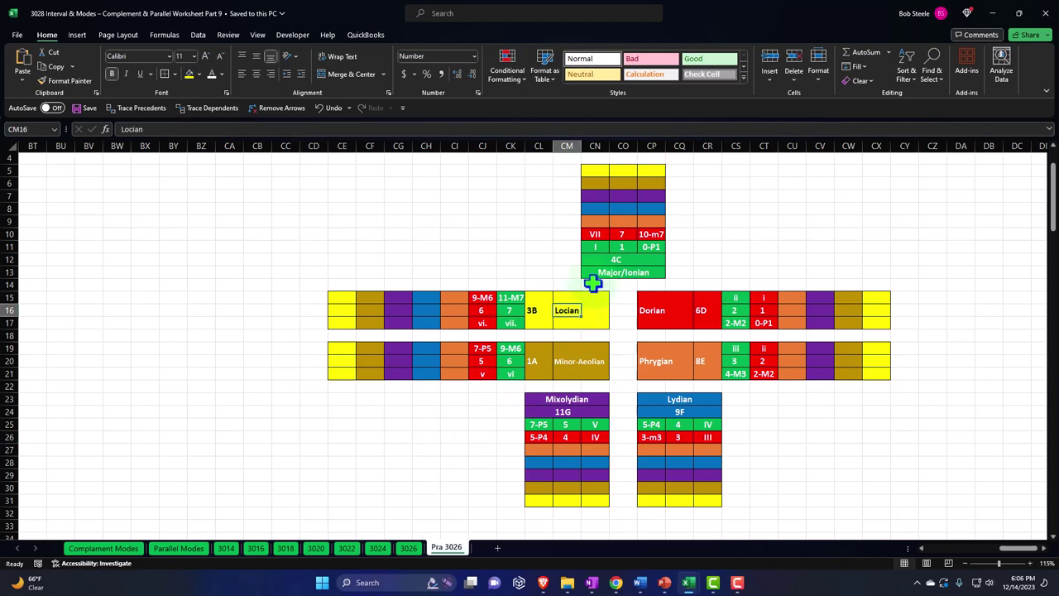
click(596, 274)
scroll(596, 274, up, 2)
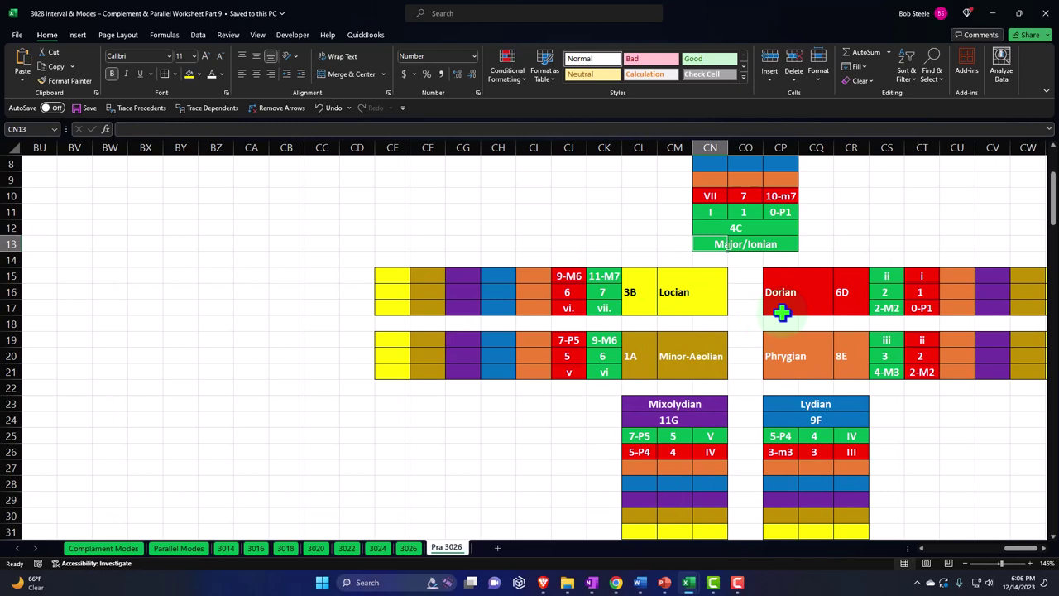
key(Right)
key(Right)
key(Right)
key(Right)
key(Right)
key(Right)
key(Right)
key(Right)
key(Right)
key(Right)
key(Right)
key(Right)
key(Right)
key(Right)
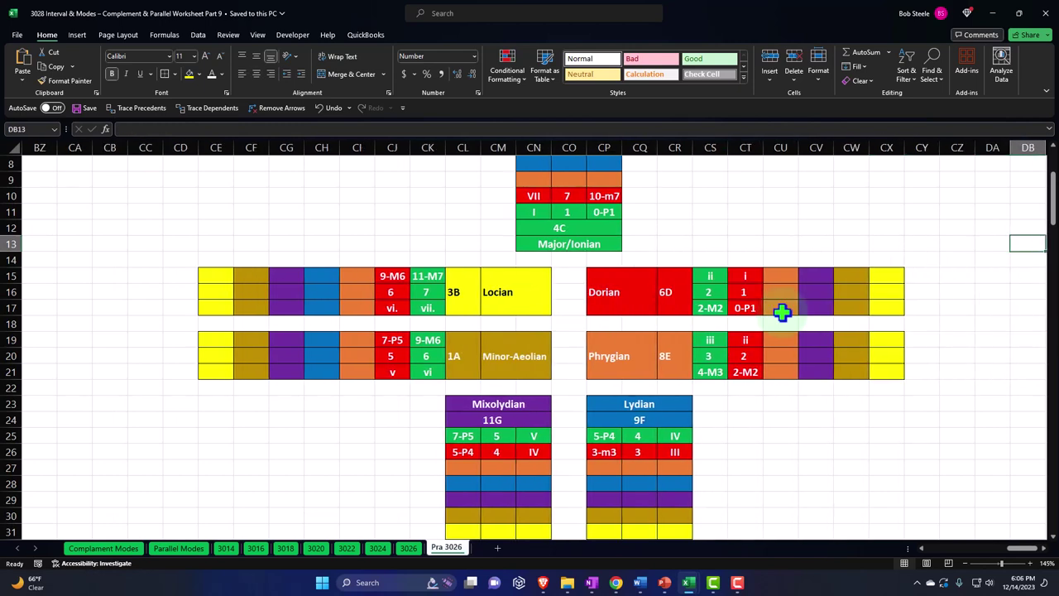
Review the root note cells of the modes around the diagram, from Major/Ionian through to Locian.
click(563, 226)
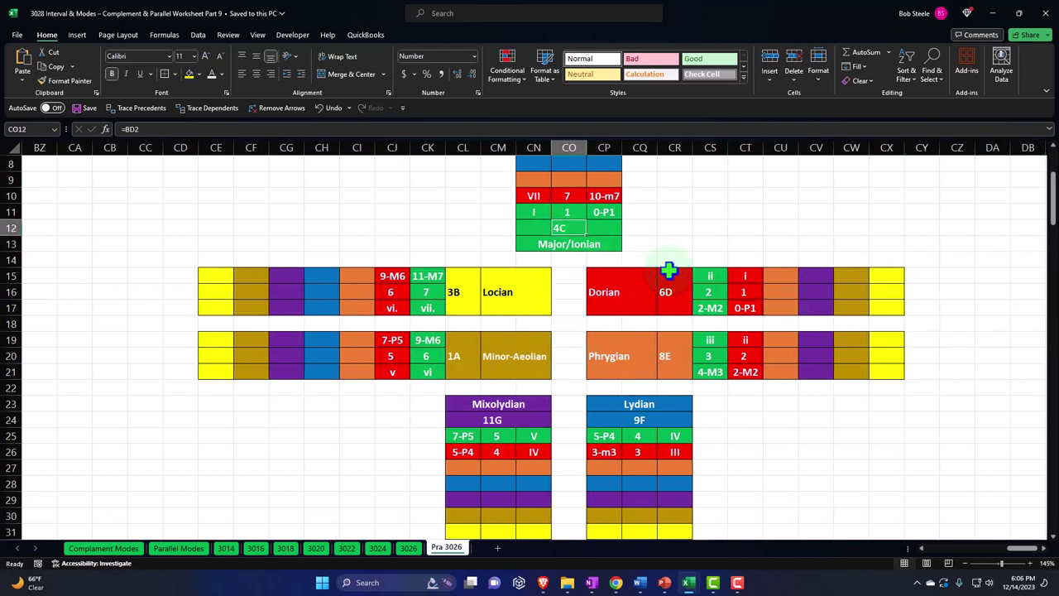
click(706, 295)
click(639, 420)
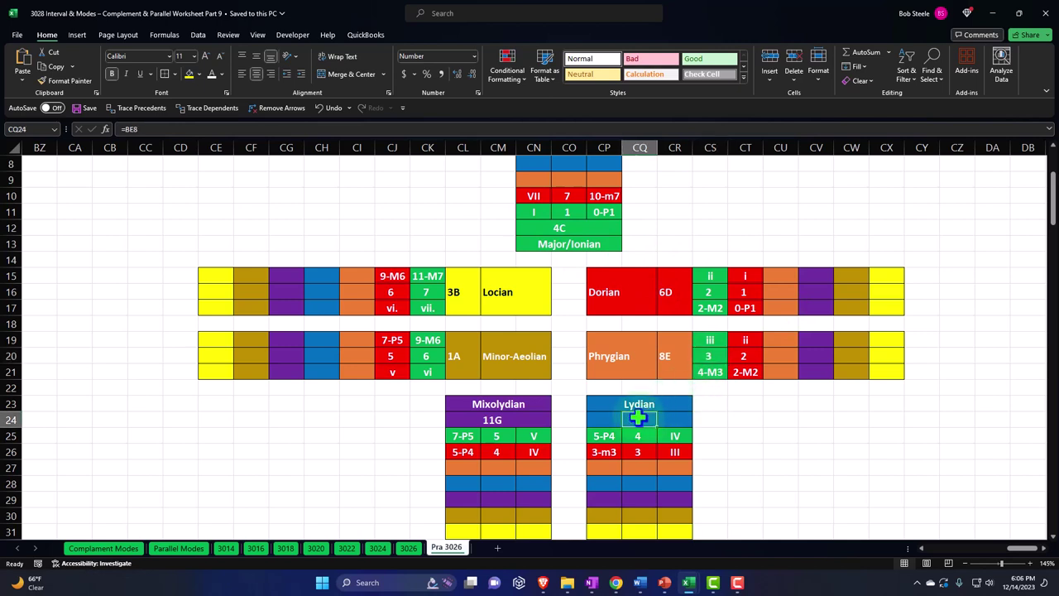
click(504, 421)
click(453, 358)
click(454, 298)
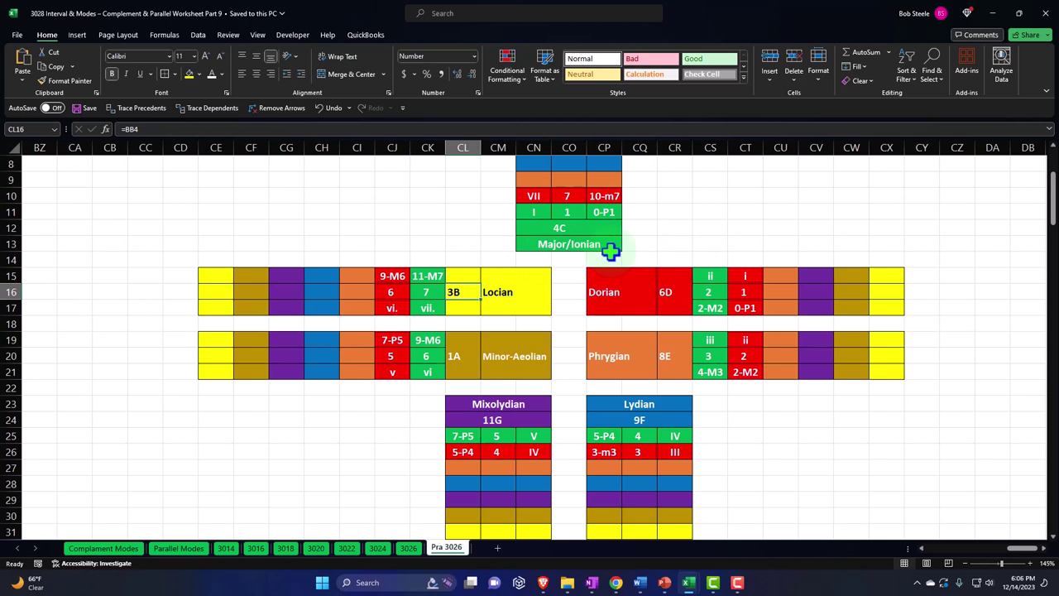
Examine the numeral, number and interval cells in the diagram's green Ionian and red Dorian layers.
click(534, 214)
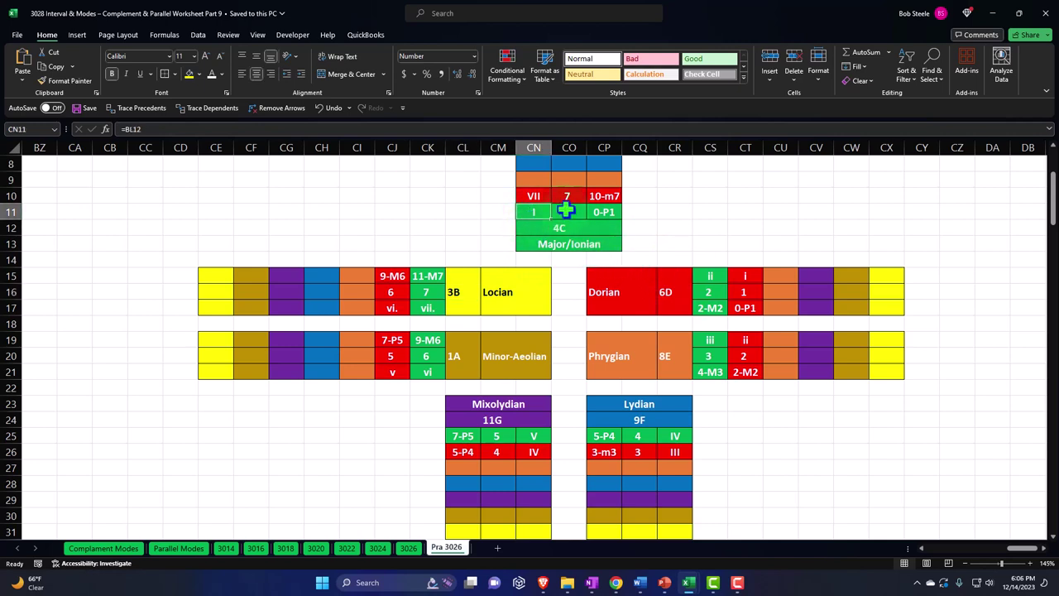
click(566, 210)
click(534, 214)
click(604, 212)
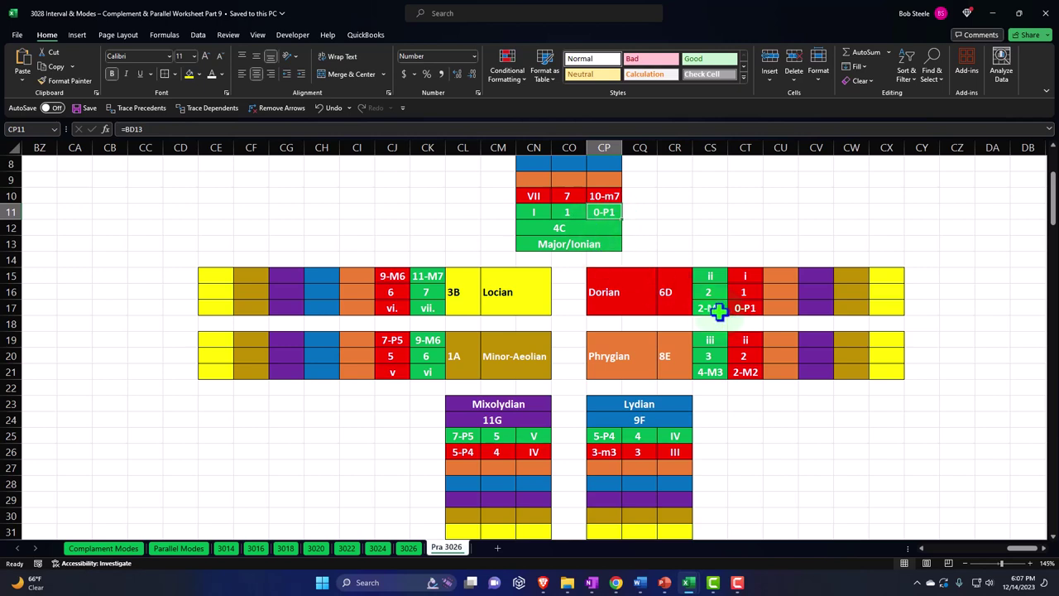
click(709, 279)
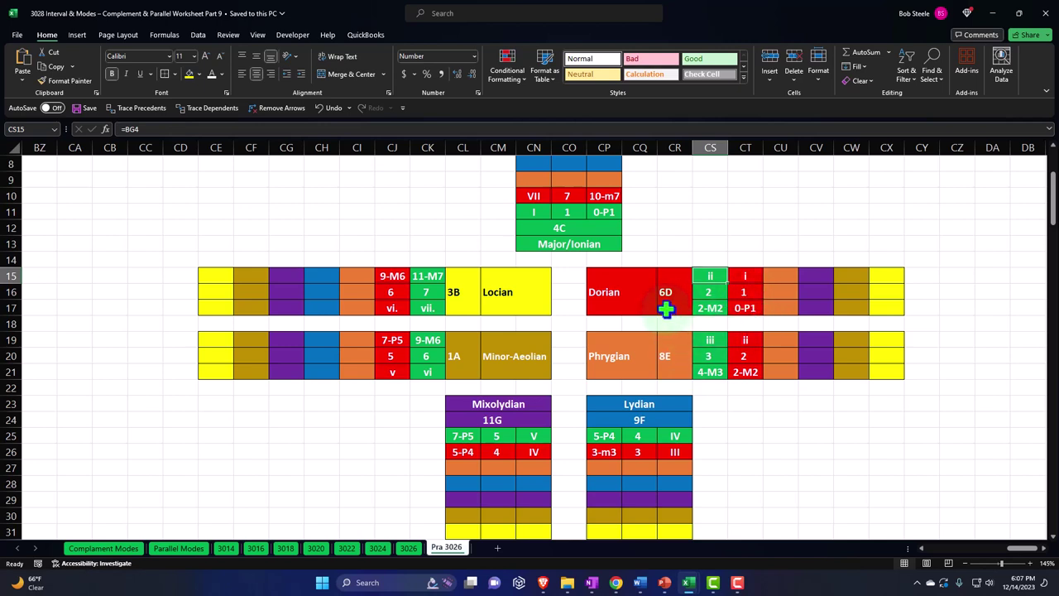
click(750, 277)
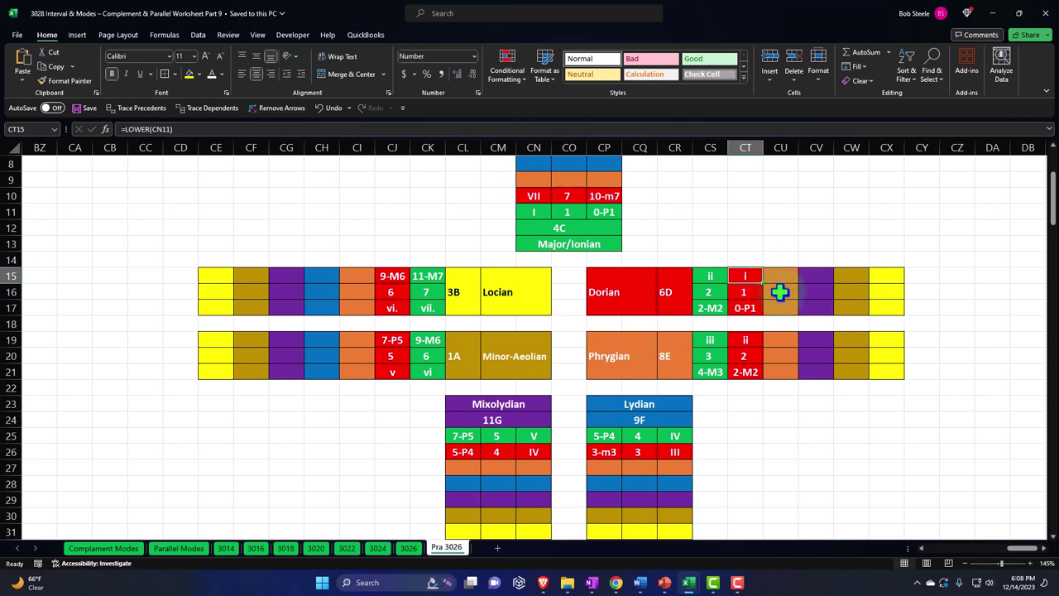
click(749, 308)
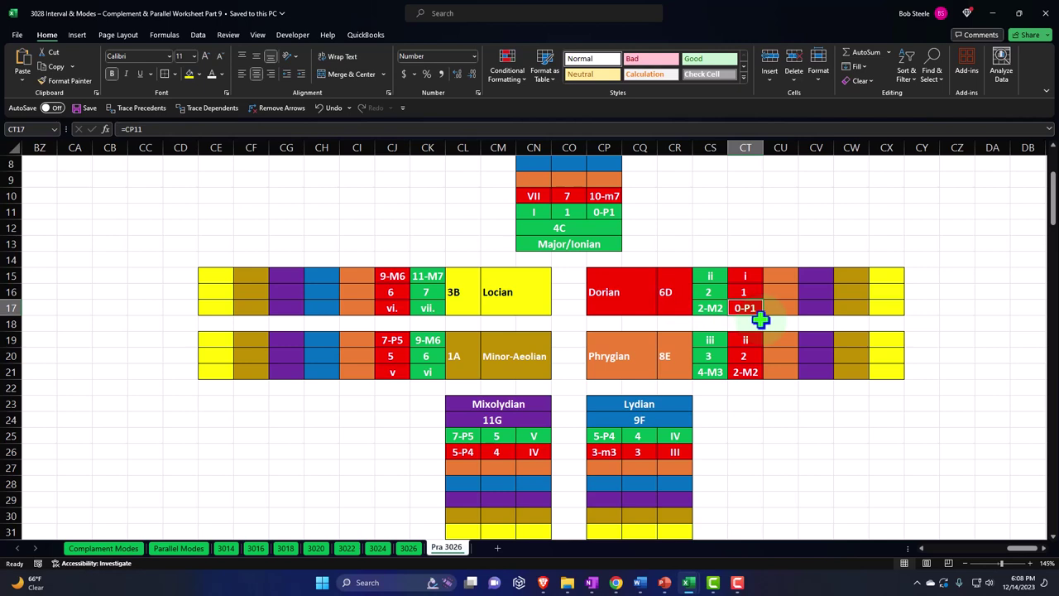
click(749, 354)
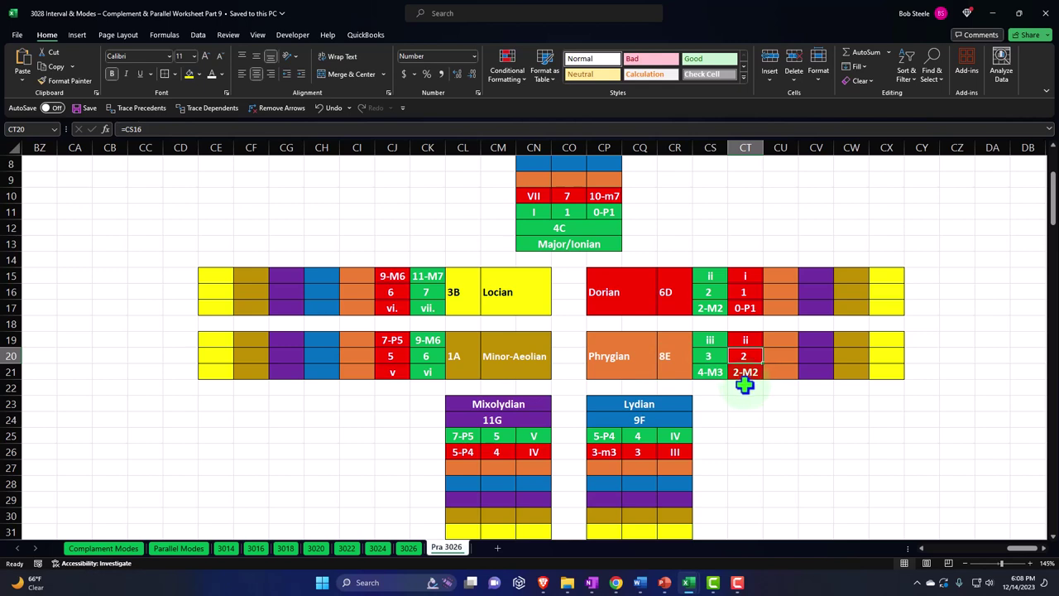
click(675, 453)
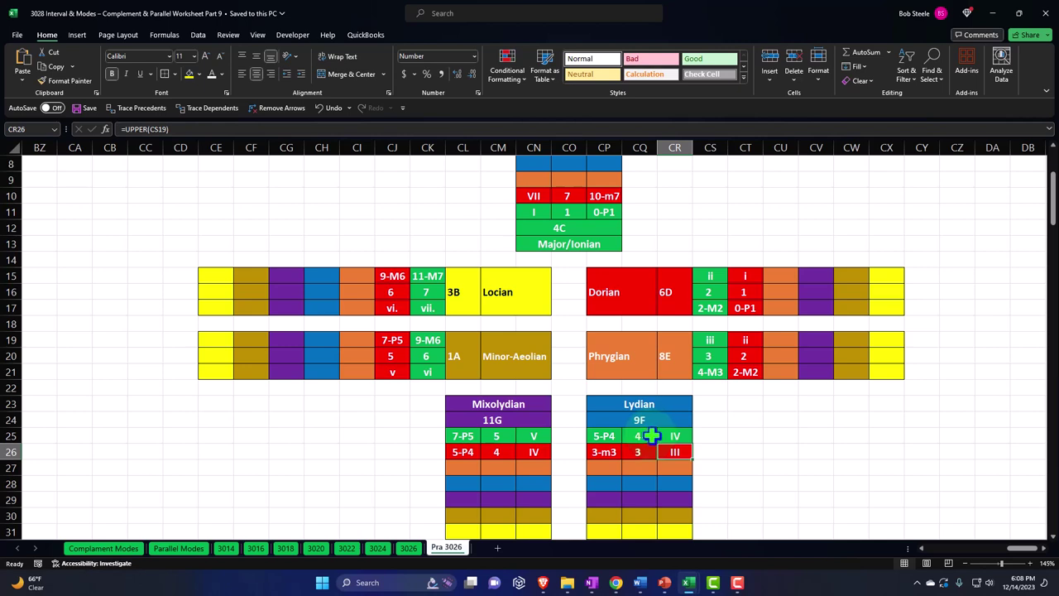
Link the scale number in the orange Phrygian cell CU20 to the Dorian value with =CT16.
click(776, 354)
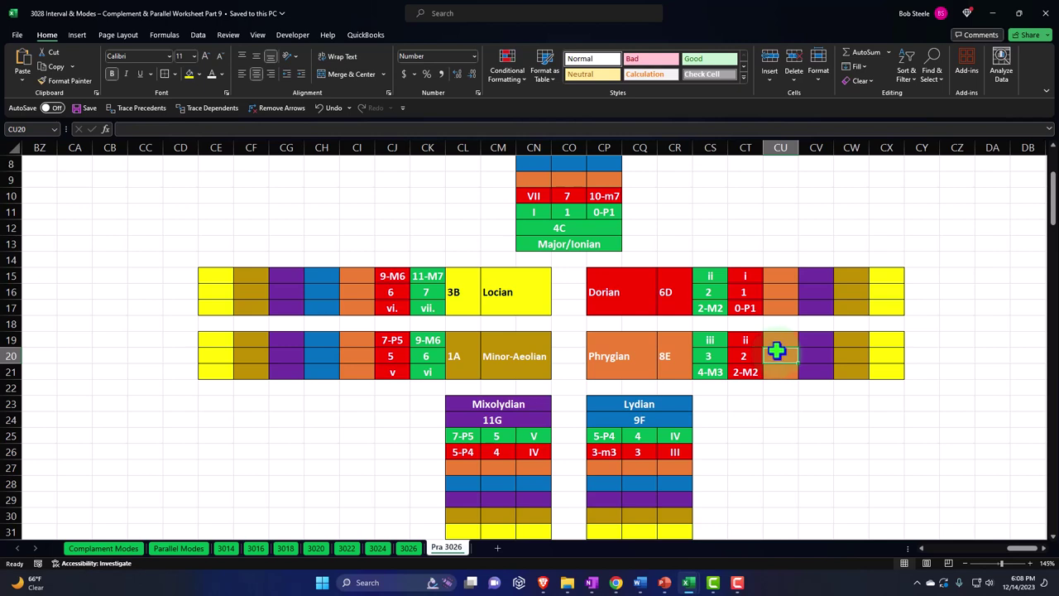
key(Down)
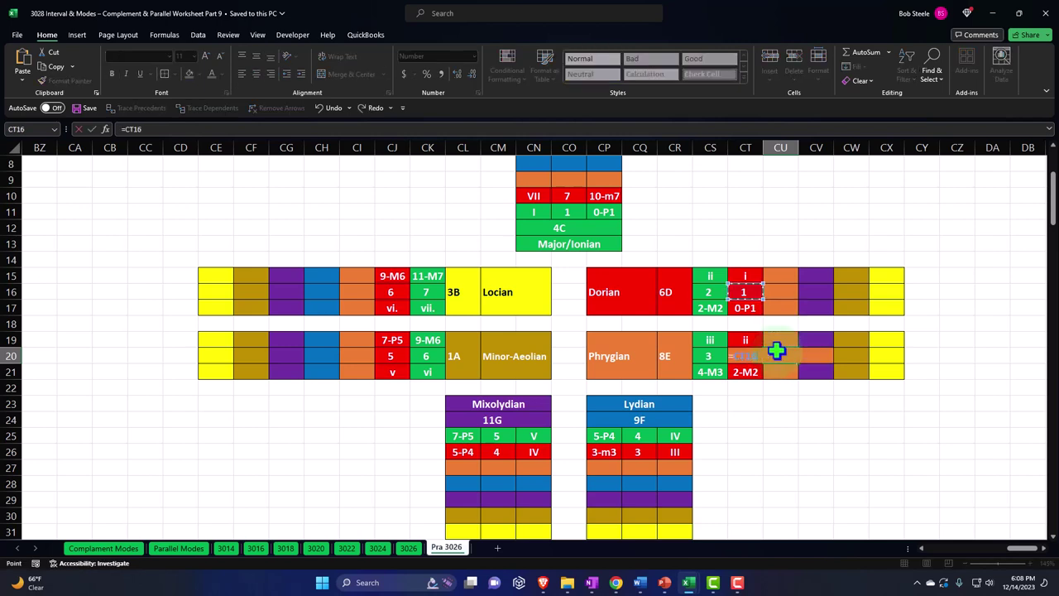
click(670, 356)
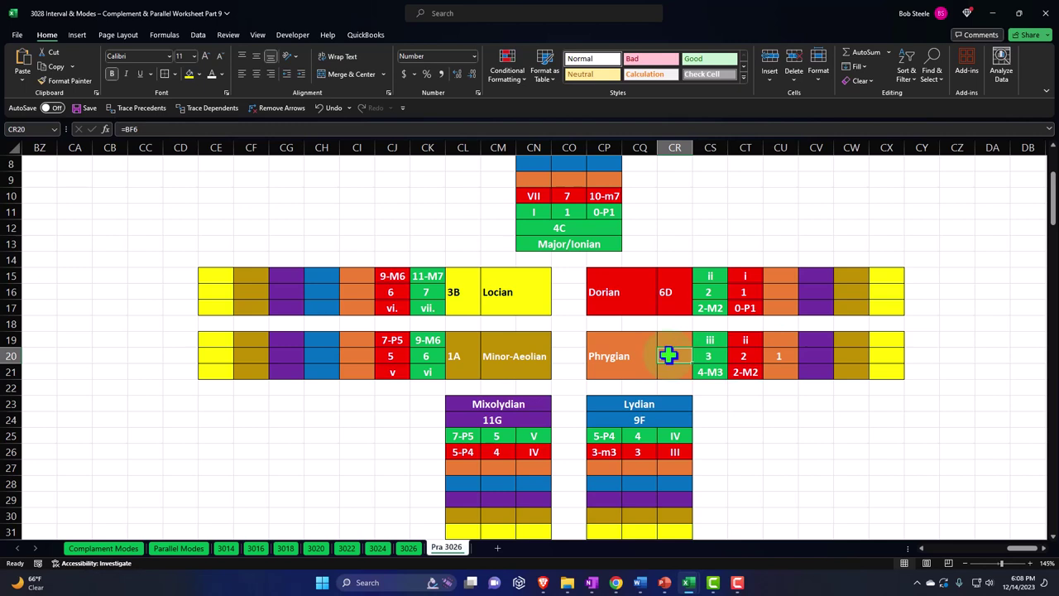
click(776, 358)
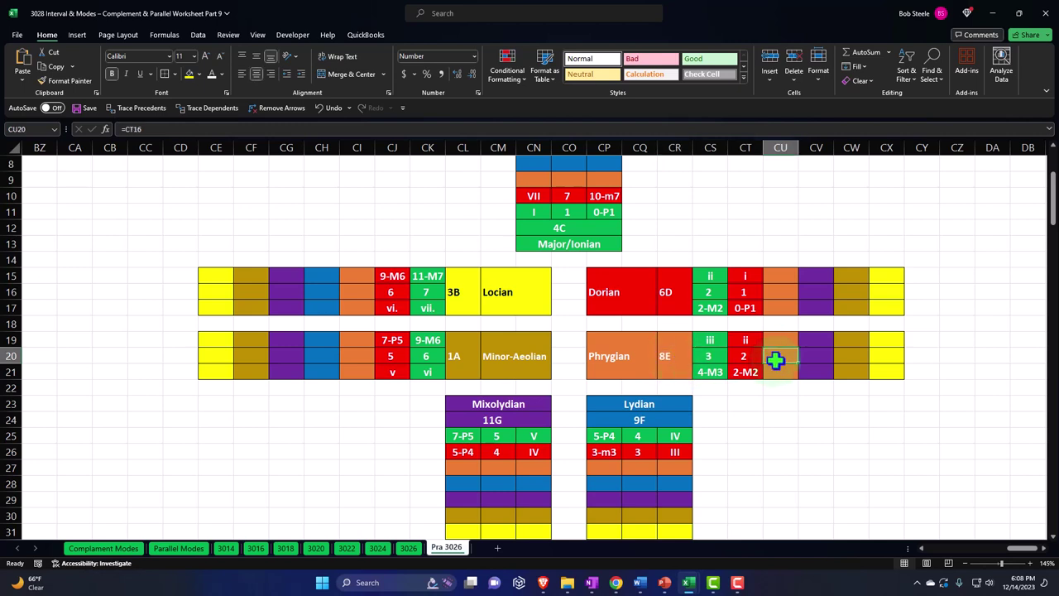
Link the Roman numeral in the orange Phrygian cell CU19 to the Dorian numeral with =CT15.
click(786, 337)
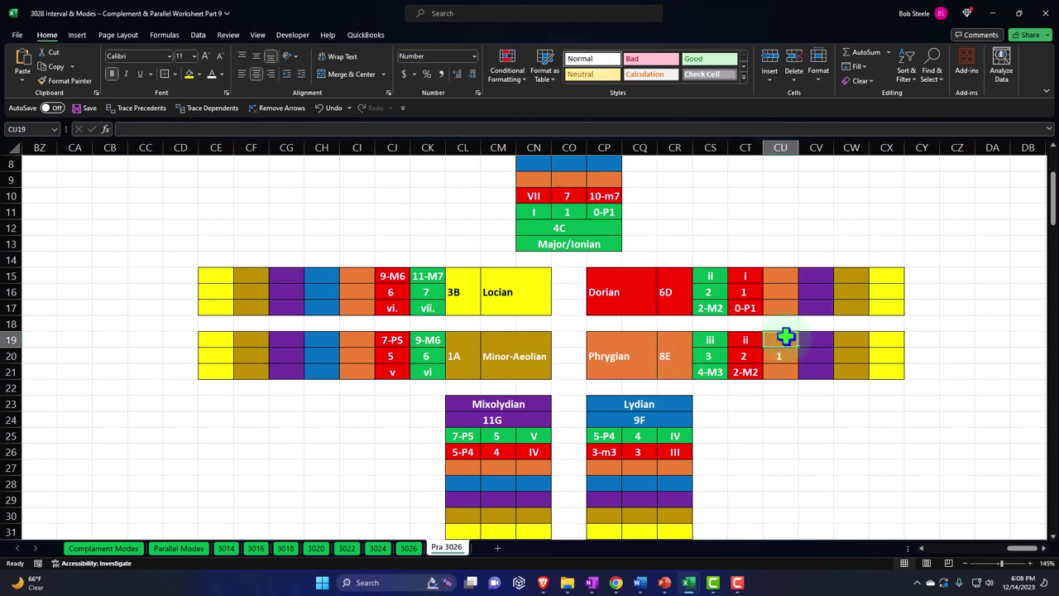
text(=)
key(Up)
key(Up)
key(Up)
key(Up)
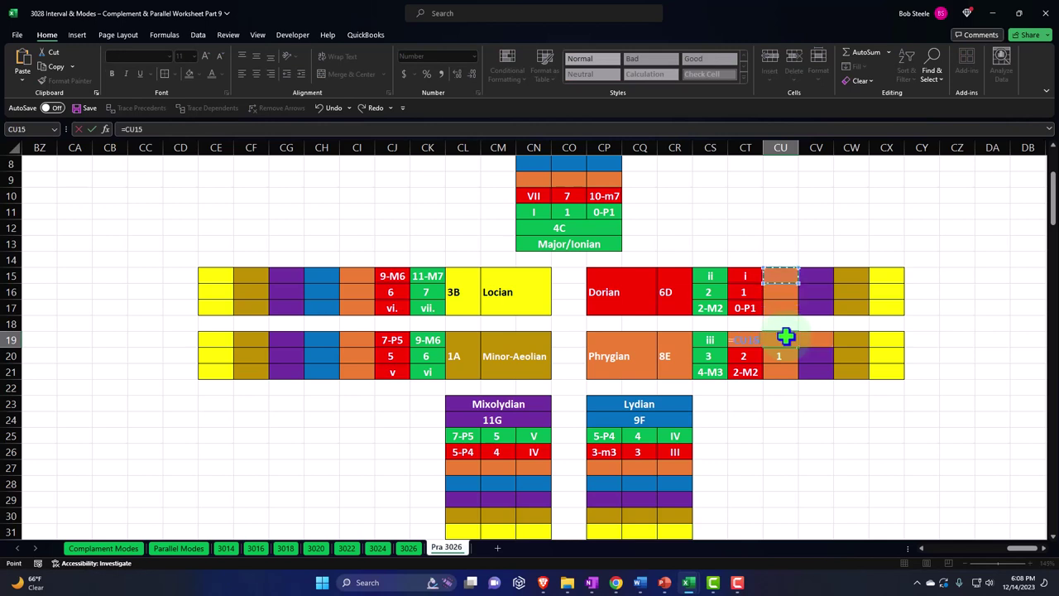
key(Left)
key(Return)
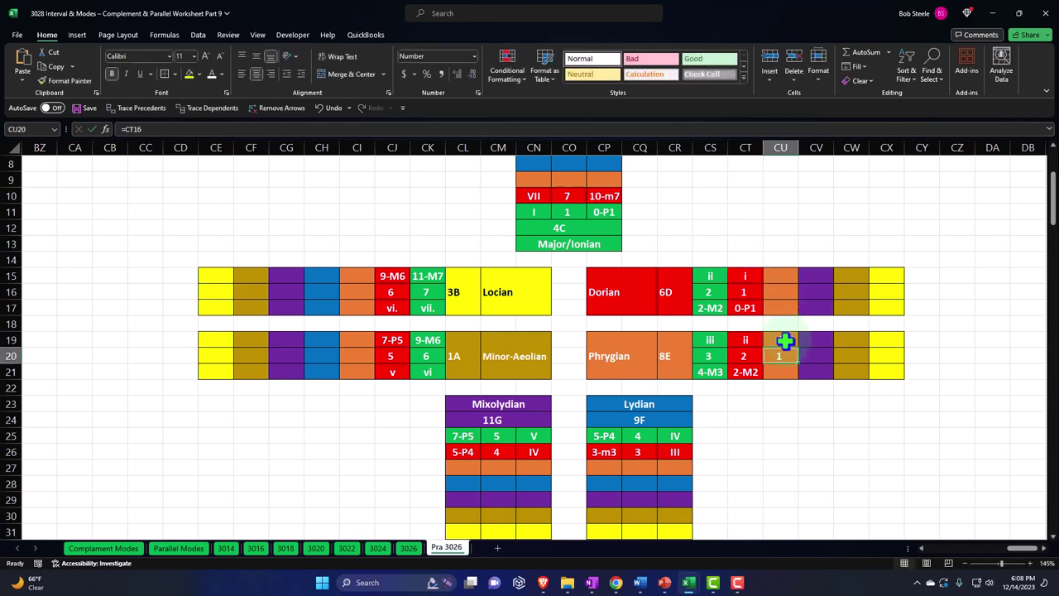
Link the interval in the orange Phrygian cell CU21 to the Phrygian interval diagram's root with =BD57.
click(781, 372)
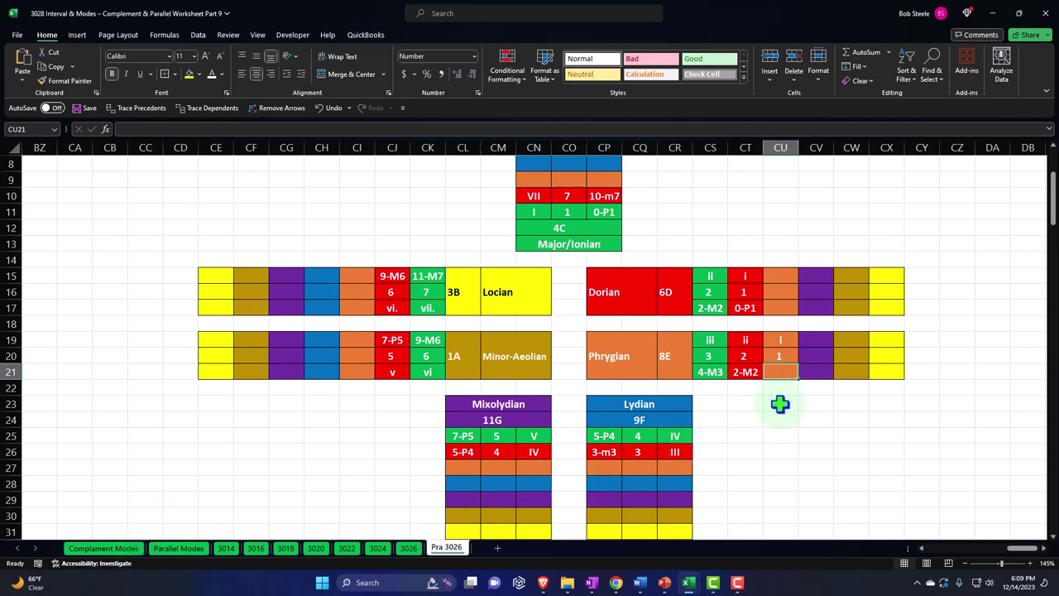
text(=)
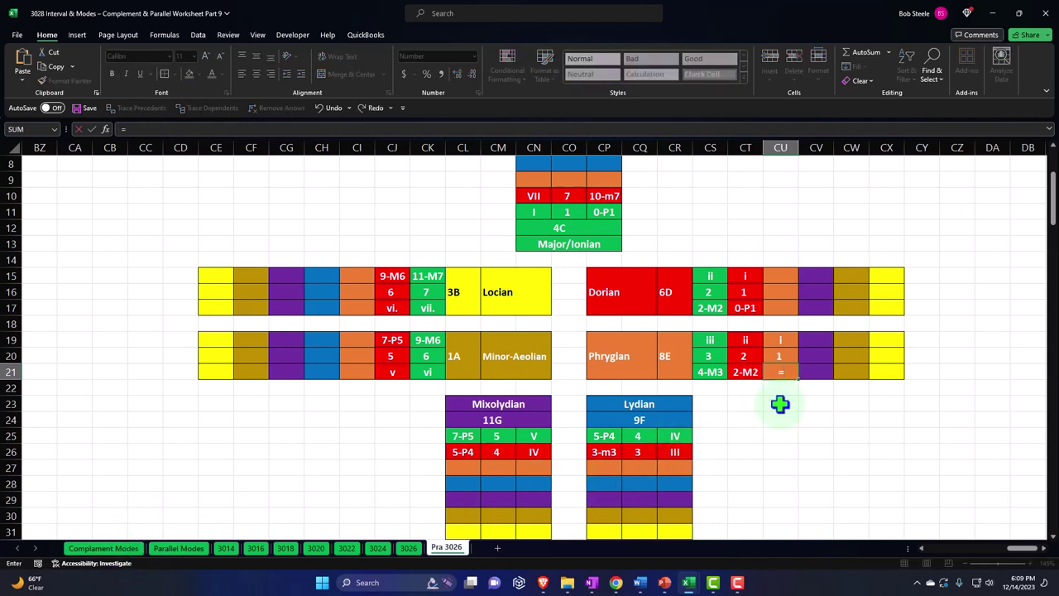
key(Left)
key(Left)
key(Left)
key(Left)
key(Left)
key(Left)
key(Left)
key(Left)
key(Left)
key(Left)
key(Left)
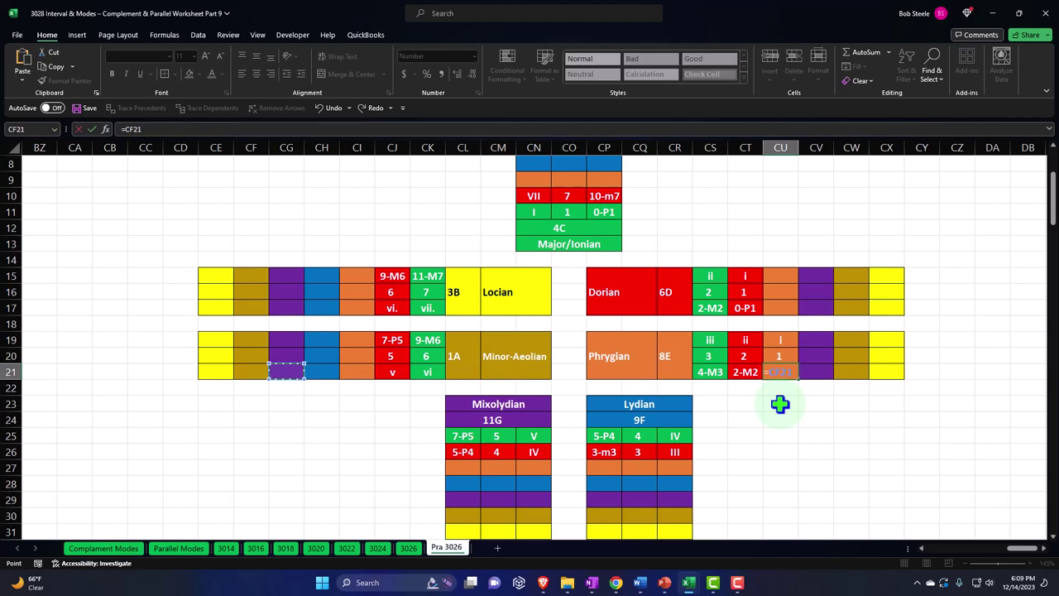
key(Left)
key(Left)
key(Left)
key(Left)
key(Left)
key(Left)
key(Left)
key(Left)
key(Left)
key(Left)
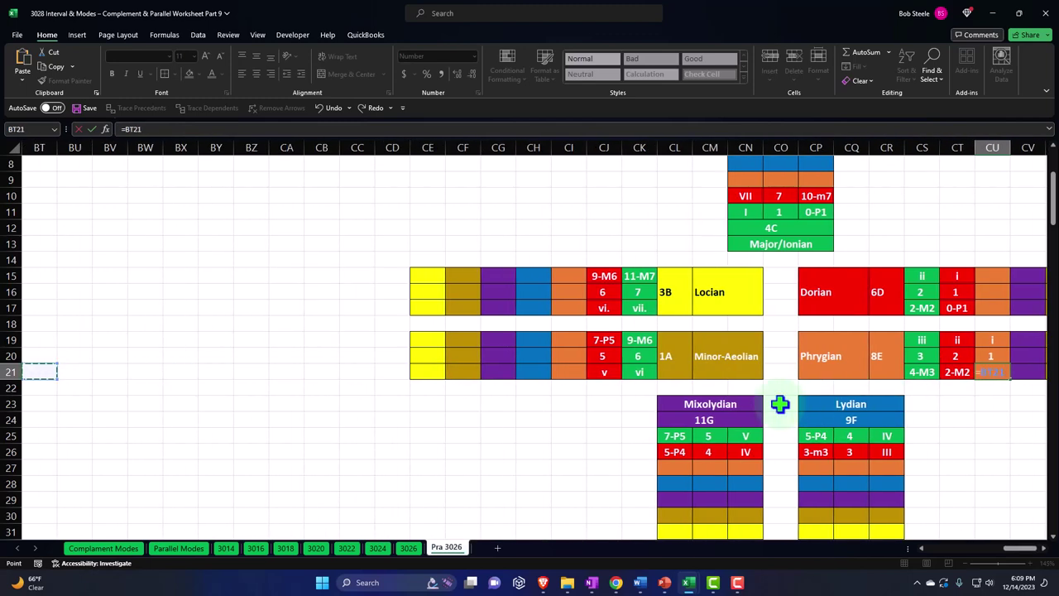
key(Left)
key(Left)
key(Left)
key(Left)
key(Left)
key(Left)
key(Left)
key(Left)
key(Left)
key(Left)
key(Left)
key(Left)
key(Left)
key(Left)
key(Left)
key(Left)
key(Left)
key(Left)
key(Left)
key(Left)
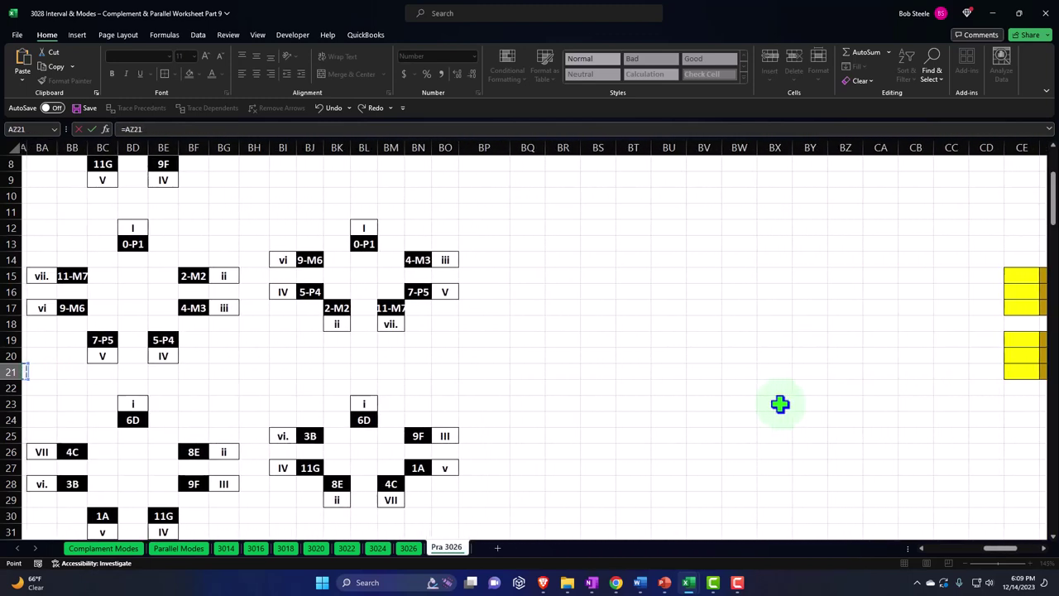
key(Left)
key(Left)
key(Left)
key(Left)
key(Down)
key(Down)
key(Down)
key(Down)
key(Down)
key(Down)
key(Down)
key(Down)
key(Down)
key(Down)
key(Down)
key(Down)
key(Down)
key(Down)
key(Down)
key(Down)
key(Down)
key(Down)
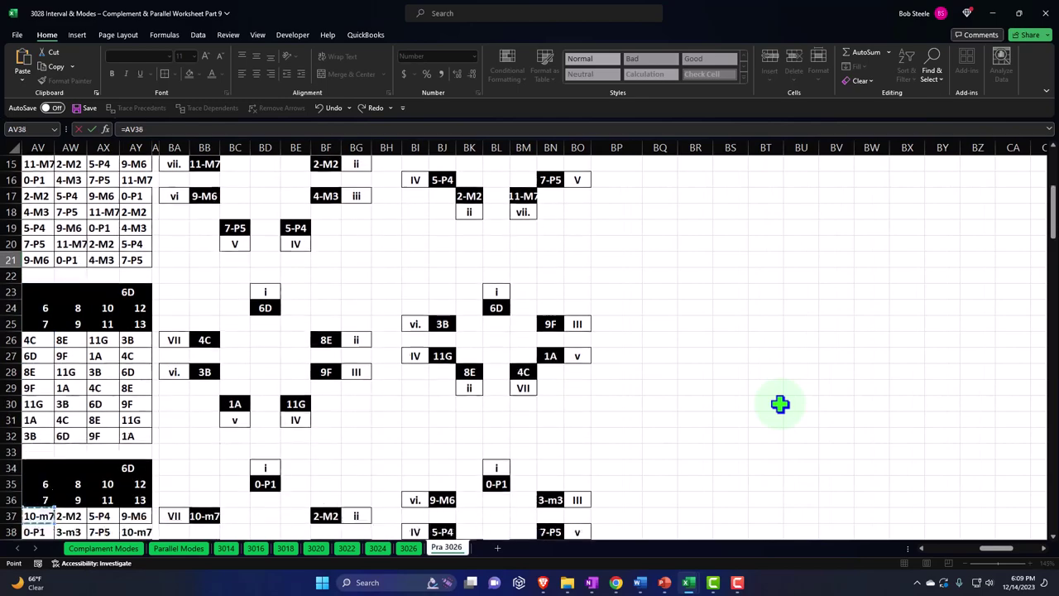
key(Left)
key(Left)
key(Left)
key(Left)
key(Left)
key(Down)
key(Down)
key(Down)
key(Down)
key(Down)
key(Down)
key(Down)
key(Down)
key(Down)
key(Down)
key(Down)
key(Down)
key(Down)
key(Down)
key(Down)
key(Down)
key(Down)
key(Down)
key(Down)
key(Down)
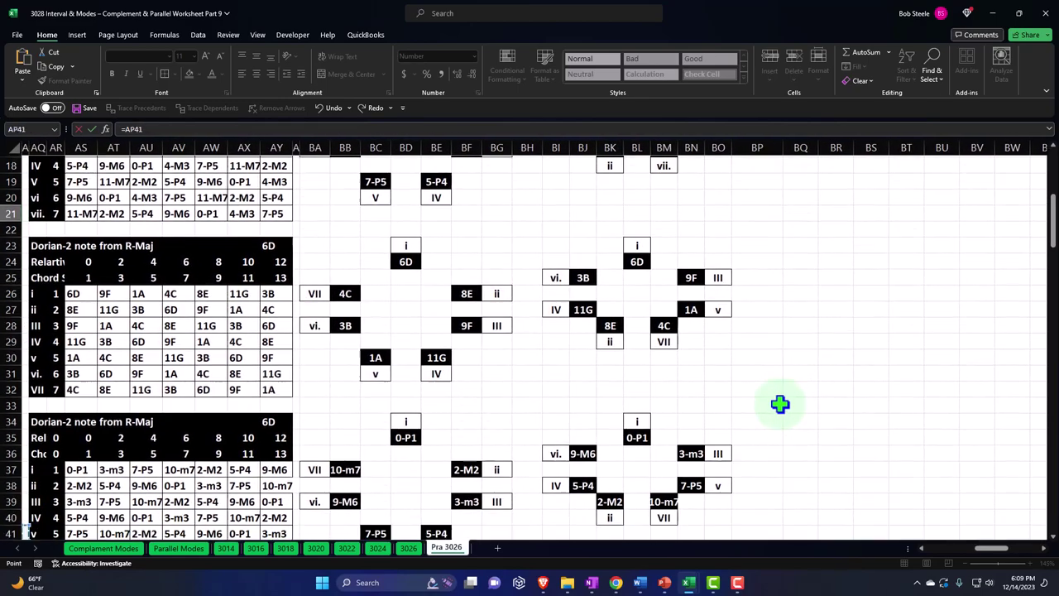
key(Left)
key(Down)
key(Down)
key(Down)
key(Down)
key(Down)
key(Down)
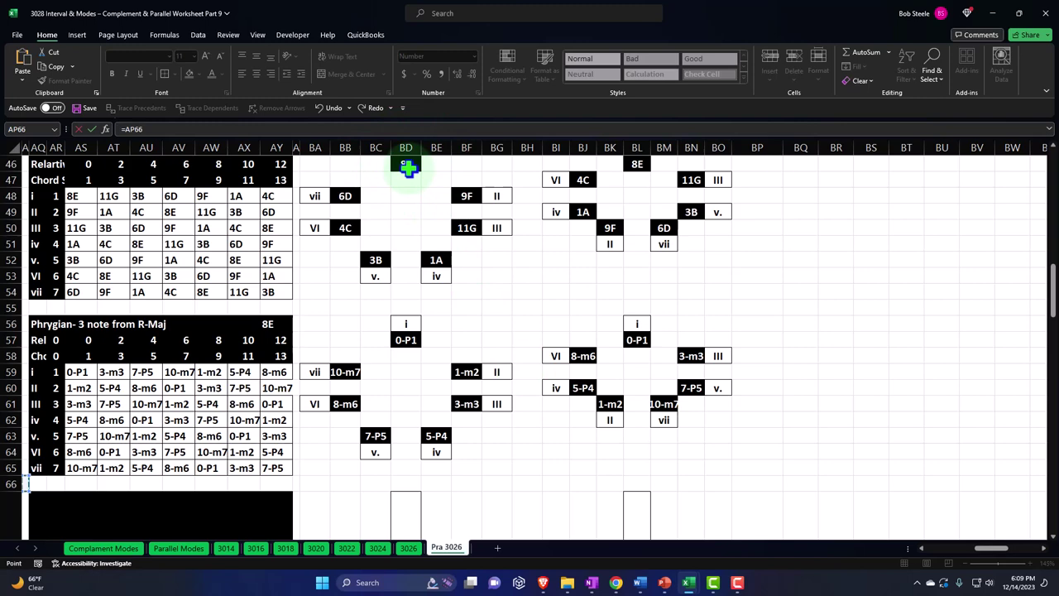
click(406, 336)
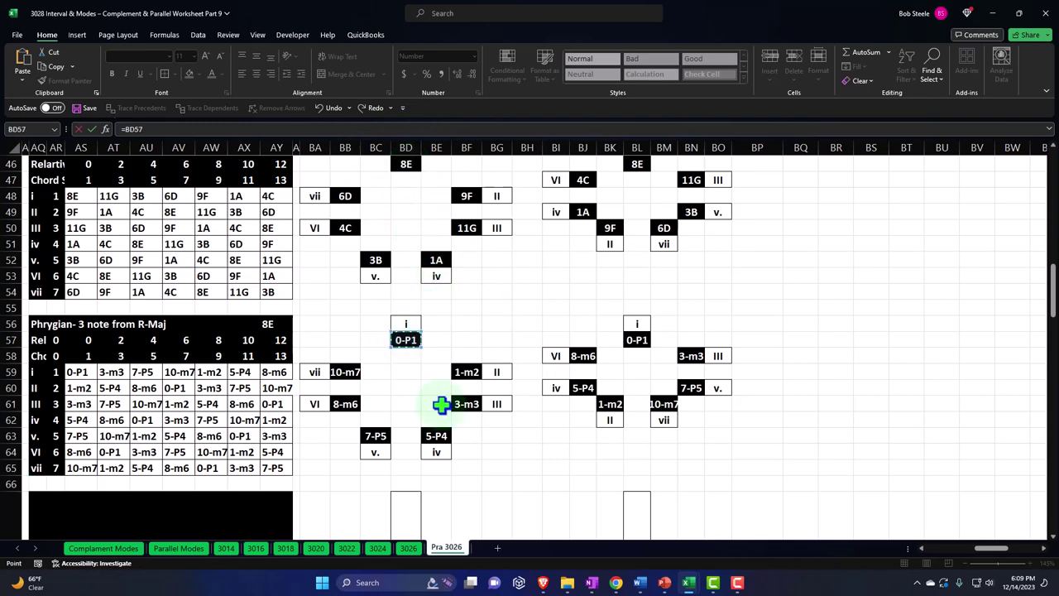
key(Return)
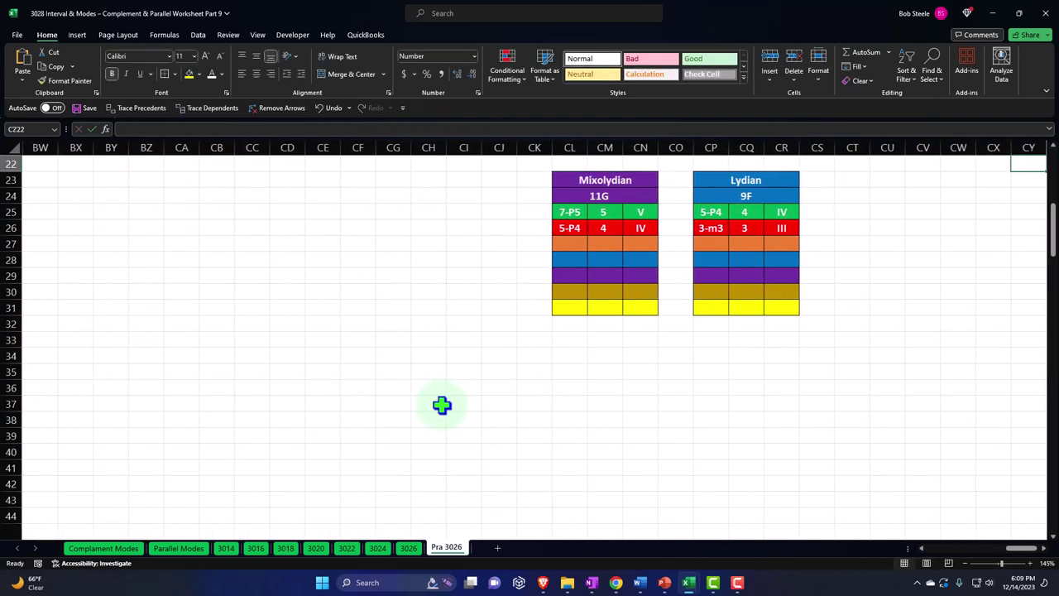
Return to the mode diagram and check the Phrygian root note and its orange numeral formula in CU19.
key(Up)
key(Up)
key(Up)
key(Up)
key(Up)
key(Up)
key(Up)
key(Up)
key(Up)
key(Up)
key(Up)
key(Up)
key(Up)
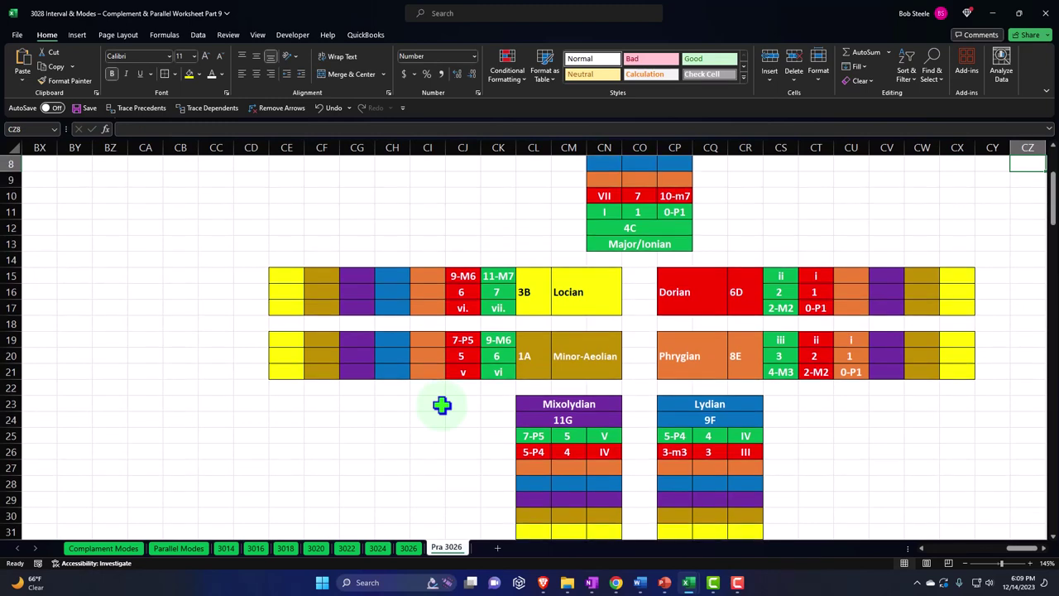
click(737, 357)
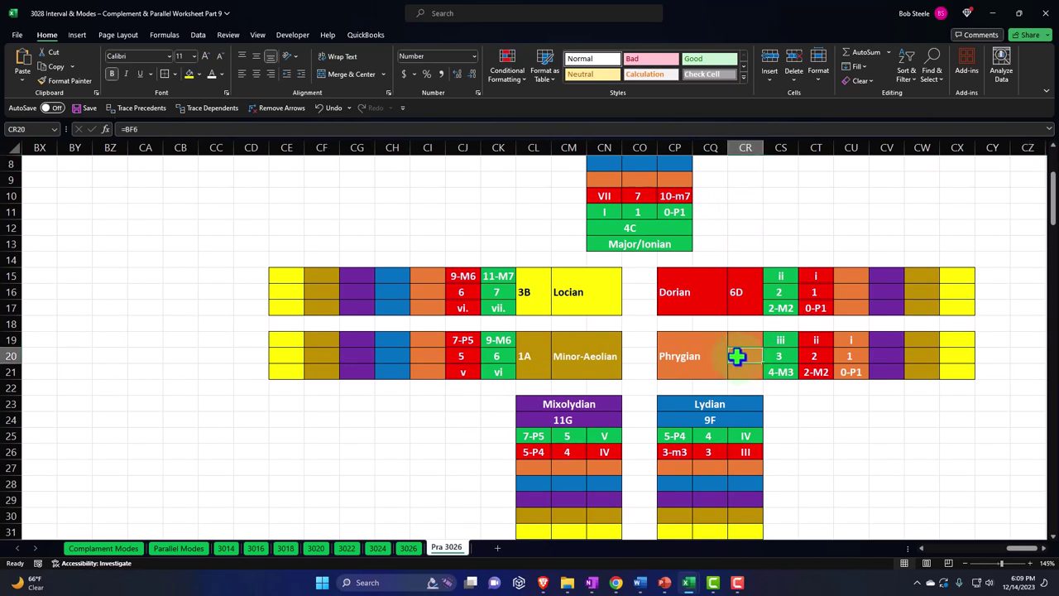
click(853, 335)
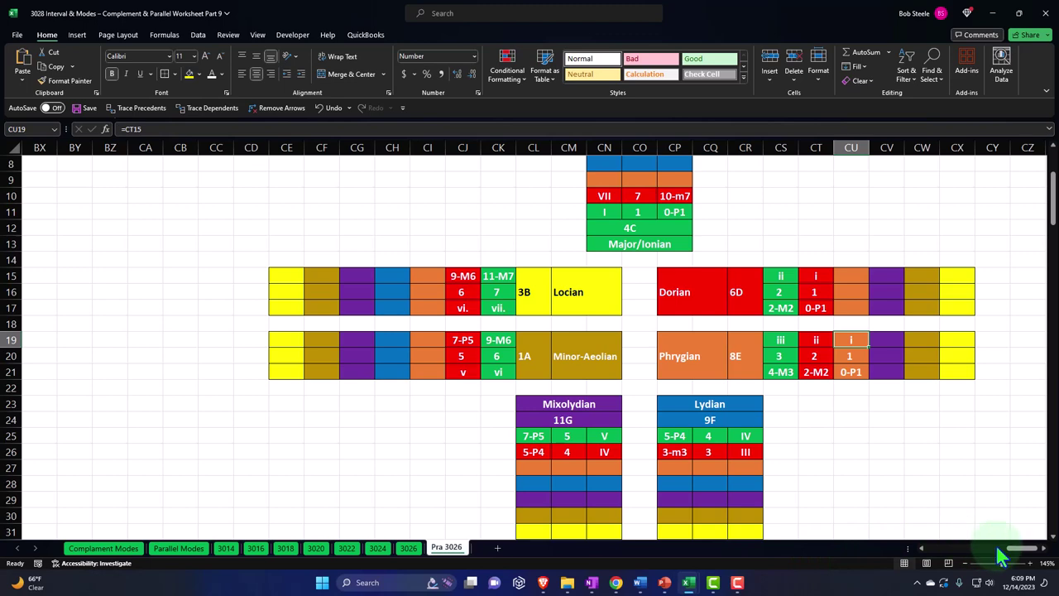
Delete the empty columns BQ through CD between the interval diagrams and the mode diagram, and narrow column BP.
drag(1025, 549, 972, 568)
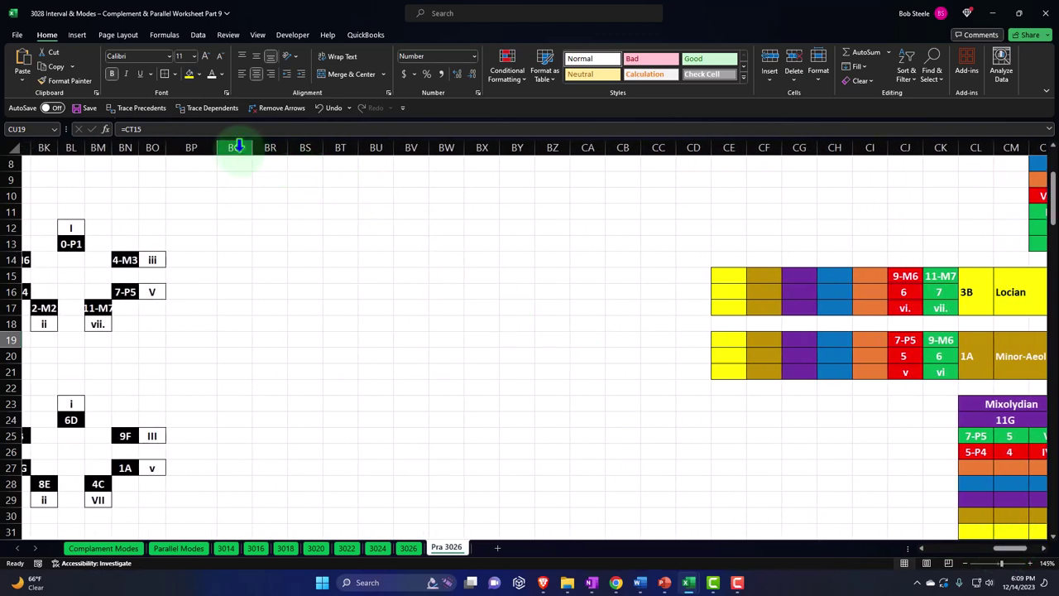
drag(238, 146, 681, 163)
right_click(545, 235)
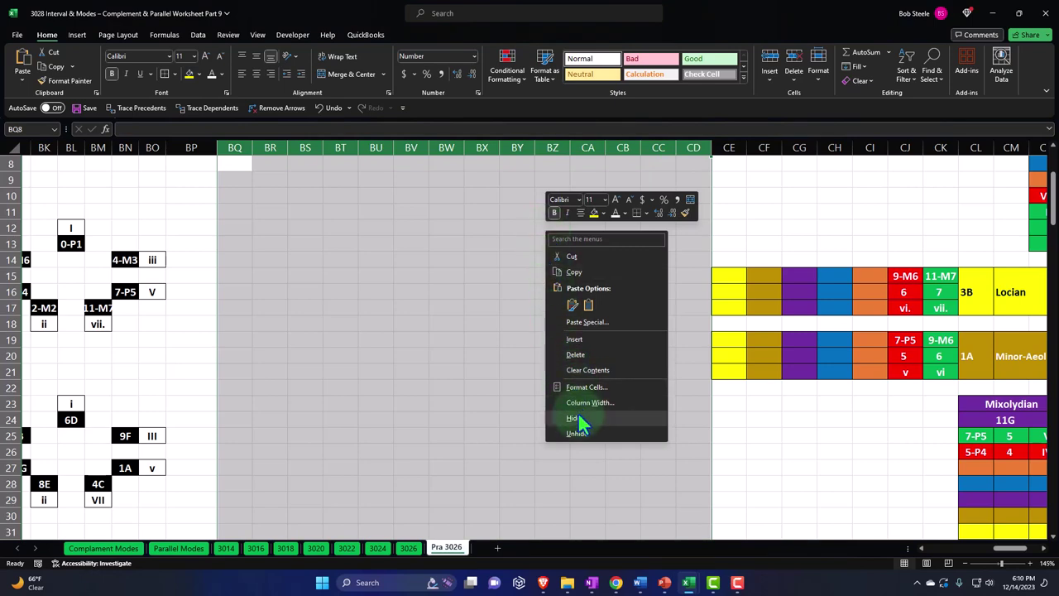
click(576, 354)
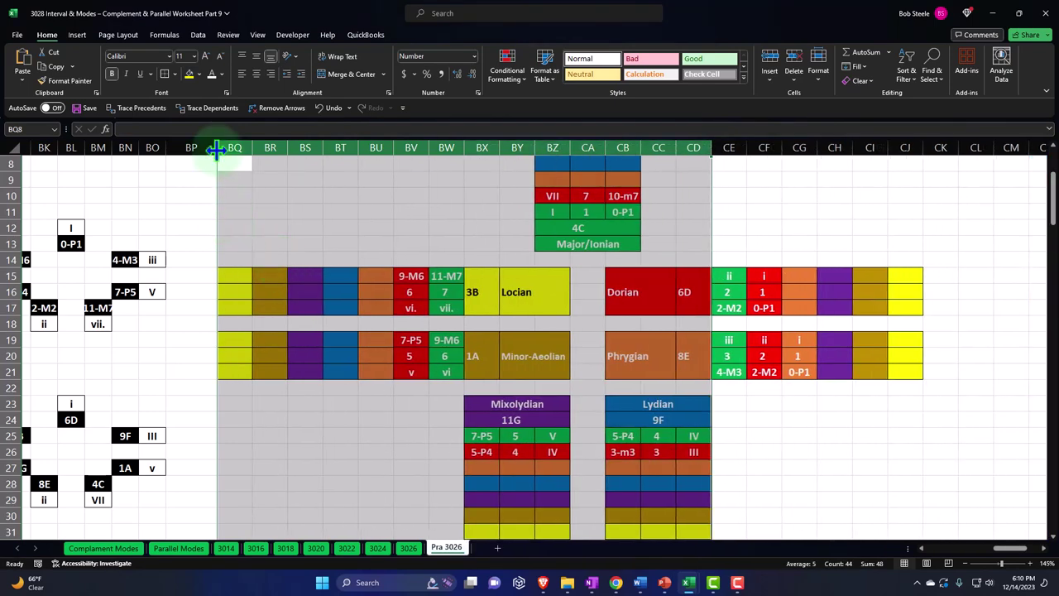
drag(218, 149, 180, 153)
Delete the blank cells BQ1:CL3 above the mode diagram, shifting the cells up.
scroll(283, 350, up, 2)
scroll(283, 349, up, 1)
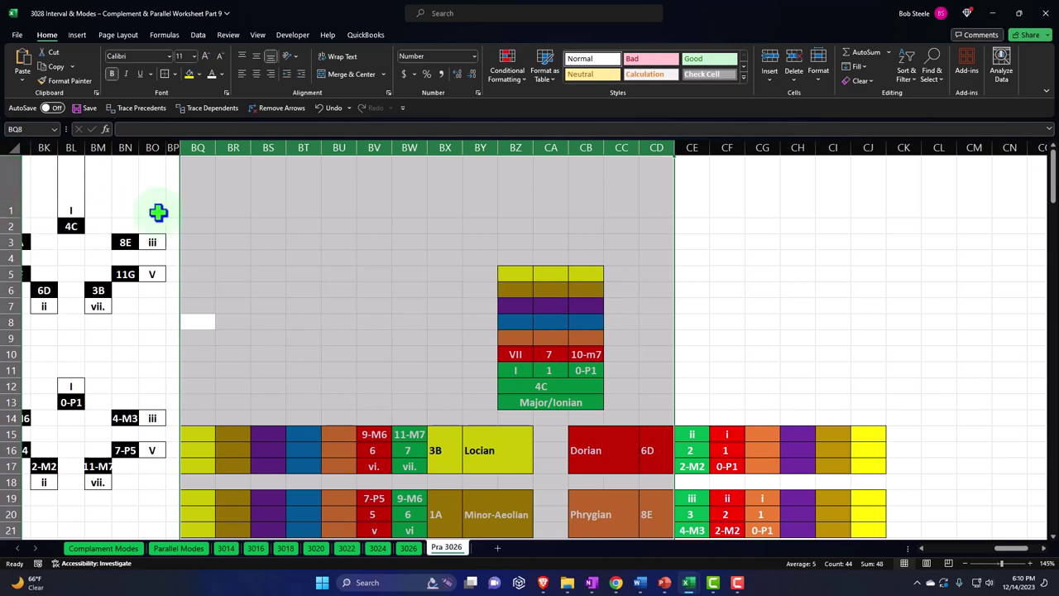
click(201, 198)
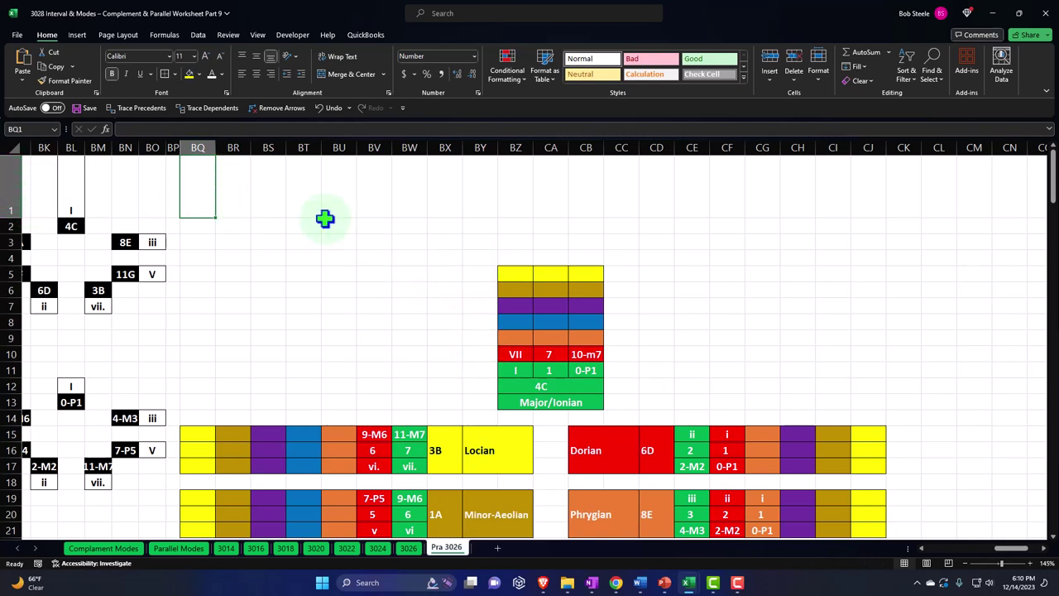
drag(201, 171, 937, 177)
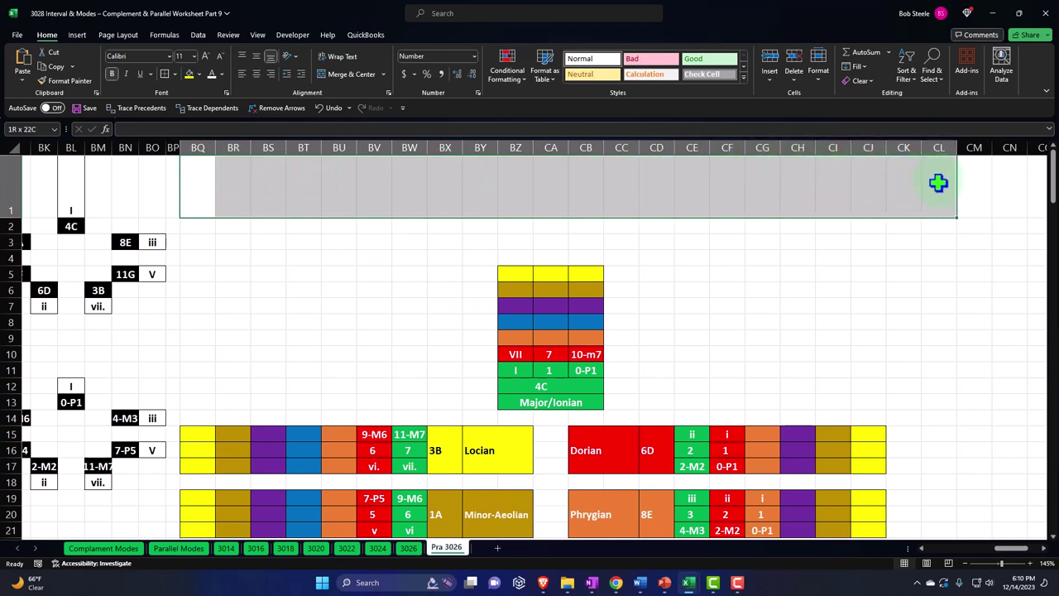
mouse_move(938, 219)
mouse_down()
mouse_move(937, 252)
mouse_move(927, 237)
mouse_up()
right_click(758, 219)
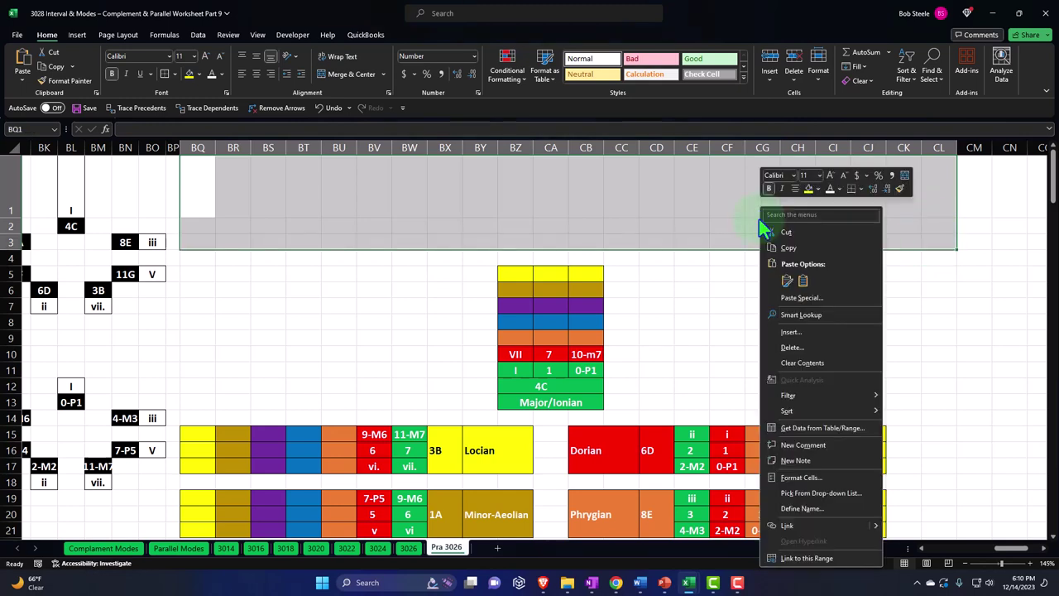
mouse_move(788, 401)
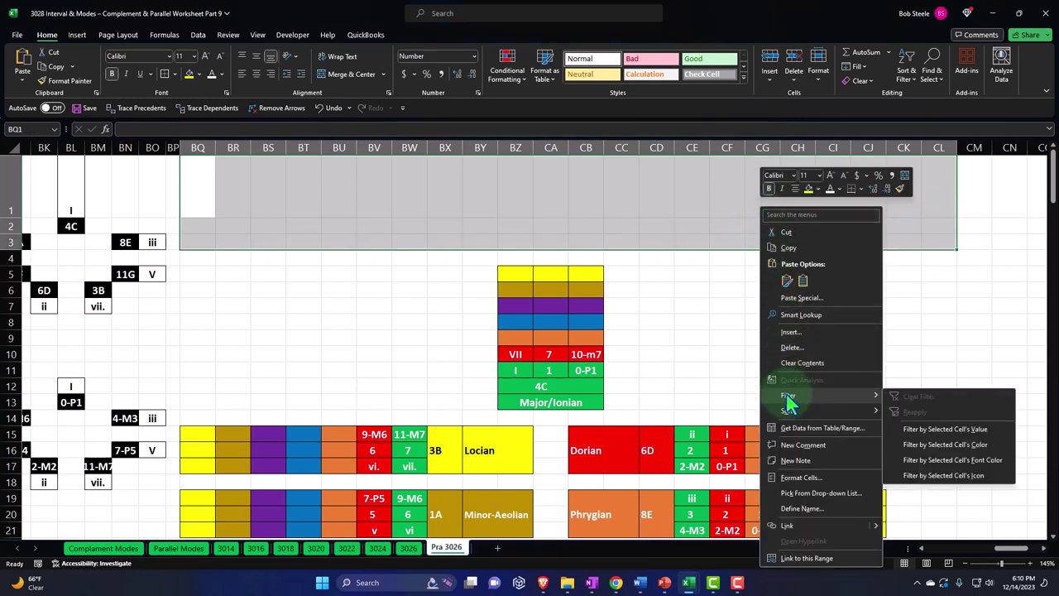
click(794, 347)
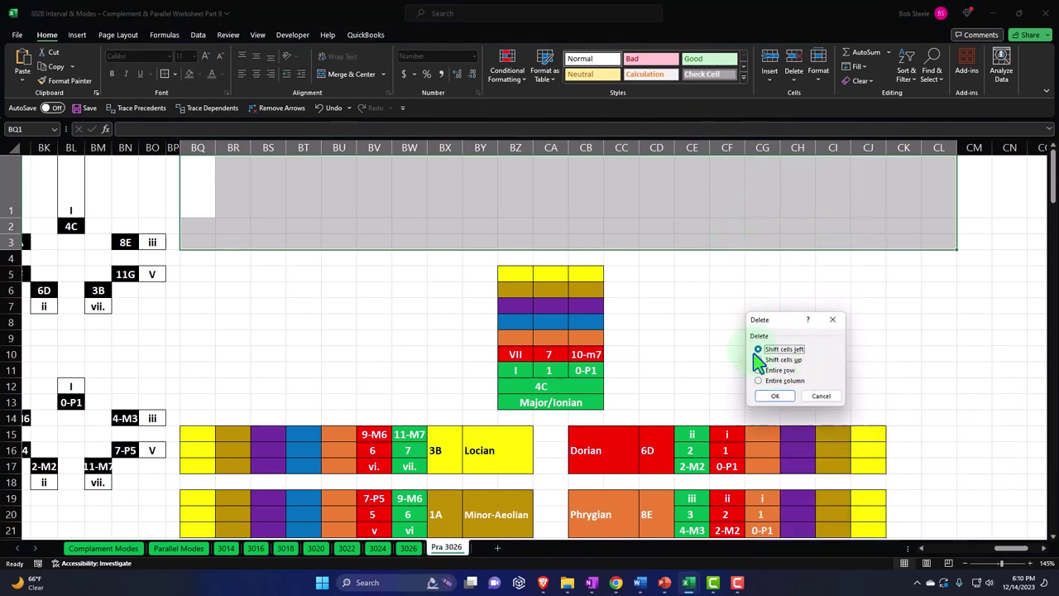
click(776, 396)
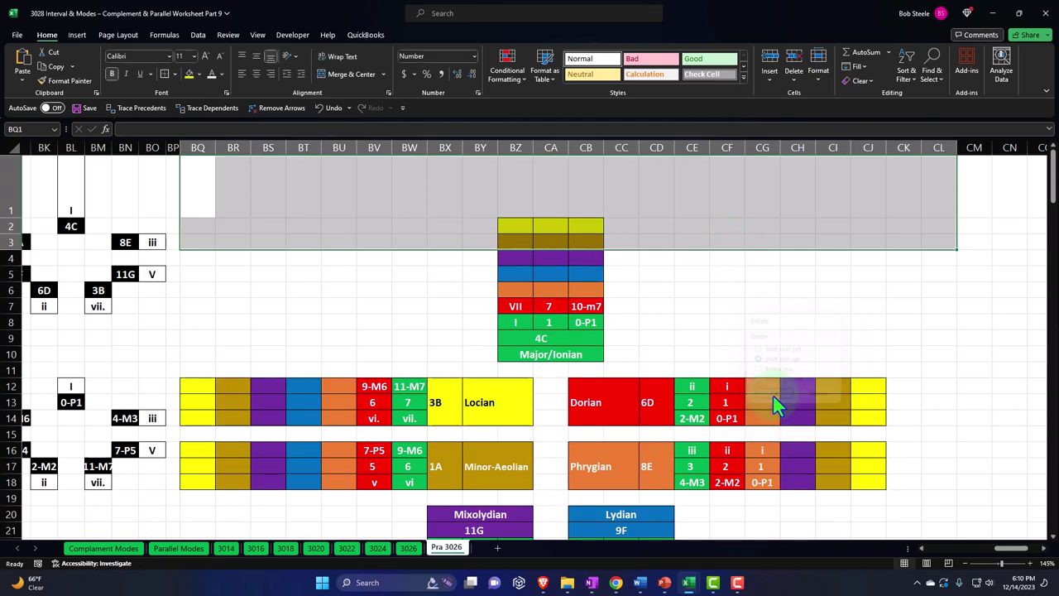
Examine how the mode diagram lines up with the chord tables and circular note and interval diagrams beside it.
scroll(360, 292, down, 1)
scroll(360, 292, down, 1)
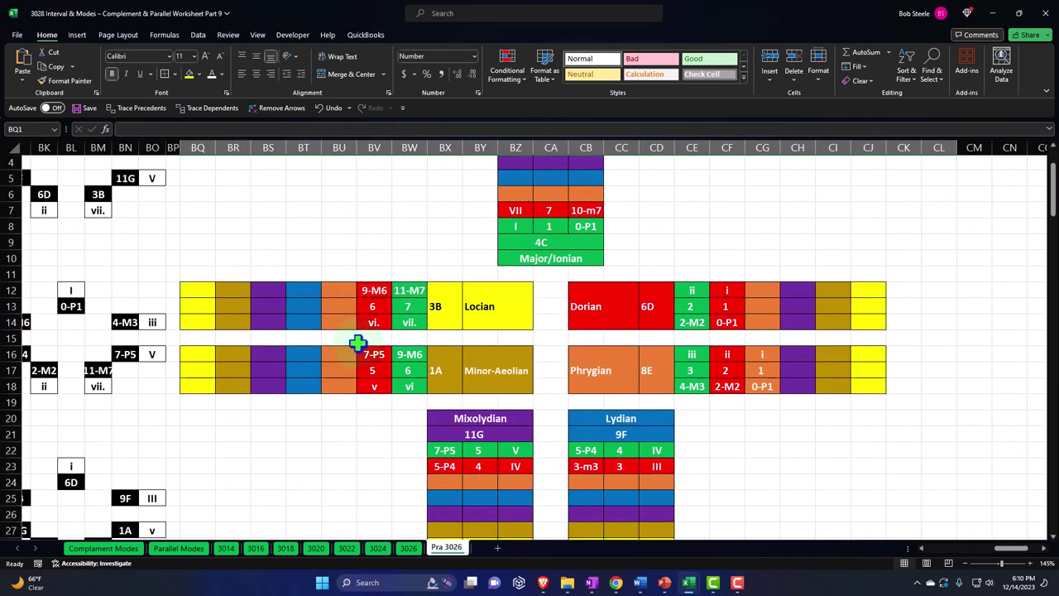
drag(1001, 550, 997, 560)
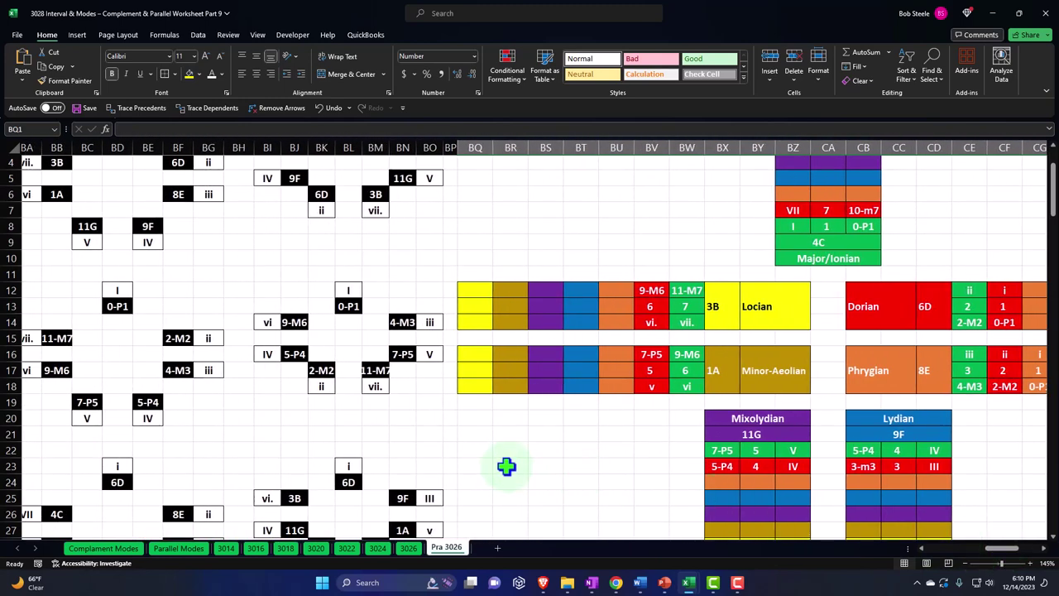
click(469, 467)
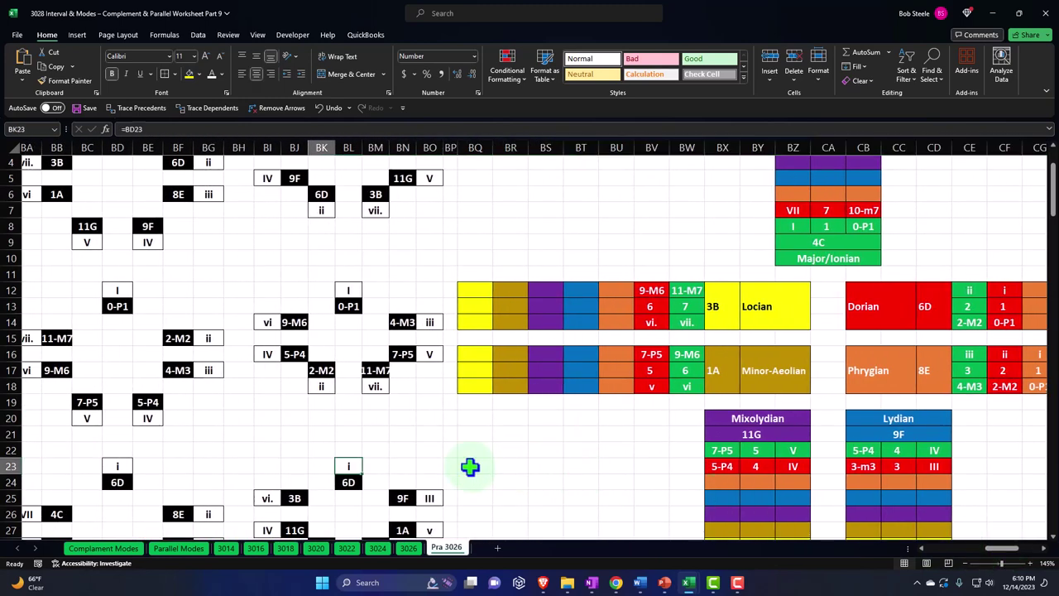
key(Left)
key(Left)
key(Left)
key(Left)
key(Left)
key(Left)
key(Left)
key(Left)
key(Left)
key(Left)
key(Left)
key(Left)
key(Left)
key(Left)
key(Left)
key(Left)
key(Left)
key(Left)
key(Left)
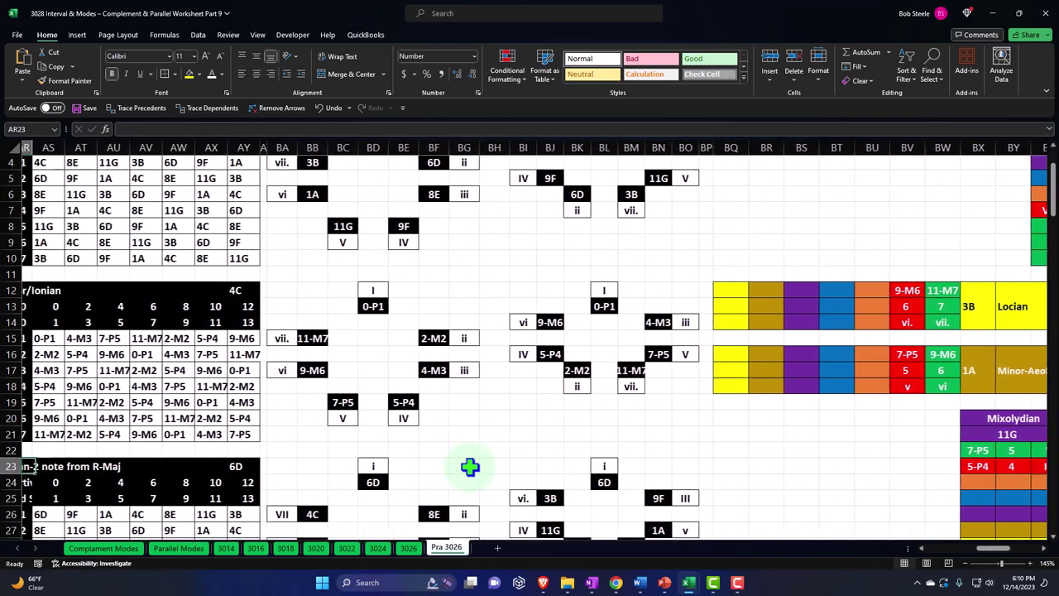
key(Right)
key(Right)
key(Right)
key(Right)
key(Right)
key(Right)
key(Right)
key(Right)
key(Right)
key(Right)
key(Right)
key(Right)
key(Right)
key(Right)
key(Right)
key(Right)
key(Right)
key(Right)
key(Right)
key(Right)
key(Right)
key(Right)
key(Right)
key(Right)
key(Right)
key(Right)
key(Right)
key(Right)
key(Right)
key(Right)
key(Right)
key(Right)
key(Right)
key(Right)
key(Right)
key(Right)
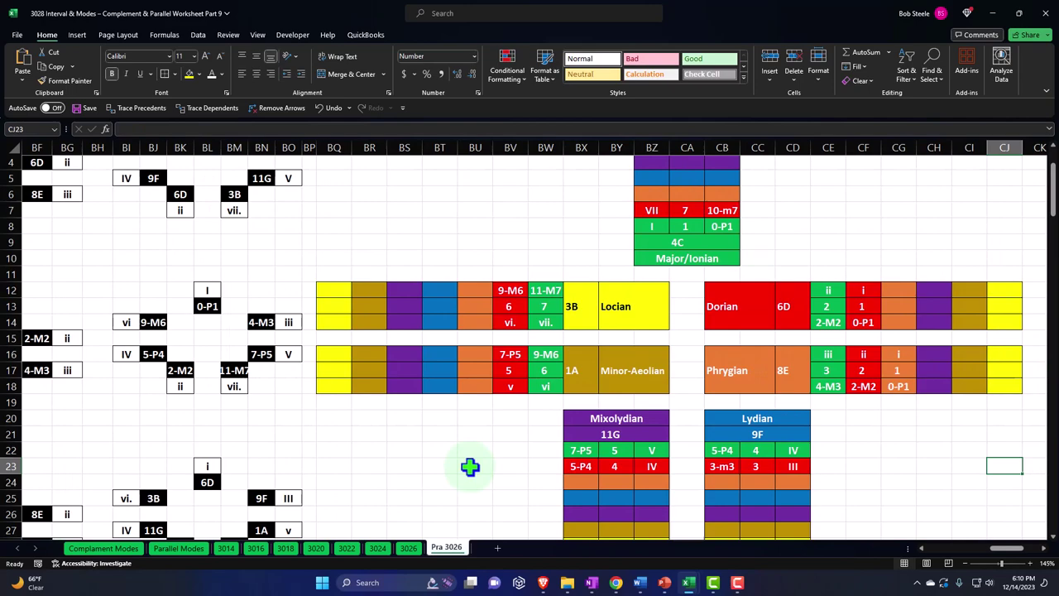
Hide columns BH through BP containing the second set of circular diagrams.
scroll(470, 466, down, 2)
click(478, 473)
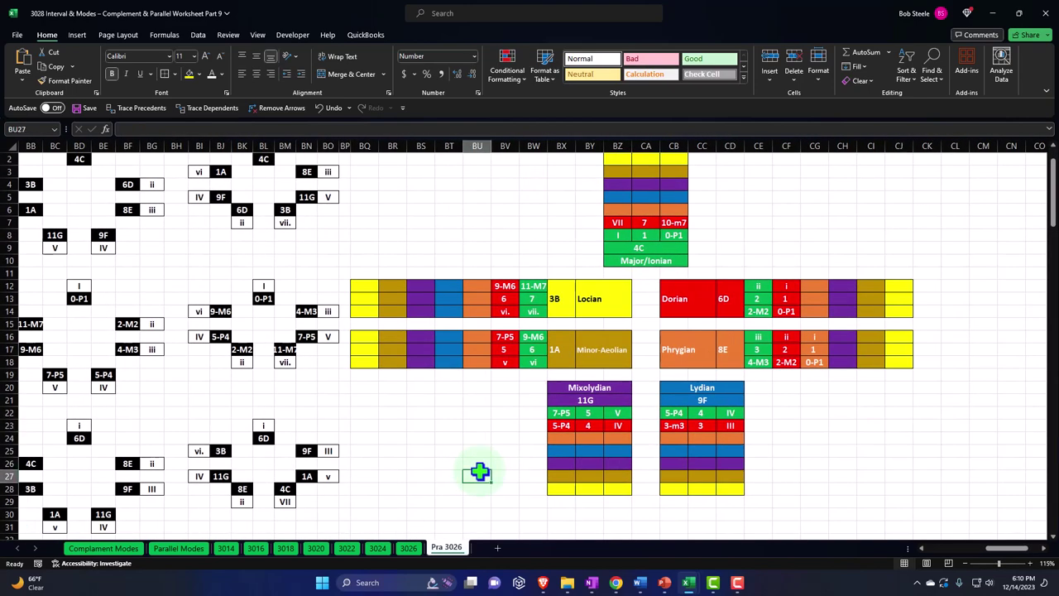
key(Left)
key(Left)
key(Left)
key(Left)
key(Left)
key(Left)
key(Left)
key(Left)
key(Left)
key(Left)
key(Left)
key(Left)
key(Left)
key(Left)
key(Left)
key(Left)
key(Left)
key(Left)
key(Left)
key(Left)
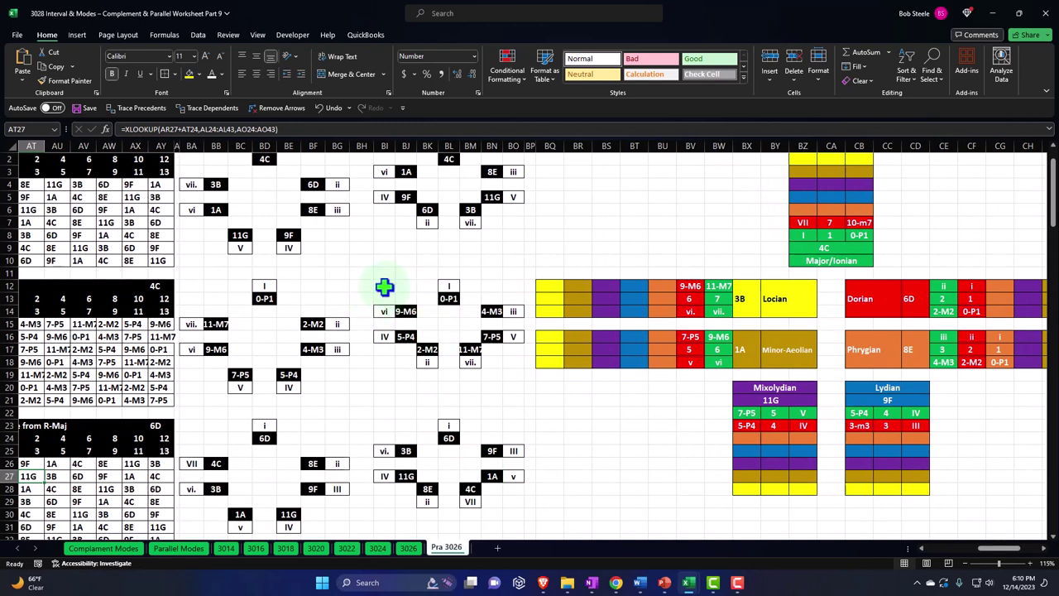
drag(362, 144, 530, 146)
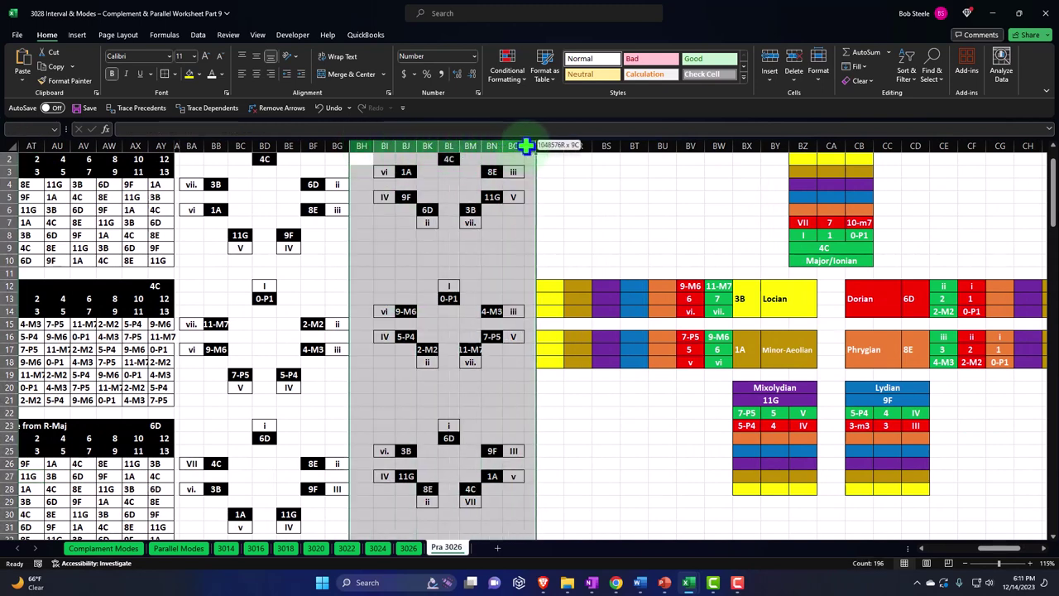
right_click(420, 239)
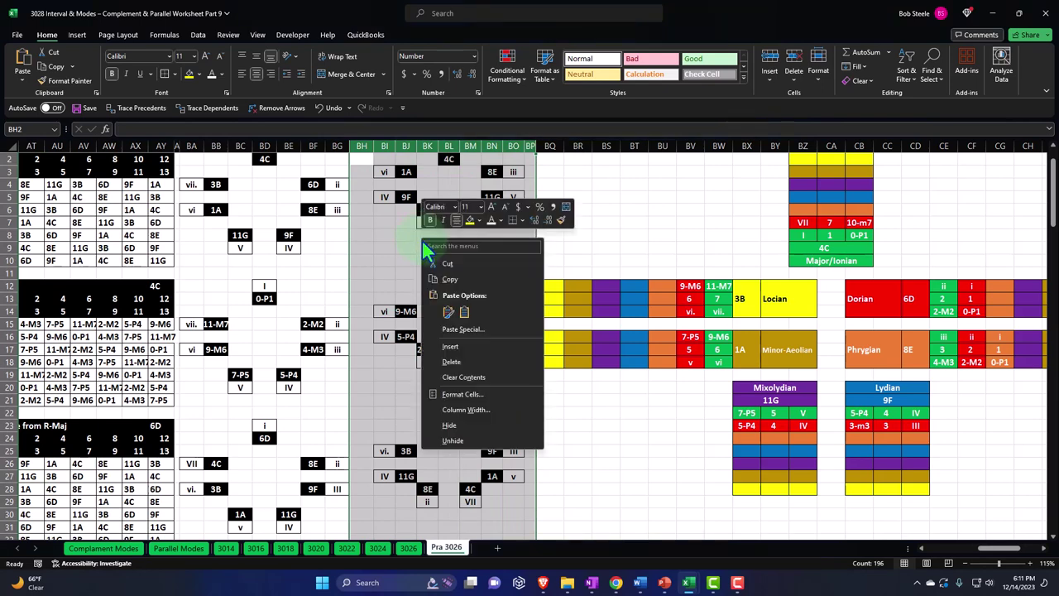
click(454, 423)
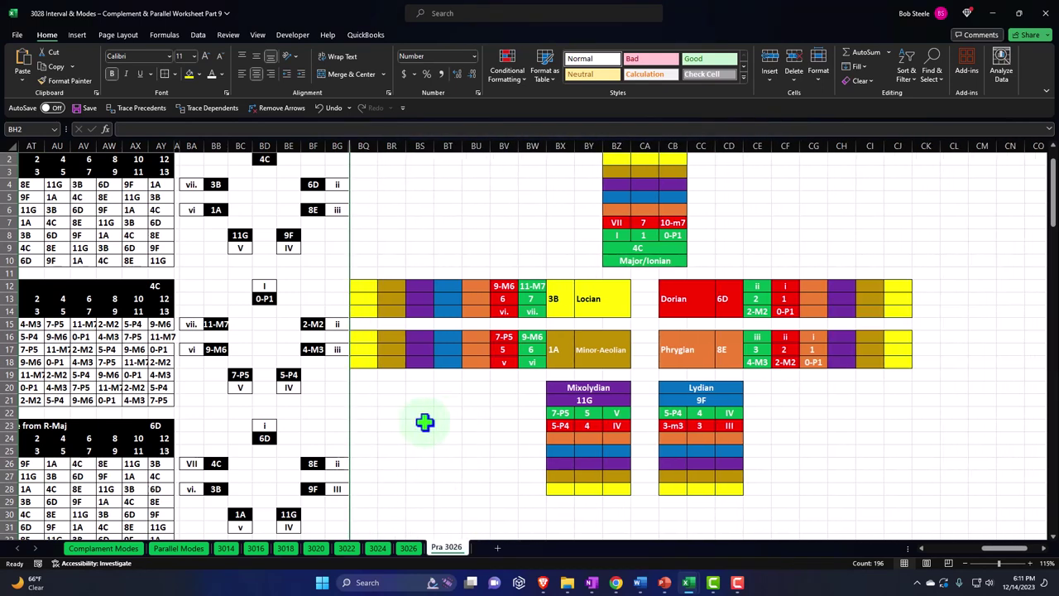
Move the whole mode diagram block BQ2:CJ29 down so that it starts at BQ21.
click(414, 425)
key(Left)
key(Left)
key(Left)
key(Left)
key(Left)
key(Left)
key(Left)
key(Left)
key(Left)
key(Left)
key(Left)
key(Left)
key(Left)
key(Left)
key(Left)
key(Left)
key(Left)
key(Left)
key(Left)
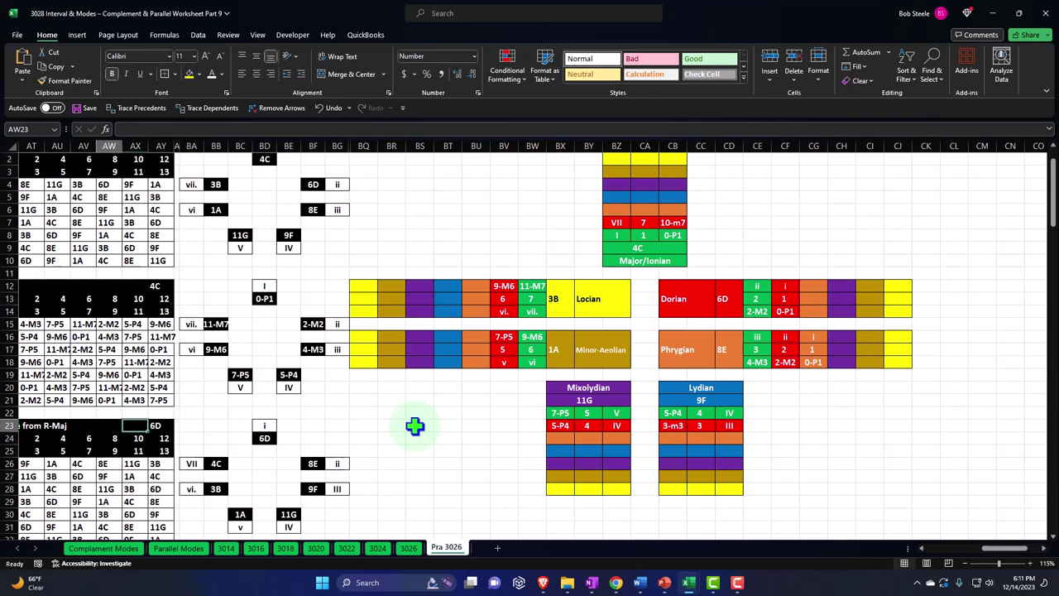
key(Left)
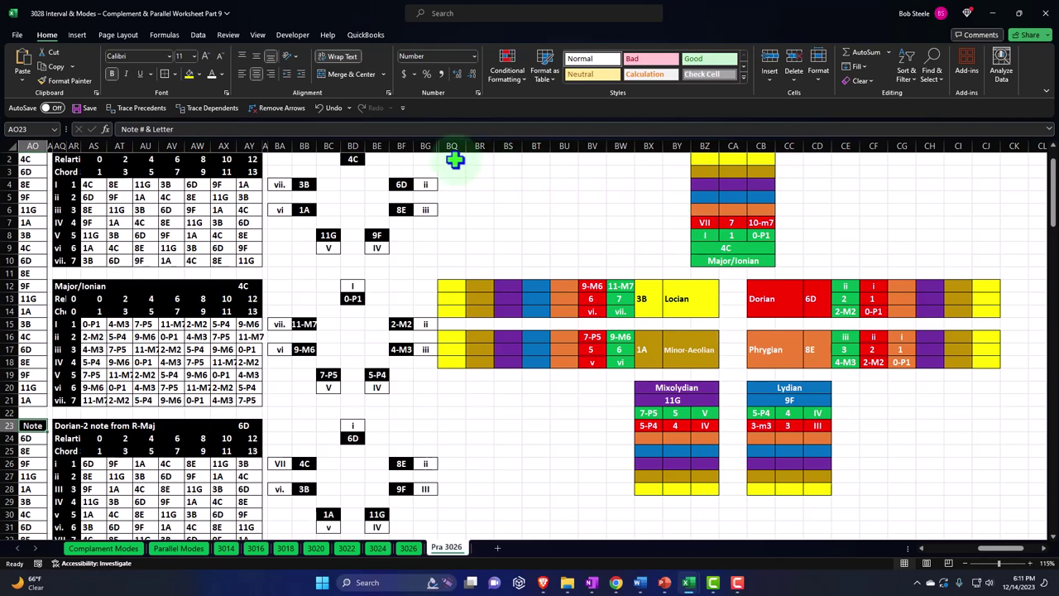
drag(455, 160, 974, 494)
scroll(700, 355, down, 4)
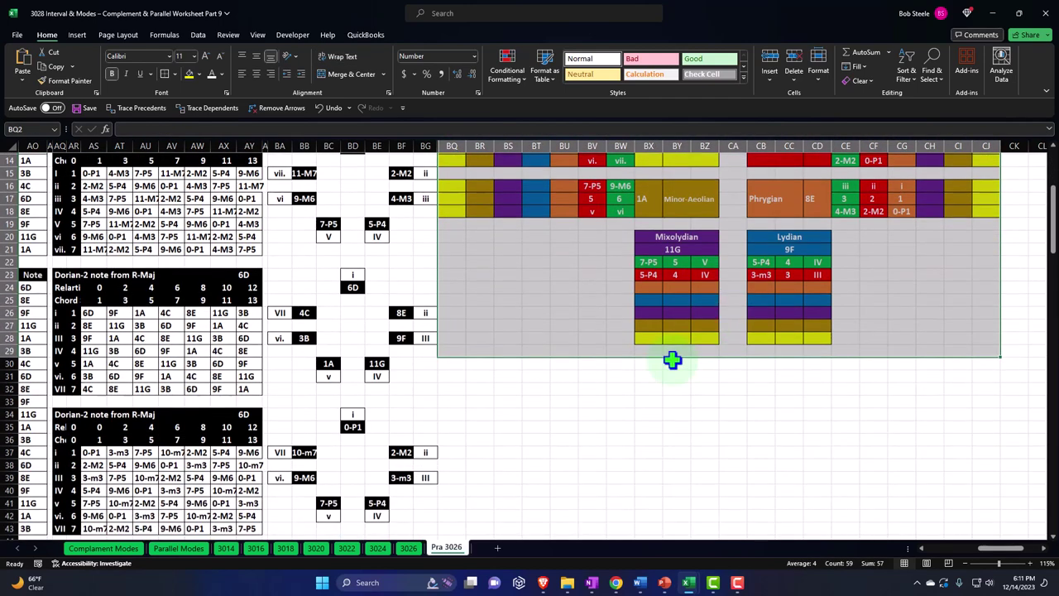
scroll(555, 359, up, 4)
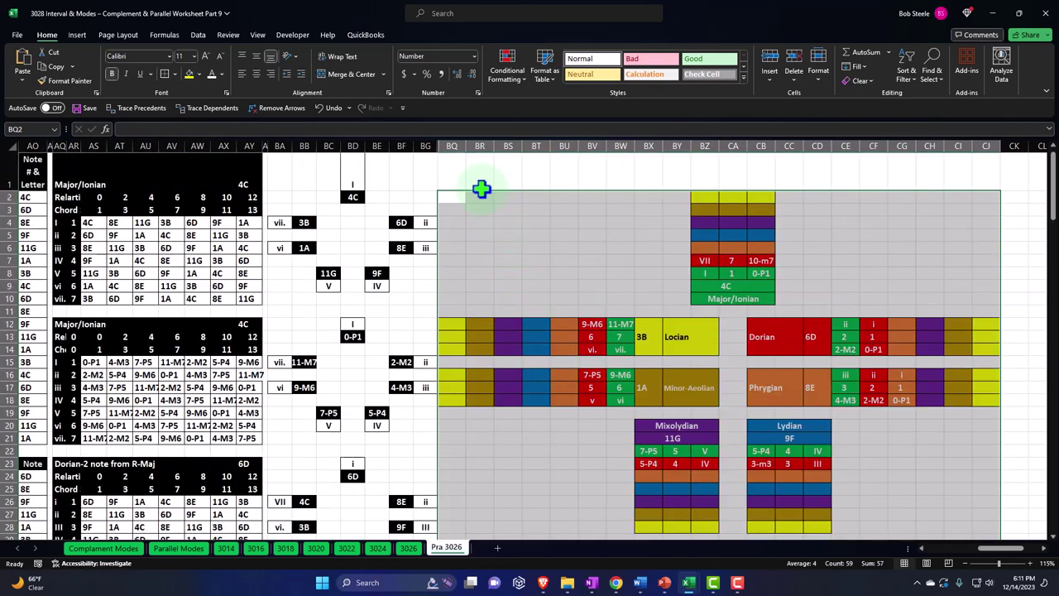
drag(482, 196, 483, 436)
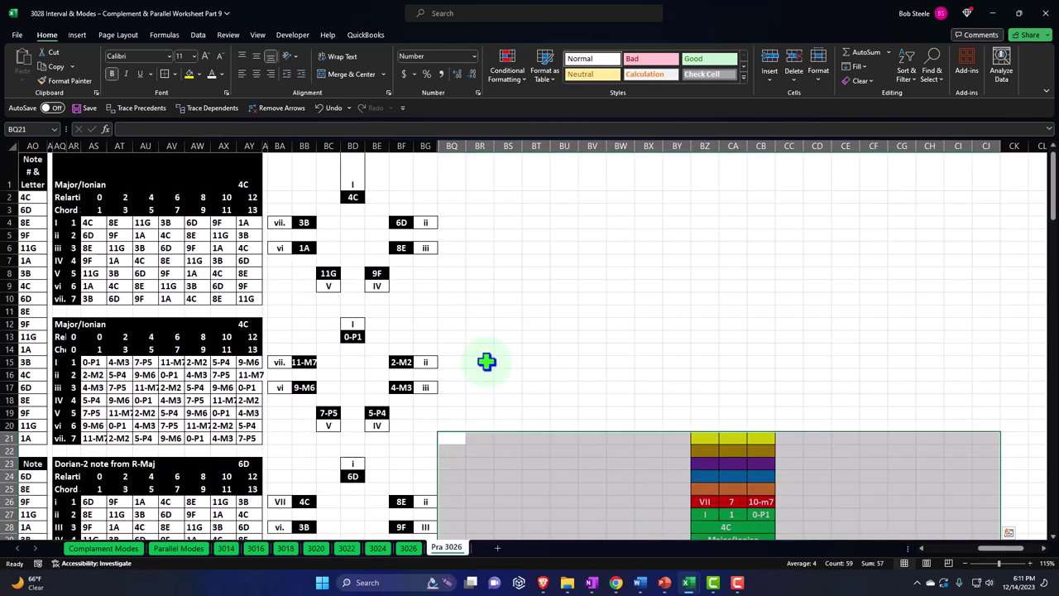
scroll(492, 351, down, 3)
scroll(491, 351, down, 2)
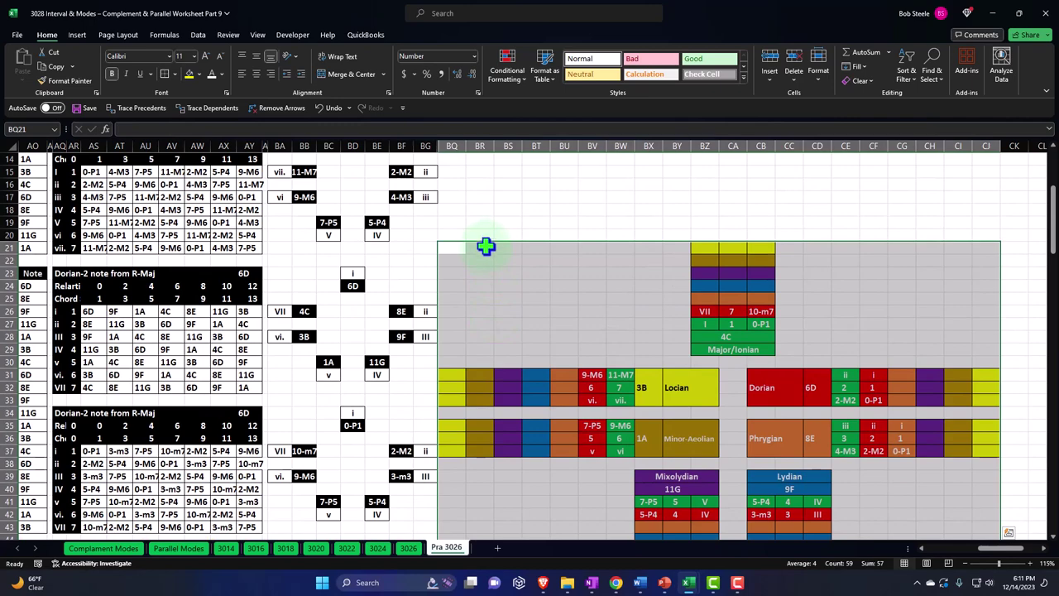
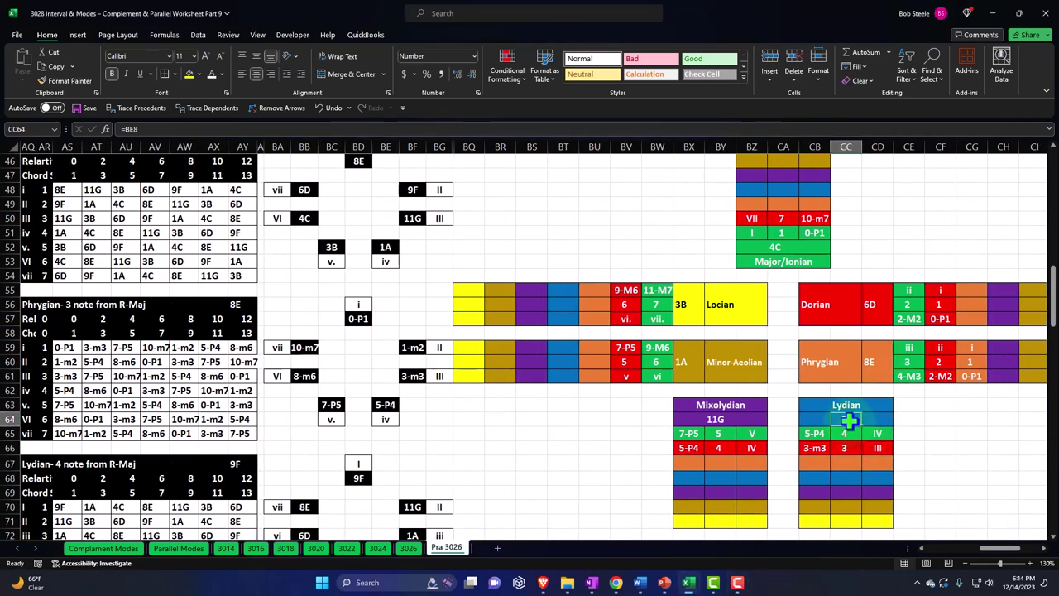
Link the orange Lydian scale number in CC67 to the red scale number in the Phrygian row.
text(=)
key(Up)
key(Up)
key(Up)
key(Up)
key(Up)
key(Up)
key(Right)
key(Right)
key(Right)
key(Tab)
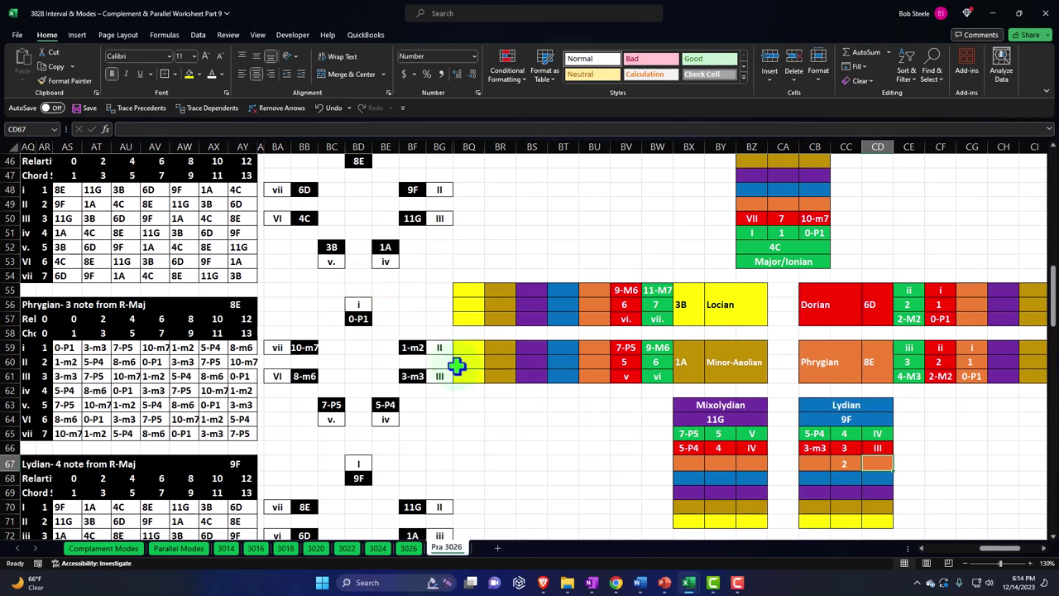
Link the orange Lydian Roman numeral in CD67 to the Phrygian note diagram with =BG48.
text(=)
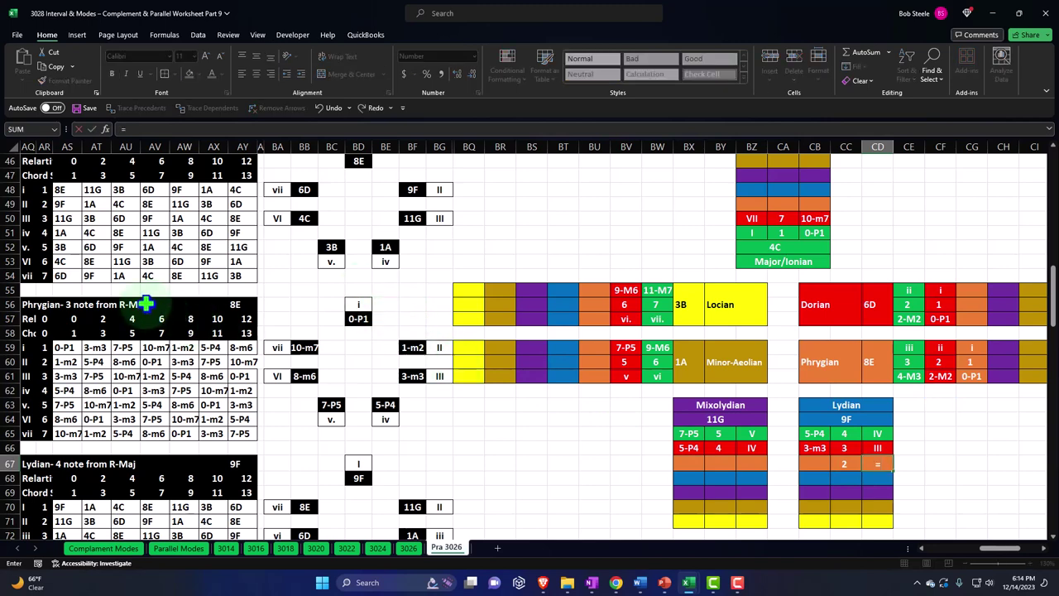
click(433, 192)
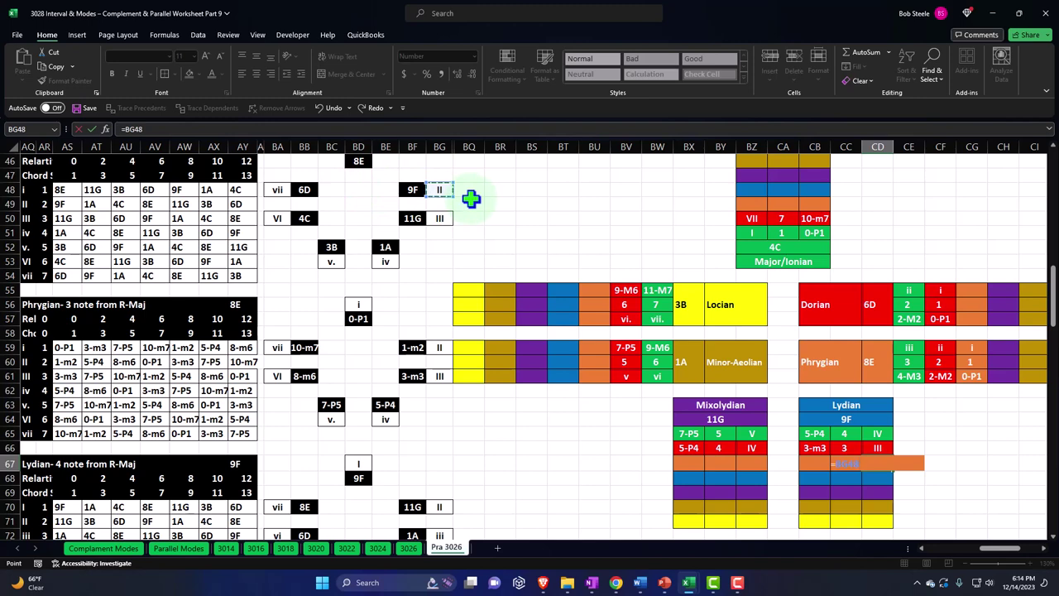
key(Return)
Link the orange Lydian interval in CB67 to the Phrygian interval diagram with =BF59.
key(Left)
key(Left)
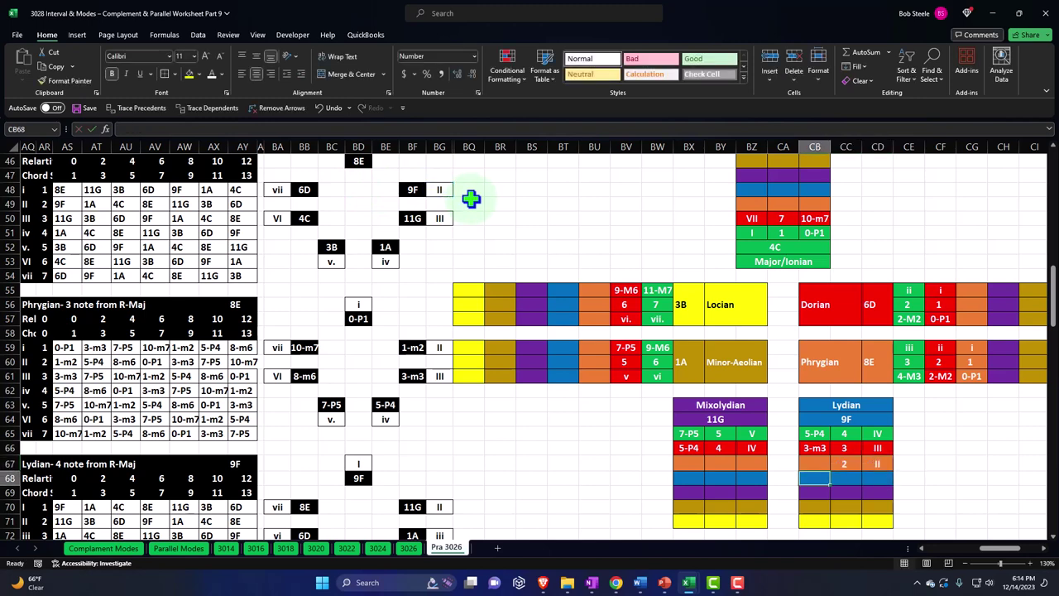
key(Up)
text(=)
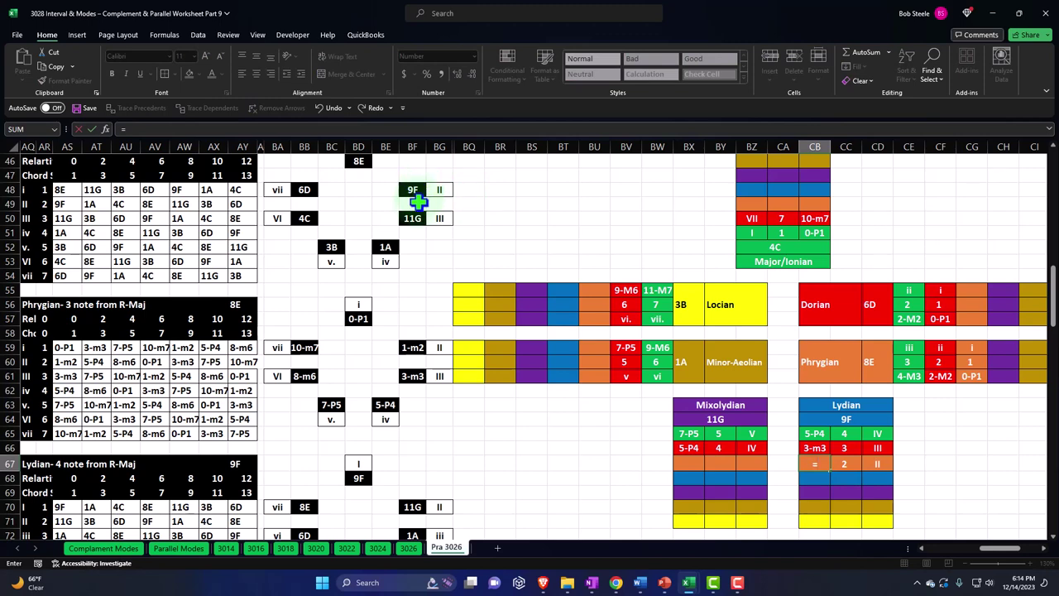
click(412, 346)
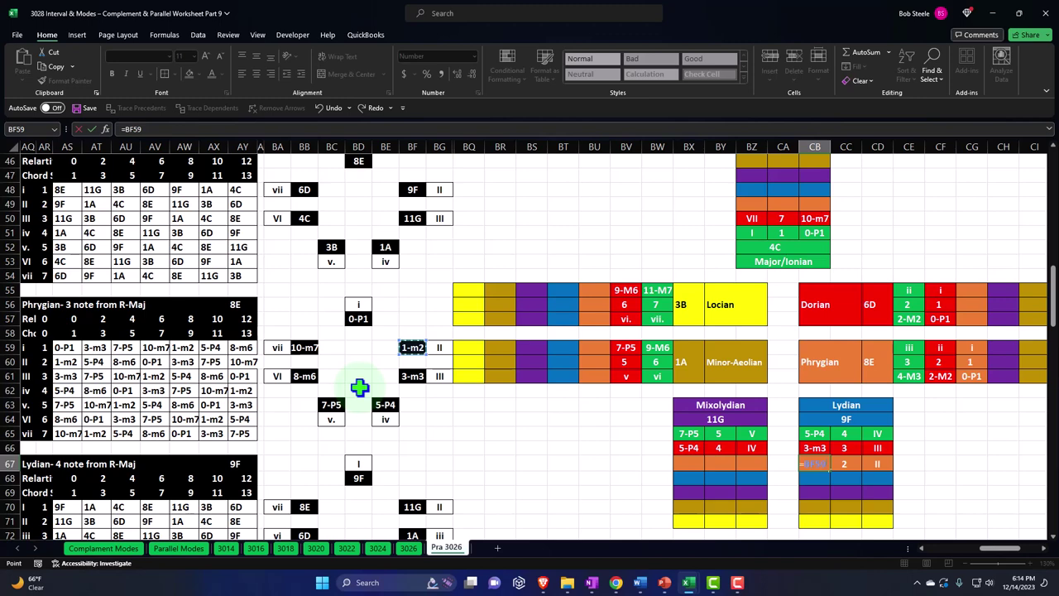
key(Return)
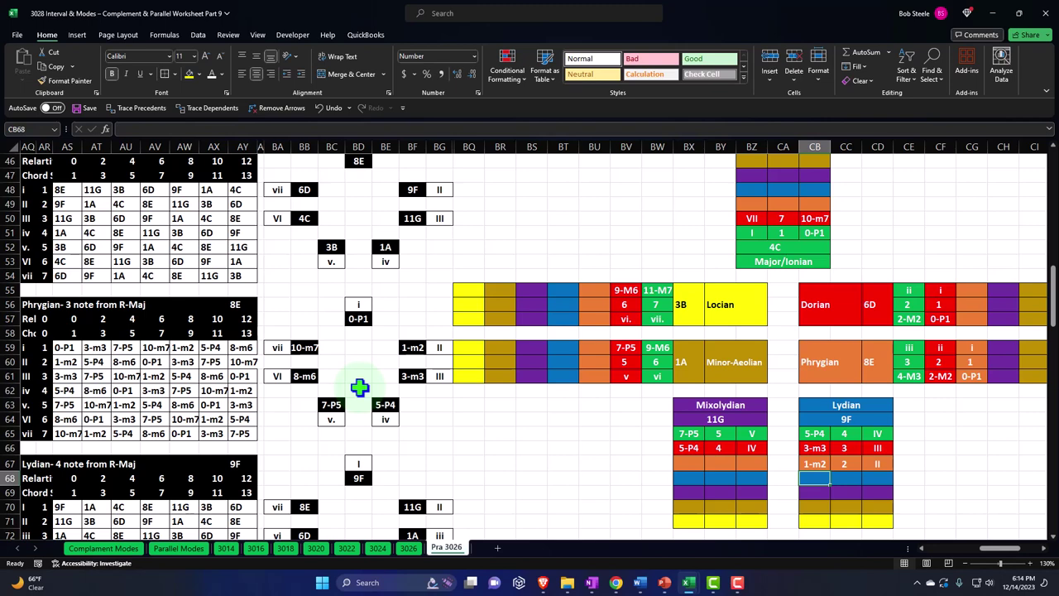
Link the orange Mixolydian scale number in BY67 to the red scale number in the Lydian column.
key(Left)
key(Left)
key(Up)
key(Left)
key(Up)
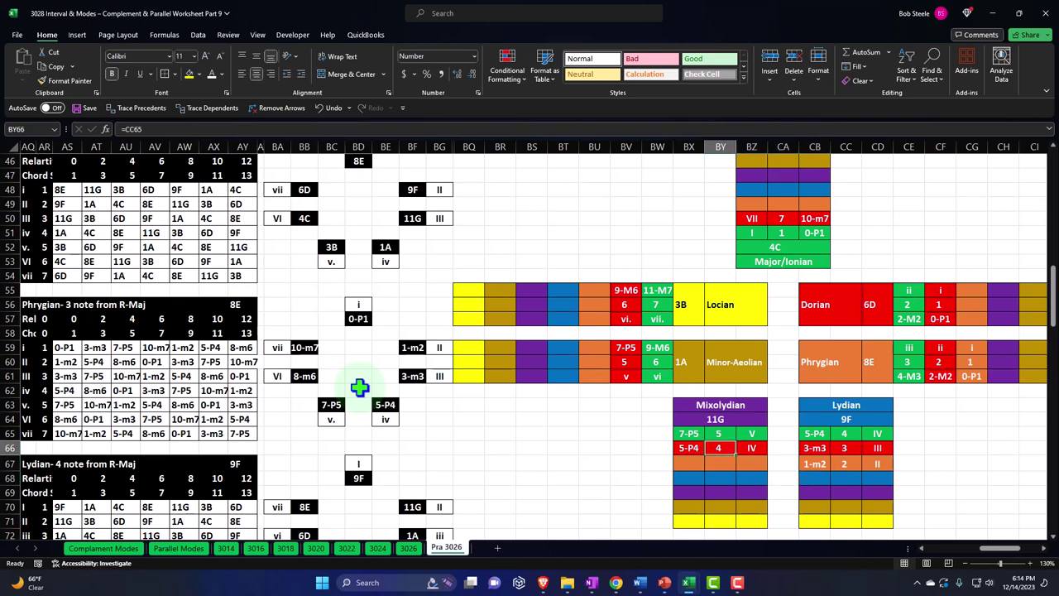
click(720, 464)
text(=)
key(Right)
key(Right)
key(Right)
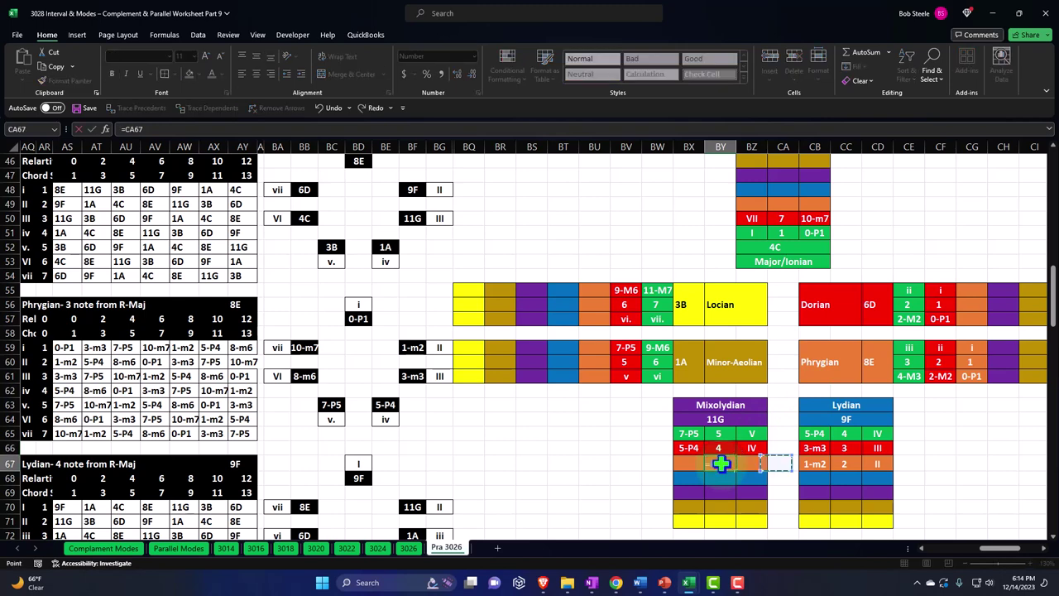
key(Tab)
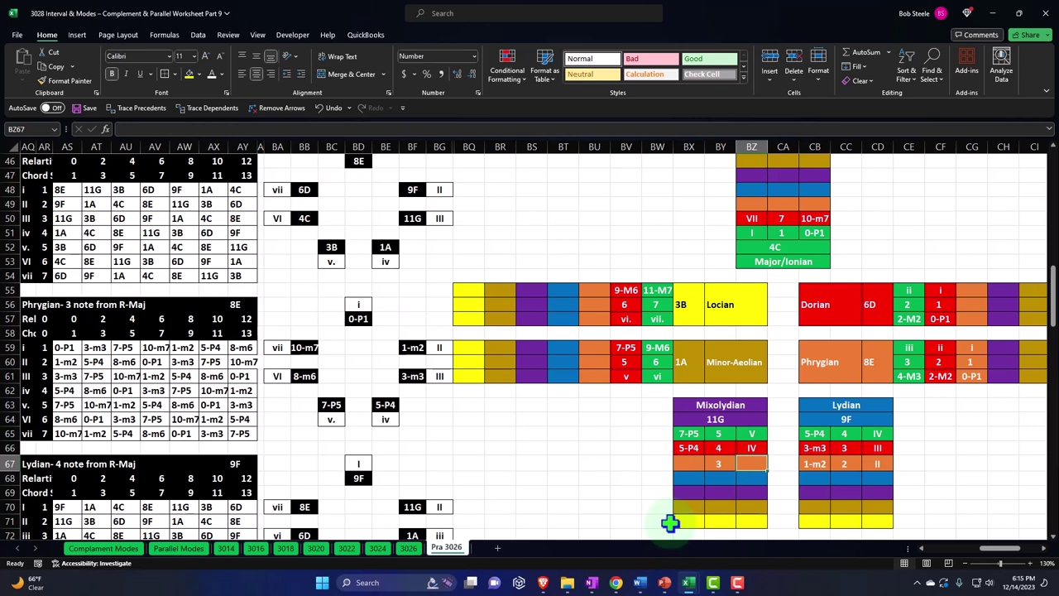
Link the orange Mixolydian Roman numeral in BZ67 to the Phrygian note diagram with =BG50.
text(=)
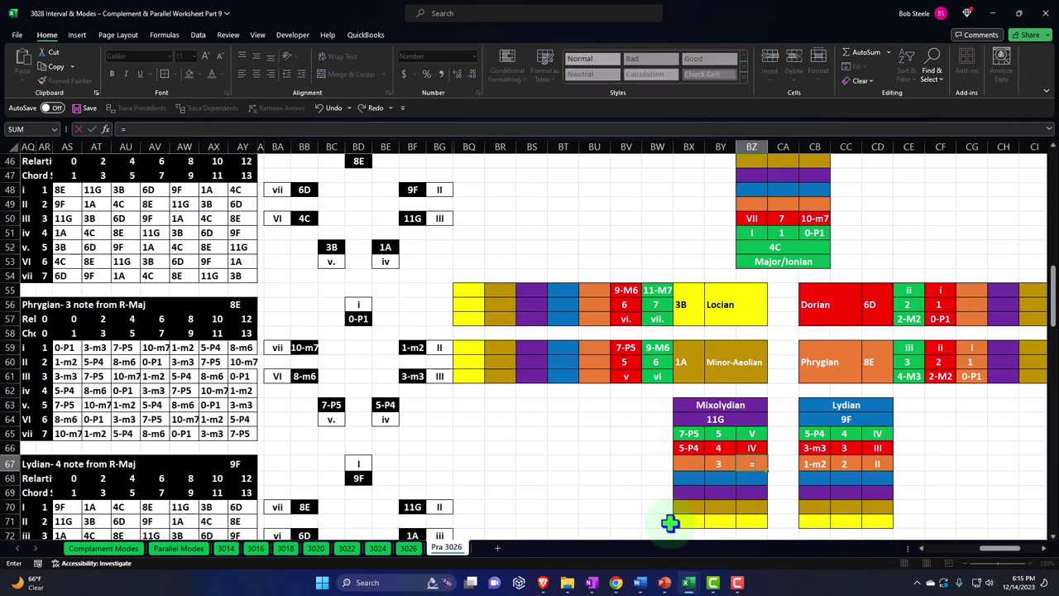
click(445, 216)
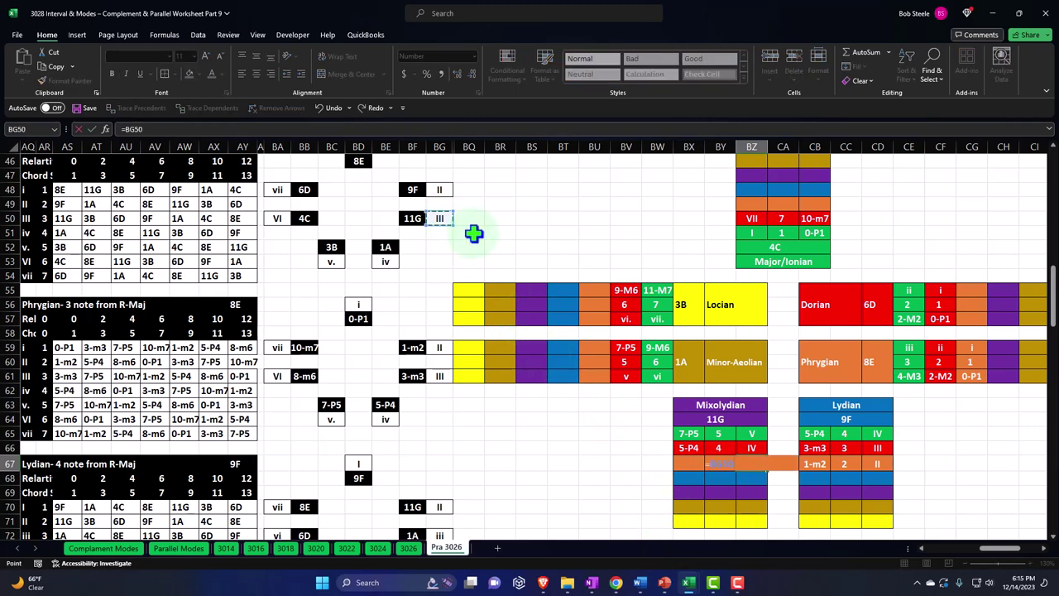
key(Return)
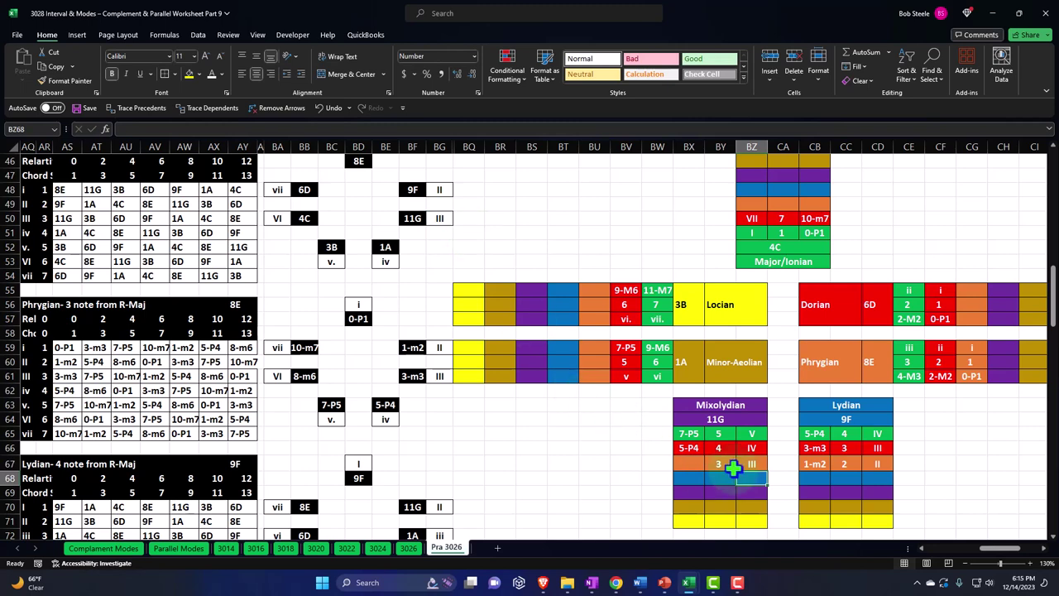
Link the orange Mixolydian interval in BX67 to the Phrygian interval diagram with =BF61.
key(Left)
key(Left)
key(Up)
text(=)
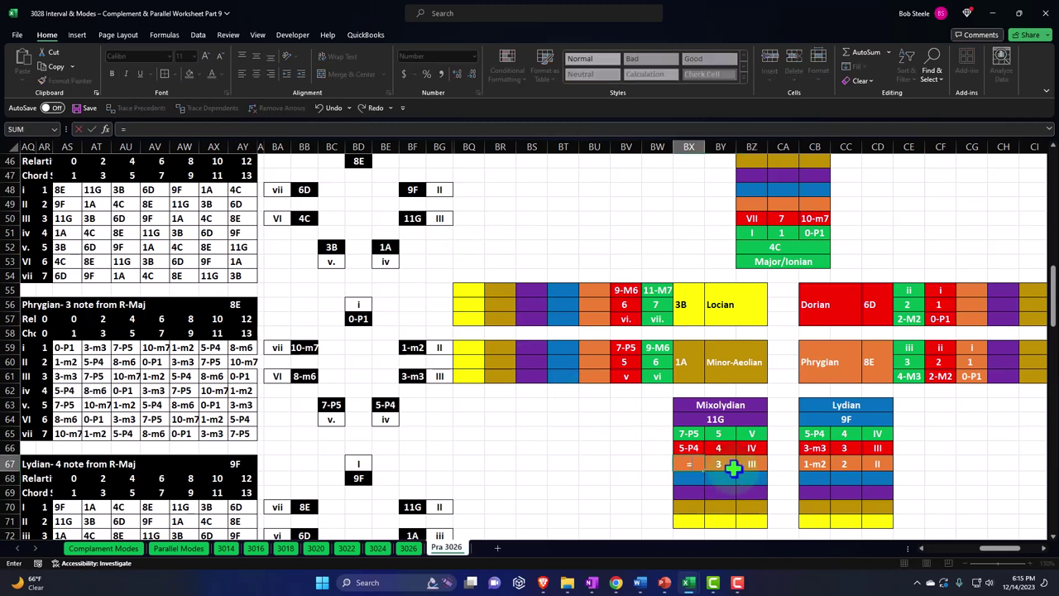
click(414, 374)
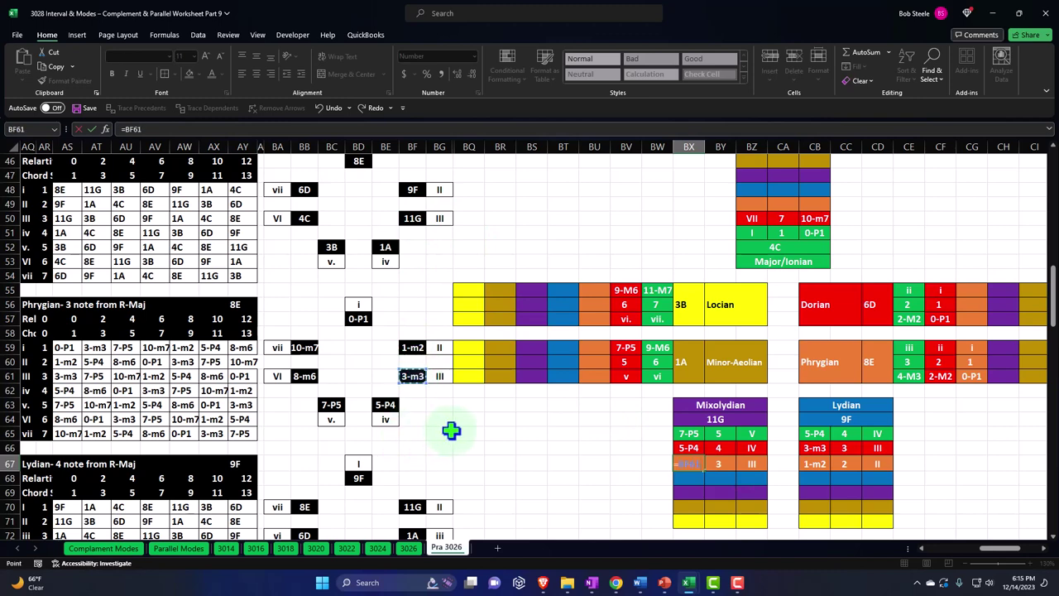
key(Return)
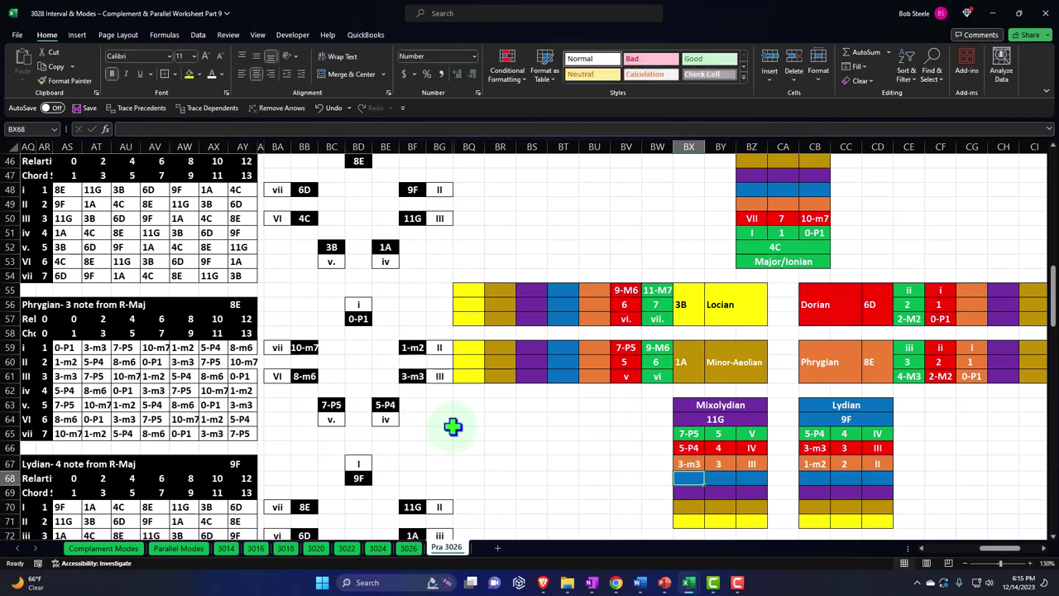
Link the orange Minor-Aeolian scale number in BU60 to the red Mixolydian scale number with =BY66.
key(Left)
key(Left)
key(Left)
key(Left)
key(Up)
key(Up)
key(Up)
key(Up)
key(Up)
key(Up)
key(Up)
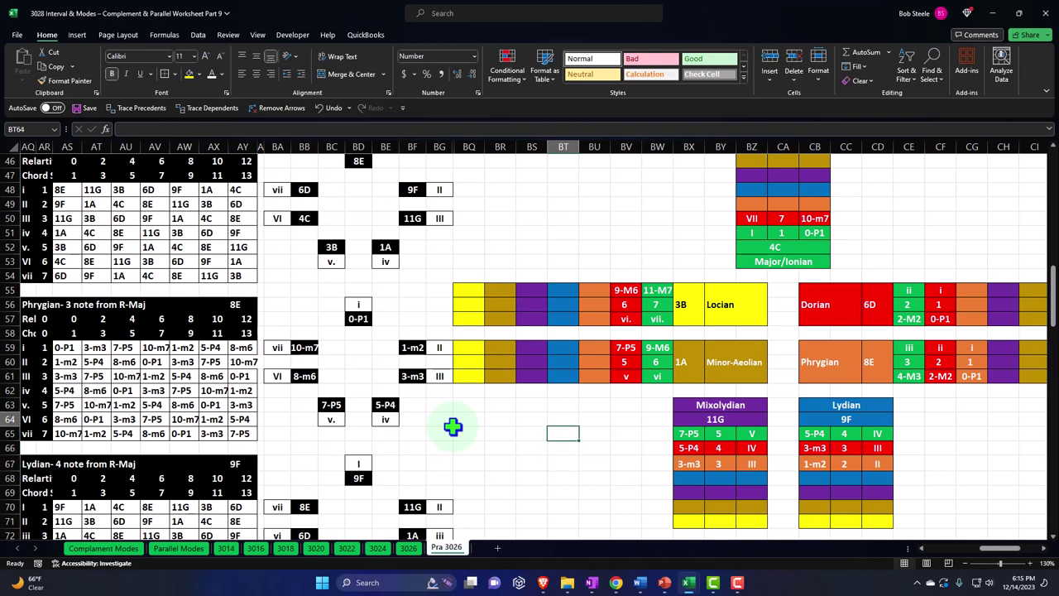
key(Up)
key(Right)
key(Up)
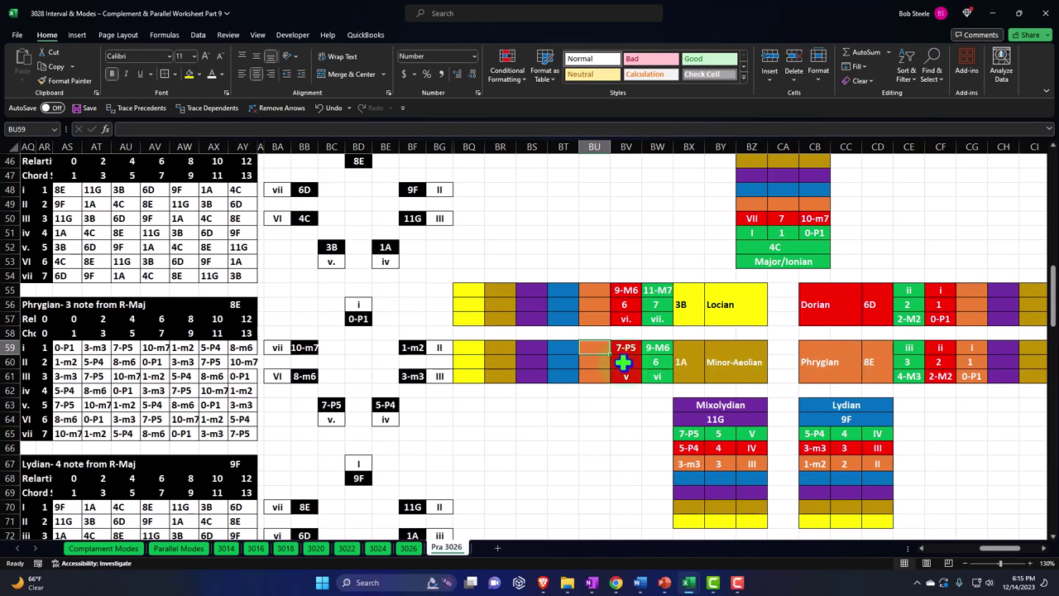
key(Down)
text(=)
key(Down)
key(Down)
key(Down)
key(Down)
key(Right)
key(Right)
key(Right)
key(Right)
key(Down)
key(Down)
key(Return)
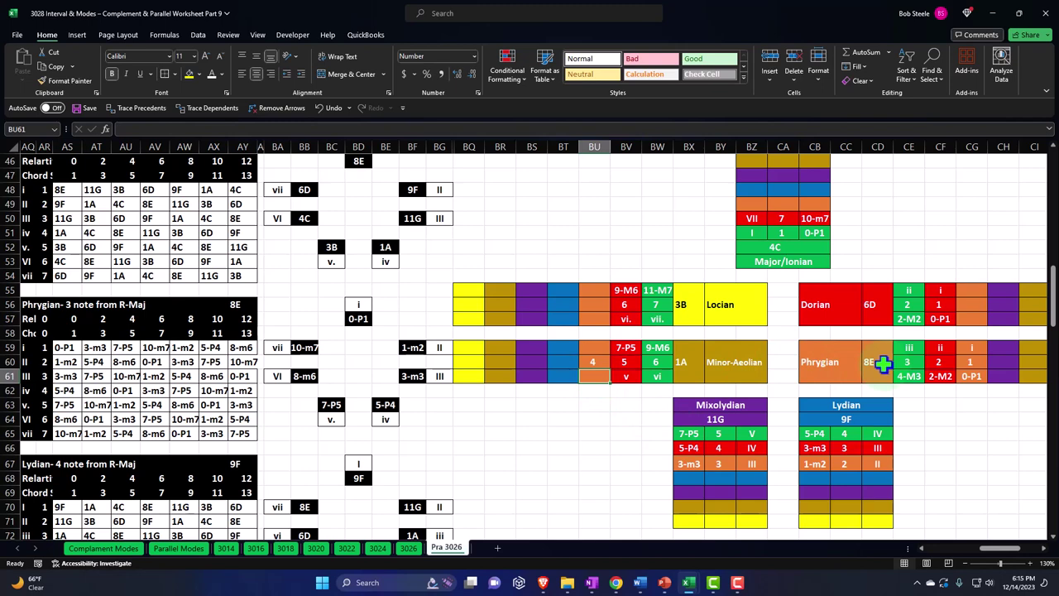
Link the orange Minor-Aeolian Roman numeral in BU61 to the Phrygian note diagram with =BE53.
text(=)
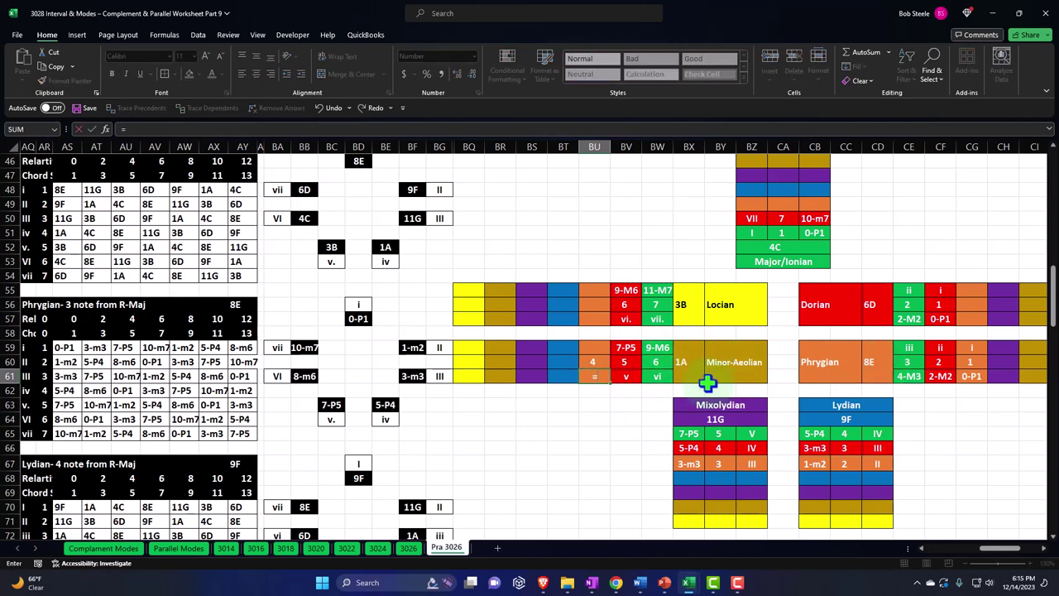
key(Left)
key(Left)
key(Left)
key(Left)
key(Up)
key(Up)
key(Up)
key(Up)
key(Up)
key(Up)
key(Up)
key(Up)
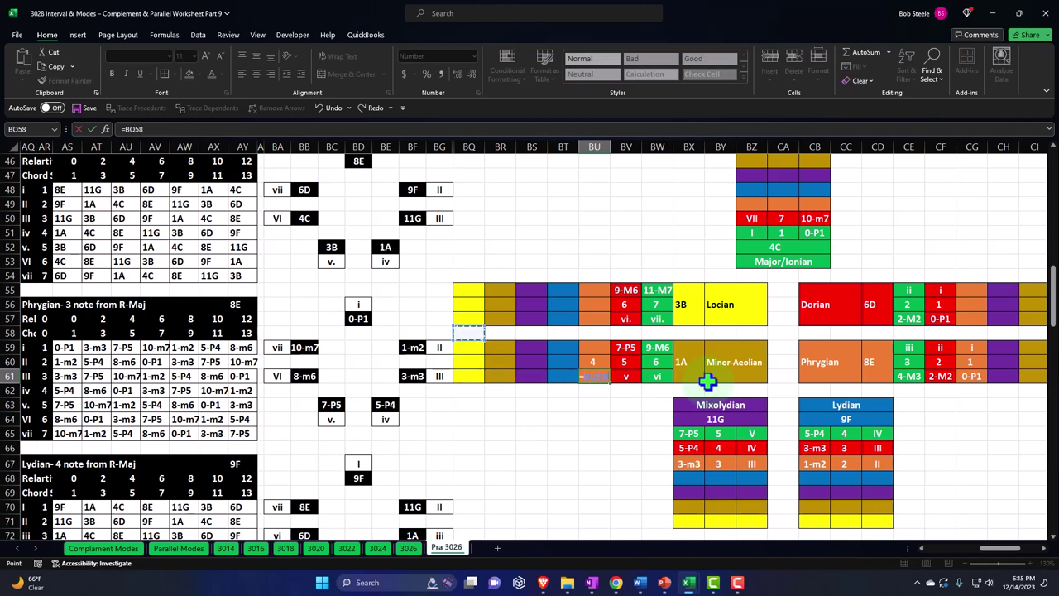
key(Left)
key(Left)
key(Left)
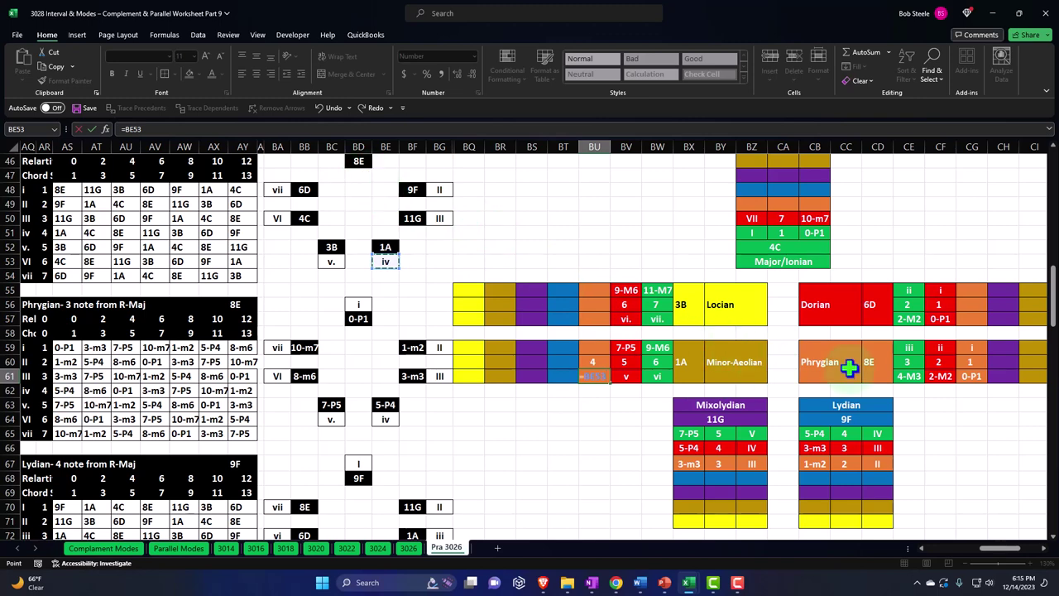
key(Return)
Try to link the orange Minor-Aeolian interval in BU59 to the Phrygian interval diagram with =BE64.
key(Up)
key(Up)
key(Up)
text(=)
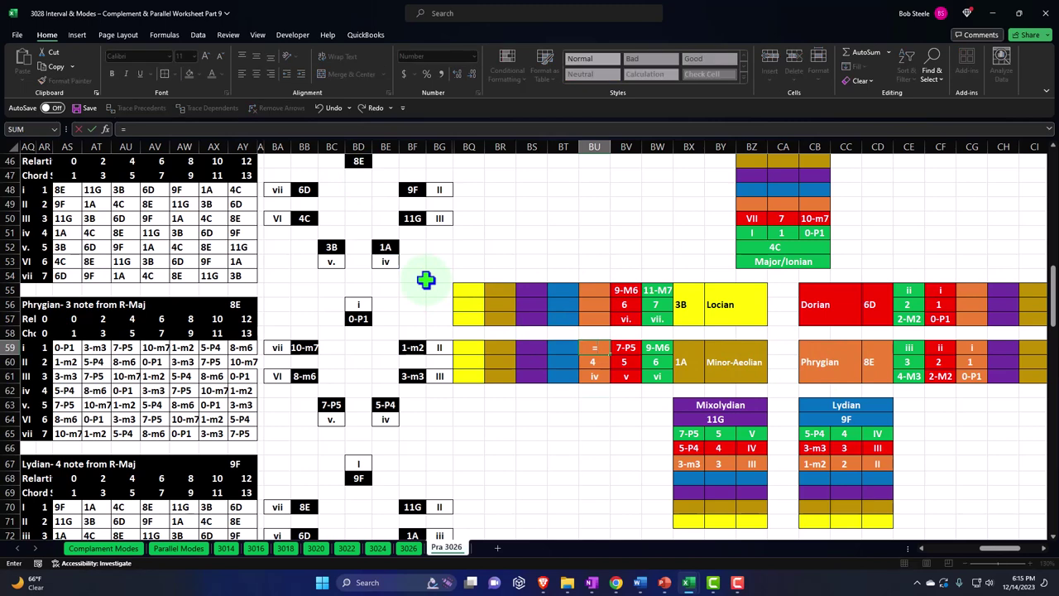
key(Left)
key(Left)
key(Left)
key(Left)
key(Left)
key(Left)
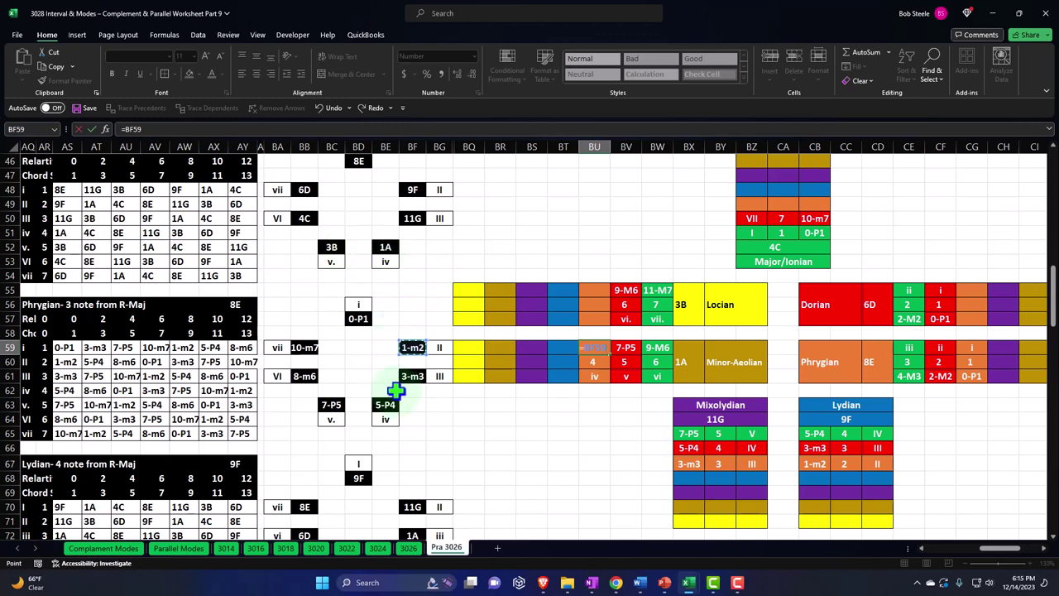
click(385, 418)
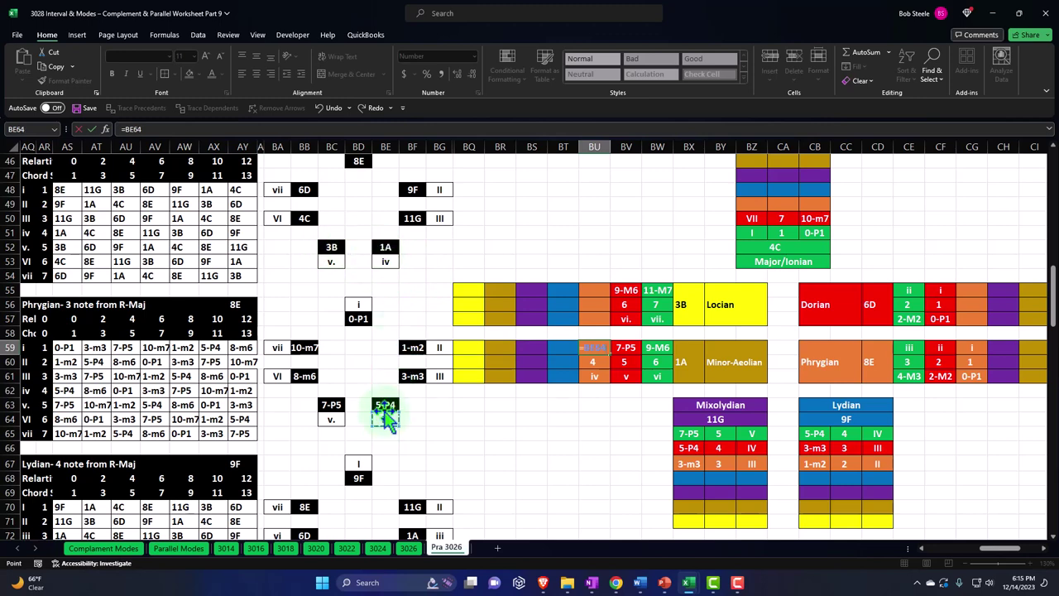
key(Return)
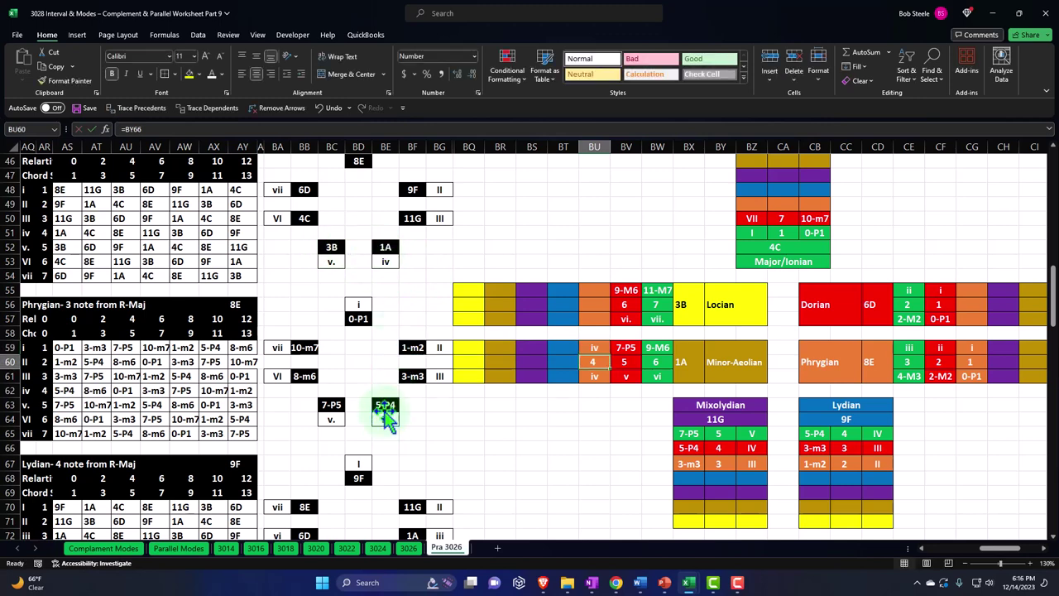
Link the orange Minor-Aeolian interval in BU59 to the Phrygian interval diagram with =BE63.
key(Up)
text(=)
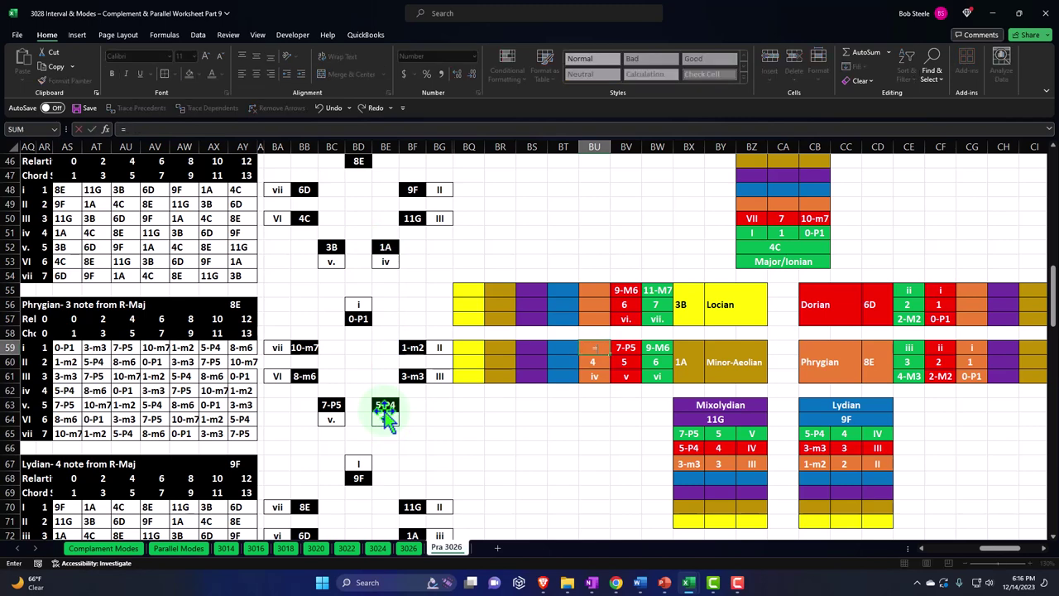
key(Down)
key(Down)
key(Down)
key(Down)
key(Left)
key(Left)
key(Left)
key(Left)
key(Left)
key(Left)
key(Left)
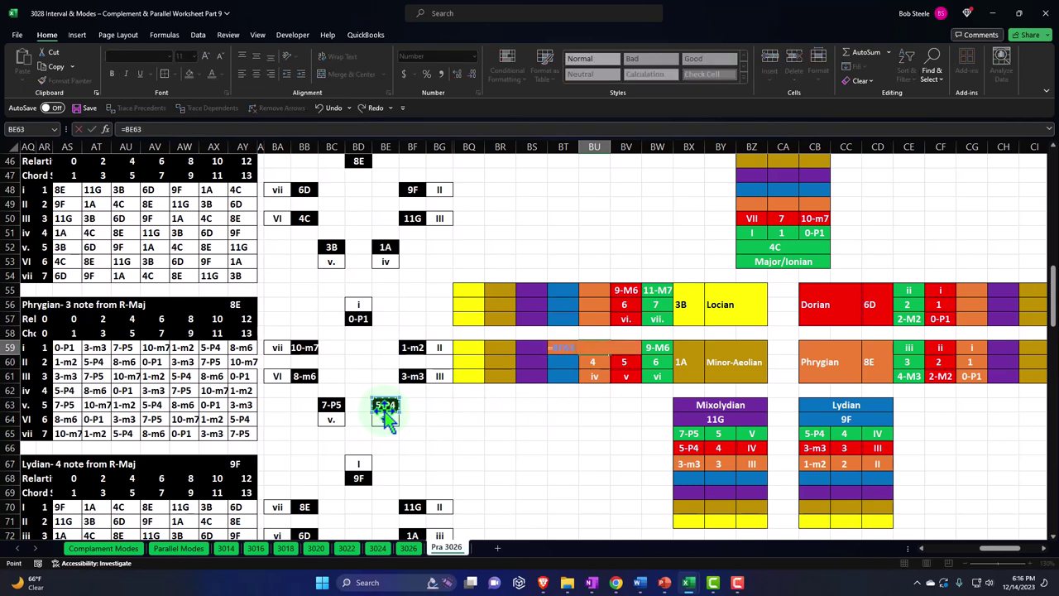
key(Return)
Link the orange Locian scale number in BU56 to the red Minor-Aeolian scale number with =BV60.
key(Up)
key(Up)
key(Up)
key(Up)
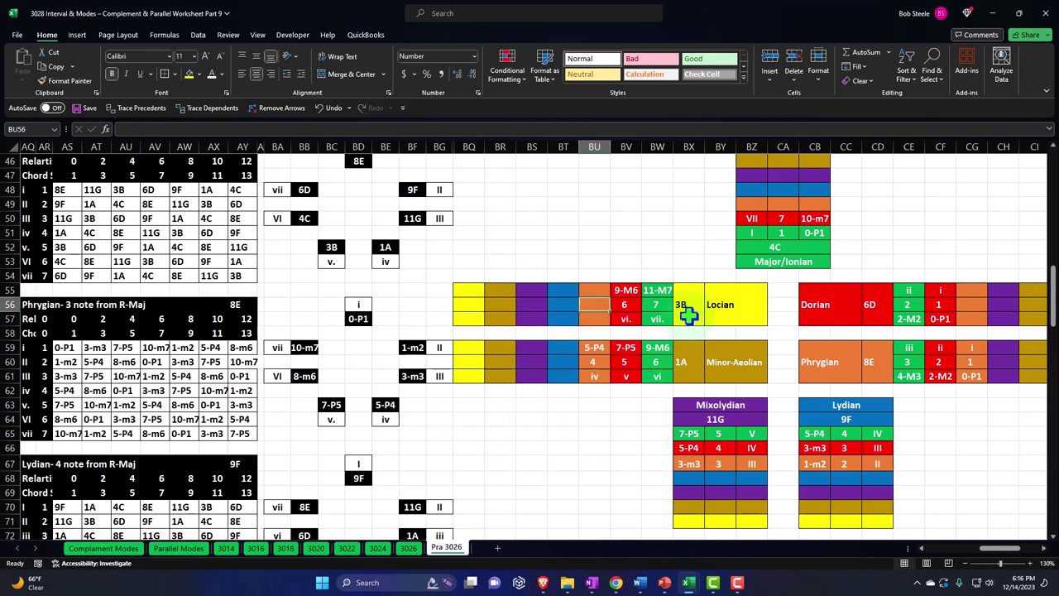
text(=)
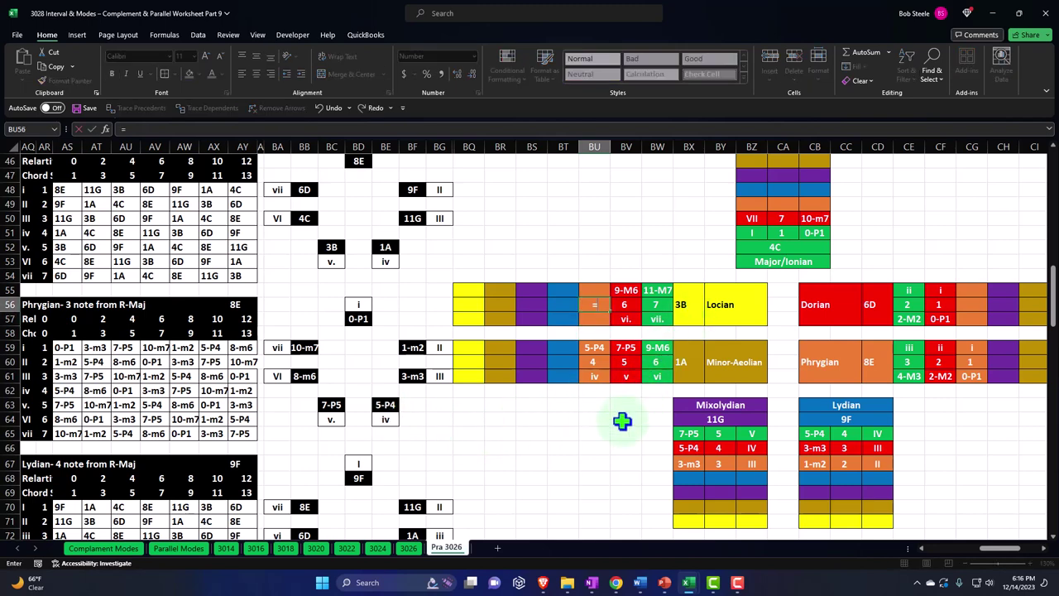
key(Down)
key(Down)
key(Down)
key(Down)
key(Right)
key(Return)
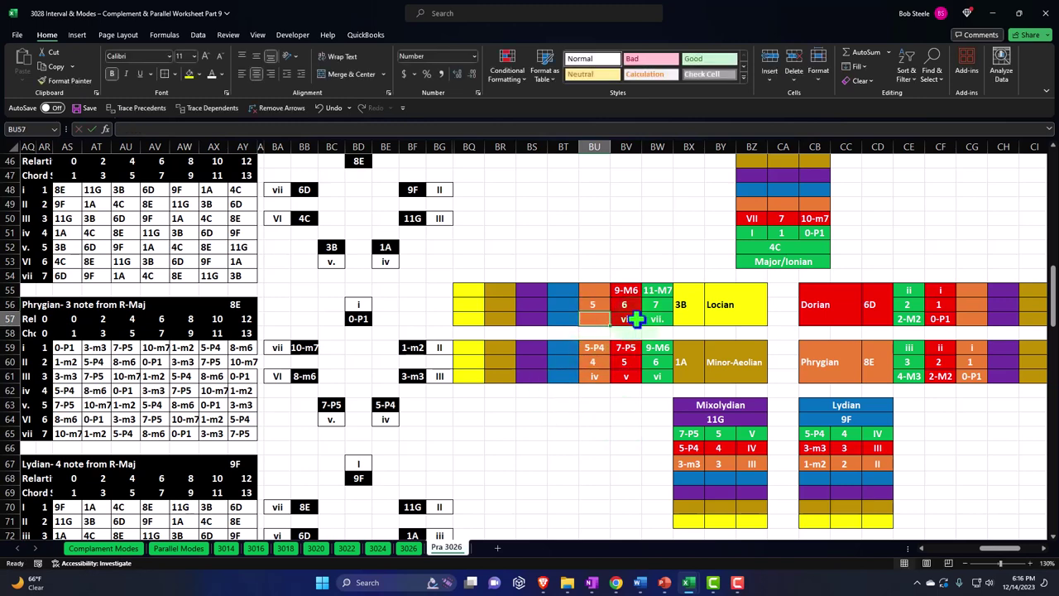
Link the orange Locian Roman numeral in BU57 to the Phrygian note diagram with =BC53.
text(=)
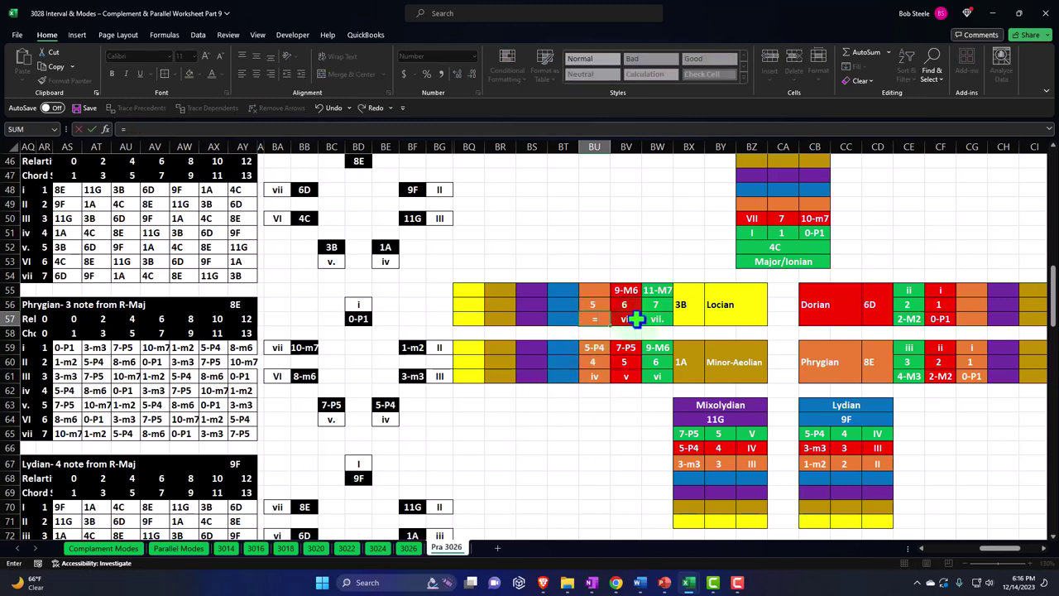
key(Left)
key(Left)
key(Left)
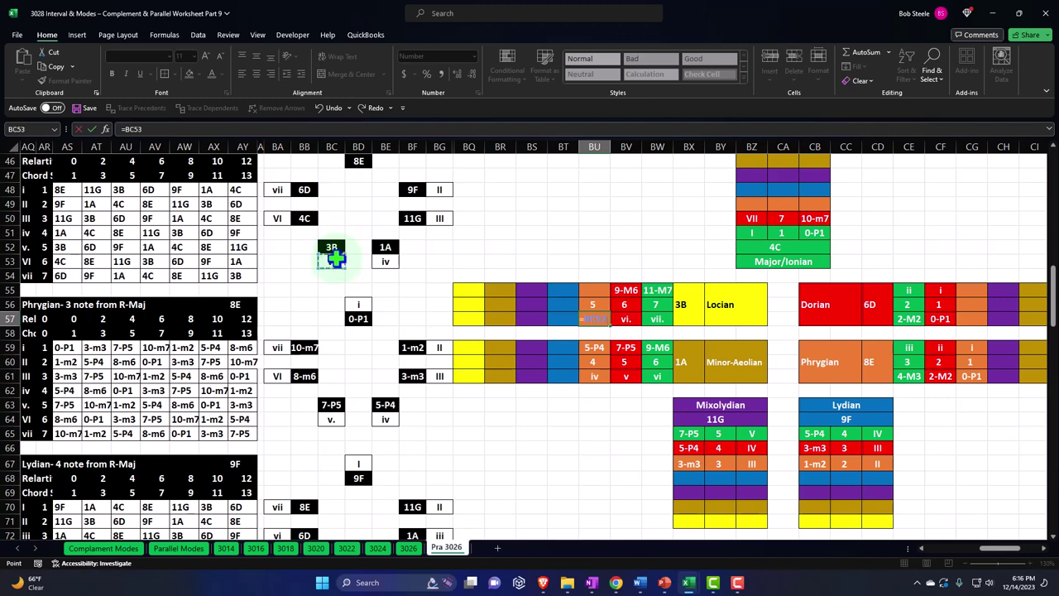
key(Return)
Link the orange Locian interval in BU55 to the Phrygian interval diagram with =BC63.
key(Up)
key(Up)
key(Up)
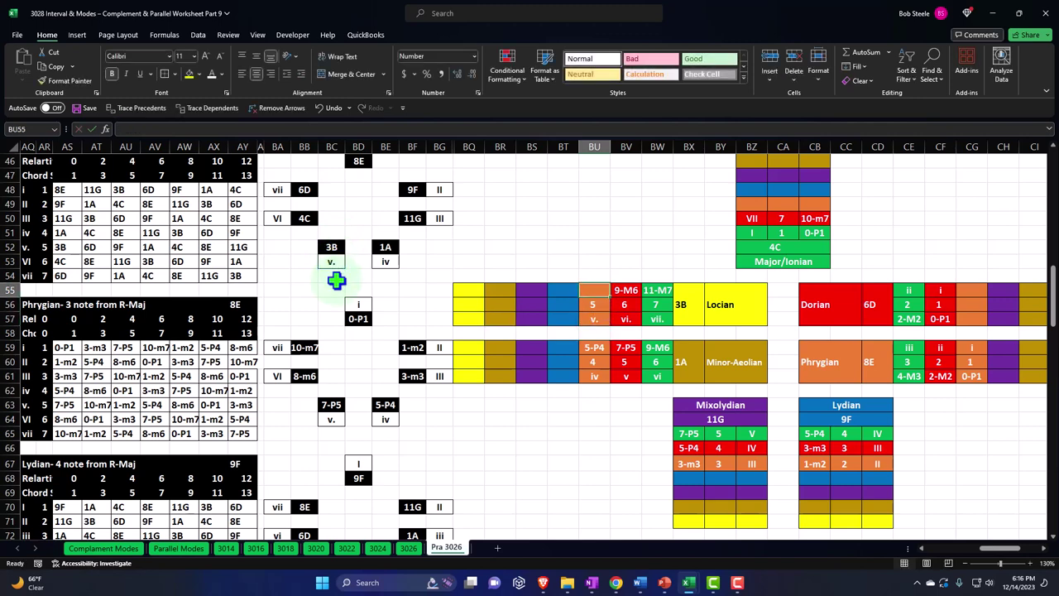
text(=)
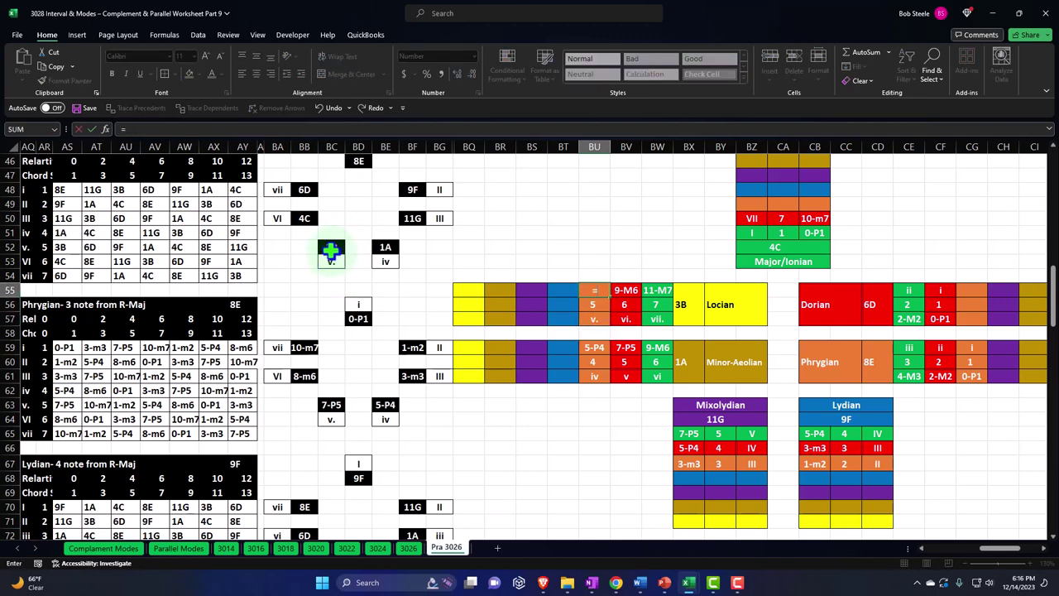
click(331, 403)
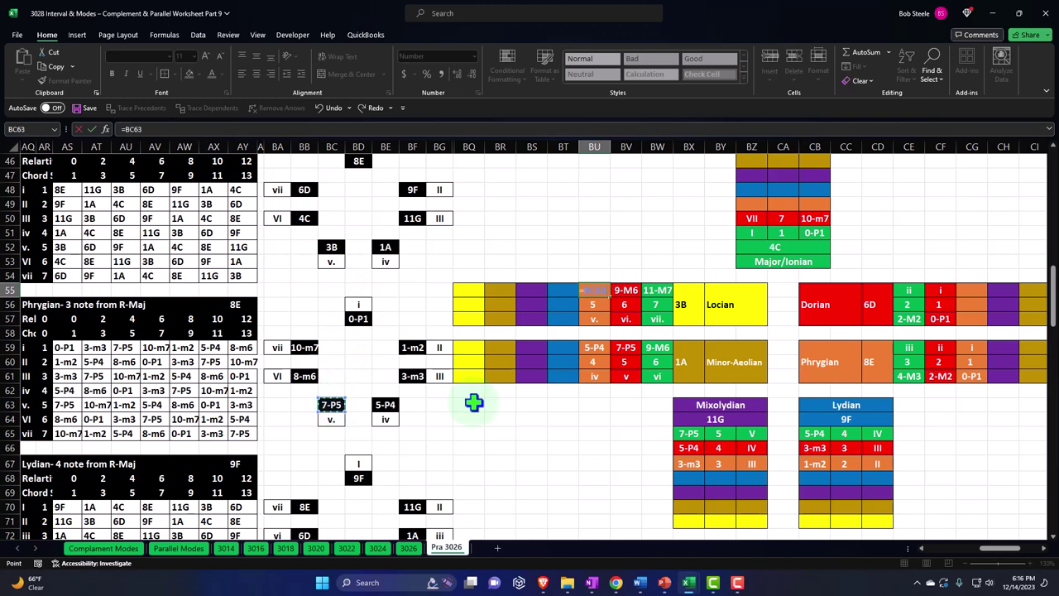
key(Return)
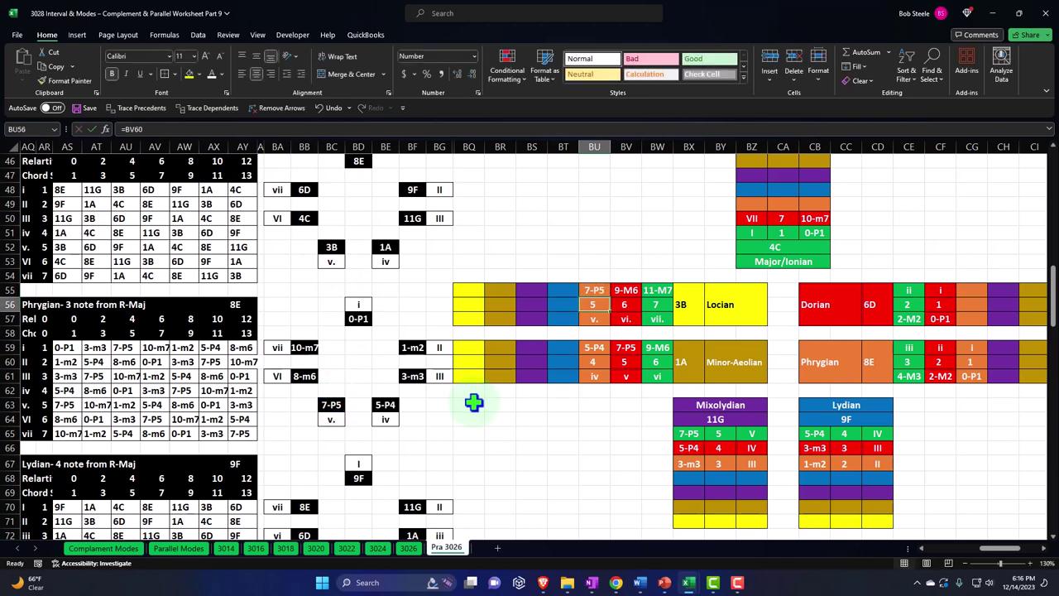
key(Down)
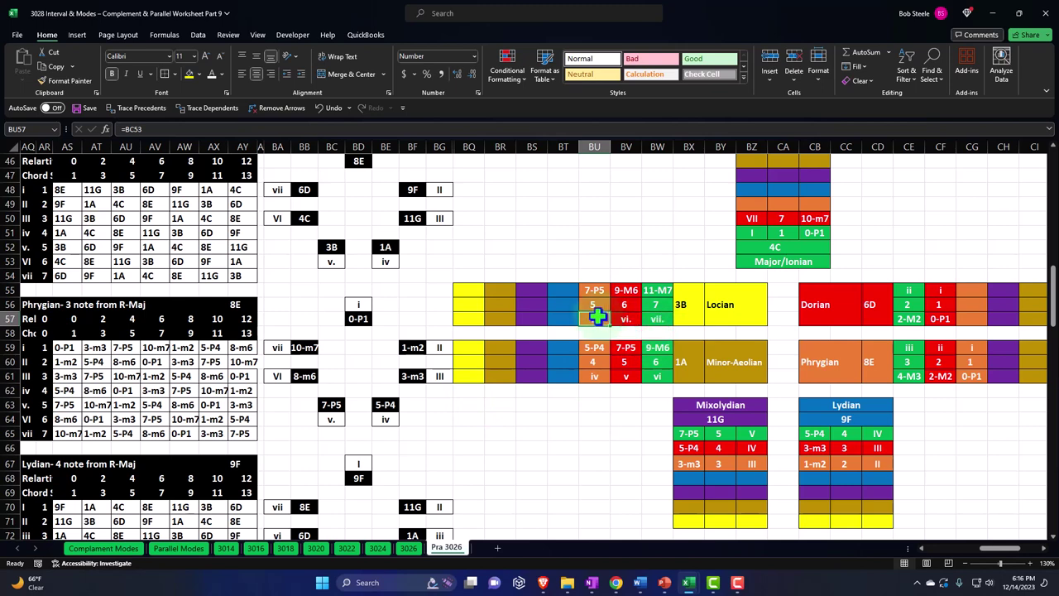
Link the orange Major/Ionian scale number in CA49 to the red scale number in the Locian row.
click(753, 206)
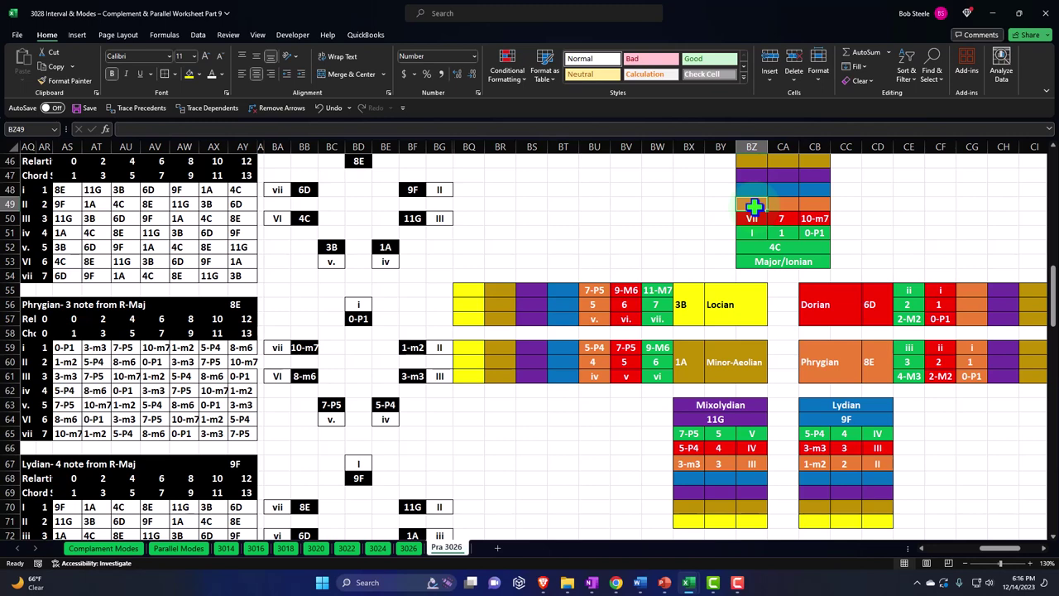
key(Right)
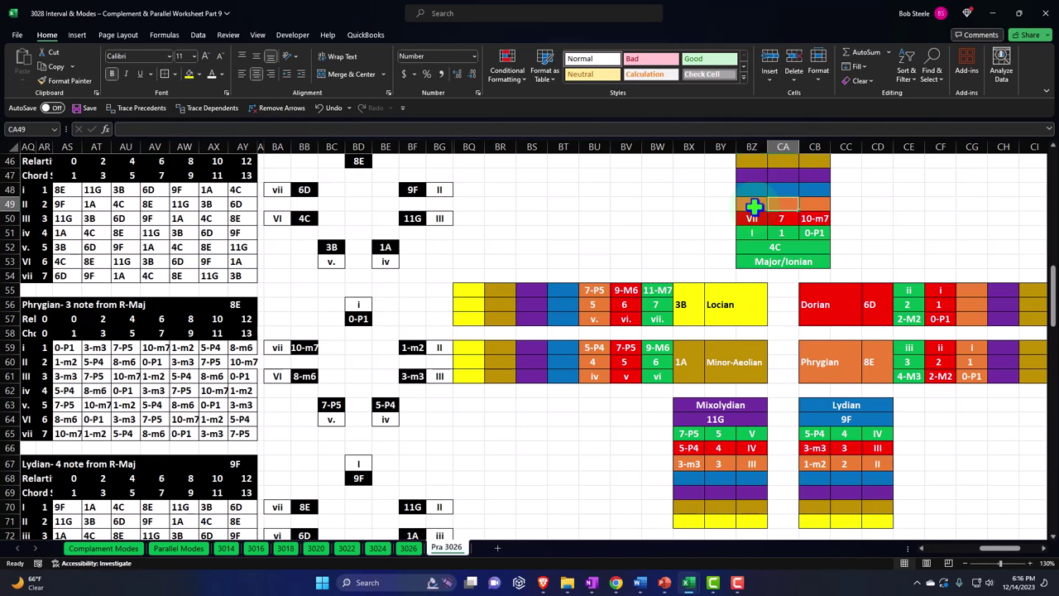
text(=)
key(Down)
key(Down)
key(Down)
key(Down)
key(Down)
key(Left)
key(Left)
key(Left)
key(Left)
key(Left)
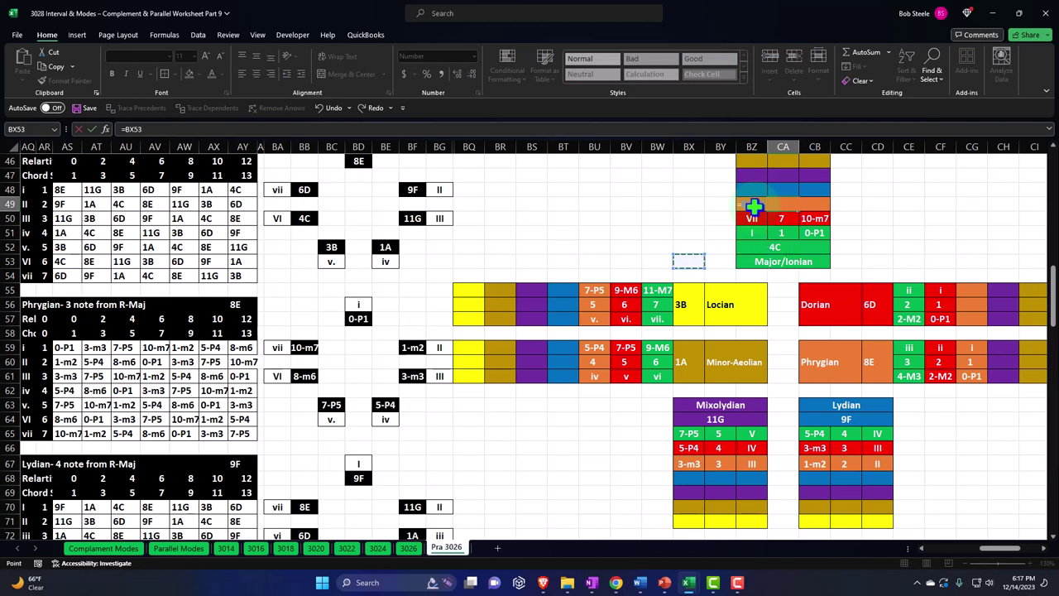
key(Down)
key(Down)
key(Return)
click(754, 206)
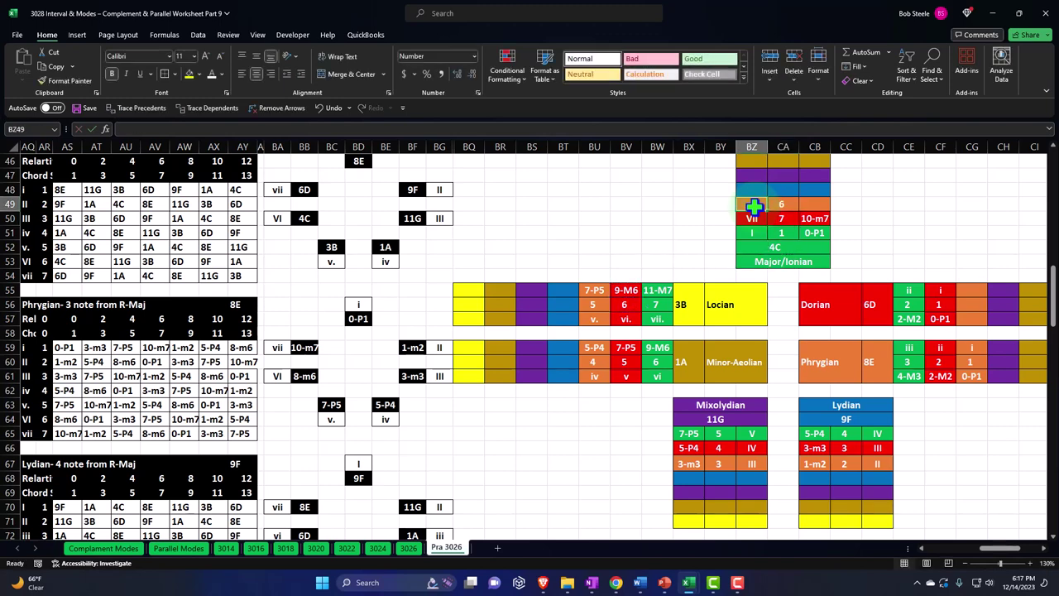
Link the orange Major/Ionian Roman numeral in BZ49 to the Phrygian note diagram with =BA50.
text(=)
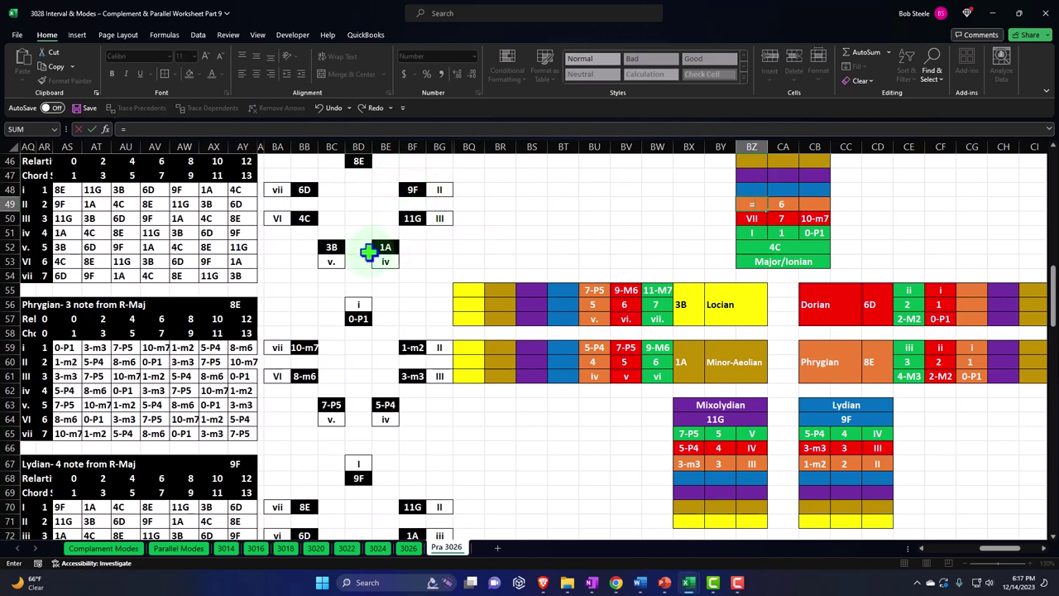
click(277, 217)
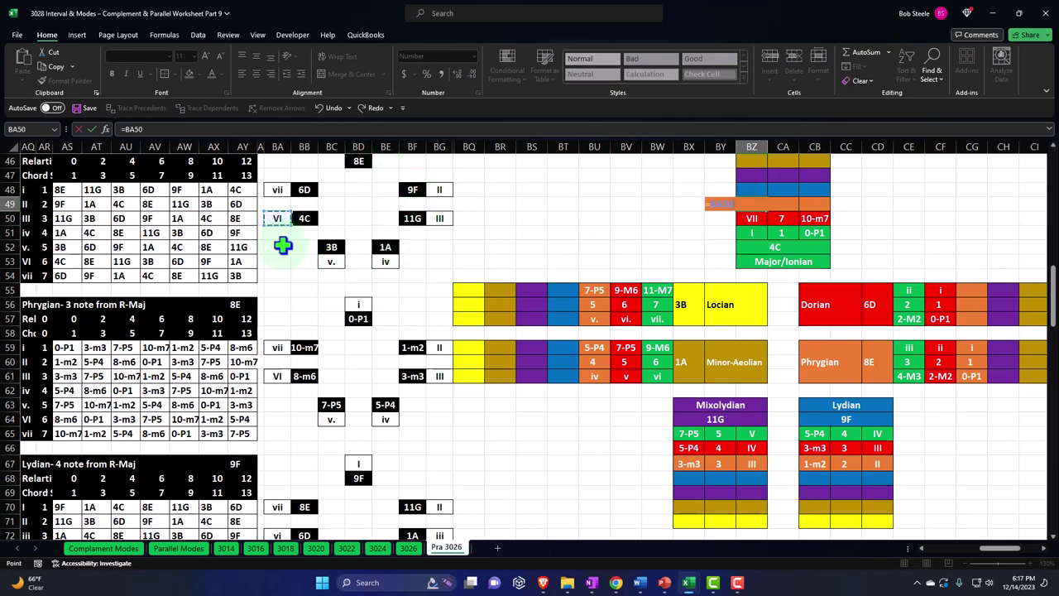
key(ctrl+Return)
key(Right)
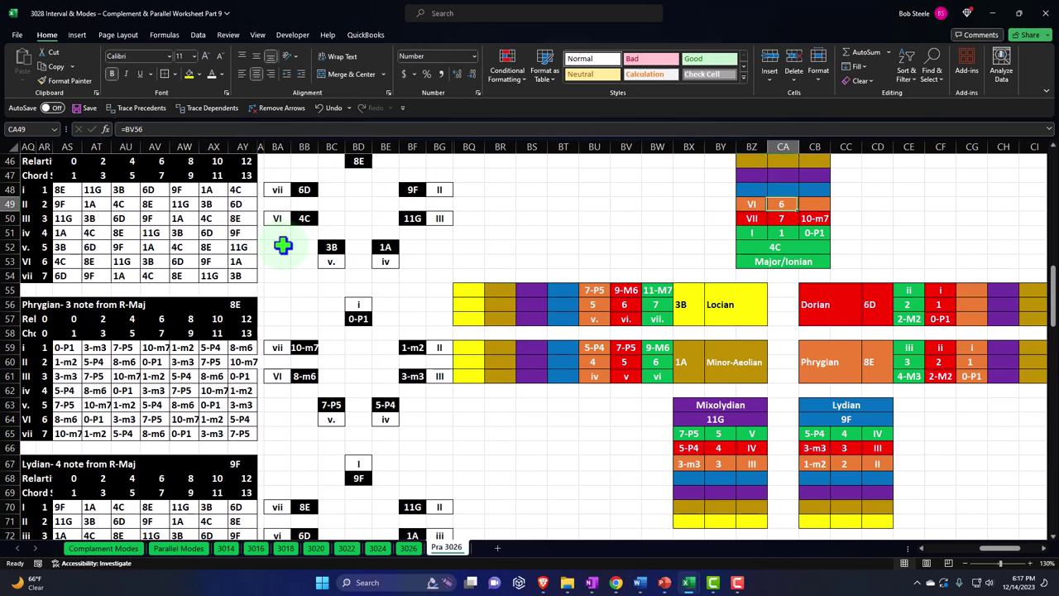
Link the orange Major/Ionian interval in CB49 to the Phrygian interval diagram with =BB61.
key(Right)
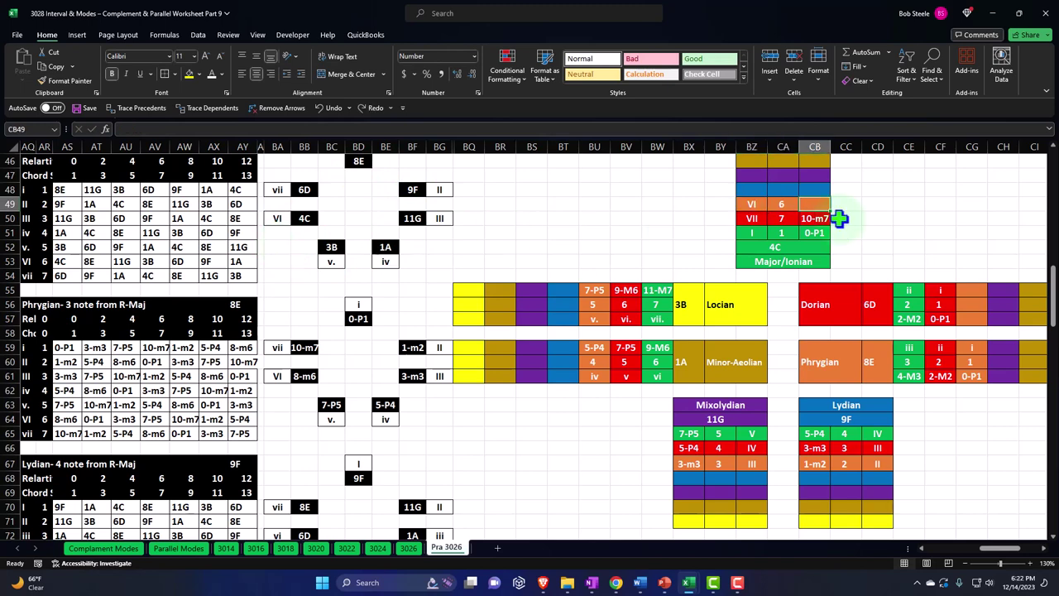
text(=)
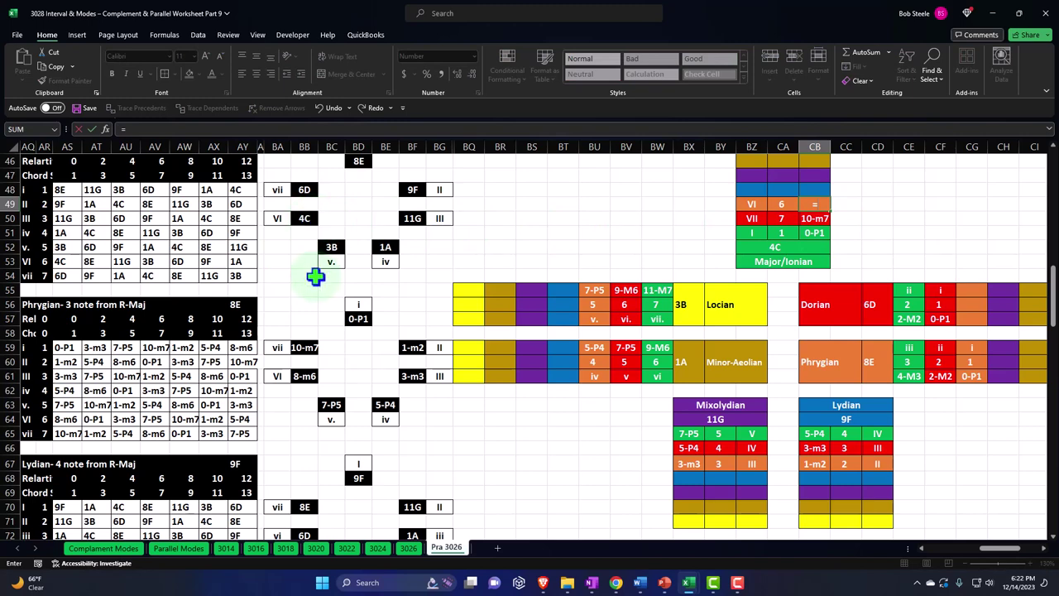
click(305, 376)
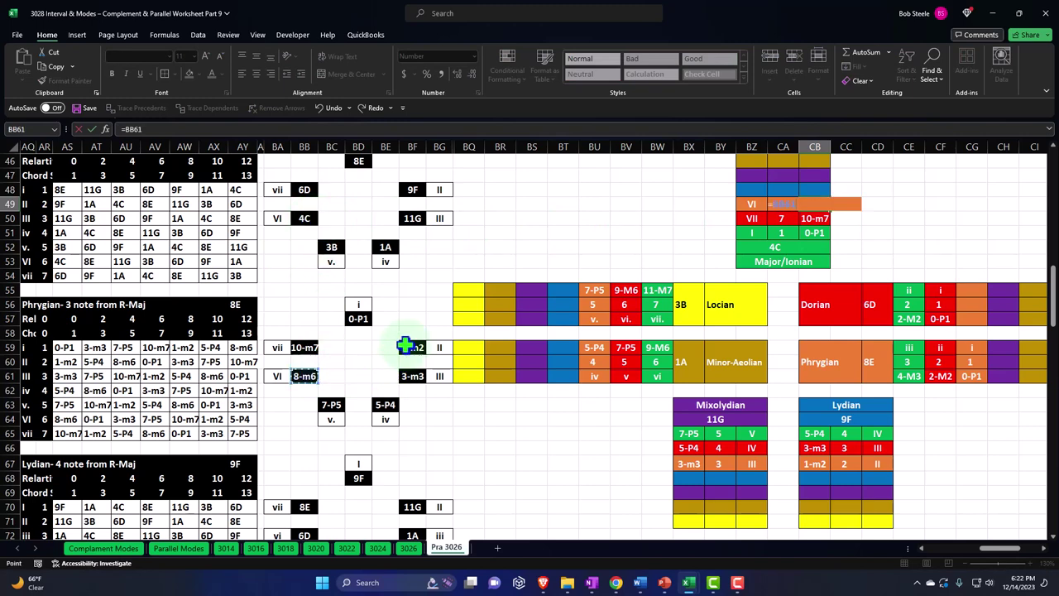
key(Return)
click(819, 204)
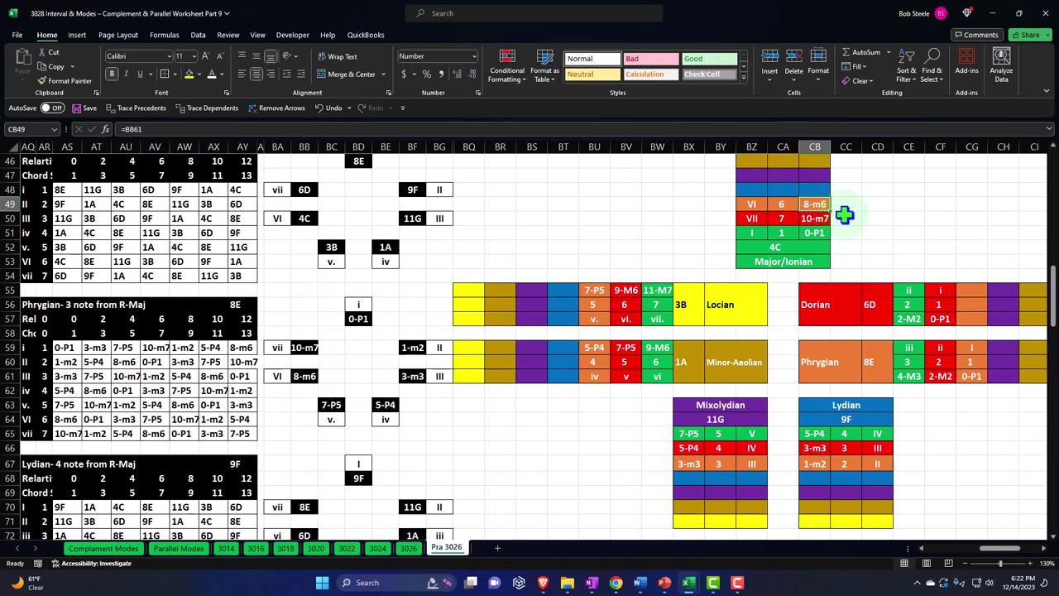
click(629, 290)
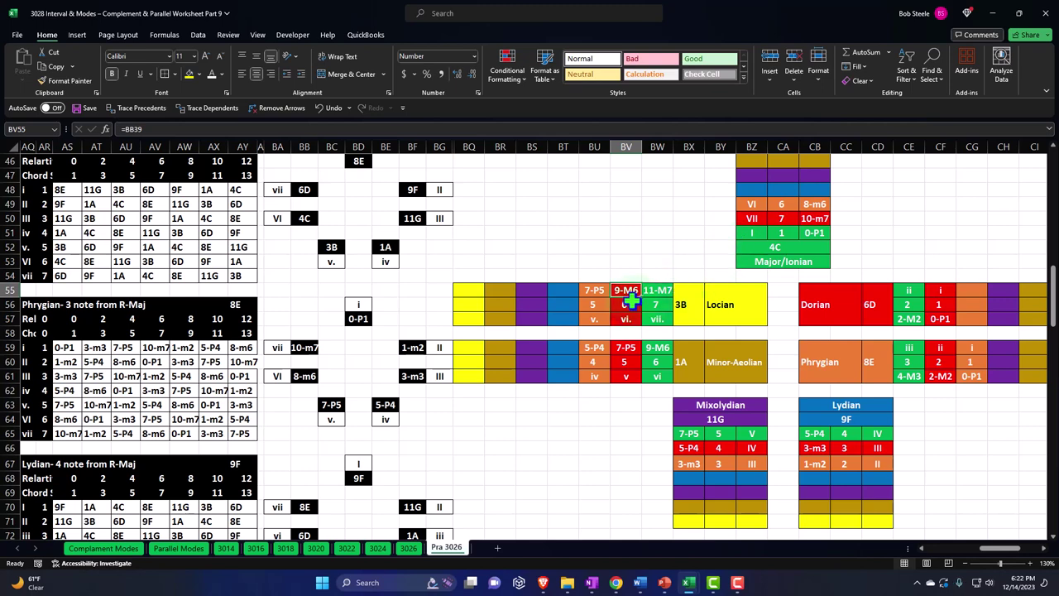
click(820, 205)
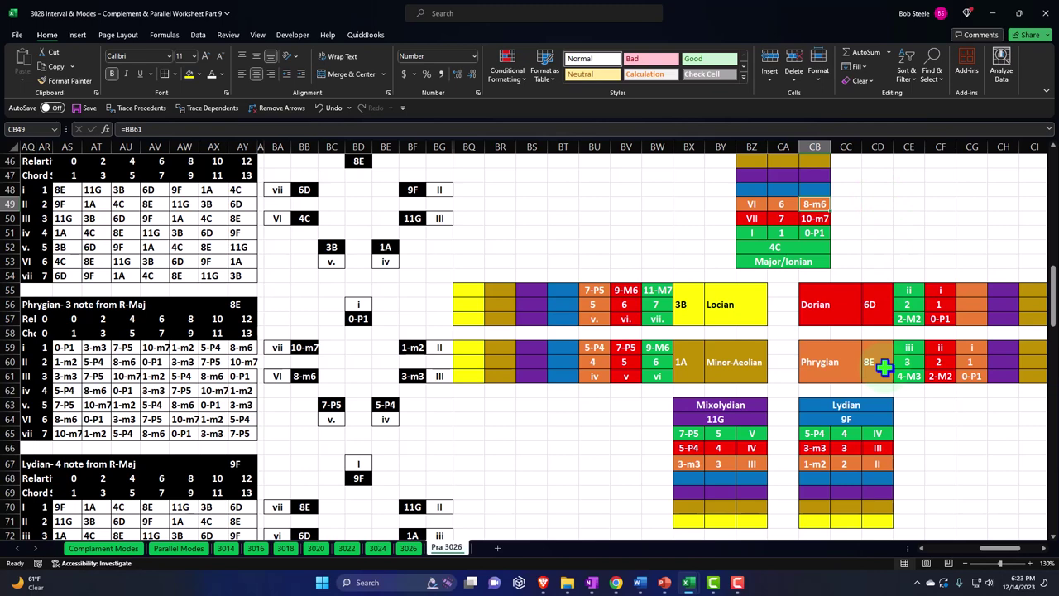
Link the orange Dorian scale number in CG56 to the red Major/Ionian scale number with =CA50.
key(Down)
key(Down)
key(Down)
key(Down)
key(Right)
key(Right)
key(Right)
key(Right)
key(Down)
key(Down)
key(Down)
key(Right)
text(=)
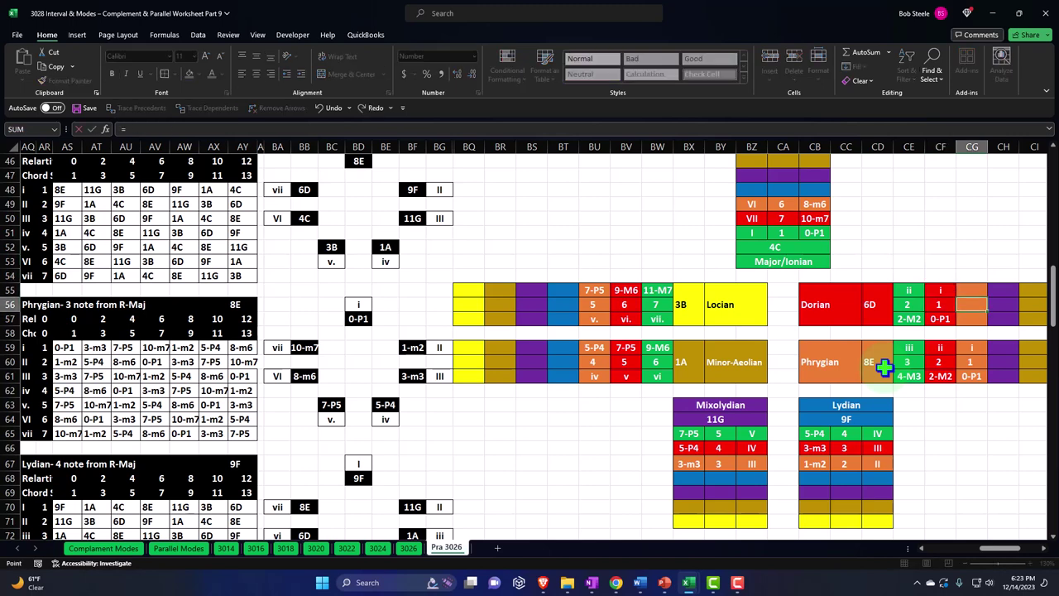
key(Up)
key(Up)
key(Up)
key(Up)
key(Up)
key(Up)
key(Left)
key(Left)
key(Left)
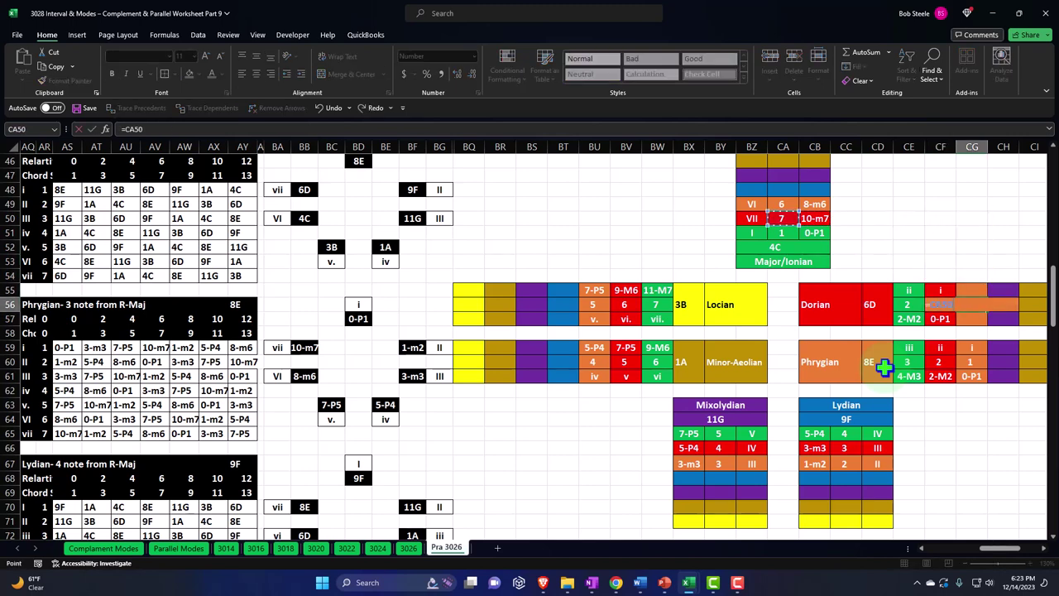
key(Return)
Link the orange Dorian Roman numeral in CG55 to the Phrygian note diagram with =BA48.
key(Up)
key(Up)
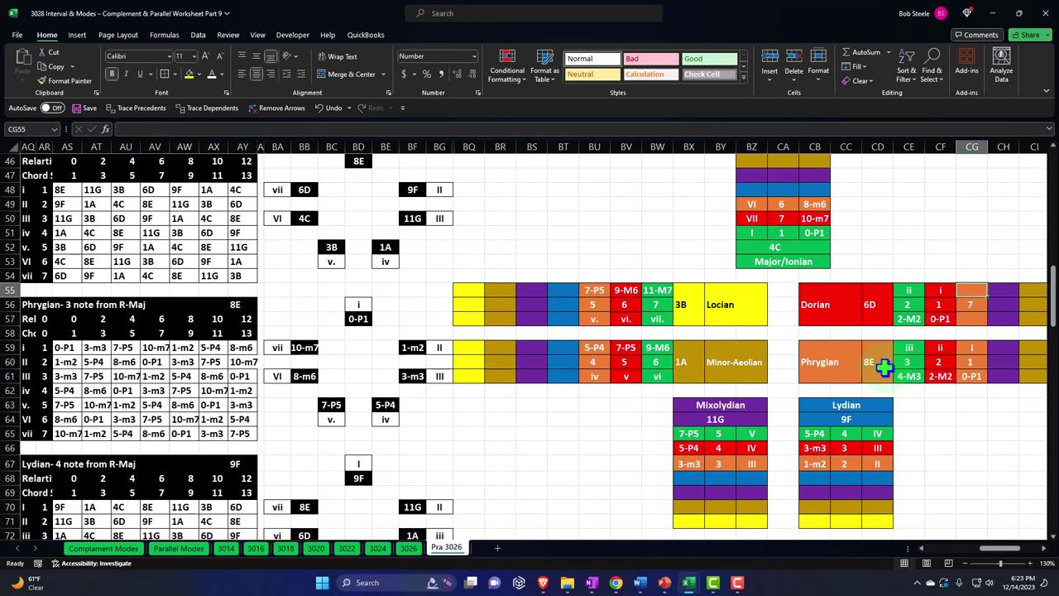
text(=)
key(Left)
key(Left)
key(Left)
key(Left)
key(Left)
key(Left)
key(Left)
key(Left)
key(Left)
key(Left)
key(Left)
key(Left)
key(Left)
key(Left)
key(Left)
key(Left)
key(Up)
key(Up)
key(Up)
key(Up)
key(Up)
key(Up)
key(Left)
key(Left)
key(Left)
key(Left)
key(Left)
key(Left)
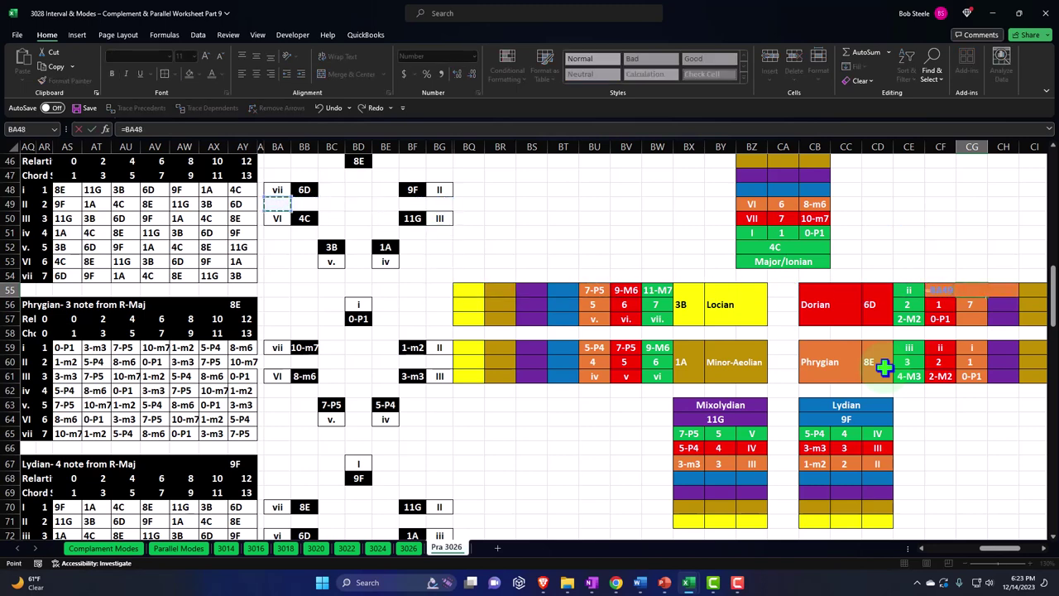
key(Return)
Link the orange Dorian interval in CG57 to the Phrygian interval diagram with =BB59.
key(Down)
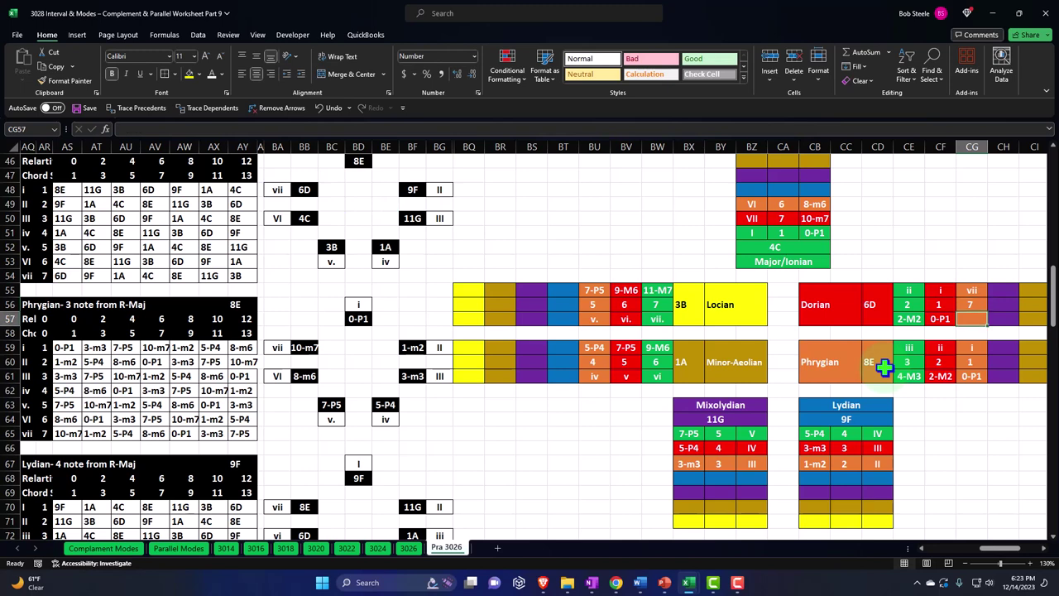
text(=)
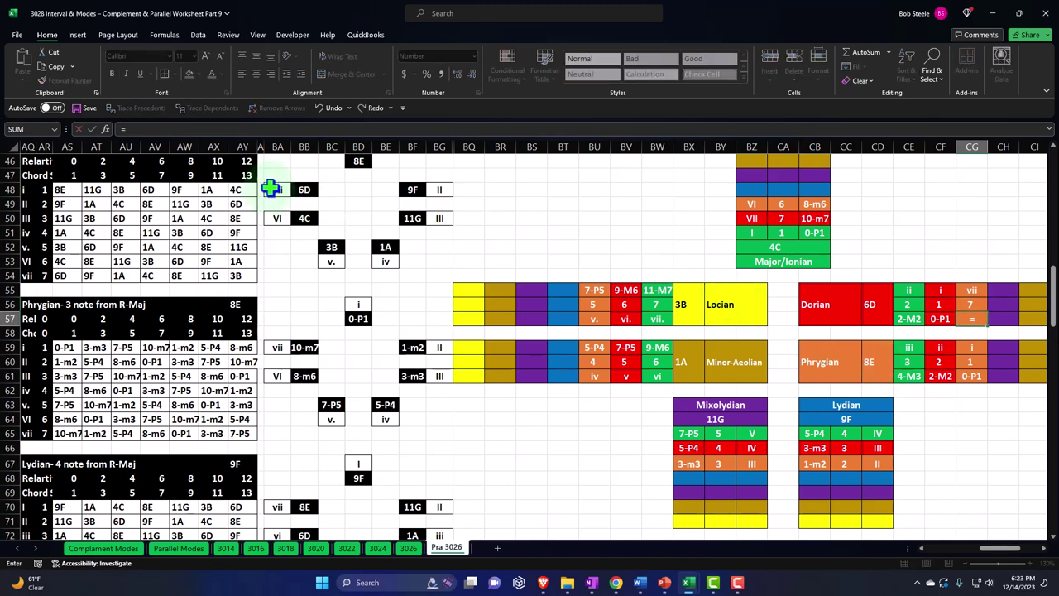
click(303, 347)
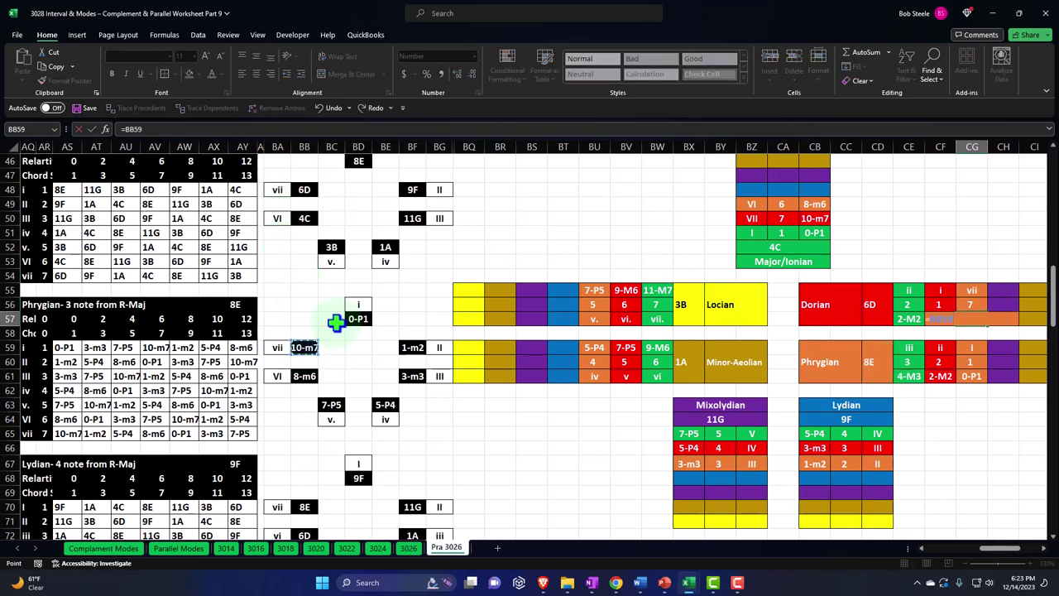
key(Return)
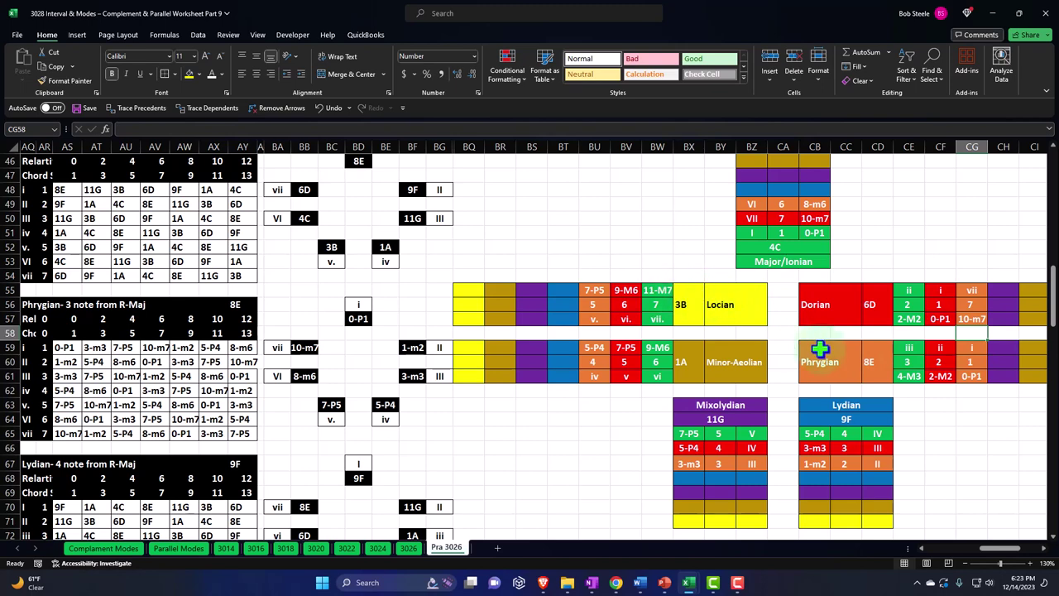
Link the blue Lydian scale number in CC68 to the orange Phrygian scale number in CG60.
click(988, 322)
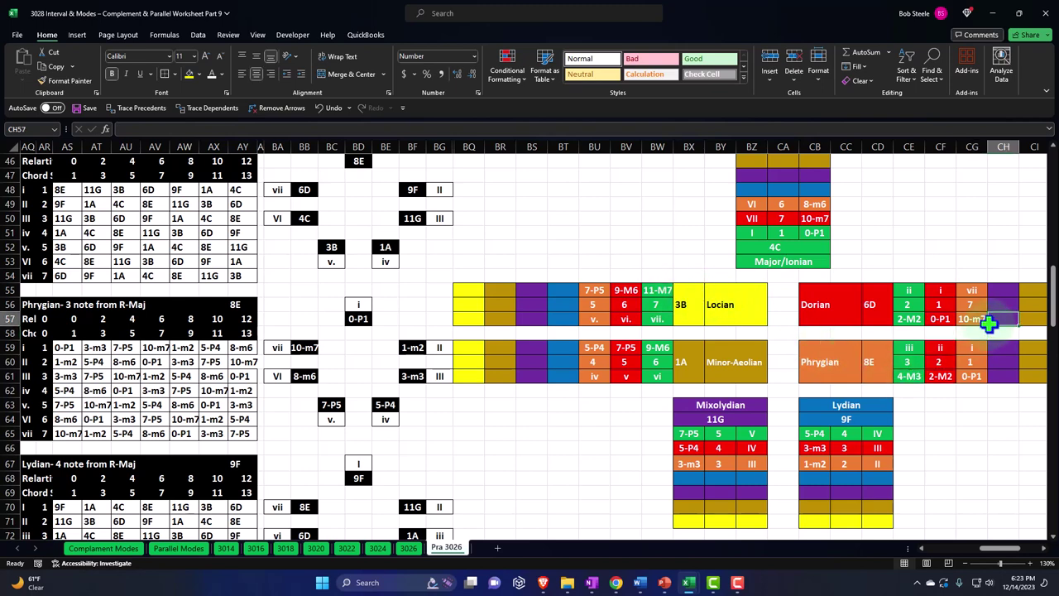
key(Down)
key(Down)
key(Down)
key(Down)
key(Down)
key(Down)
key(Down)
key(Down)
key(Down)
key(Down)
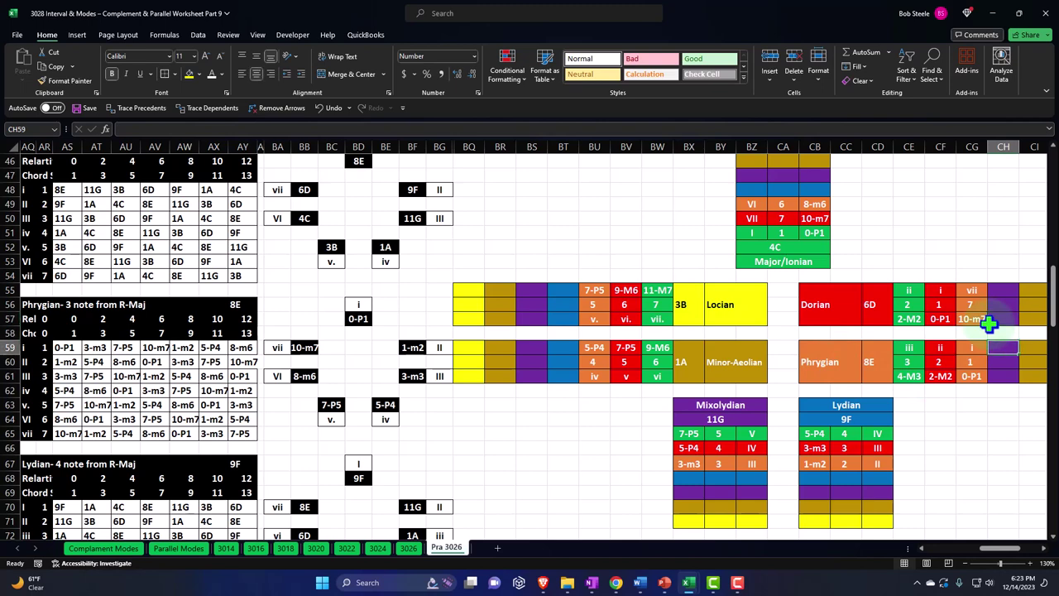
key(Left)
key(Left)
key(Left)
key(Left)
key(Left)
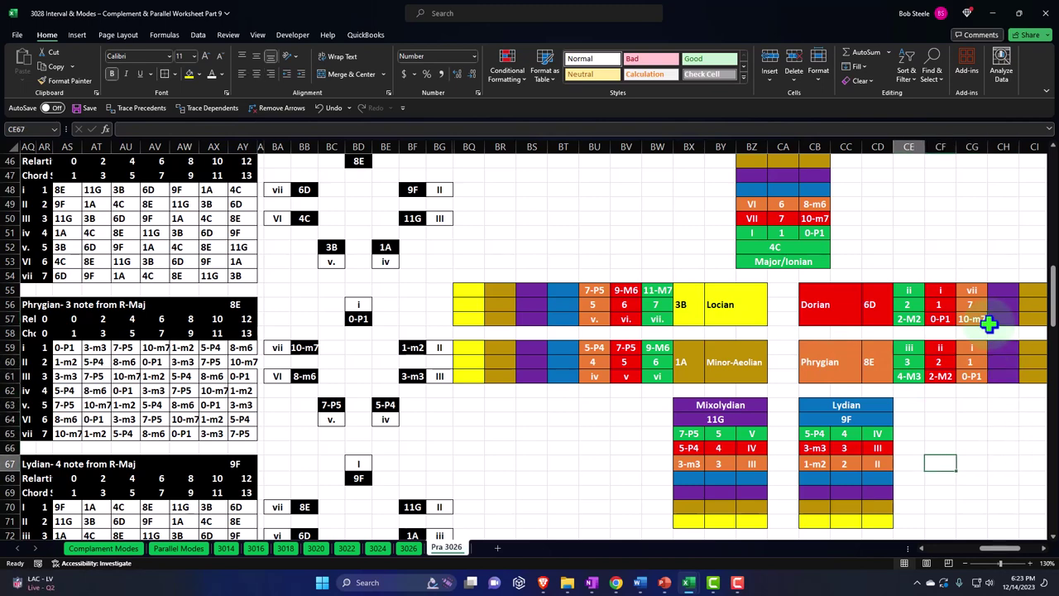
key(Down)
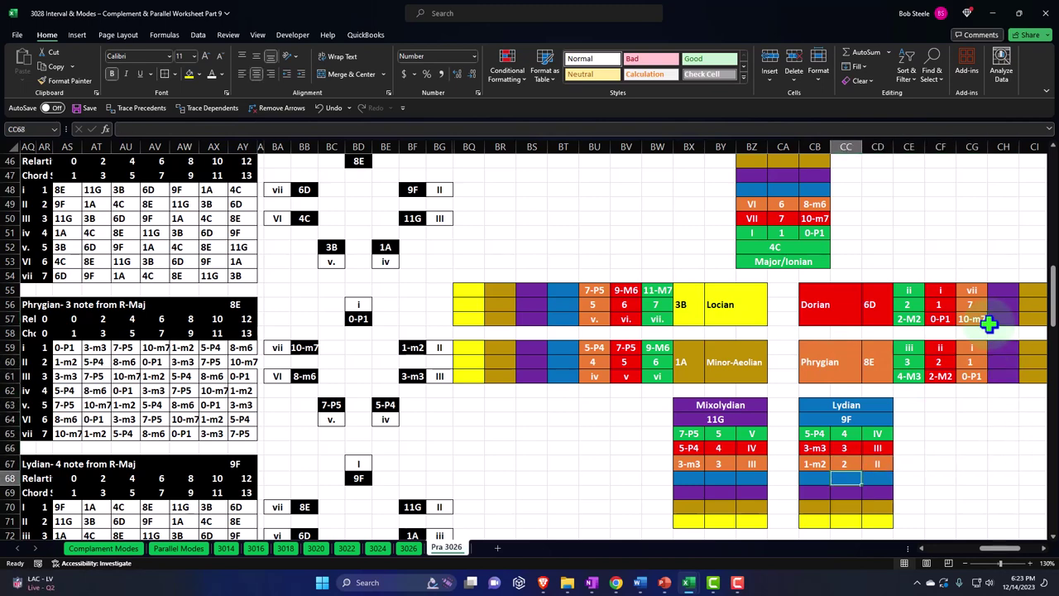
text(=)
key(Right)
key(Right)
key(Up)
key(Up)
key(Up)
key(Up)
key(Up)
key(Up)
key(Up)
key(Up)
key(Right)
key(Right)
key(Return)
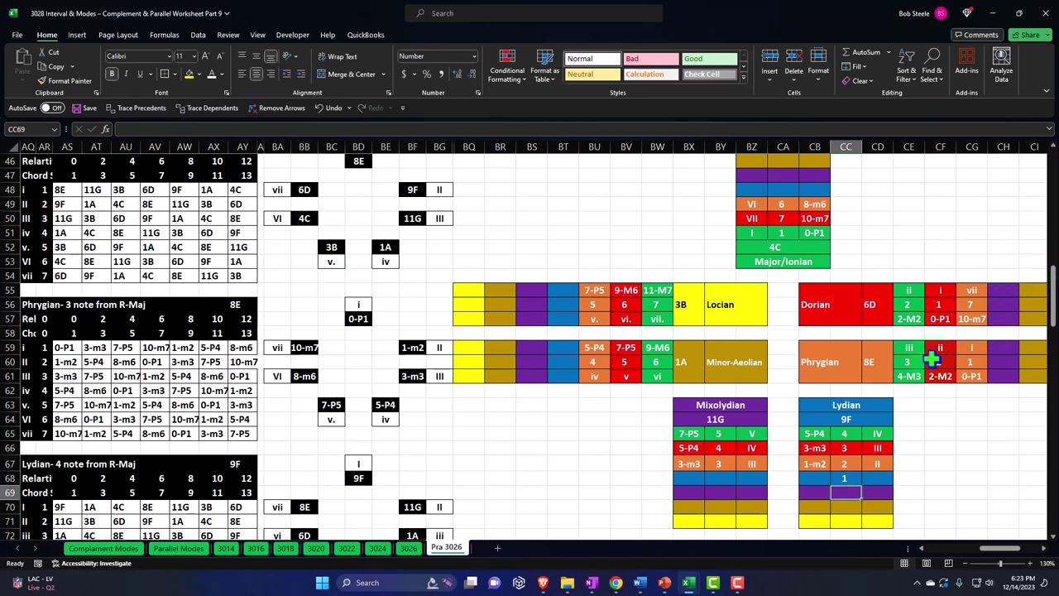
Reduce the height of the oversized row 45 to match the other rows.
drag(820, 404, 884, 403)
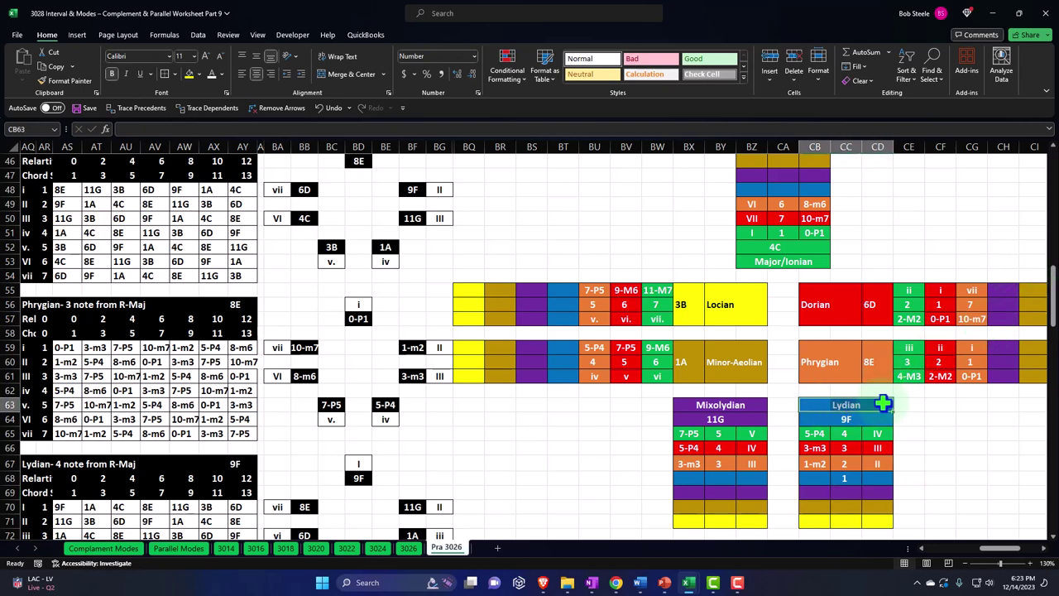
click(845, 418)
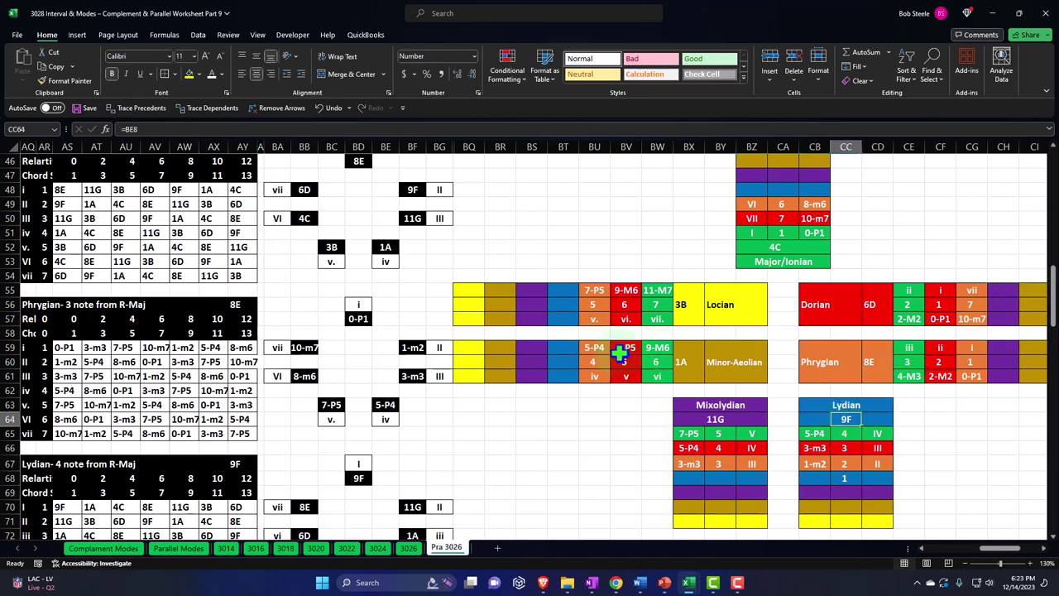
scroll(497, 186, up, 1)
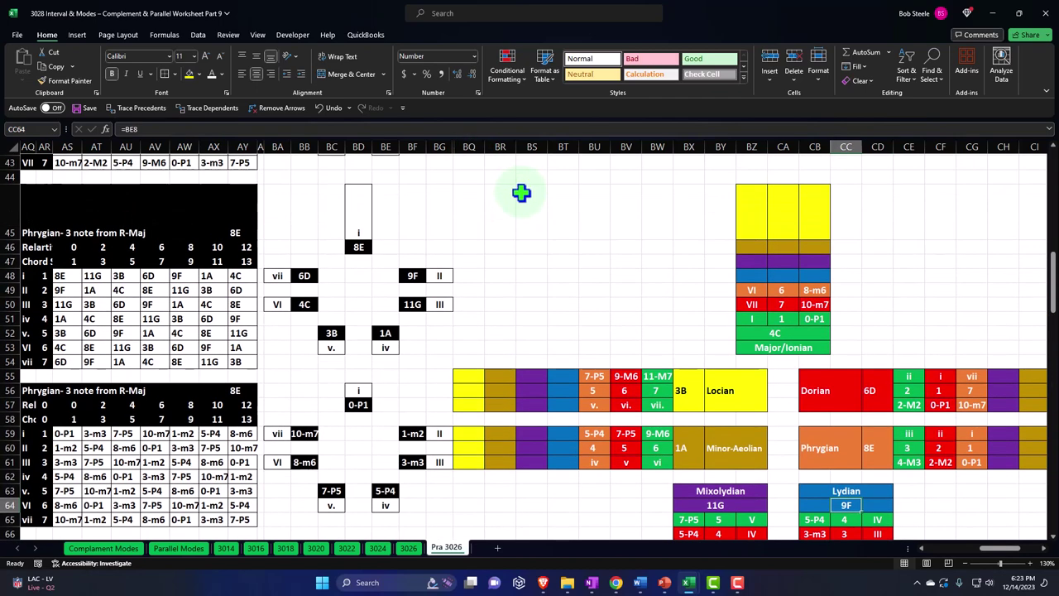
scroll(521, 193, up, 2)
drag(12, 325, 11, 286)
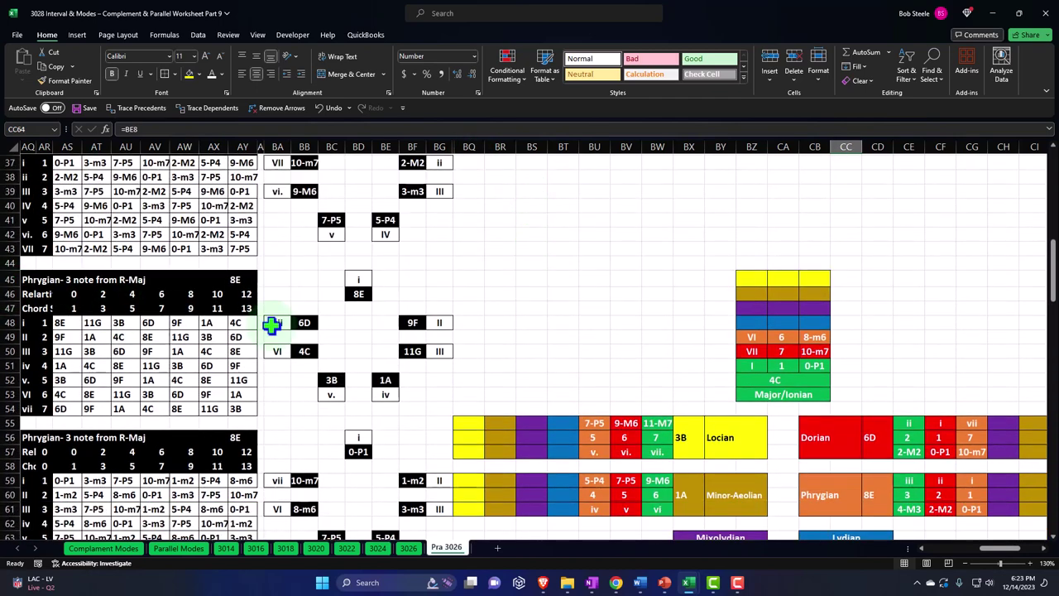
Move the whole coloured mode diagram down so its block starts at BQ67, beside the Lydian tables.
drag(474, 279, 807, 411)
mouse_move(1005, 556)
mouse_down()
mouse_move(985, 557)
mouse_move(999, 558)
mouse_up()
drag(561, 414, 565, 439)
scroll(551, 404, up, 2)
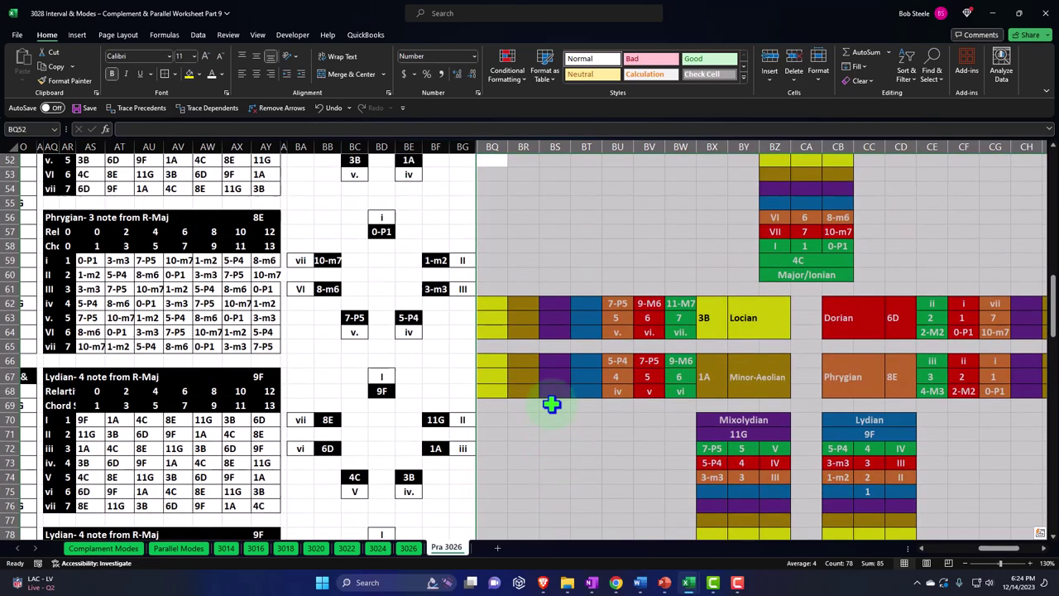
scroll(552, 403, up, 1)
drag(499, 199, 520, 390)
scroll(531, 378, down, 1)
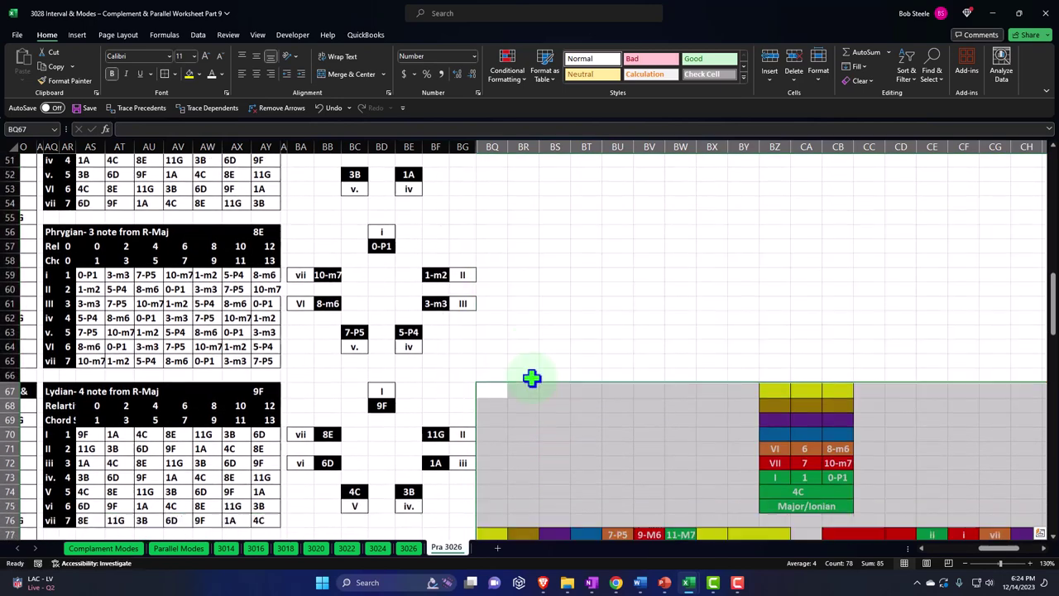
Link the blue Lydian numeral in CD90 to the Lydian note diagram's top numeral with =BD67.
scroll(531, 378, down, 5)
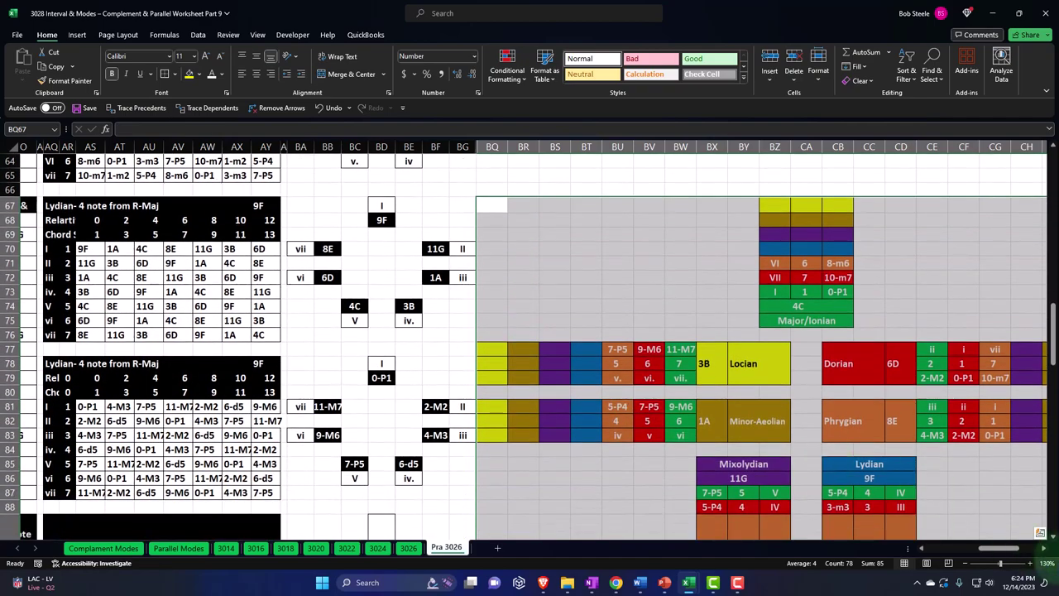
scroll(1054, 539, down, 1)
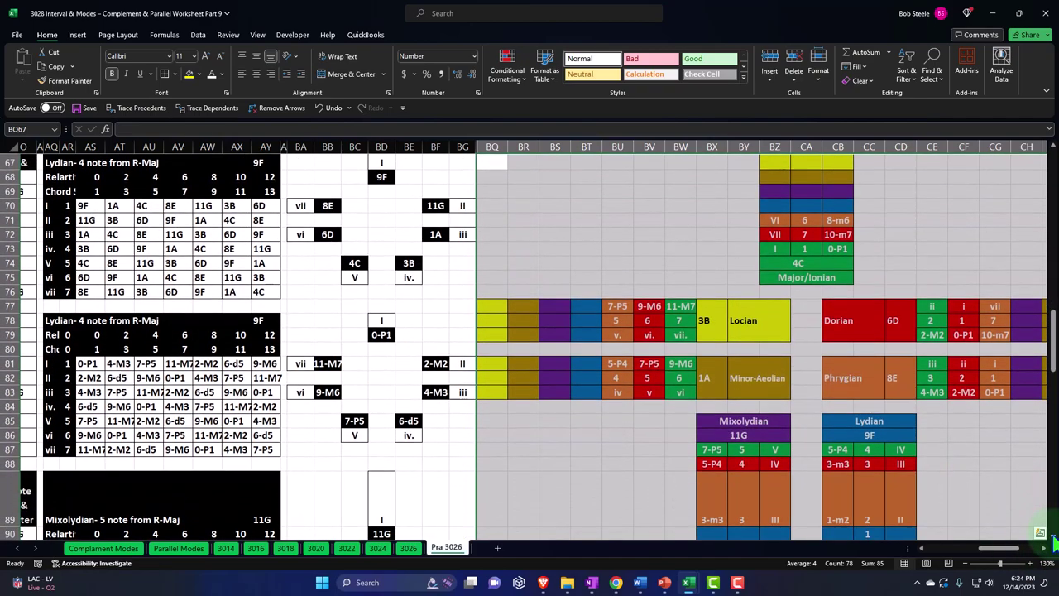
click(1045, 547)
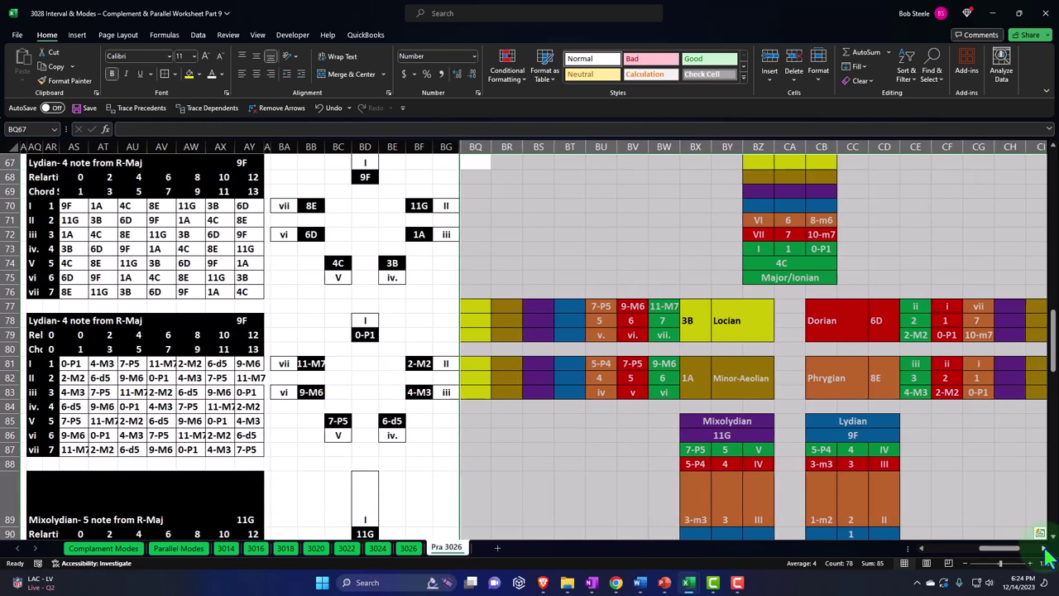
click(1045, 548)
click(759, 351)
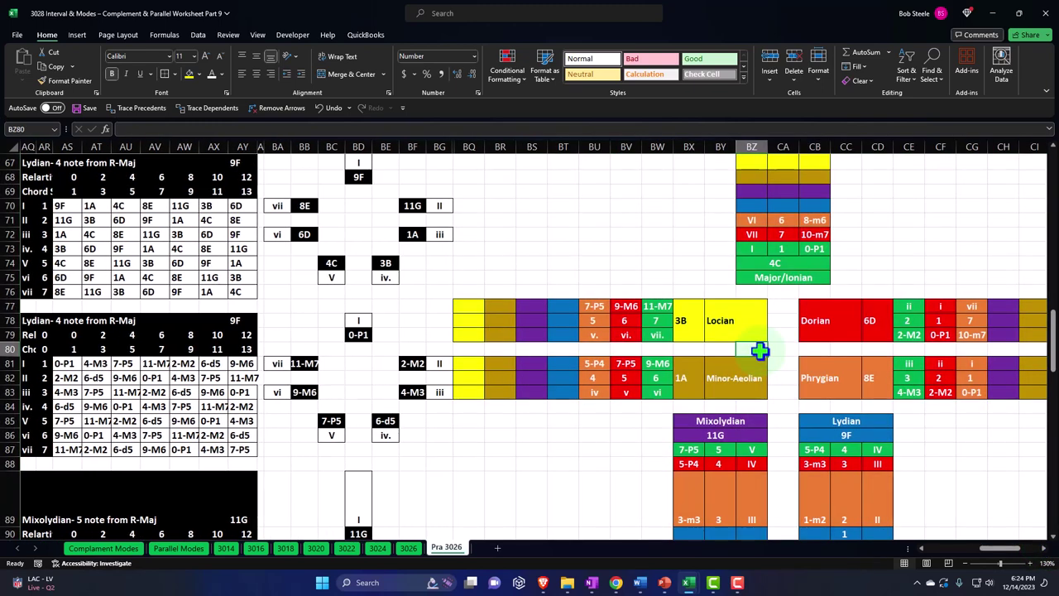
key(Down)
key(Down)
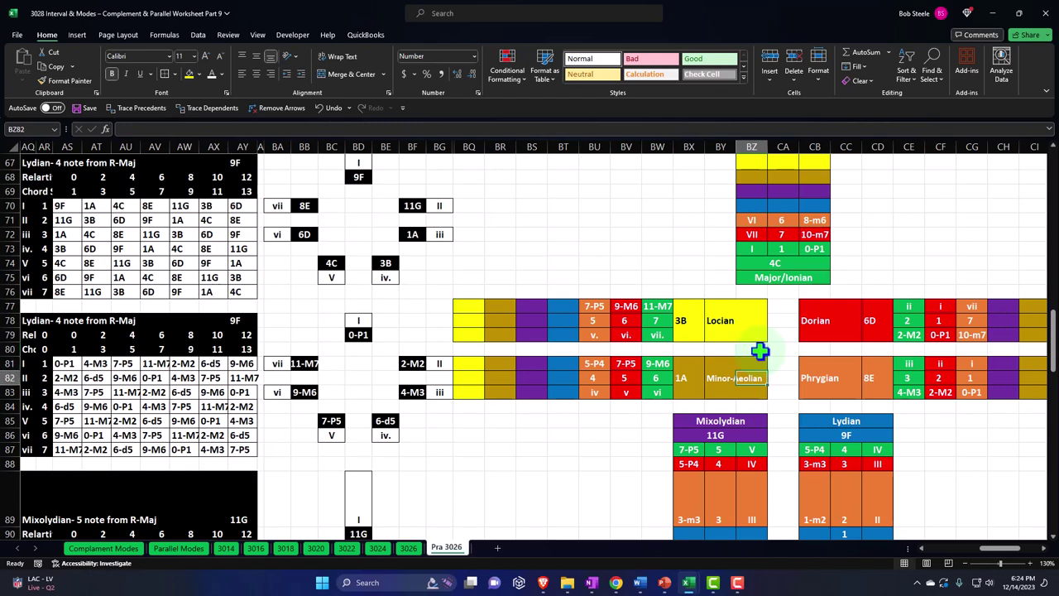
scroll(759, 351, down, 2)
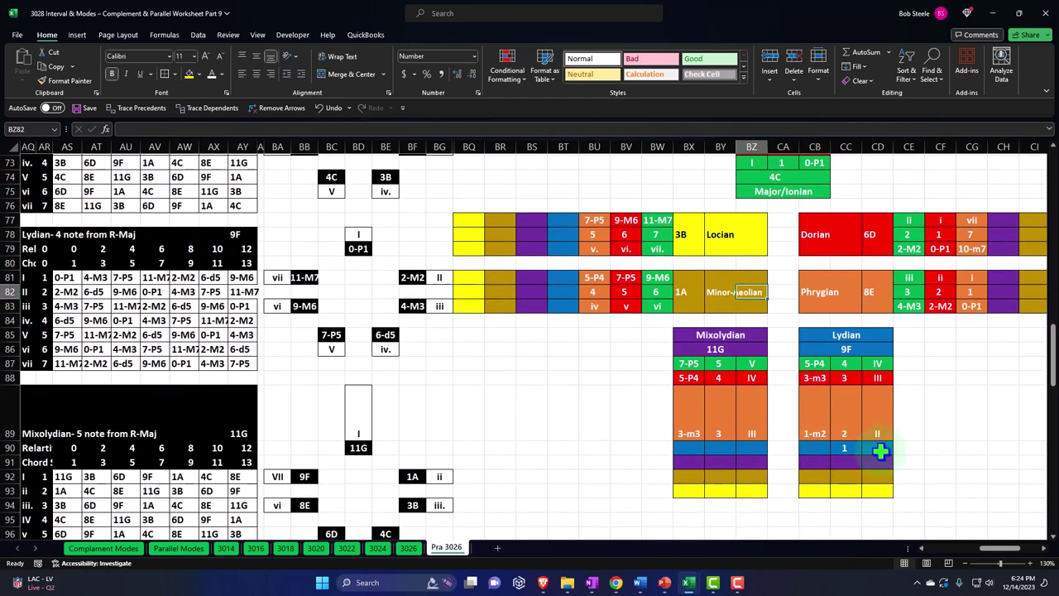
click(879, 448)
text(=)
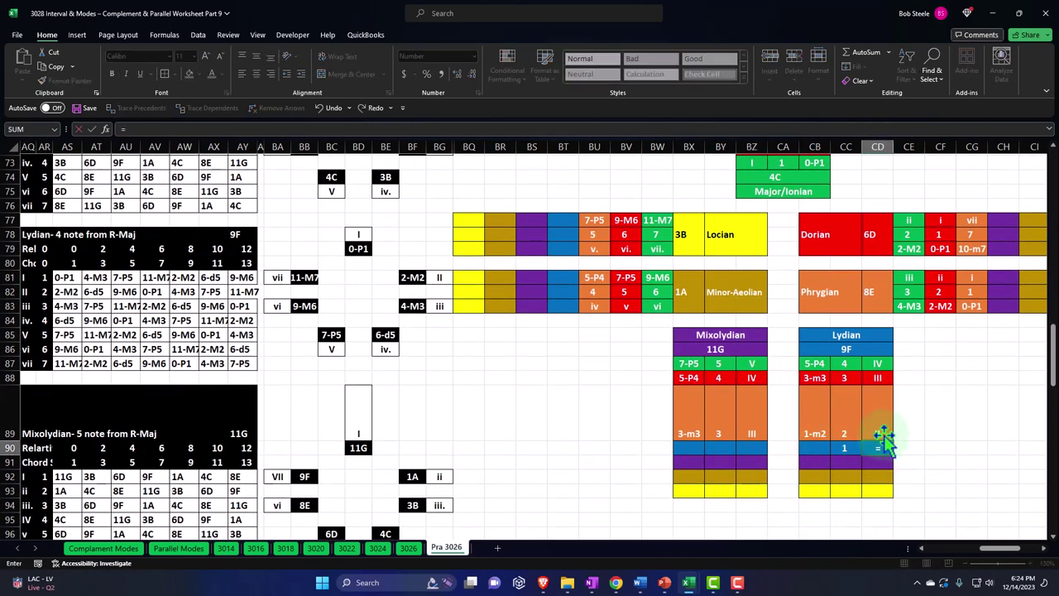
scroll(451, 392, up, 1)
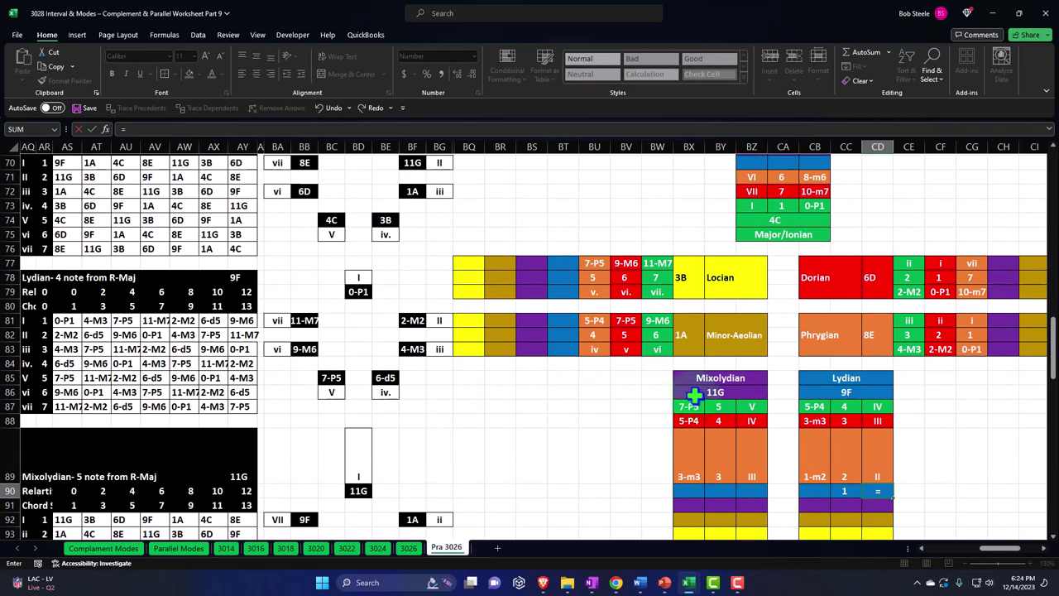
scroll(548, 397, up, 1)
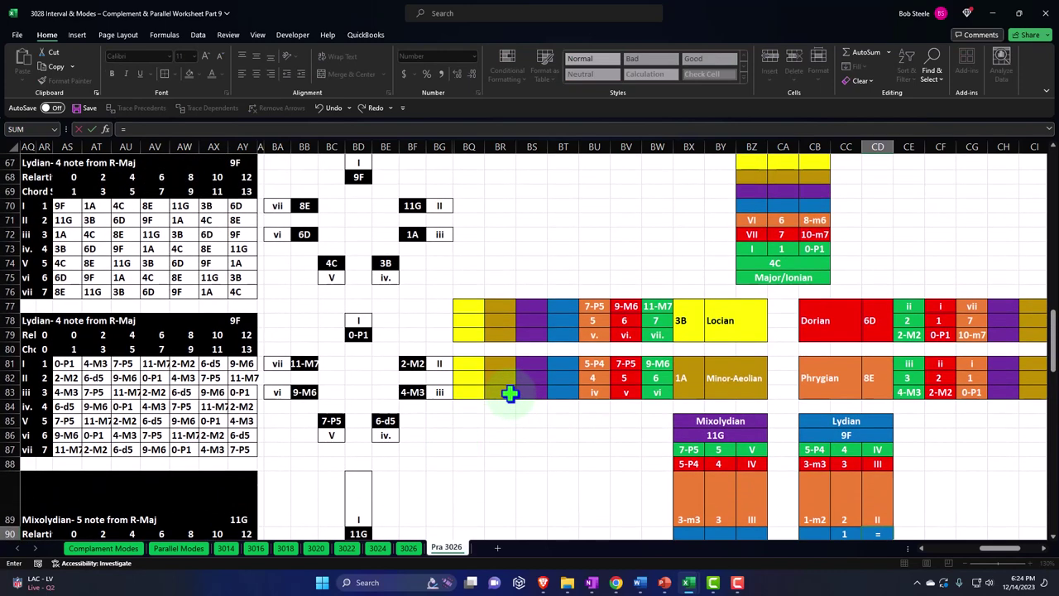
click(361, 164)
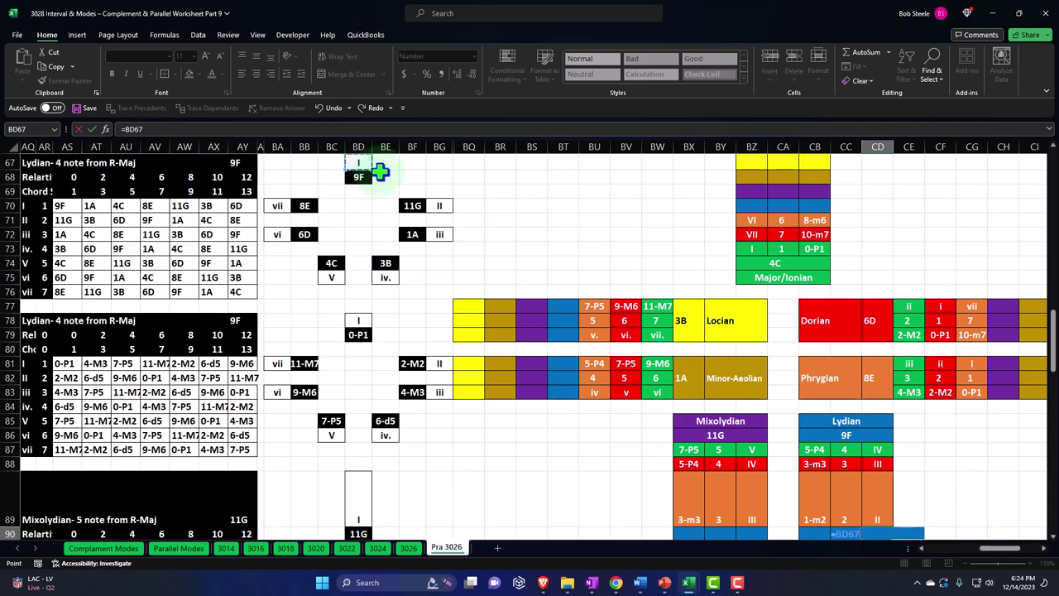
key(BackSpace)
key(BackSpace)
key(BackSpace)
key(BackSpace)
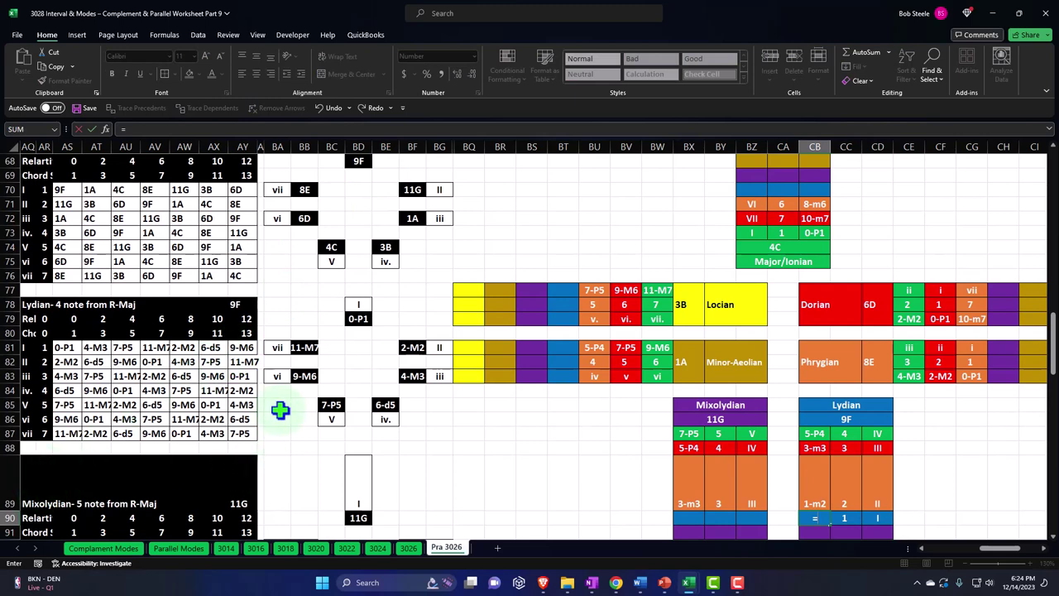
Reduce the height of oversized row 89 to match the other rows, and link the blue Lydian interval in CB90 with =BD79.
key(Return)
drag(11, 510, 8, 474)
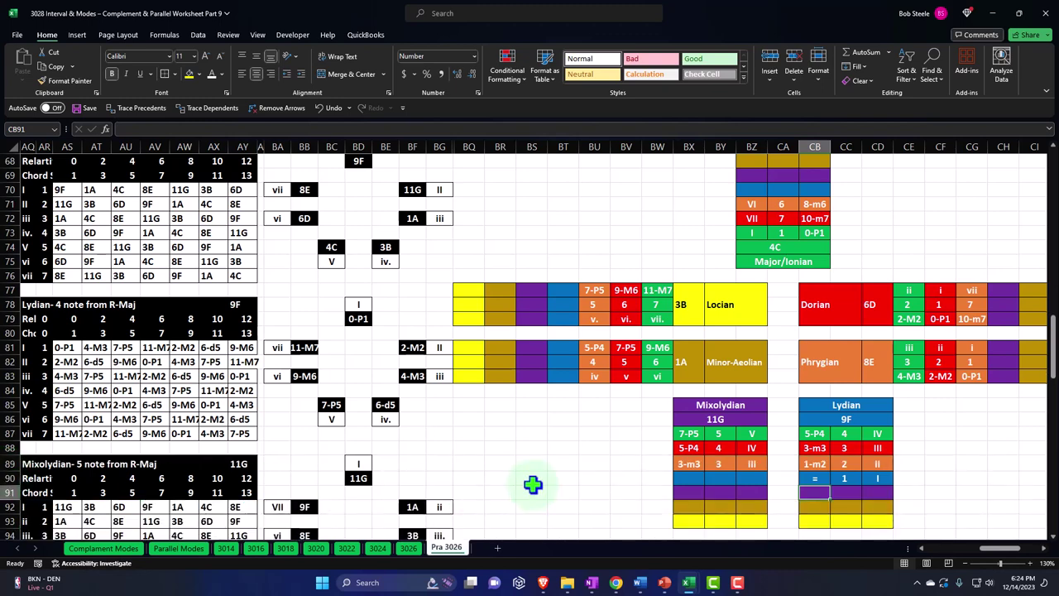
click(805, 478)
text(=)
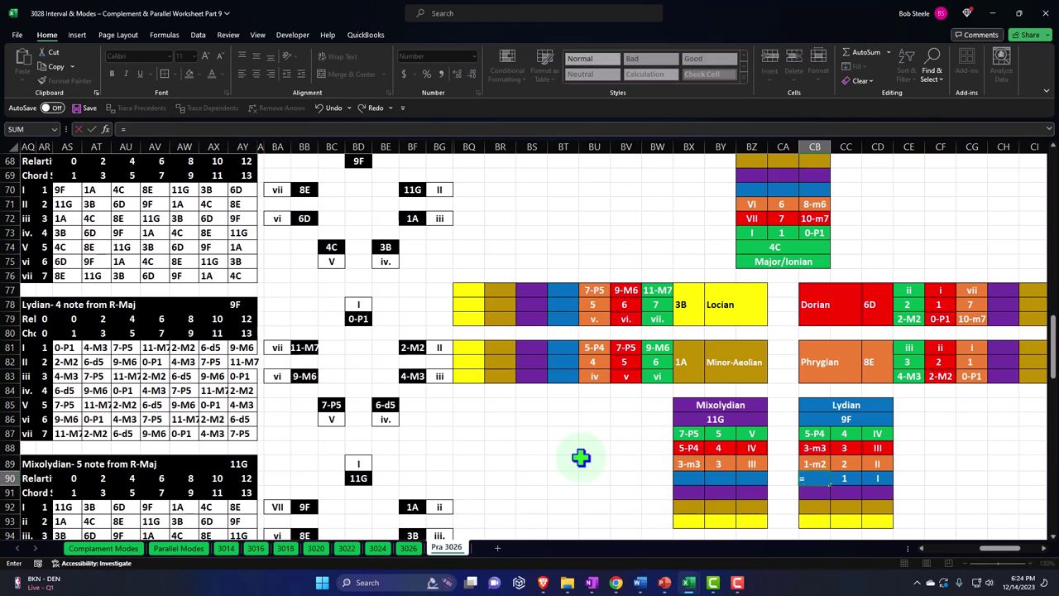
scroll(513, 406, up, 1)
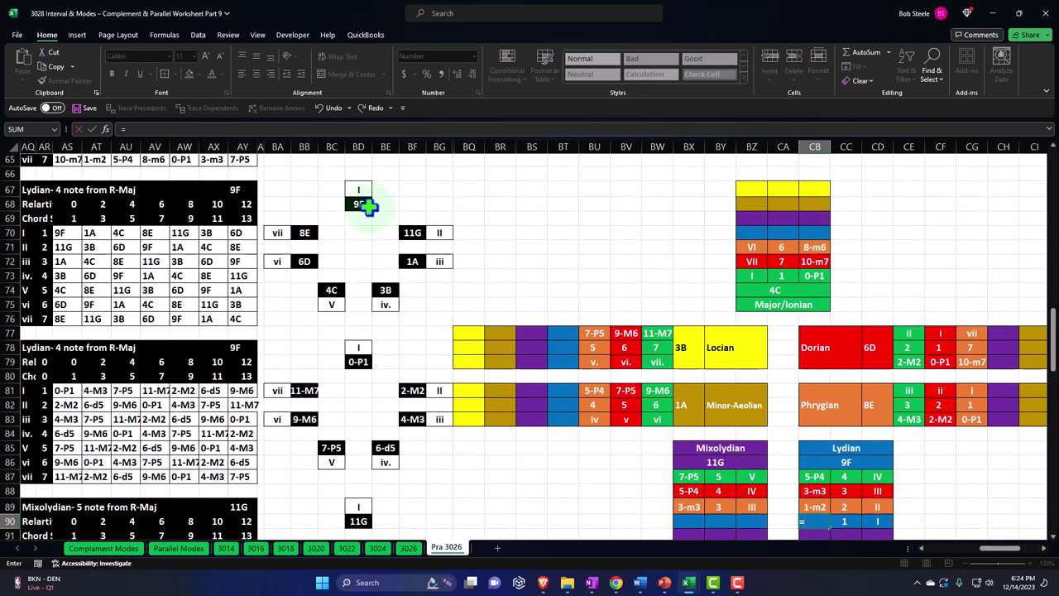
click(359, 362)
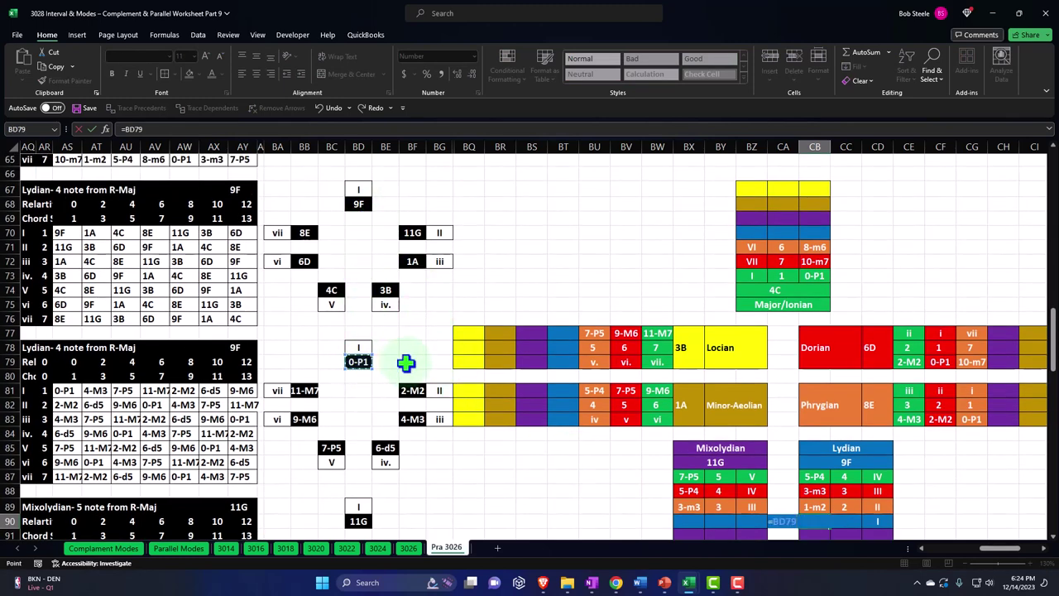
key(Return)
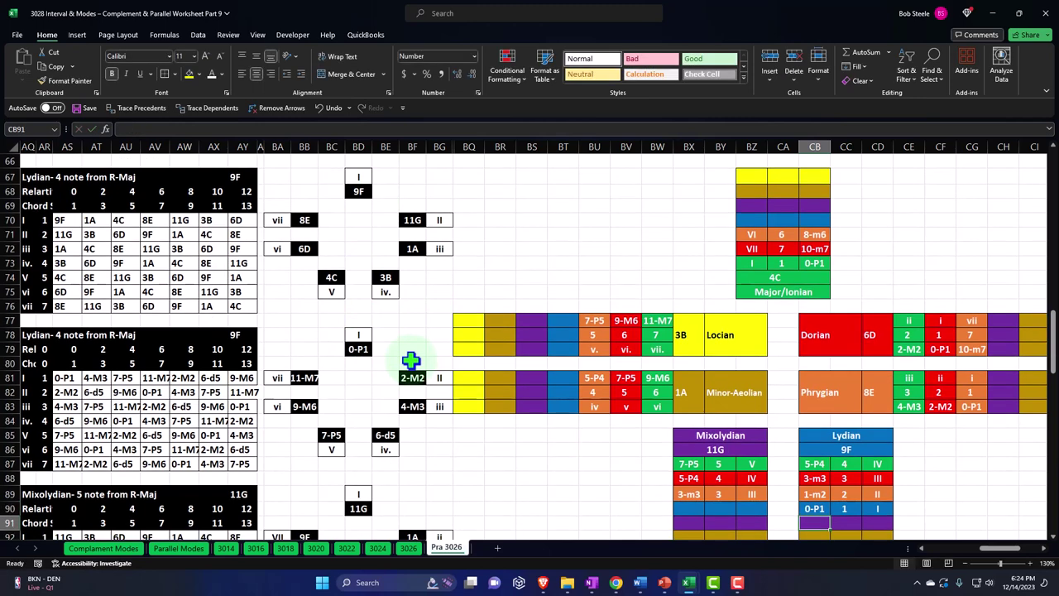
Link the blue Mixolydian scale number in BY90 to the orange Lydian scale number in CC89.
click(691, 509)
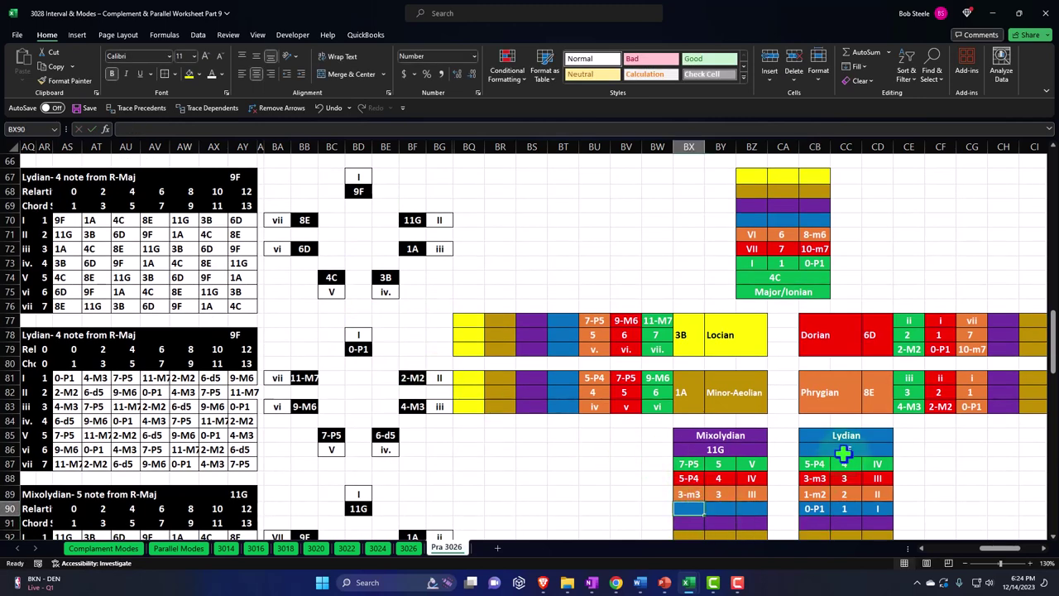
click(716, 508)
text(=)
key(Right)
key(Right)
key(Right)
key(Right)
key(Up)
key(Return)
Link the blue Mixolydian numeral in BZ90 to the Lydian note diagram with =BG70.
key(Up)
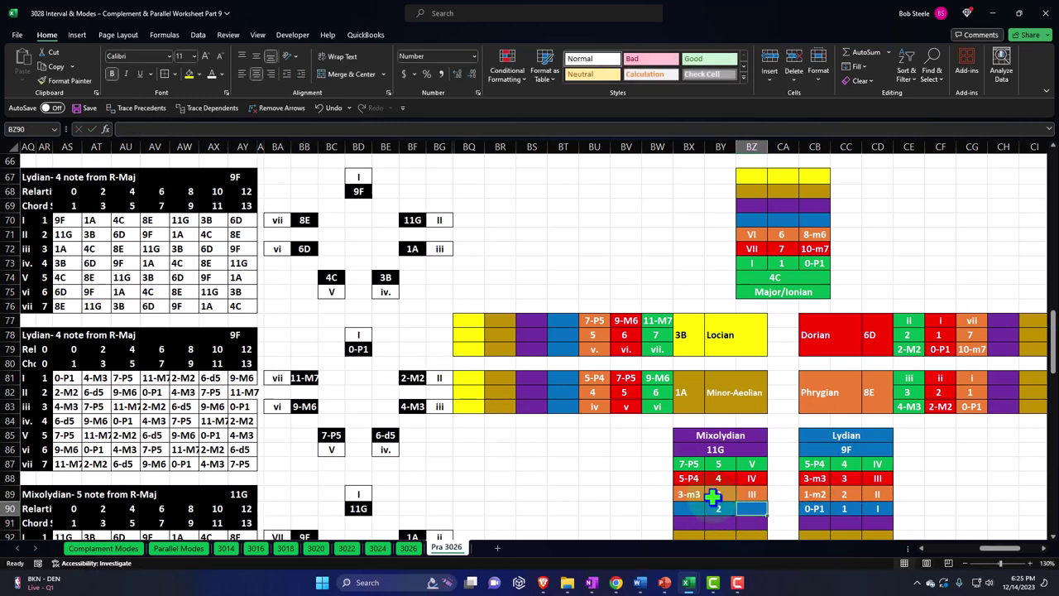
text(=)
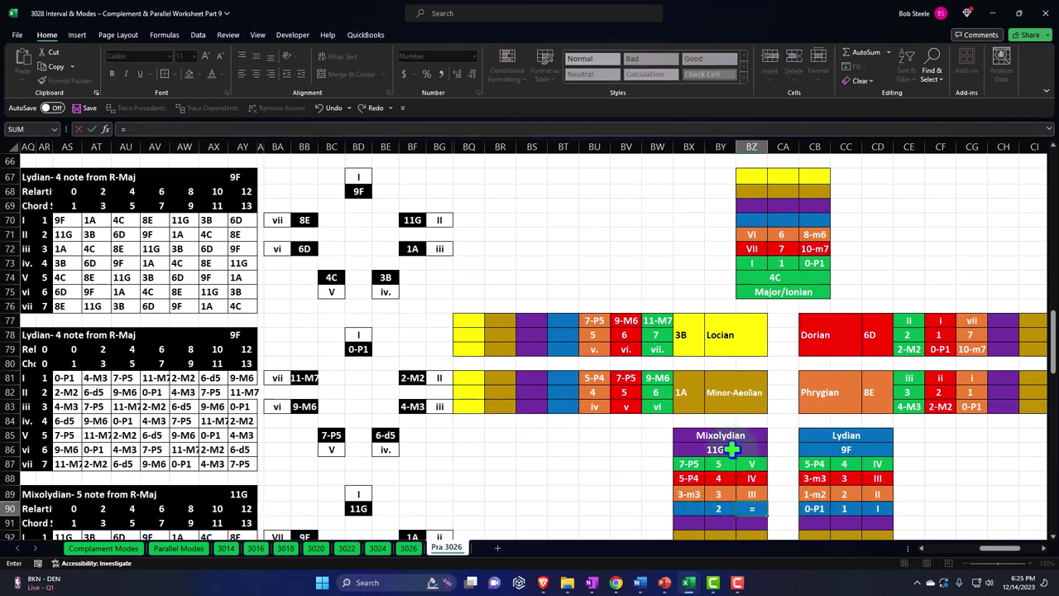
click(440, 221)
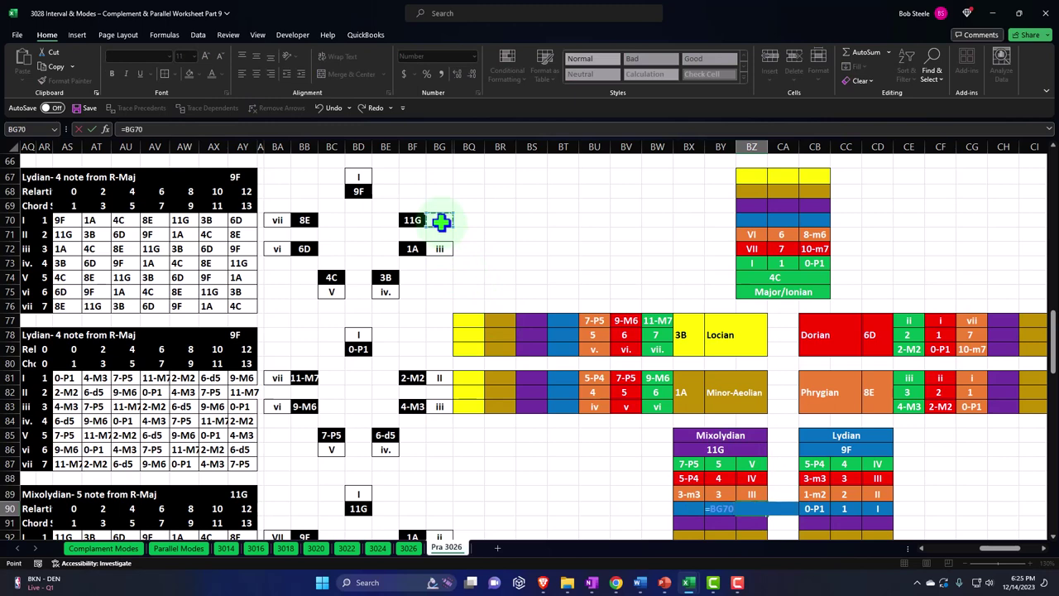
key(Return)
Link the blue Mixolydian interval in BX90 to the Lydian interval diagram with =BF81.
key(Left)
key(Left)
key(Up)
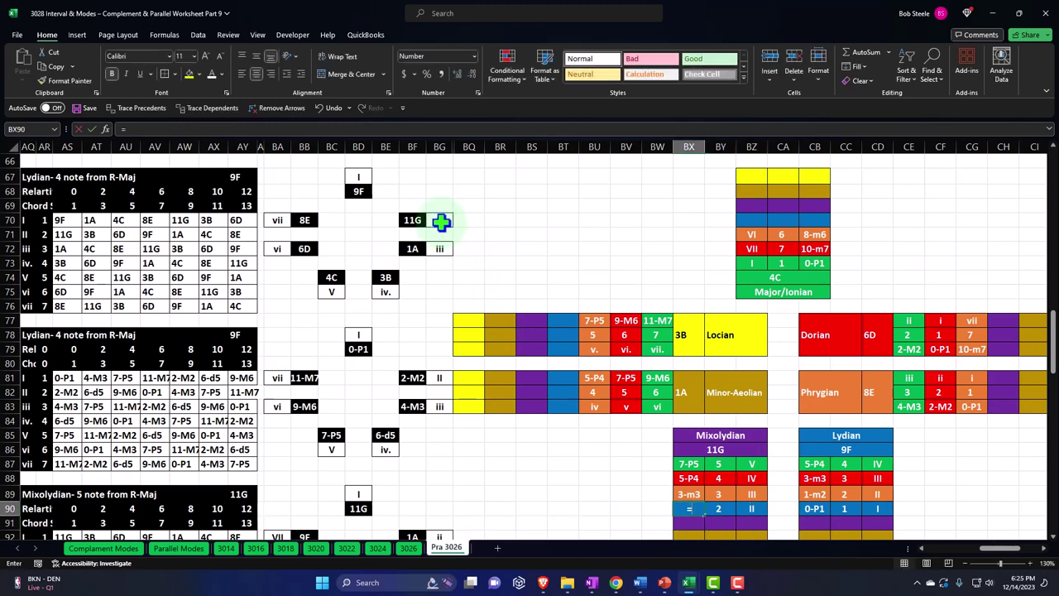
text(=)
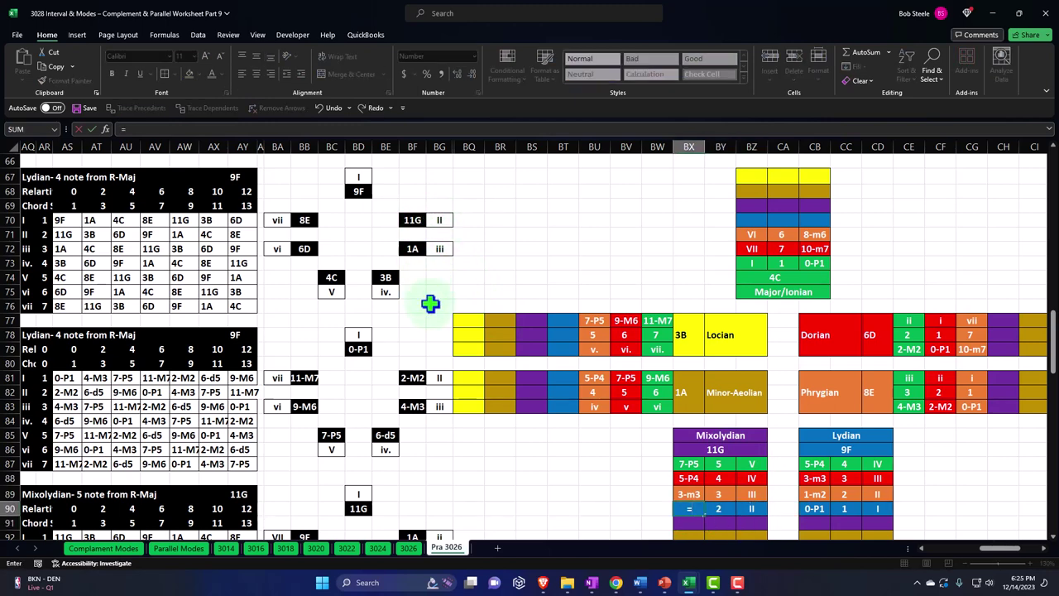
click(412, 379)
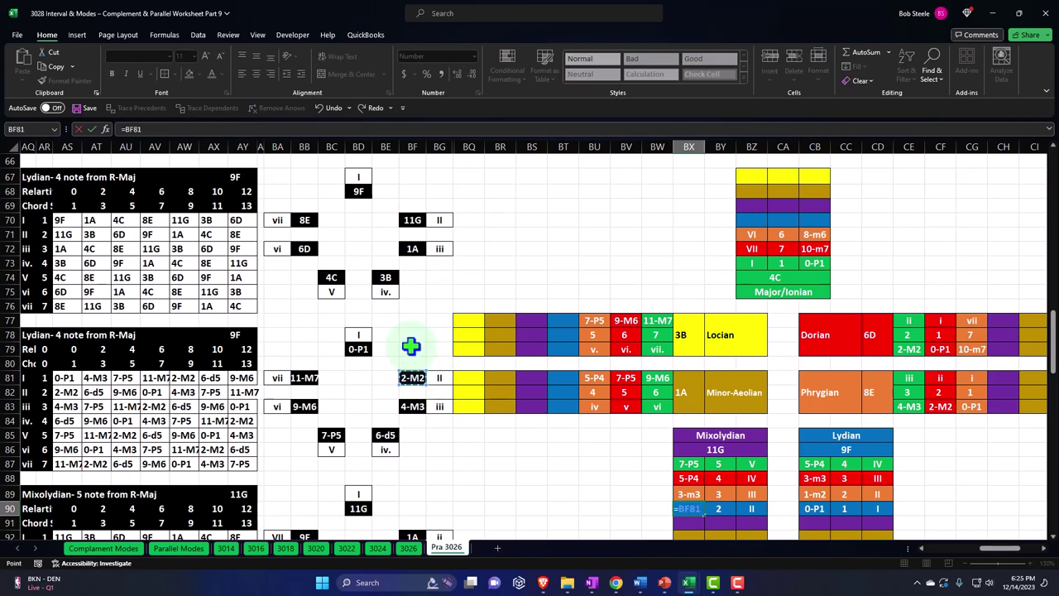
key(ctrl+Return)
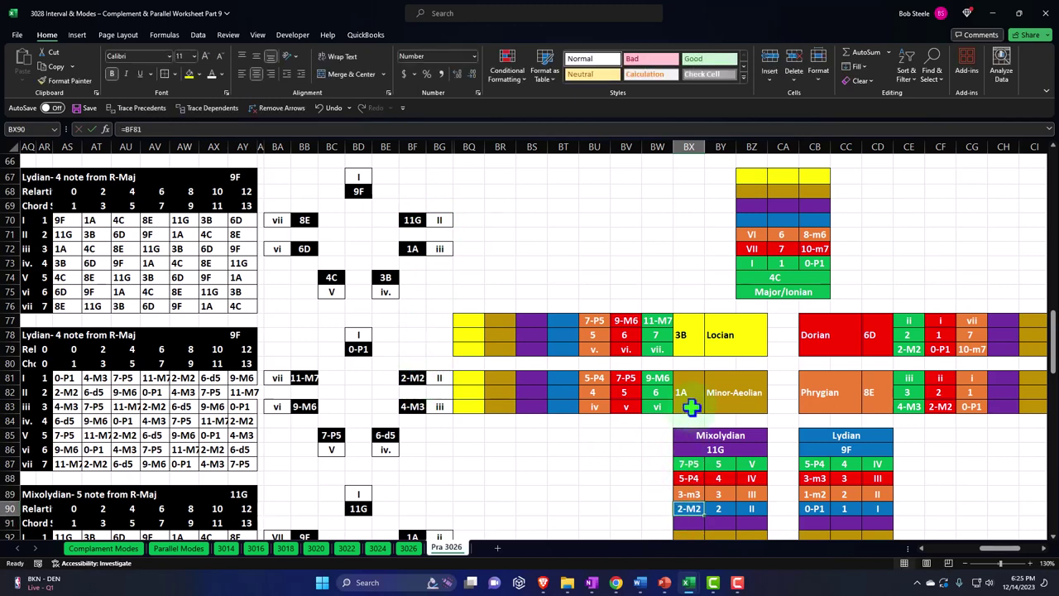
Link the blue Minor-Aeolian scale number in BT82 to the orange Mixolydian scale number in BY89.
click(560, 391)
text(=)
key(Down)
key(Down)
key(Down)
key(Down)
key(Down)
key(Right)
key(Right)
key(Right)
key(Right)
key(Right)
key(Right)
key(Down)
key(Down)
key(Left)
key(Return)
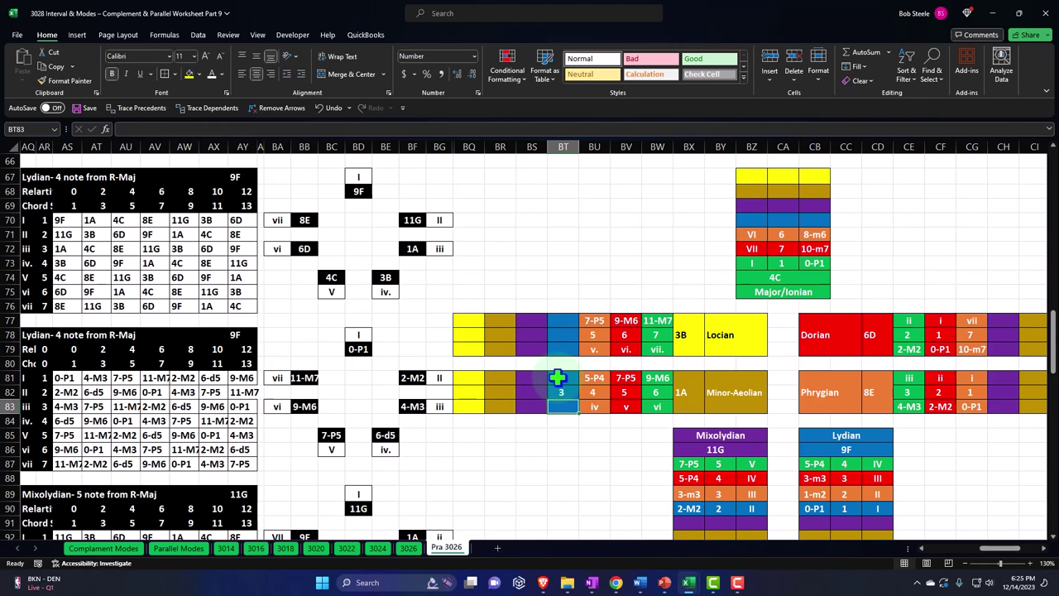
Link the blue Minor-Aeolian numeral in BT83 to the iii numeral in the Lydian note diagram.
text(=)
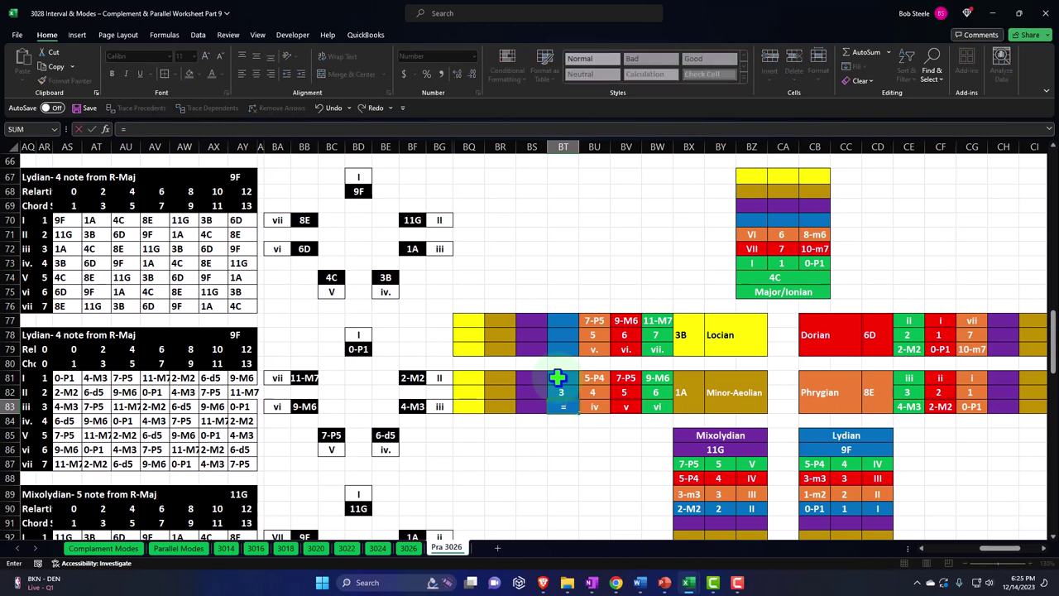
key(Left)
key(Left)
key(Left)
key(Left)
key(Return)
Link the blue Minor-Aeolian interval in BT81 to the Lydian interval diagram with =BF83.
key(Up)
key(Up)
key(Up)
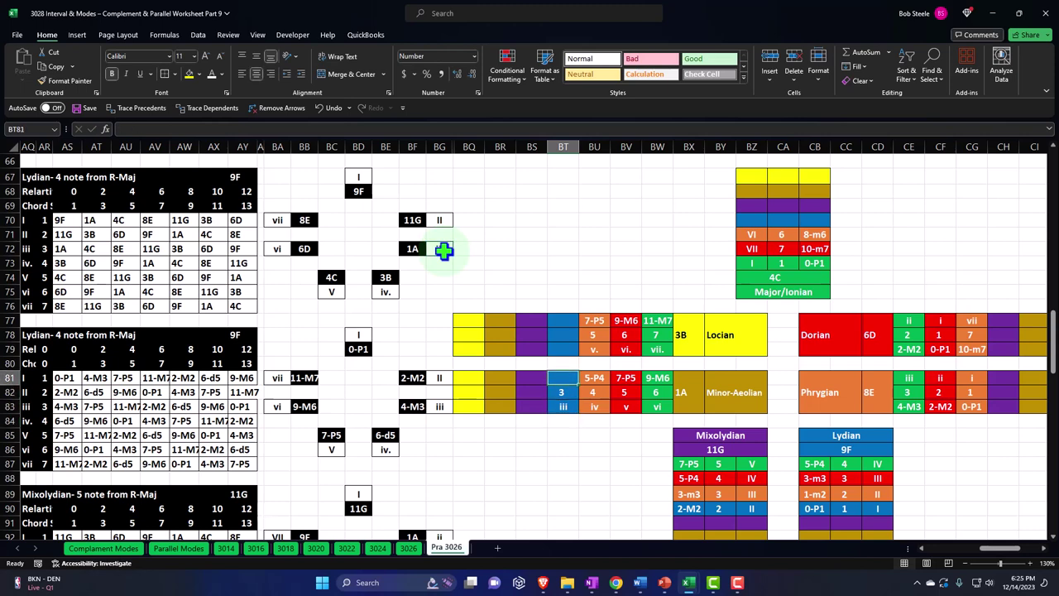
text(=)
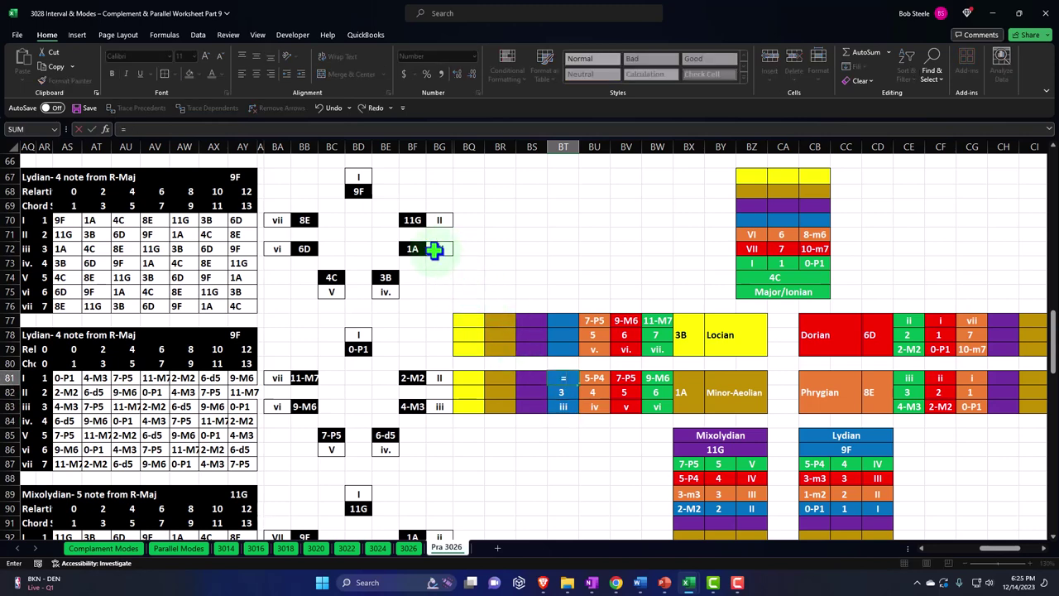
click(411, 406)
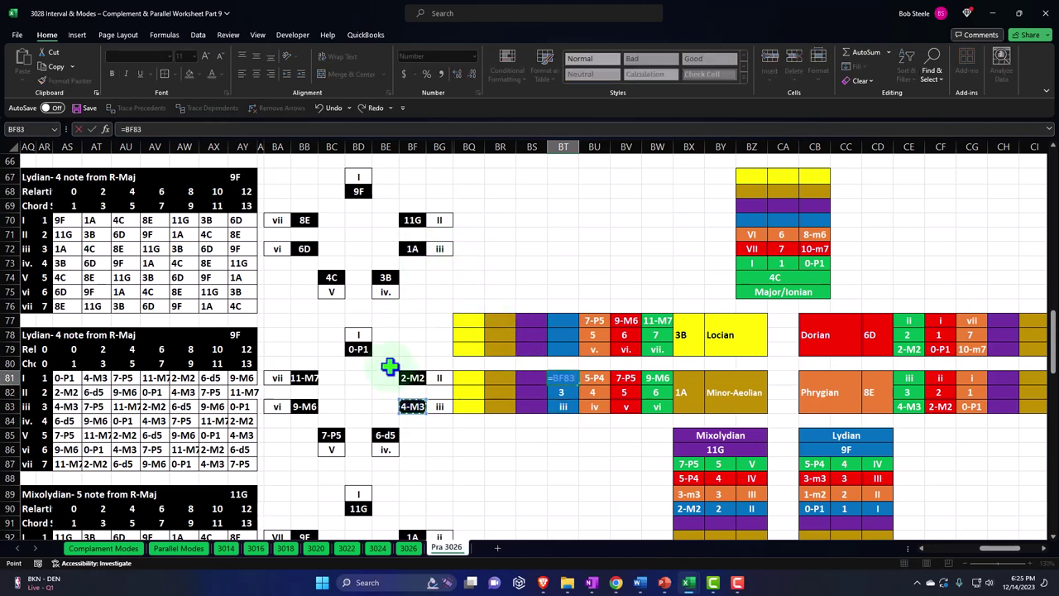
key(Return)
key(Up)
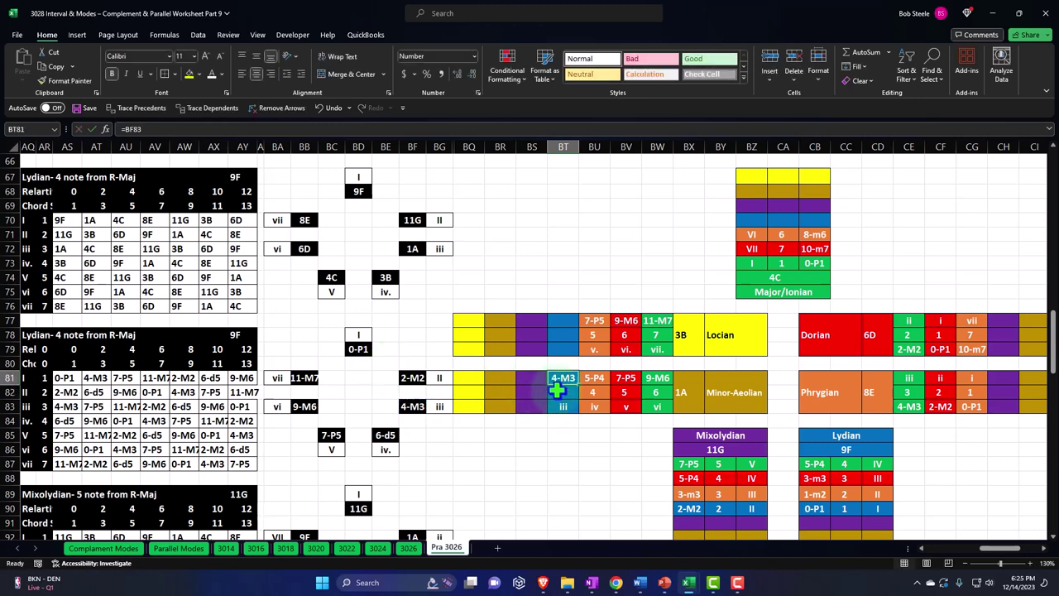
Link the blue Locrian scale number in BT78 to the orange Minor-Aeolian scale number with =BU82.
click(560, 333)
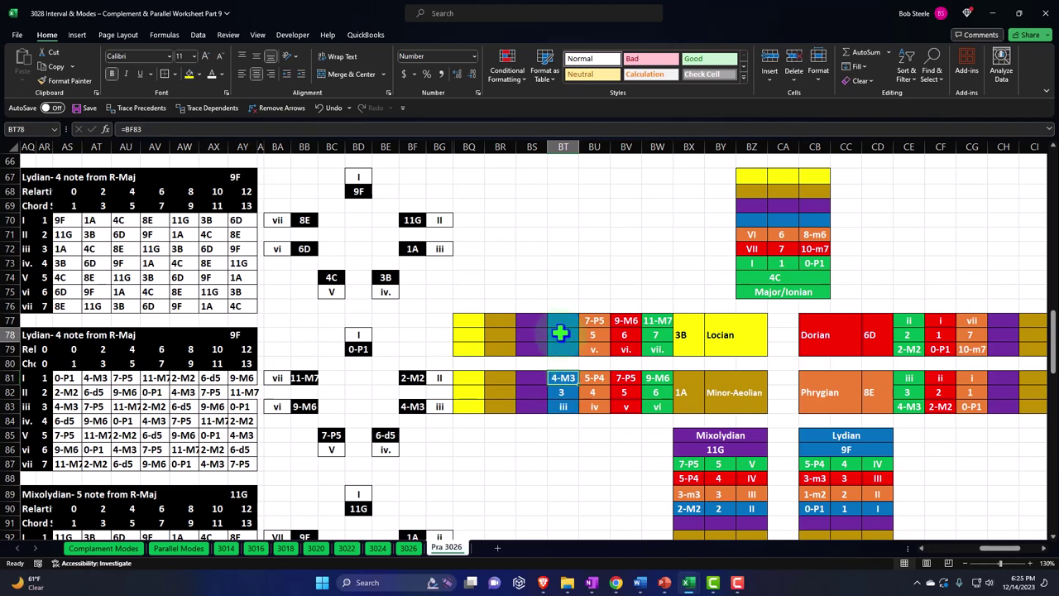
text(=)
key(Down)
key(Down)
key(Down)
key(Down)
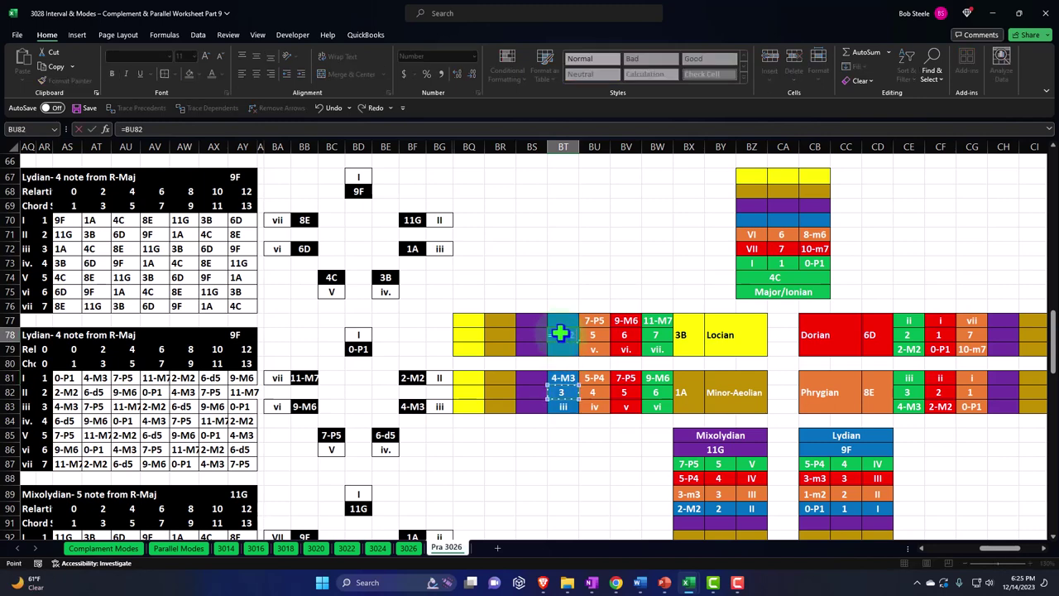
key(Right)
key(Return)
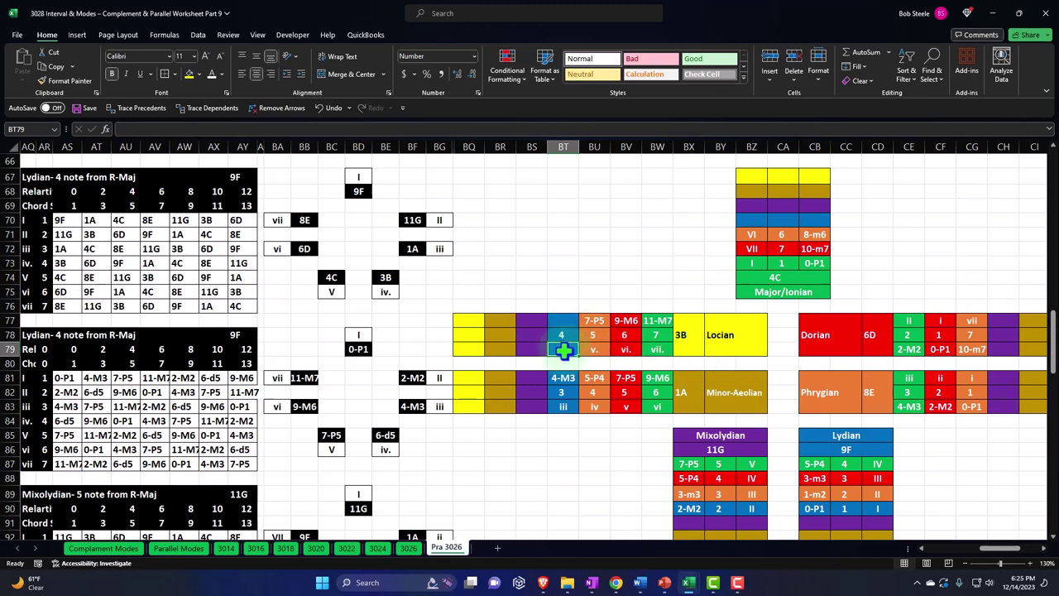
Link the blue Locrian numeral in BT79 to the iv. numeral in the Lydian note diagram with =BE75.
text(=)
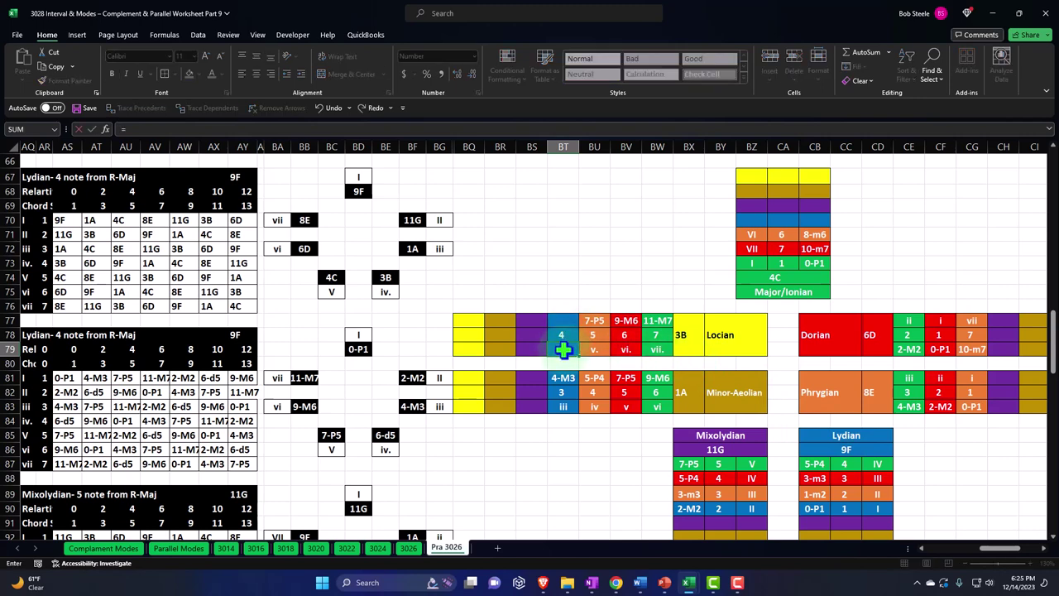
click(385, 291)
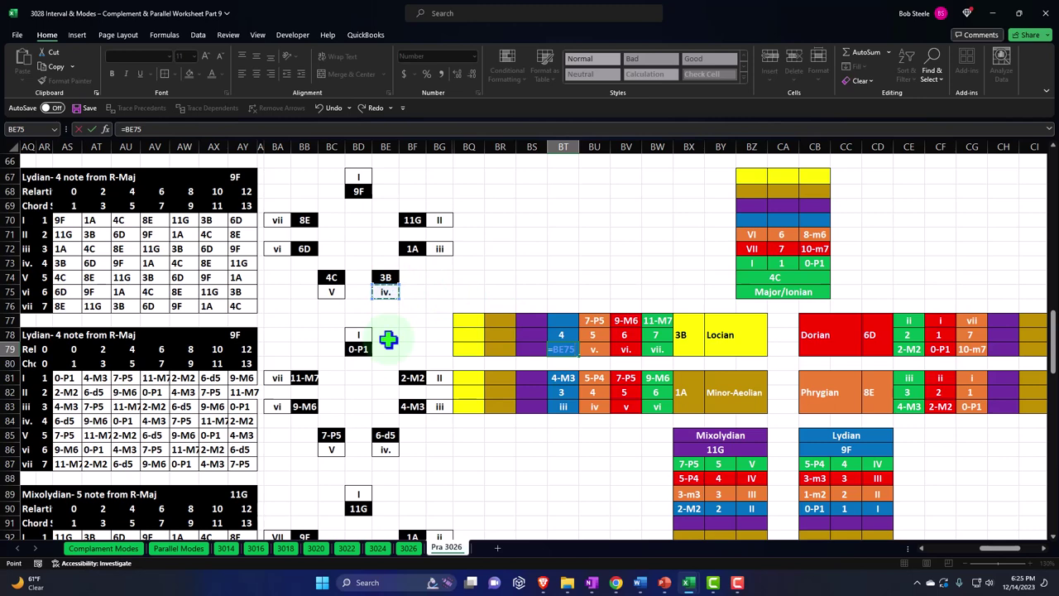
key(Return)
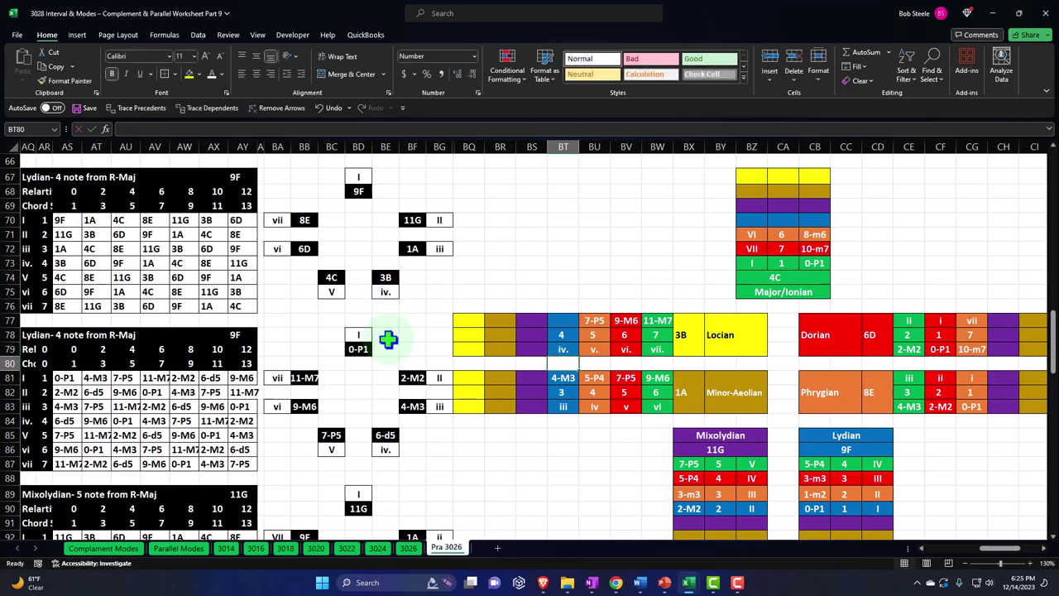
Link the blue Locrian interval in BT77 to the Lydian interval diagram with =BE85.
key(Up)
key(Up)
key(Up)
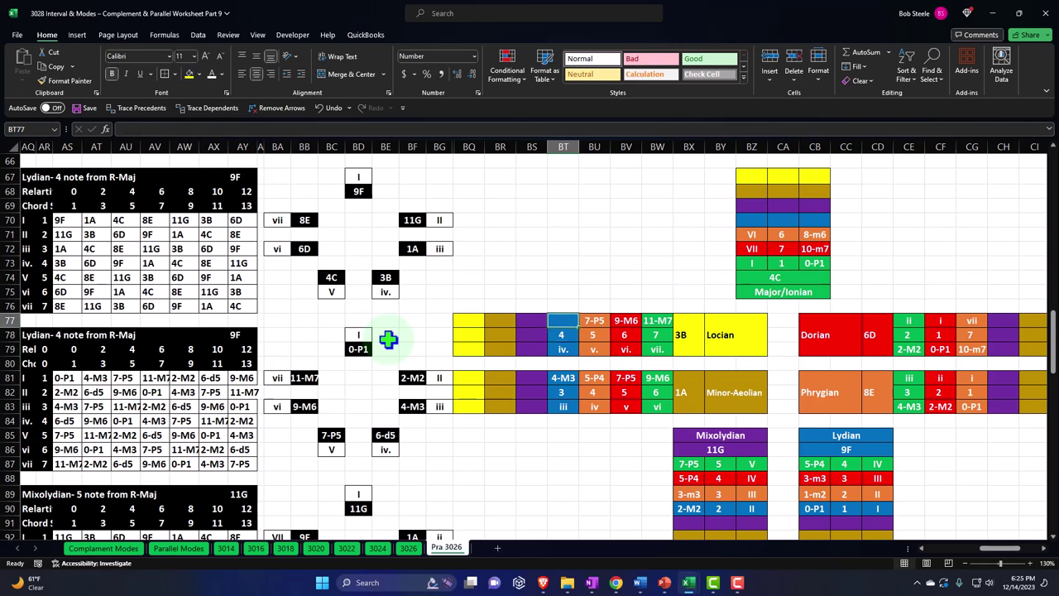
text(=)
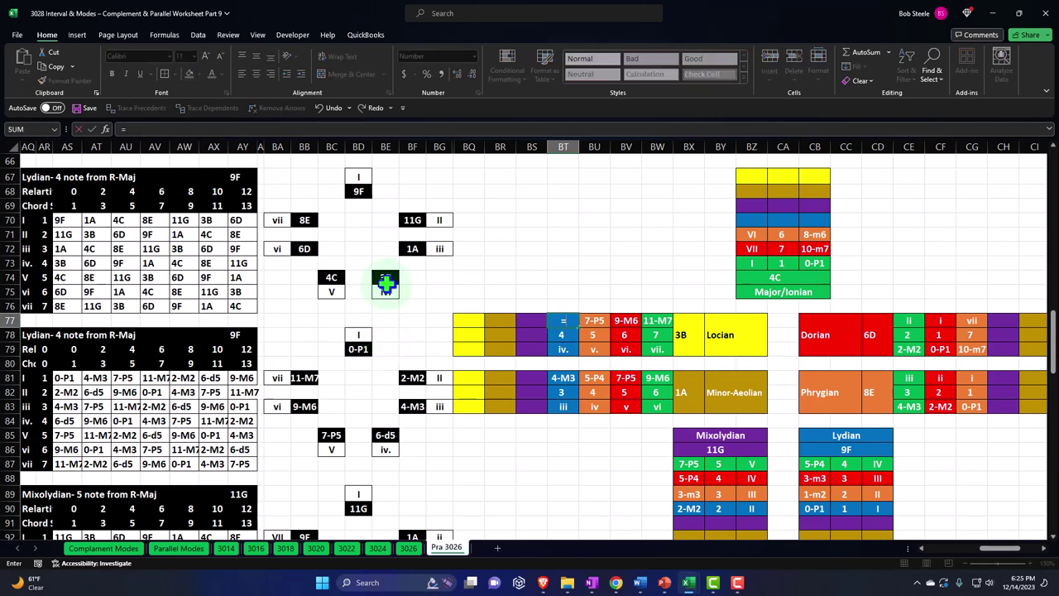
click(389, 433)
key(Return)
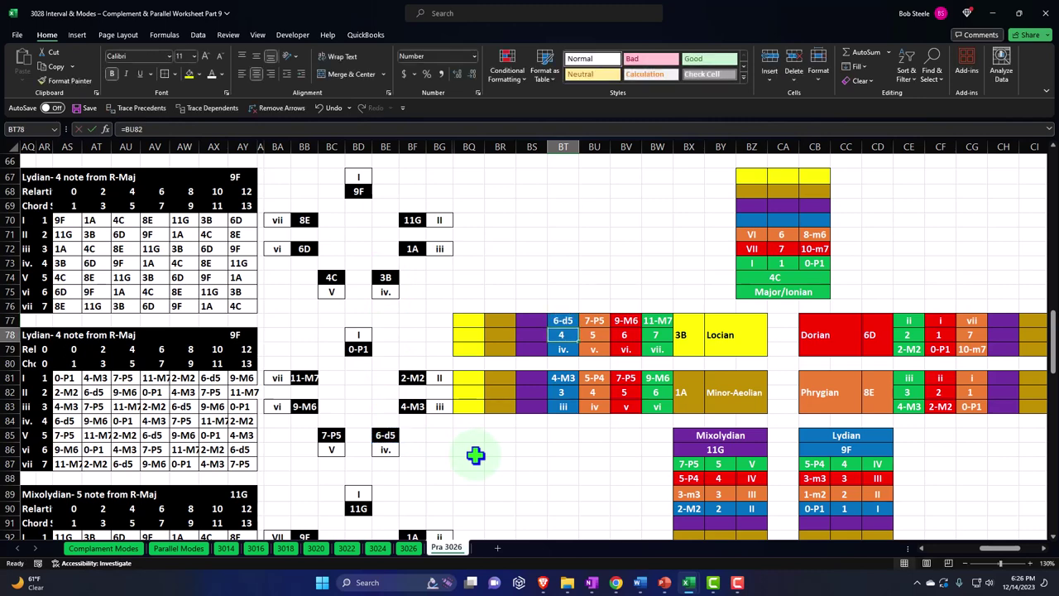
key(Up)
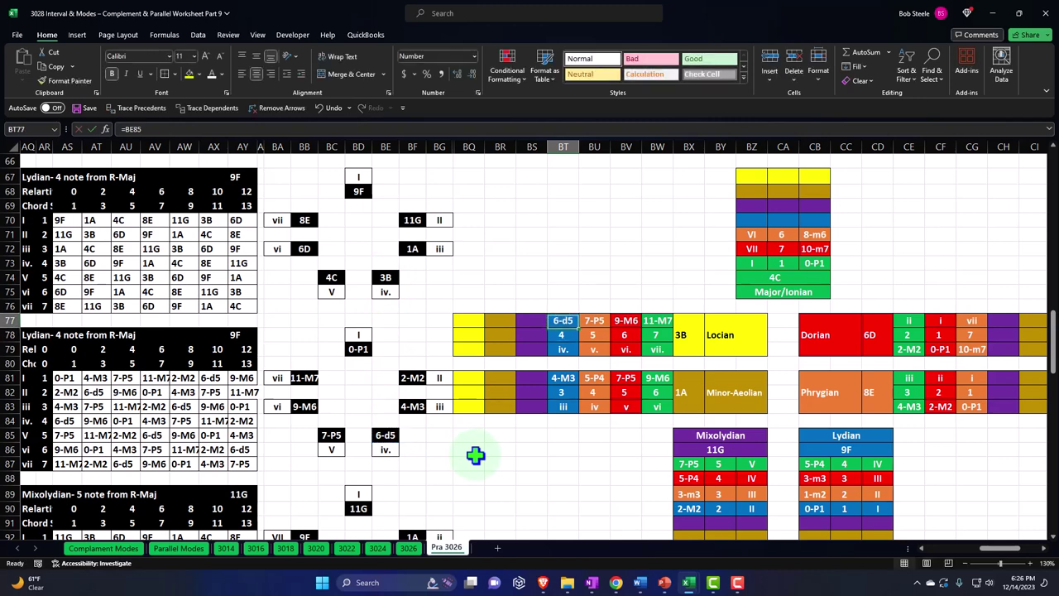
Select the blue Major/Ionian scale number cell, CA70.
key(Right)
key(Right)
key(Right)
key(Right)
key(Right)
key(Up)
key(Up)
key(Up)
key(Up)
key(Up)
key(Up)
key(Right)
key(Up)
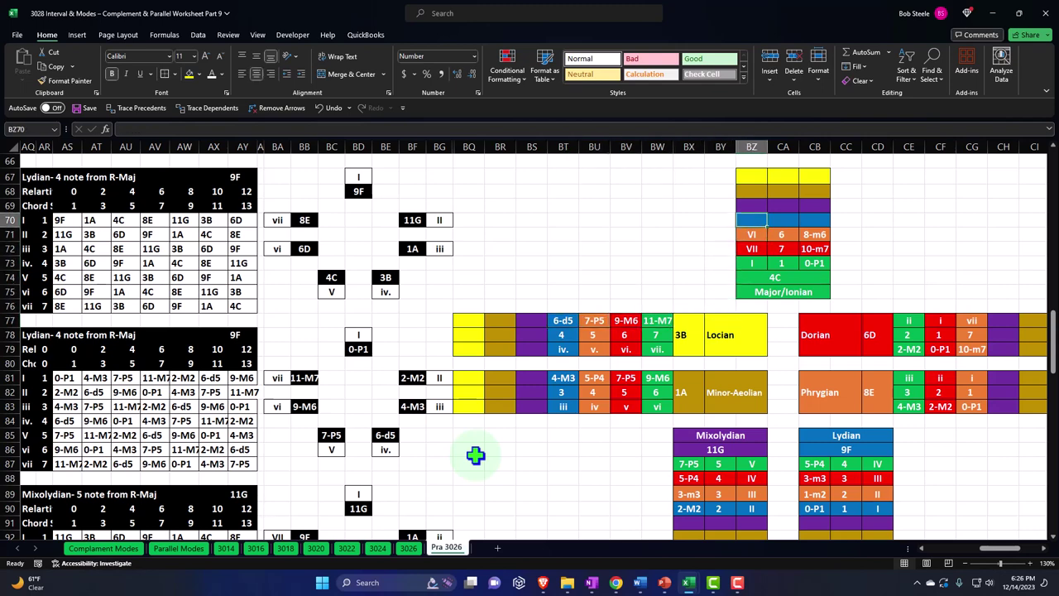
key(Right)
text(=)
key(Down)
key(Down)
key(Down)
key(Down)
key(Down)
key(Down)
key(Left)
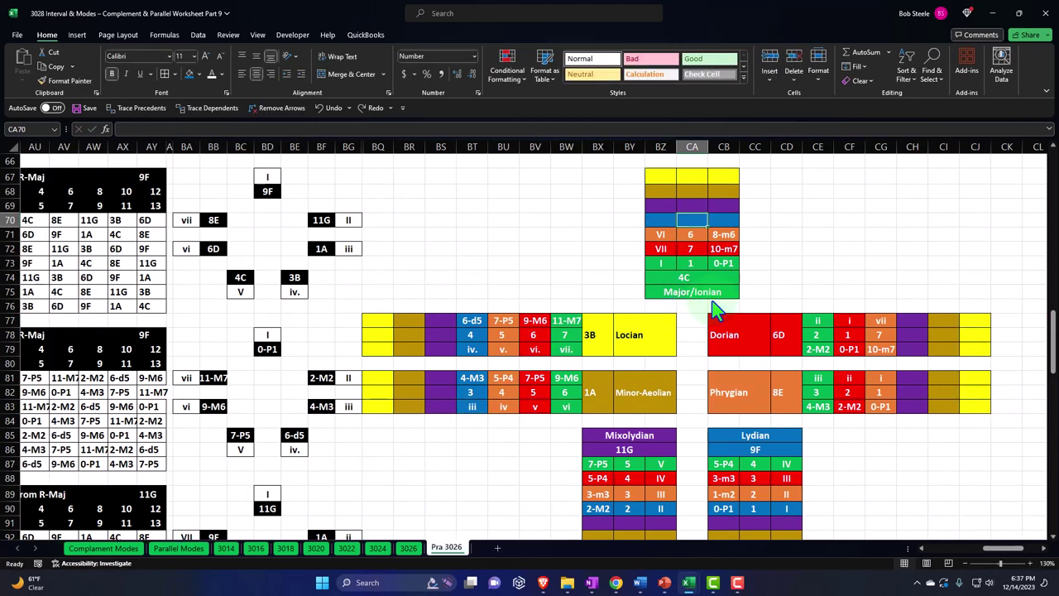
Link the blue Major/Ionian scale number in CA70 to the orange Locrian scale number in BU78.
text(=)
key(Down)
key(Down)
key(Down)
key(Down)
key(Down)
key(Left)
key(Left)
key(Left)
key(Left)
key(Left)
key(Left)
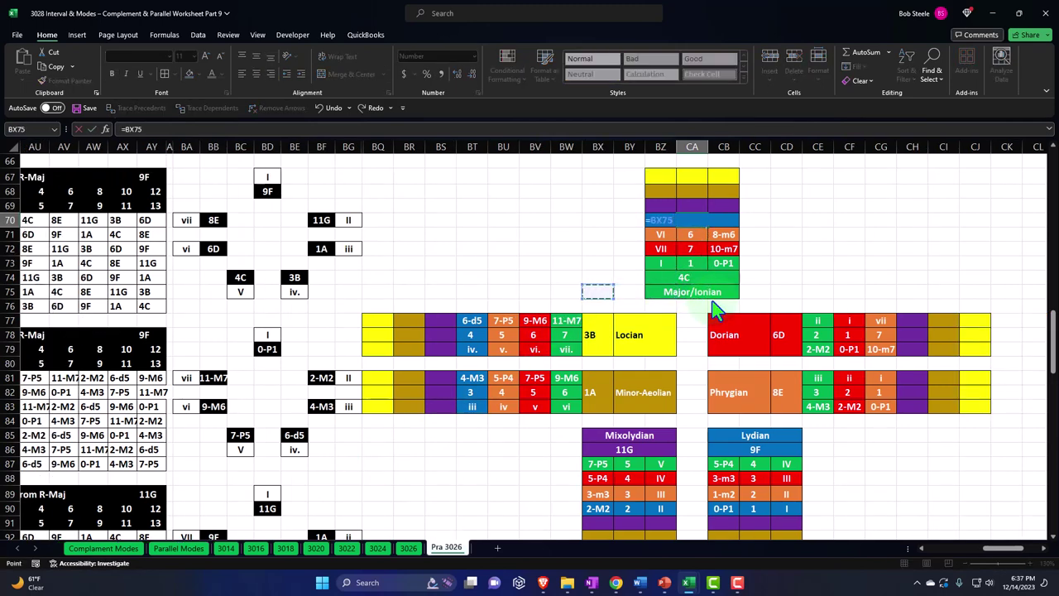
key(Down)
key(Down)
key(Down)
key(Return)
Link the blue Major/Ionian numeral in BZ70 to the V numeral in the Lydian note diagram with =BC75.
key(Up)
key(Left)
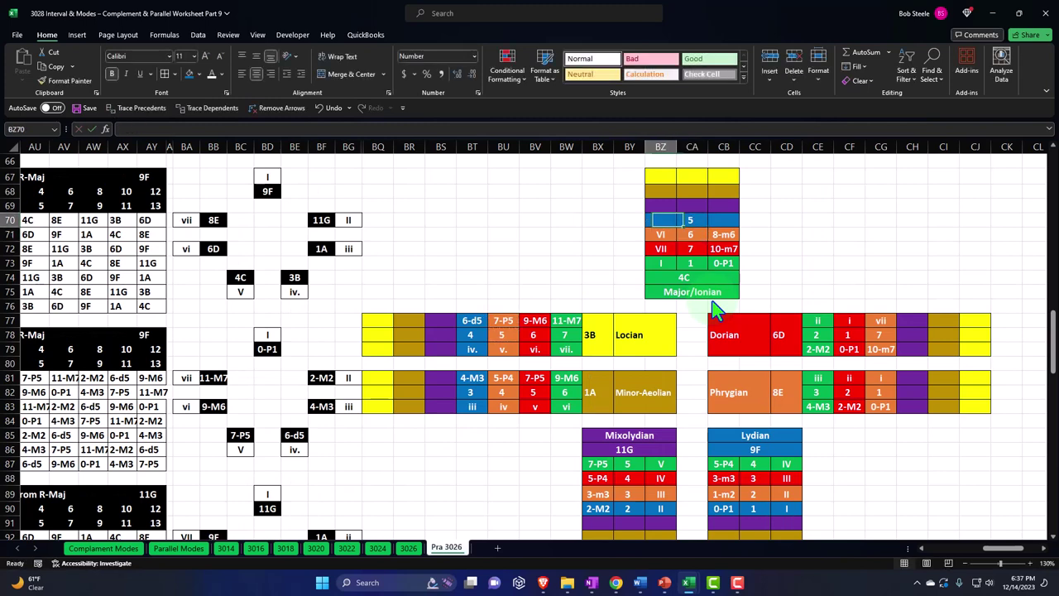
text(=)
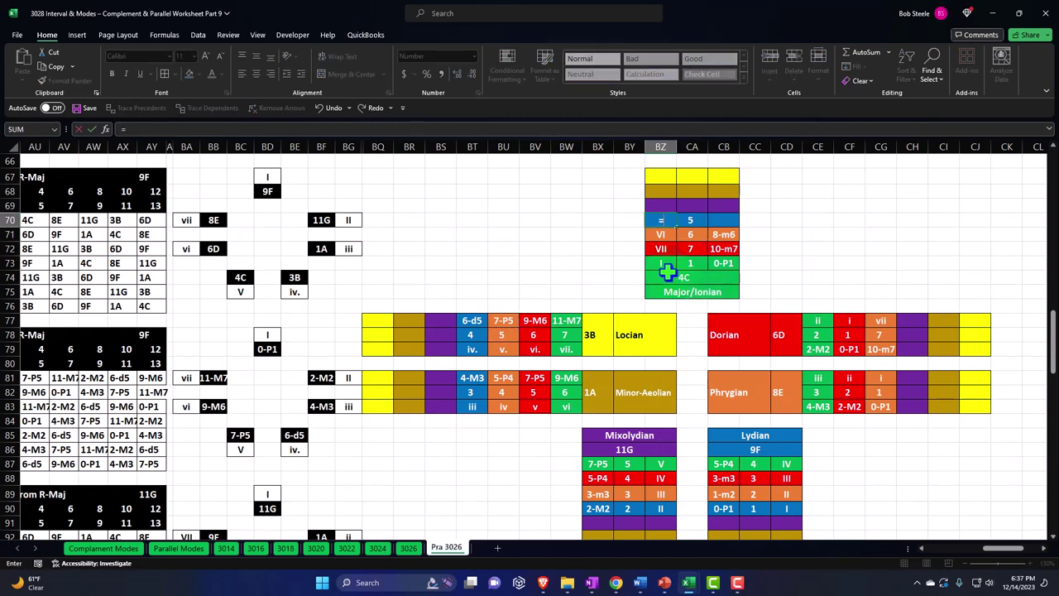
click(242, 291)
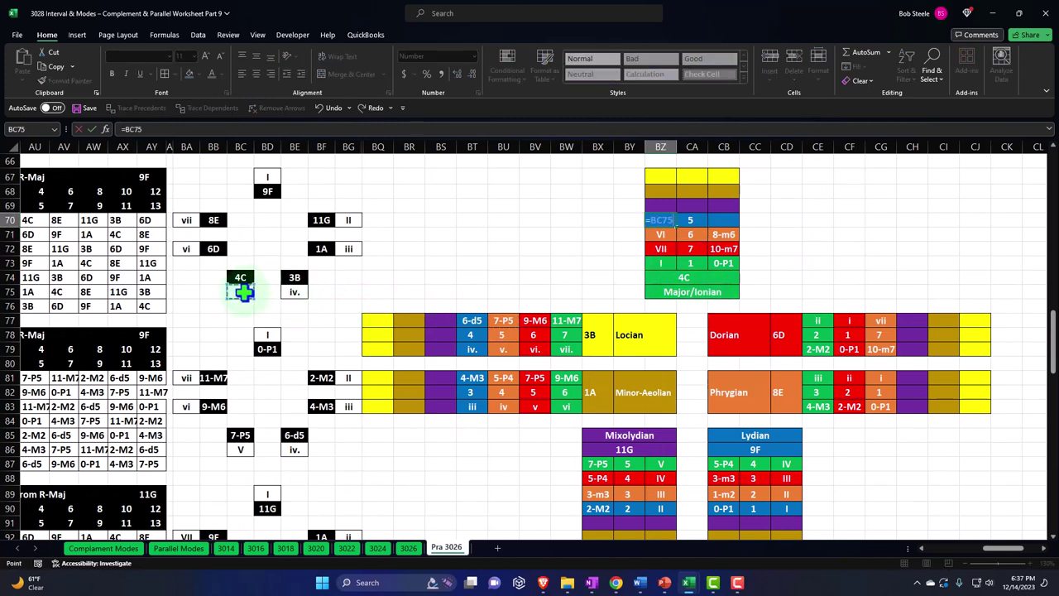
key(Return)
Link the blue Major/Ionian interval in CB70 to the Lydian interval diagram with =BC85.
key(Up)
key(Right)
key(Right)
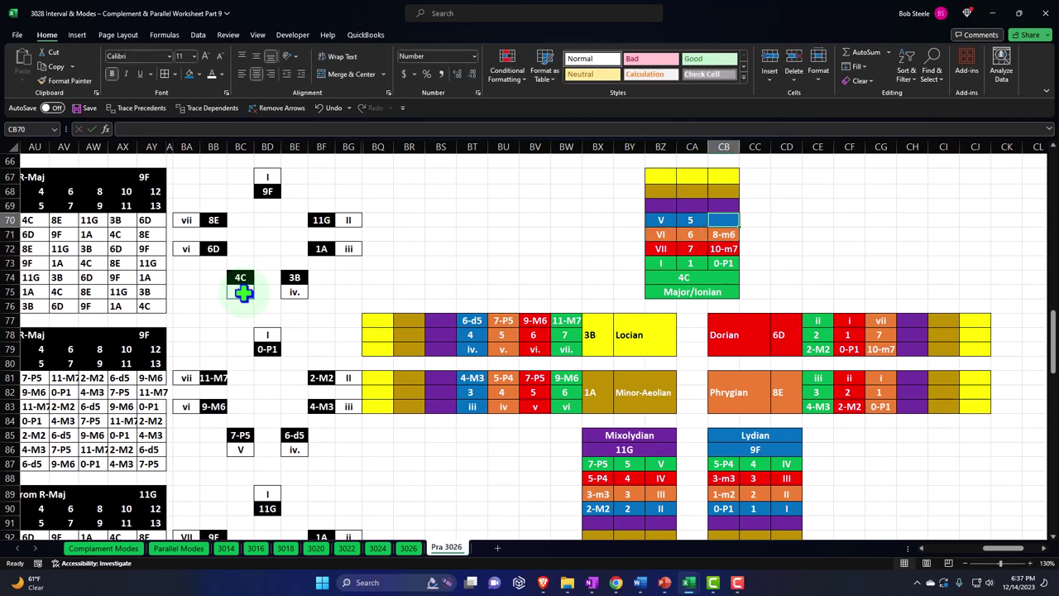
text(=)
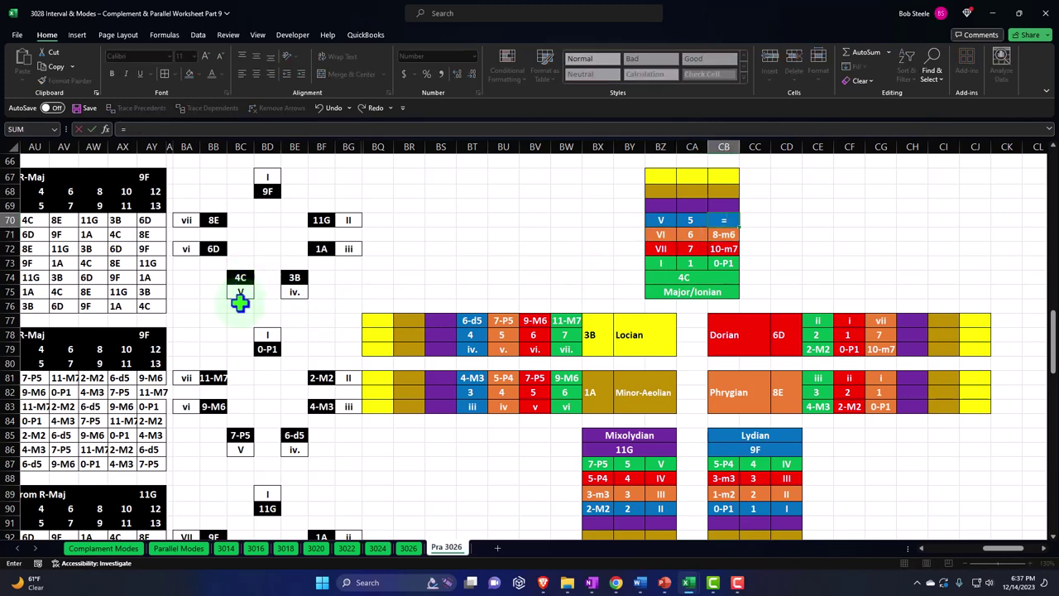
click(238, 435)
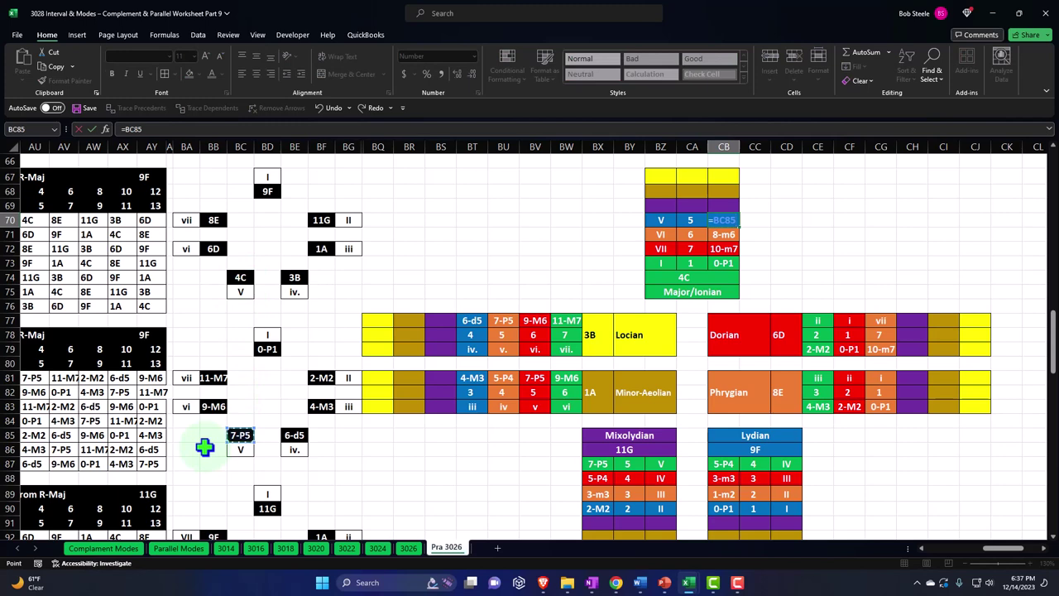
key(Return)
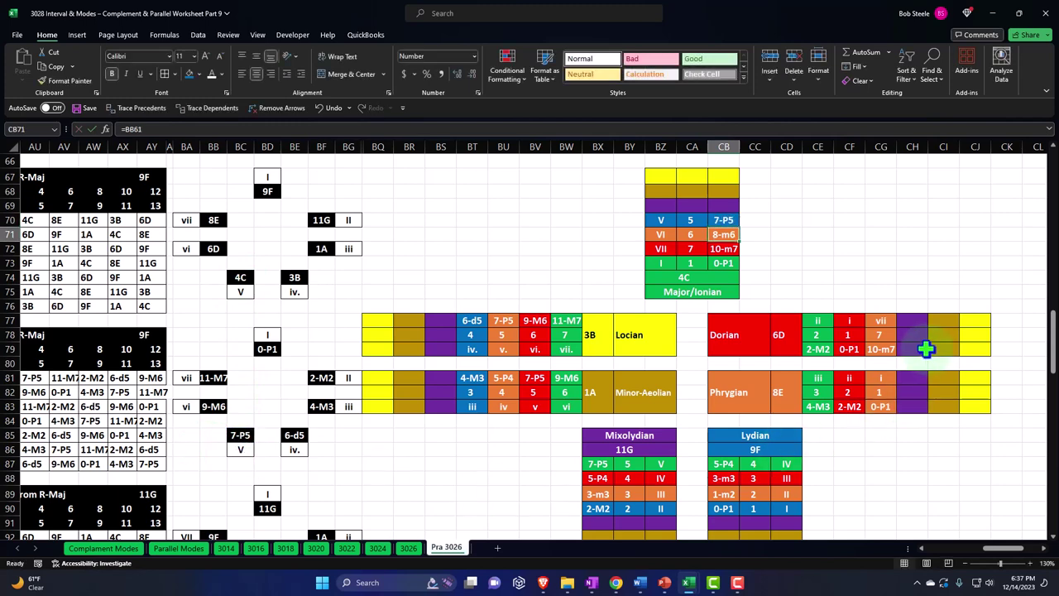
Shift the purple, gold and yellow Dorian and Phrygian cells one column right, and fill CH77:CH79 and CH81:CH83 with standard blue.
drag(915, 323, 969, 407)
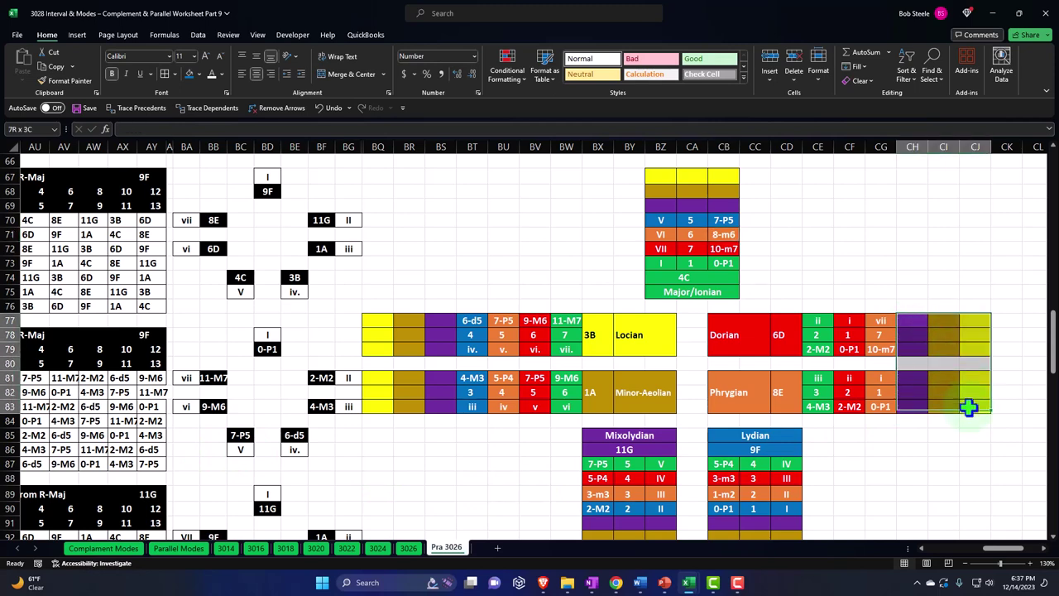
drag(916, 315, 913, 403)
click(915, 321)
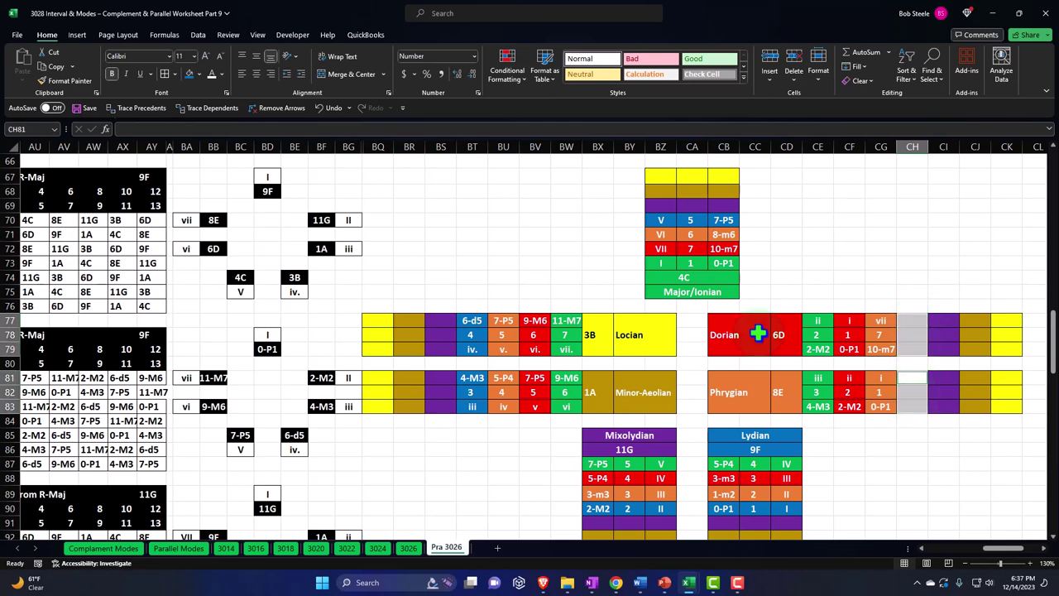
click(197, 74)
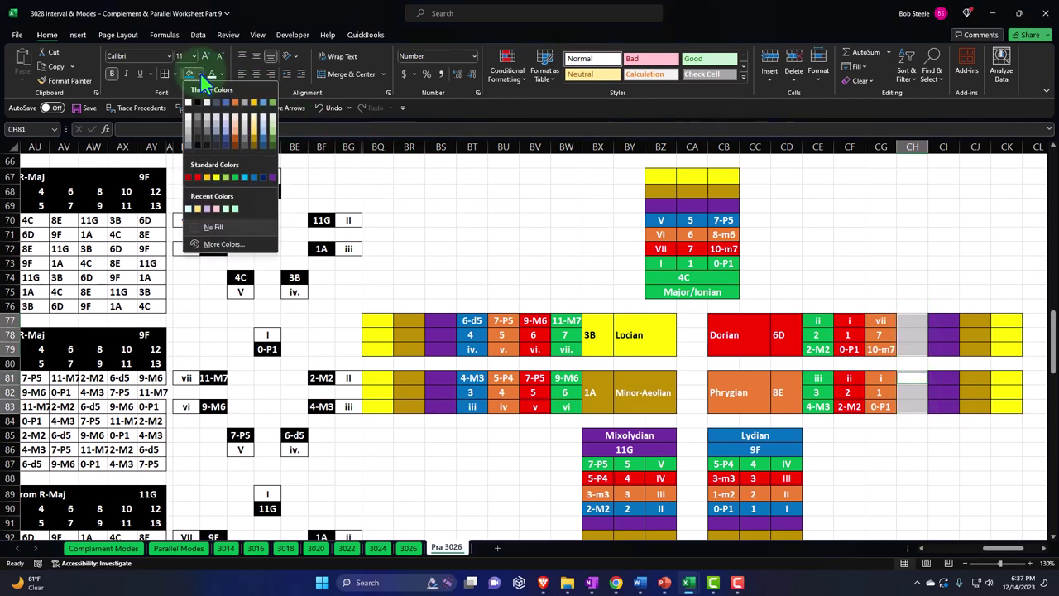
click(252, 176)
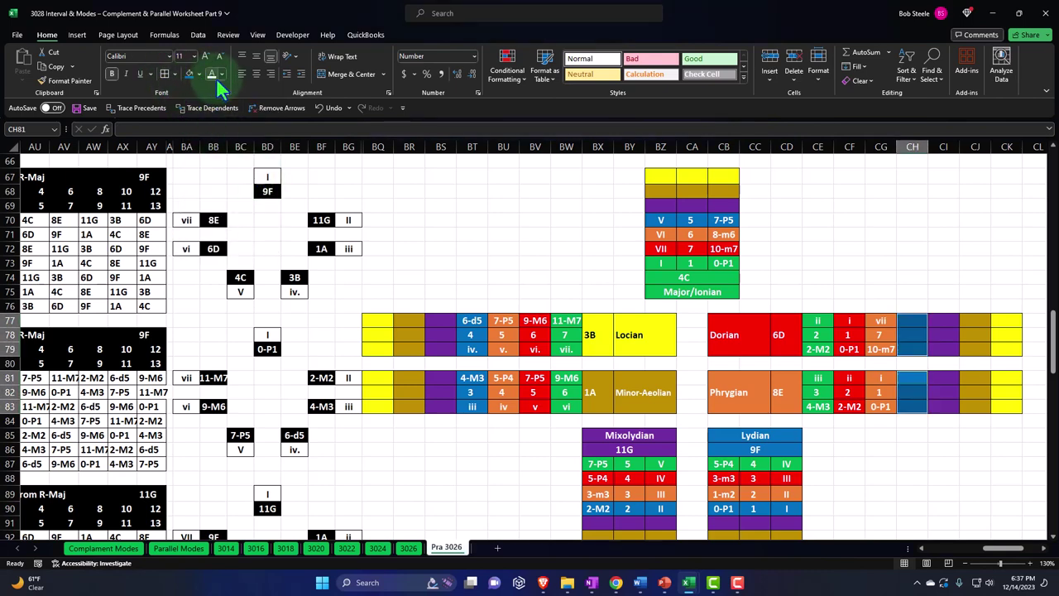
Link the blue Dorian scale number in CH78 to the orange Major/Ionian scale number in CA71.
click(911, 320)
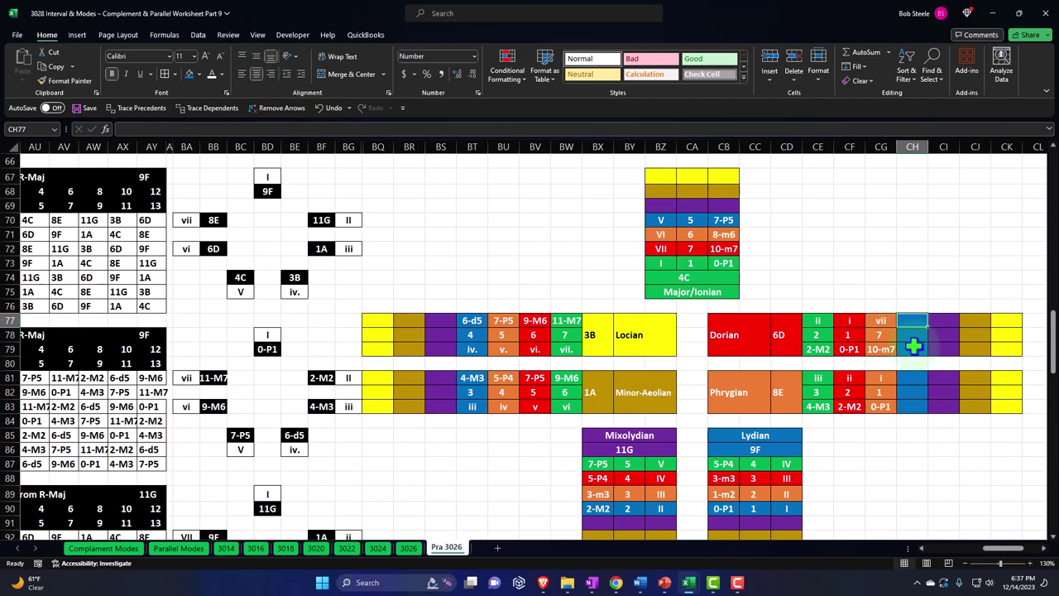
text(=)
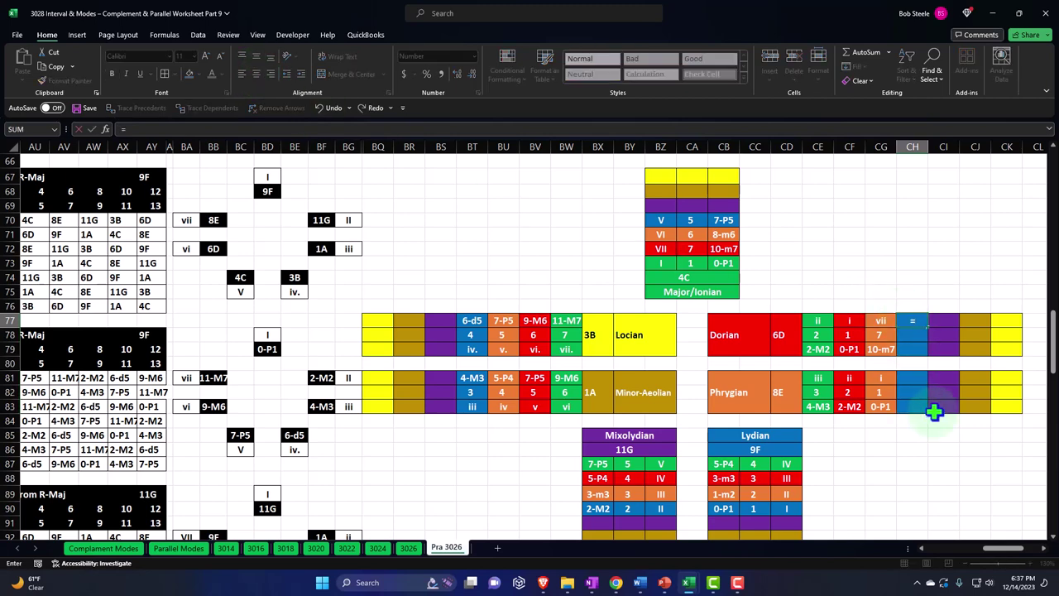
key(Up)
key(Up)
key(Up)
key(Up)
key(Left)
key(Left)
key(Left)
key(Left)
key(Left)
key(Left)
key(Up)
key(Up)
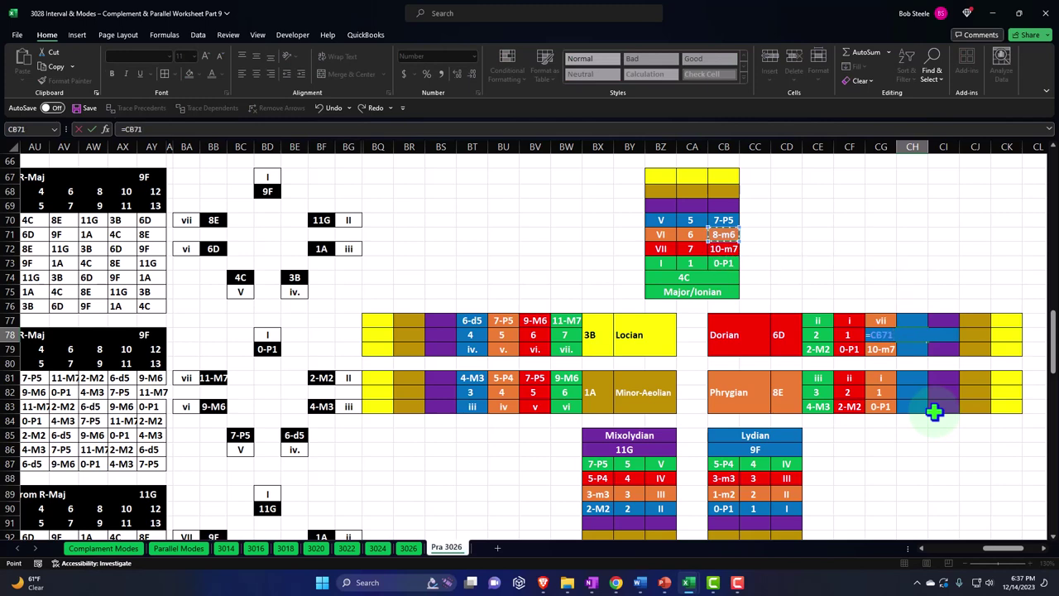
key(Return)
Link the blue Dorian numeral in CH77 to the vi numeral in the Lydian note diagram with =BA72.
key(Up)
key(Up)
text(=)
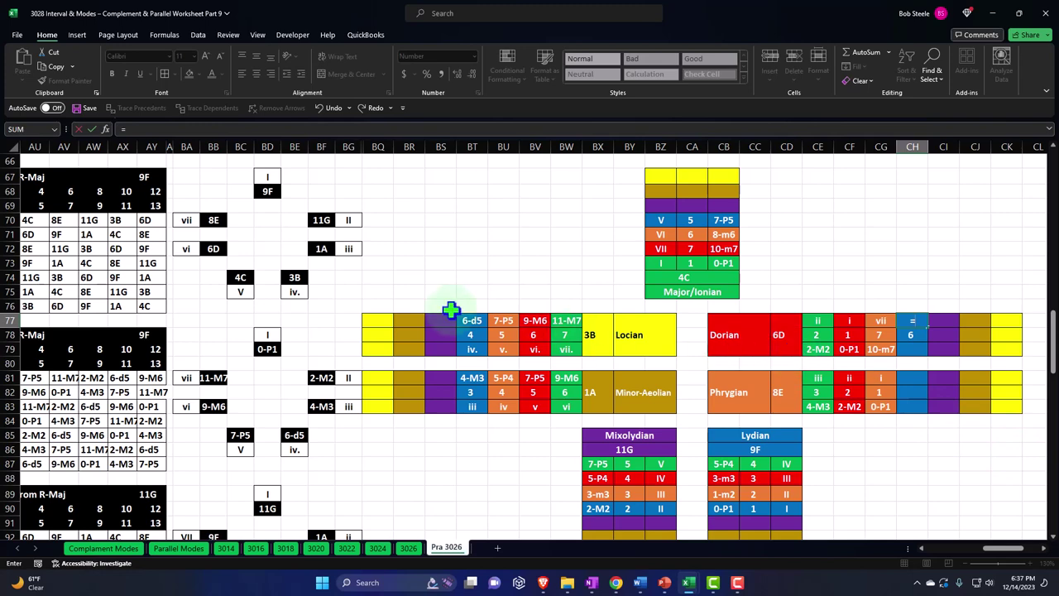
click(187, 249)
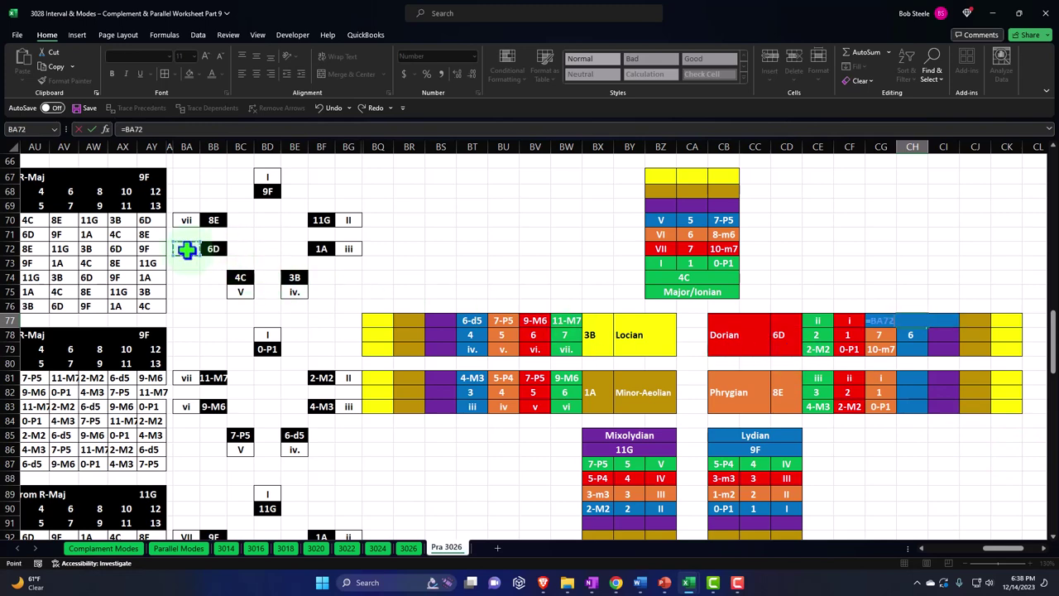
key(Return)
Link the blue Dorian interval in CH79 to the Lydian interval diagram with =BB83.
key(Return)
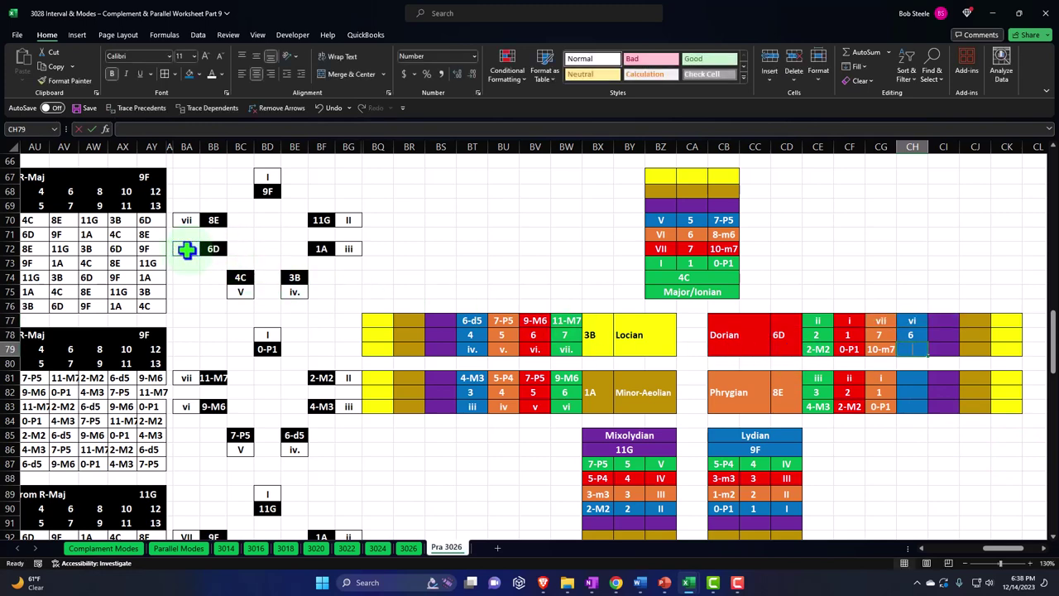
text(=)
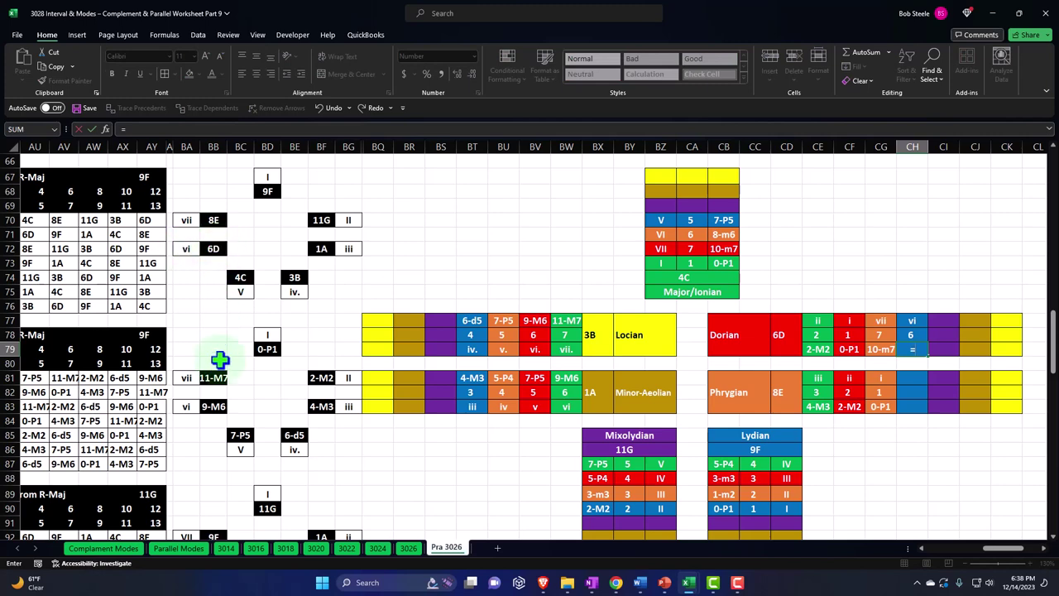
click(215, 406)
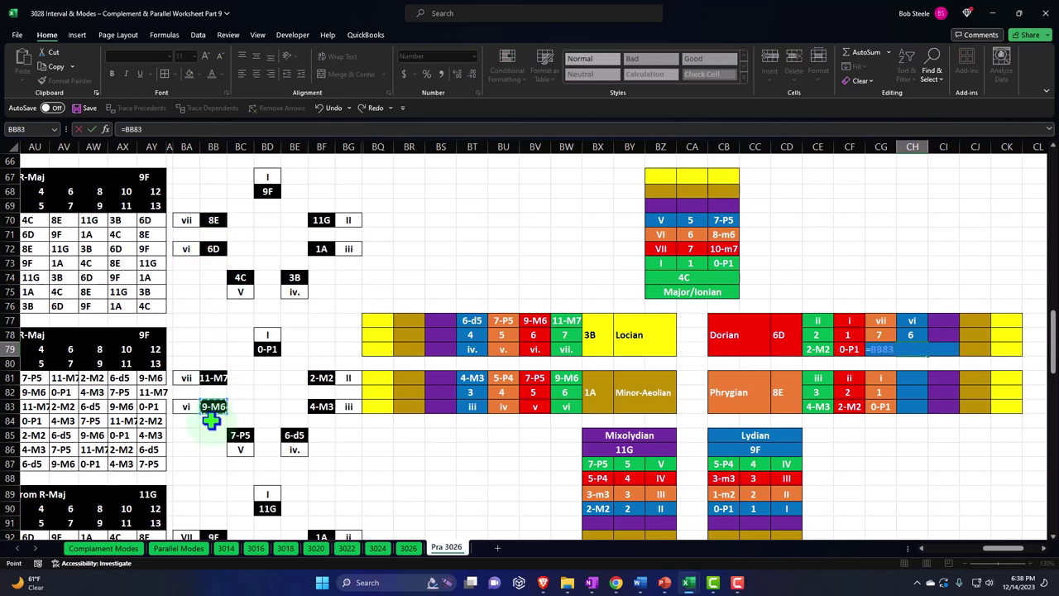
key(Return)
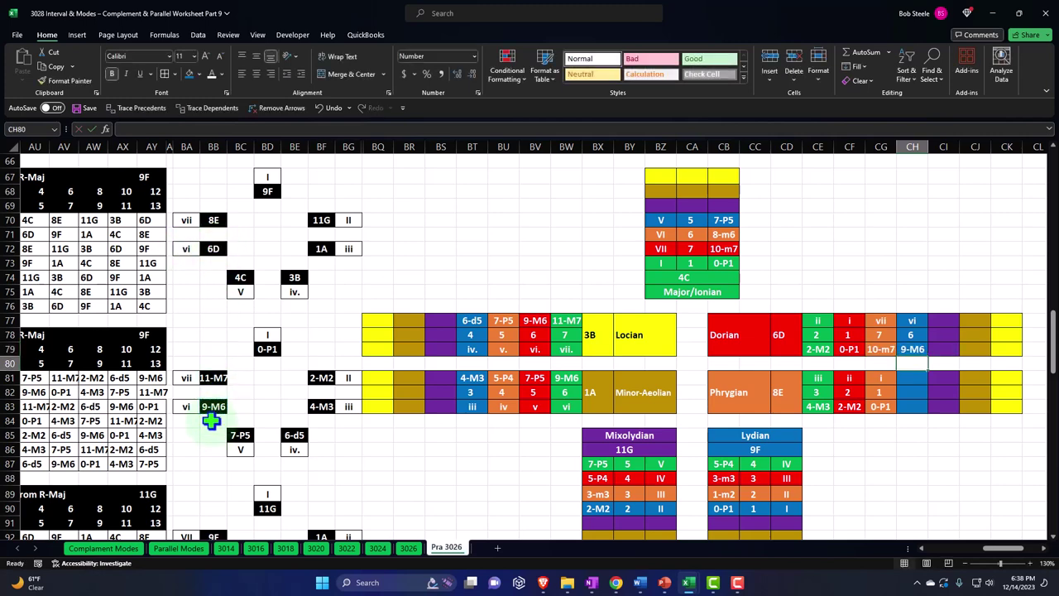
Link the blue Phrygian scale number in CH82 to the orange Dorian scale number in CG78.
key(Down)
key(Down)
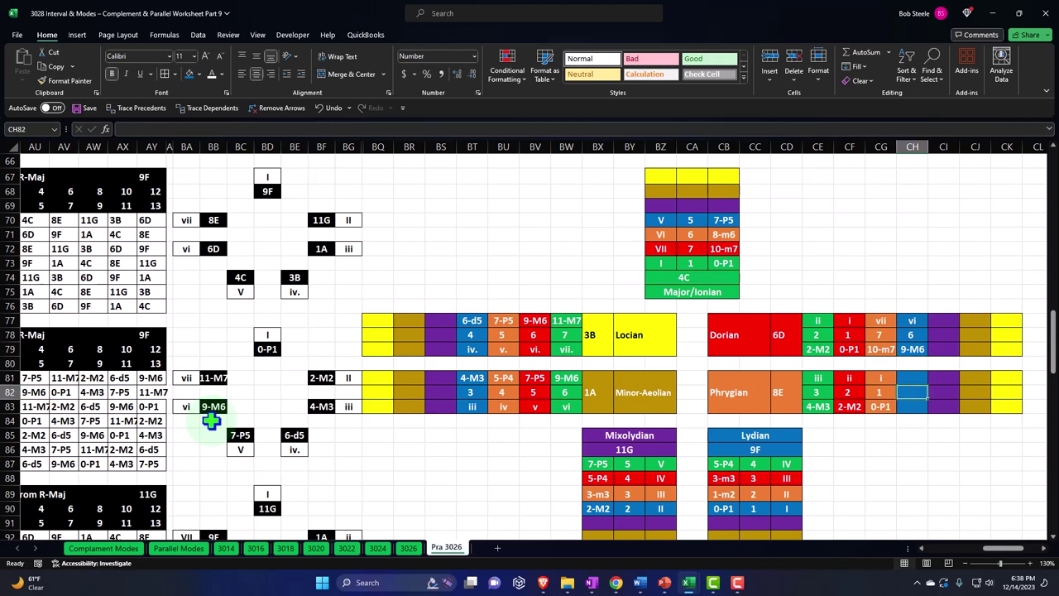
text(=)
click(871, 335)
key(shift+Return)
Link the blue Phrygian numeral in CH81 to the vii numeral in the Lydian note diagram.
text(=)
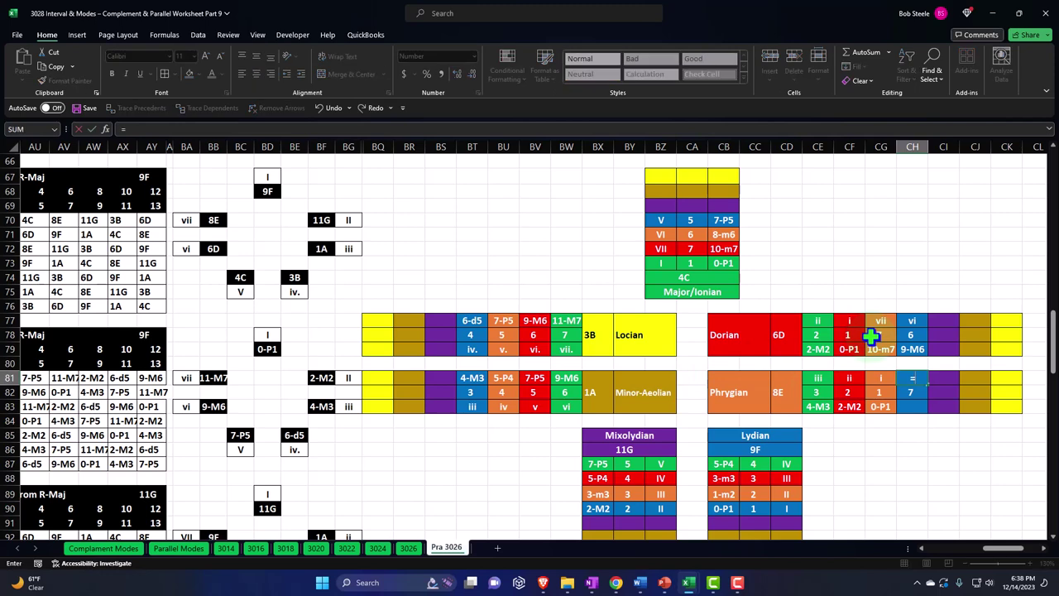
click(188, 219)
key(Return)
Link the blue Phrygian interval in CH83 to the Lydian interval diagram with =BB81.
key(Return)
text(=)
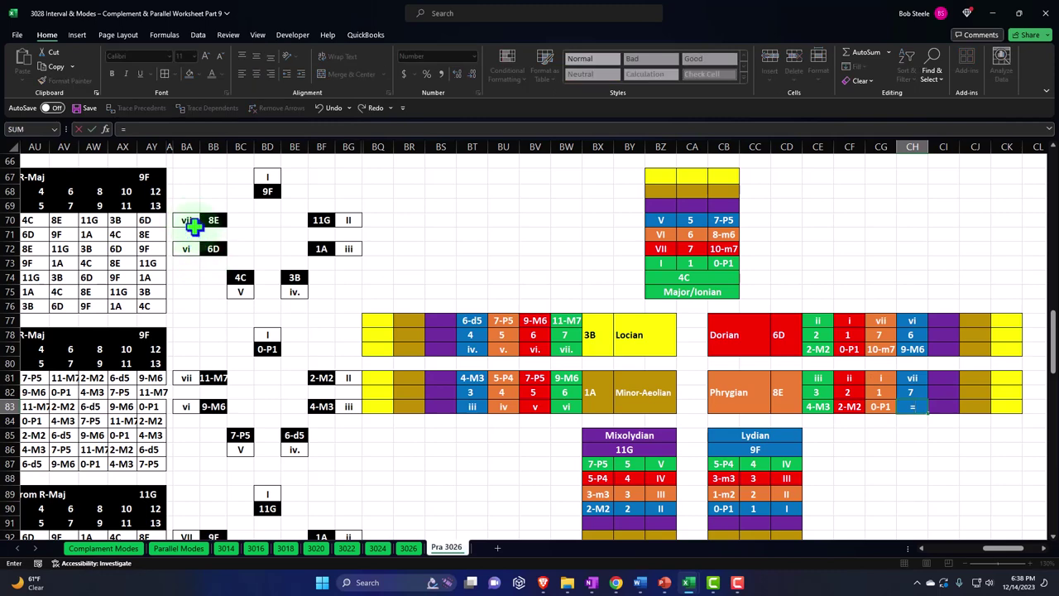
click(211, 378)
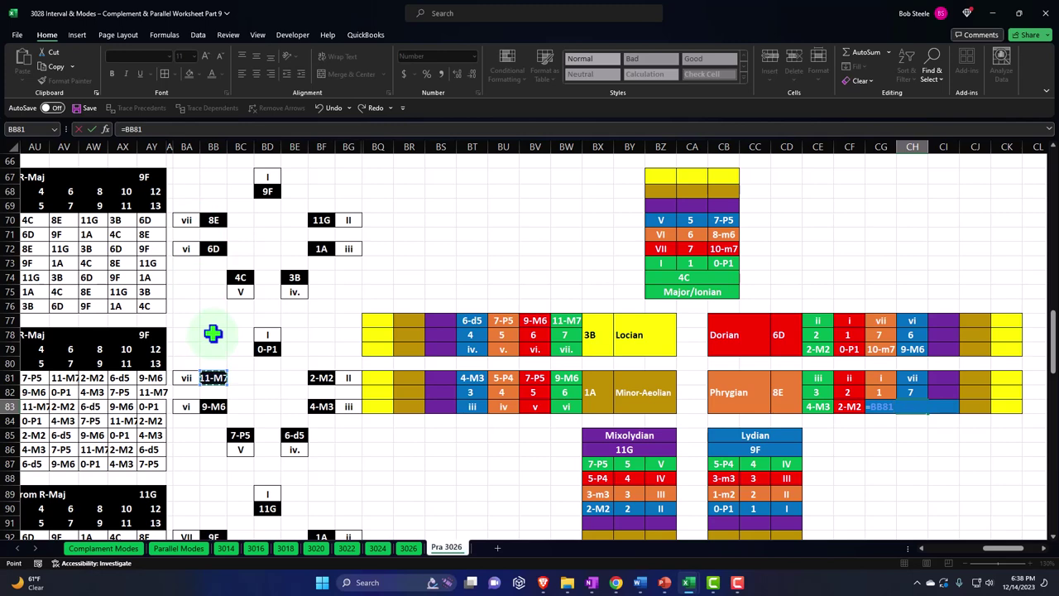
key(Return)
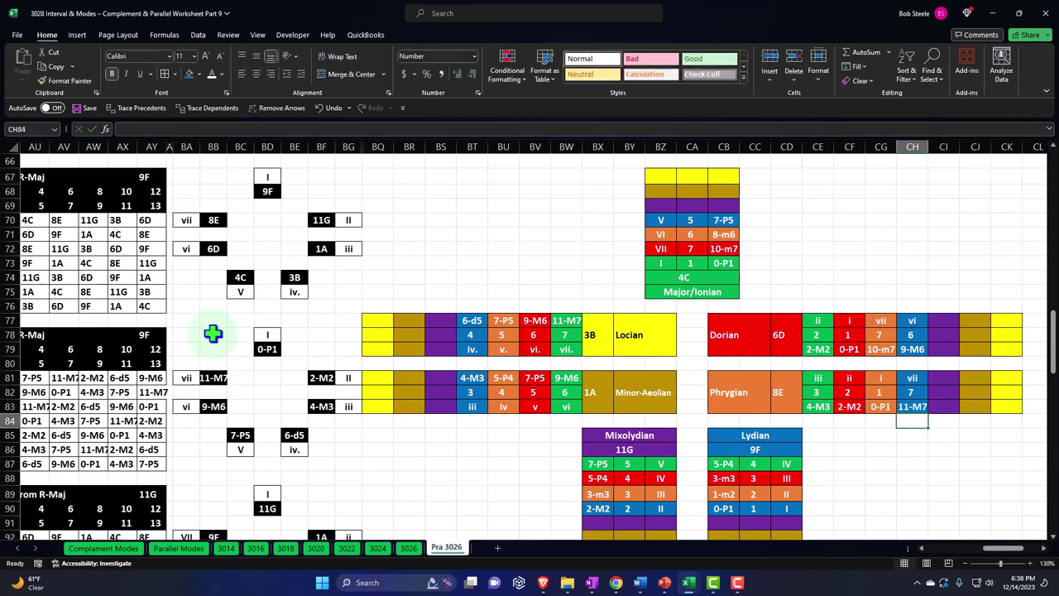
Start the purple layer at the Mixolydian scale number cell, BY91.
key(Down)
key(Down)
key(Left)
key(Left)
key(Left)
key(Down)
key(Down)
key(Down)
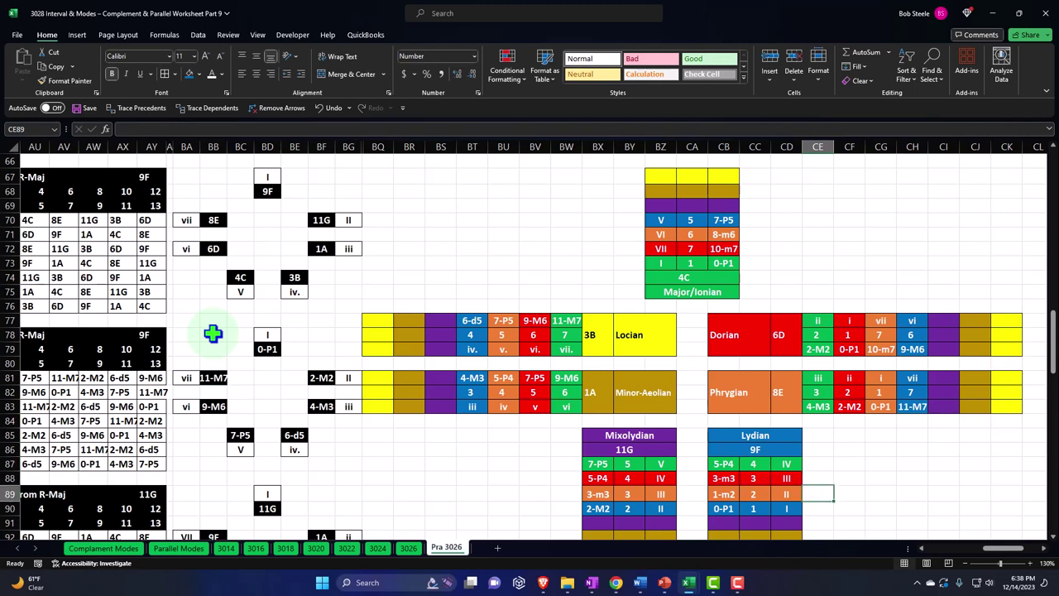
key(Down)
key(Left)
key(Left)
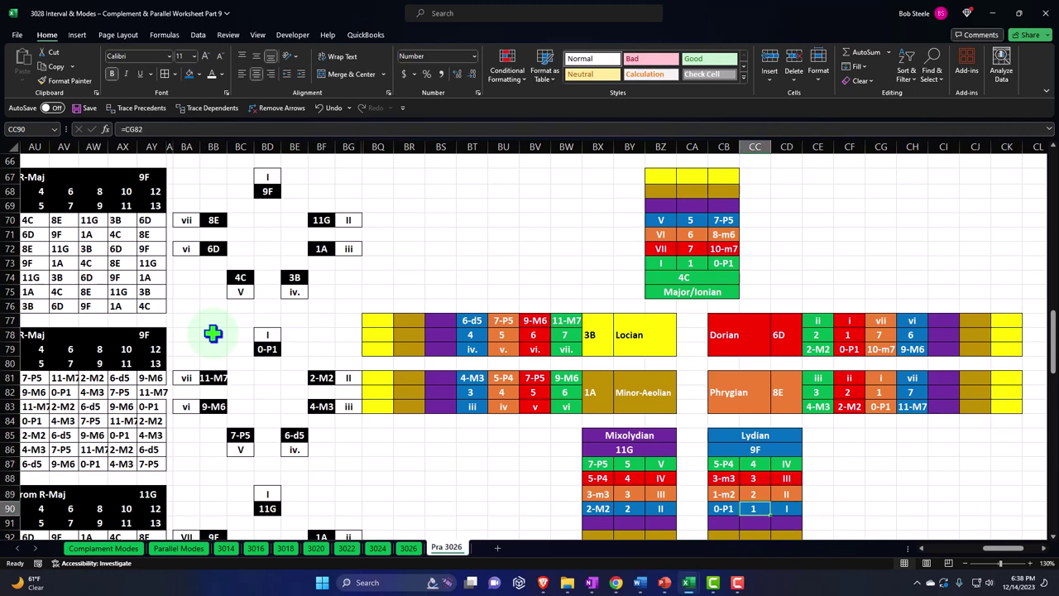
key(Left)
key(Left)
key(Left)
key(Left)
key(Left)
key(Left)
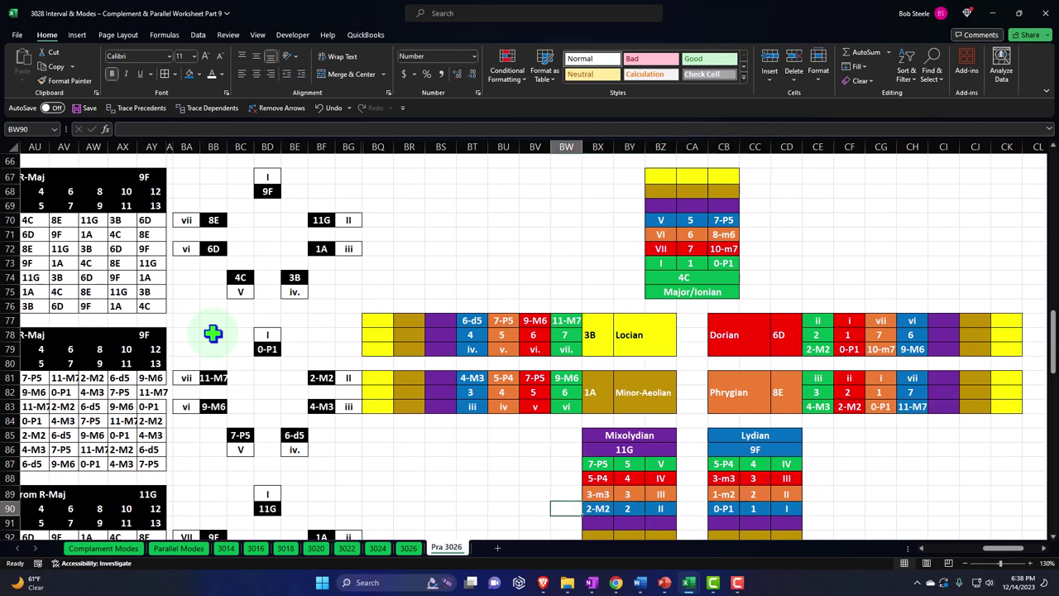
key(Down)
key(Right)
key(Right)
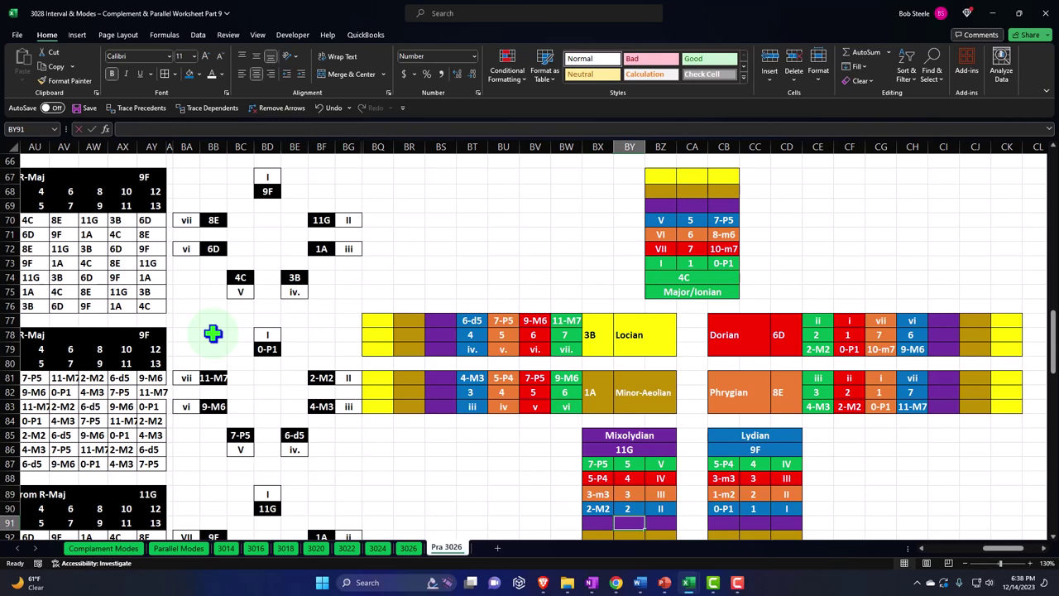
Link cell BY91 in the Mixolydian block's purple row to the Lydian scale degree in CC90.
text(1)
key(Return)
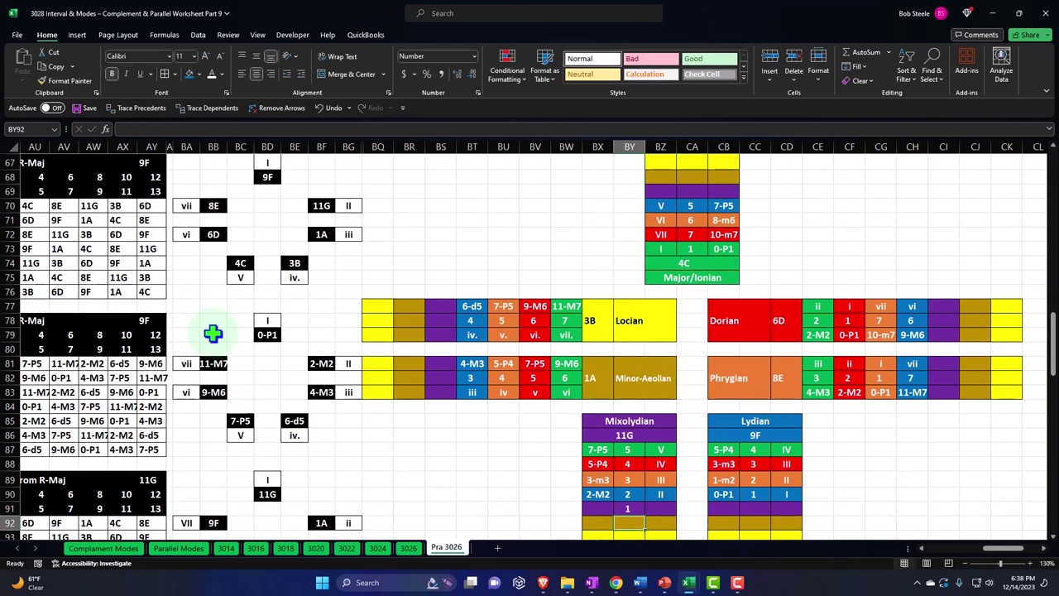
key(Up)
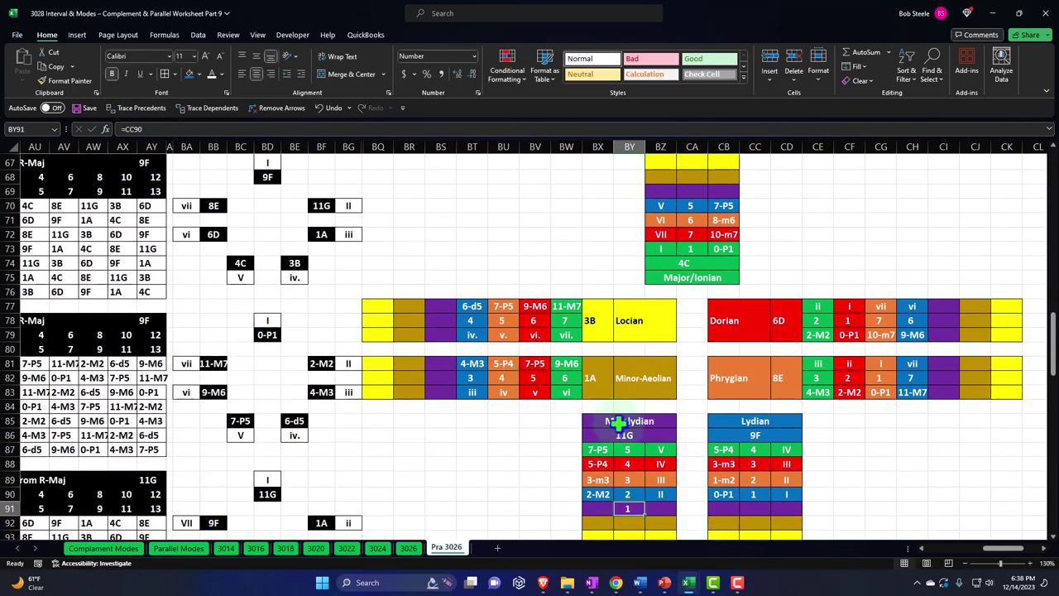
click(667, 506)
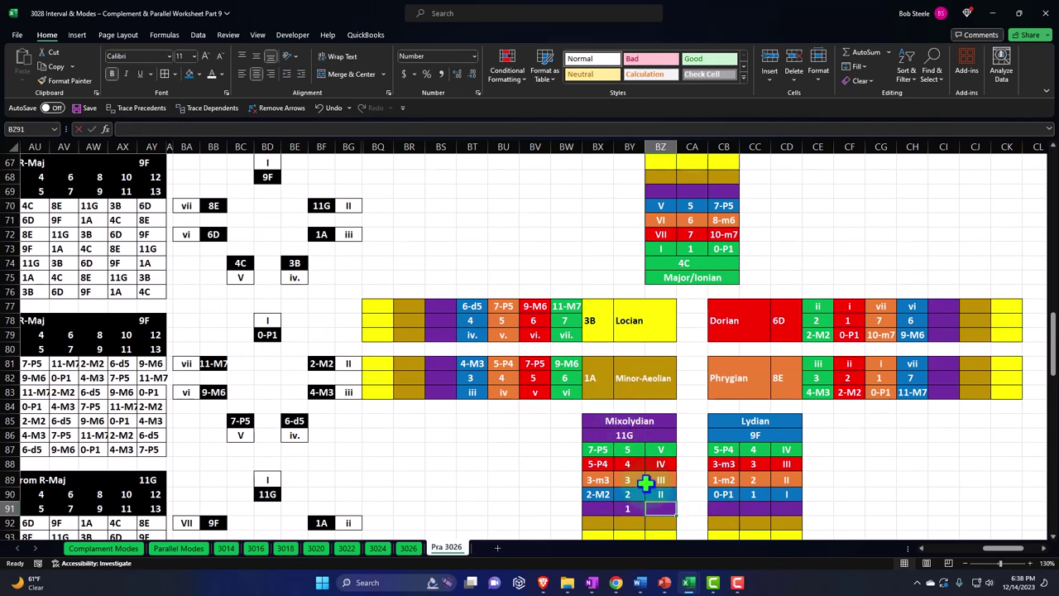
text(=)
key(Escape)
Move the whole colour-coded mode chart in BQ67:CK93 down so that it starts at row 89, beside the 11G worksheet.
click(440, 277)
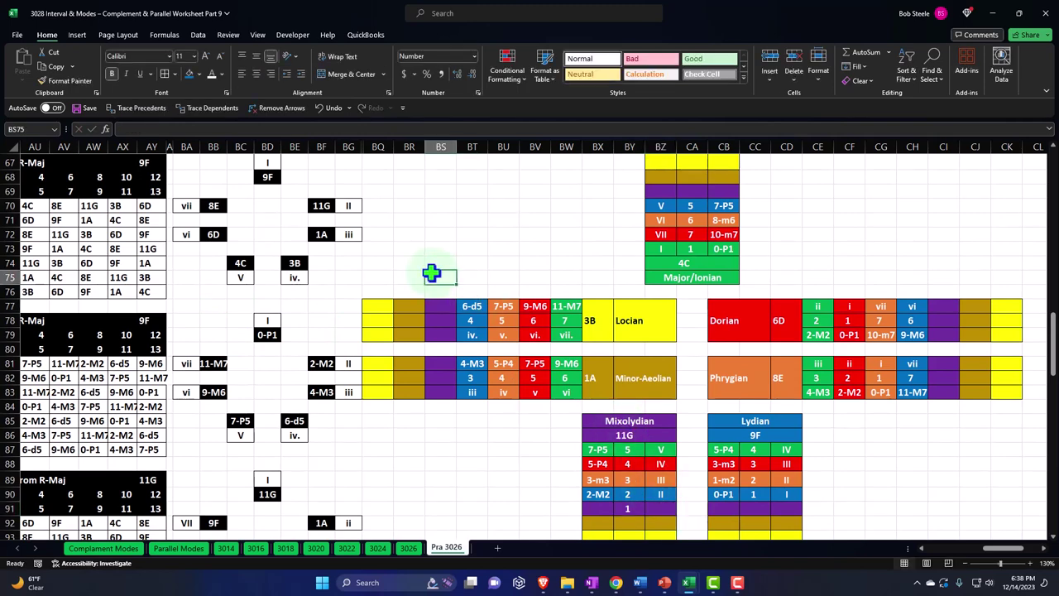
scroll(408, 250, up, 1)
drag(379, 202, 991, 389)
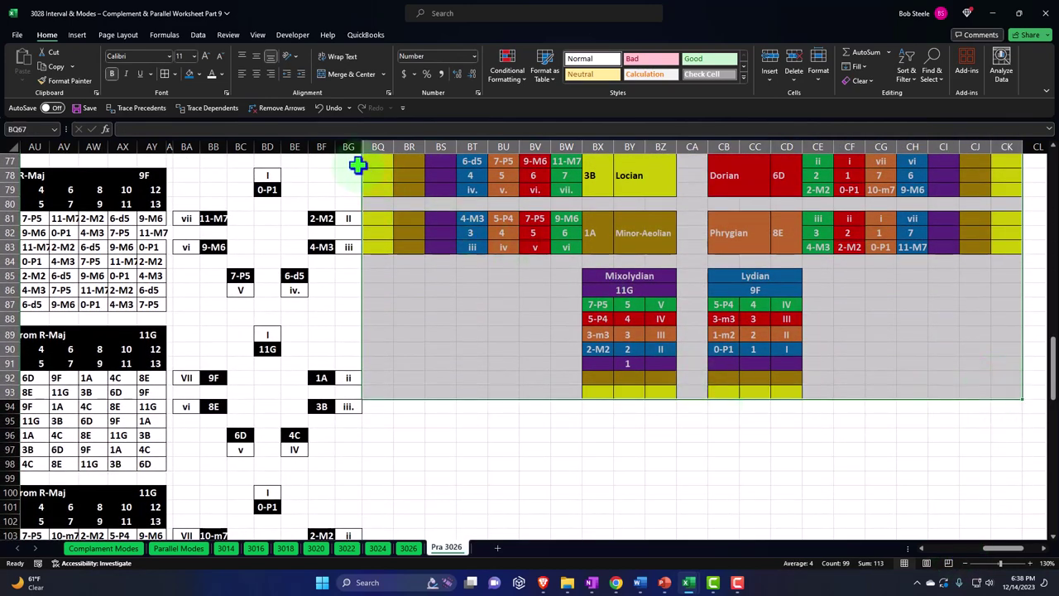
drag(363, 168, 365, 420)
scroll(348, 372, down, 1)
drag(386, 213, 383, 297)
click(414, 304)
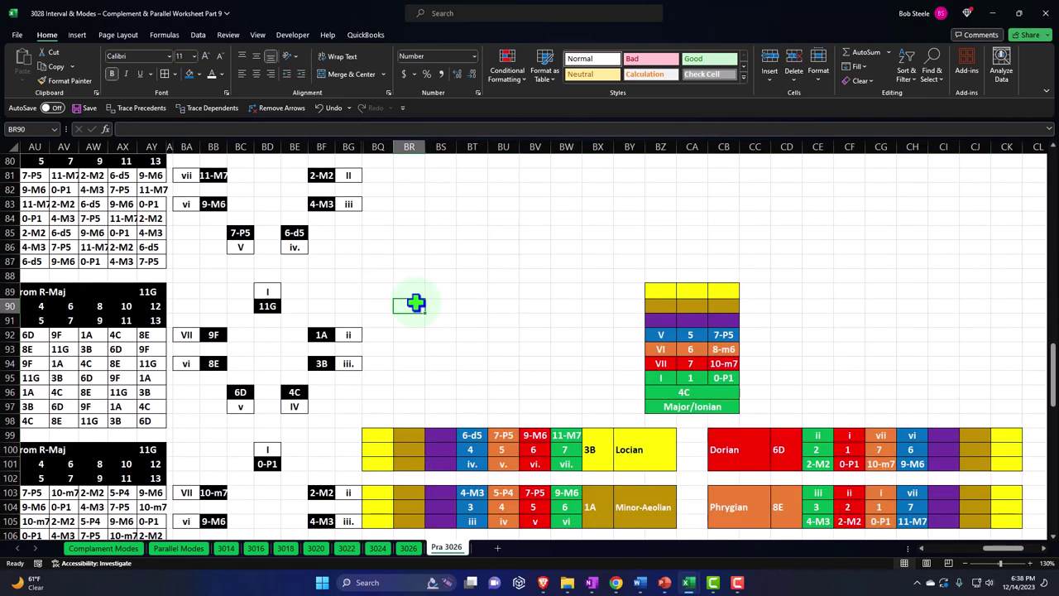
Shrink the oversized row 111 to about the height of its neighbouring rows.
scroll(430, 315, down, 2)
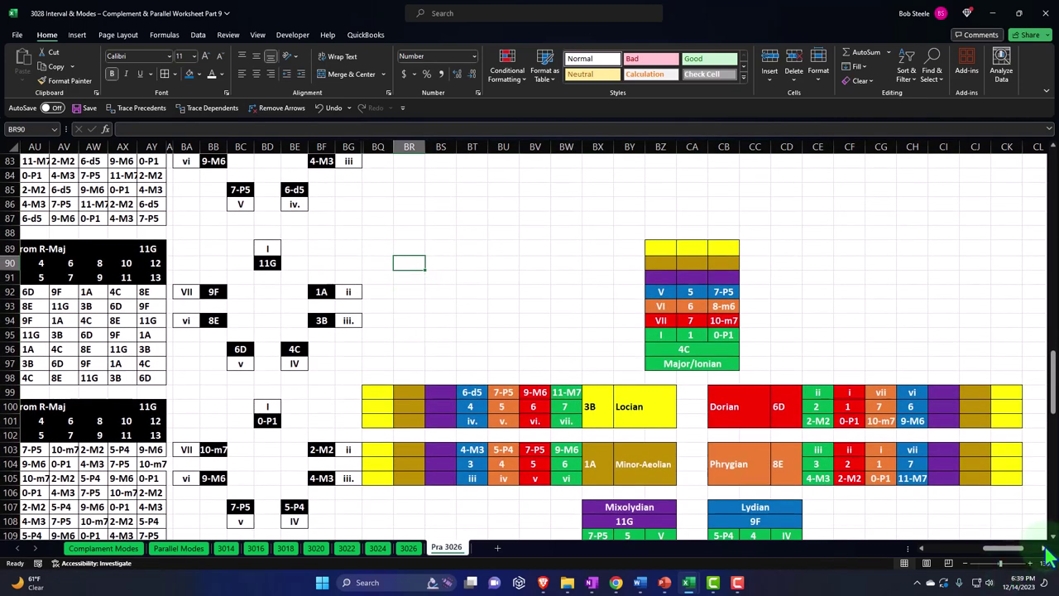
scroll(1053, 544, down, 5)
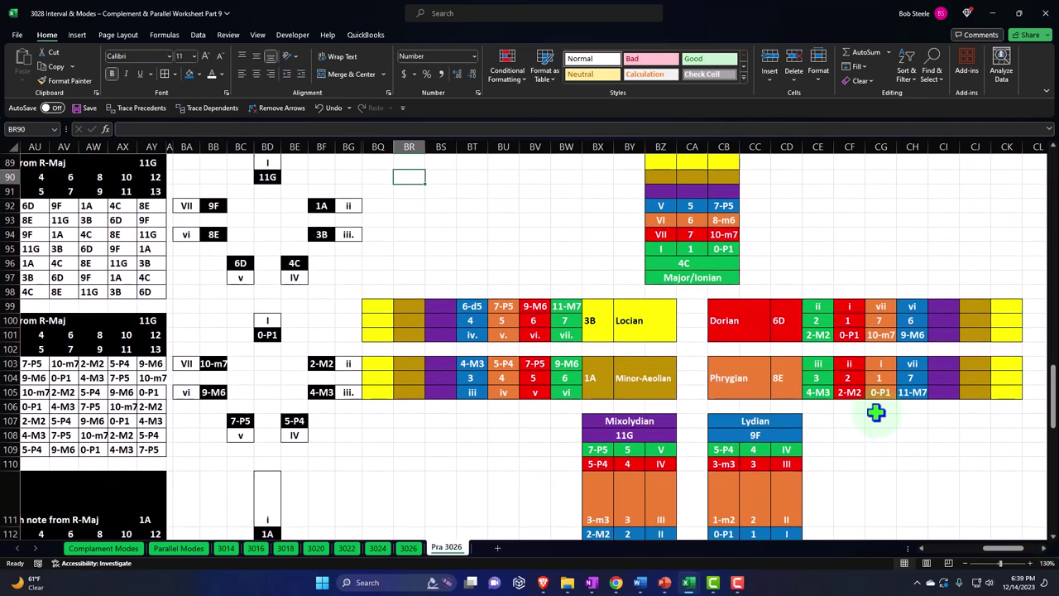
drag(5, 528, 11, 491)
click(622, 496)
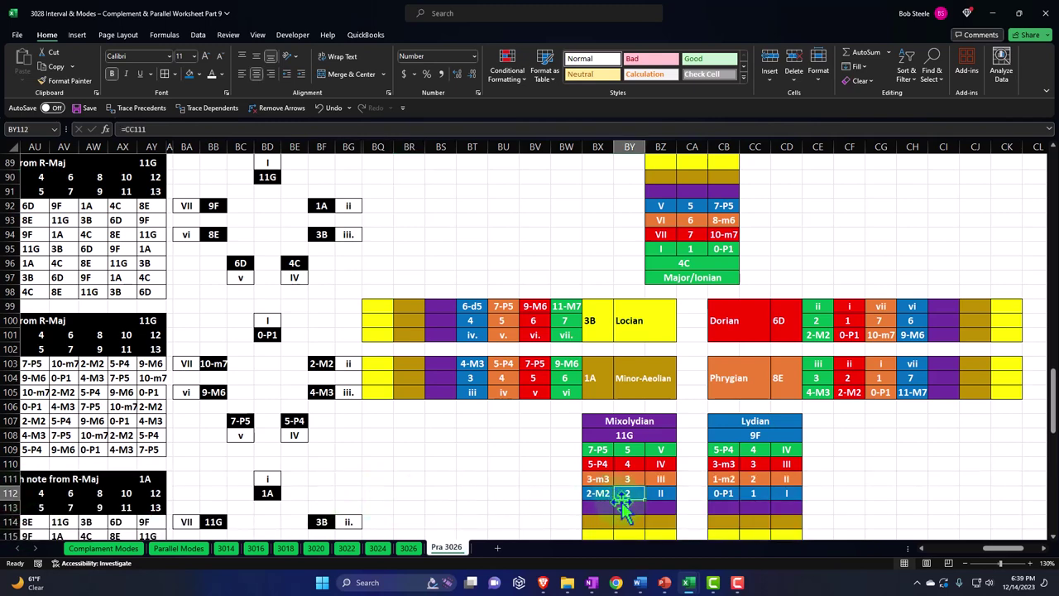
In the Mixolydian block's purple row, link BZ113 to the Roman numeral in BD89 and BX113 to the interval in BD101.
click(659, 508)
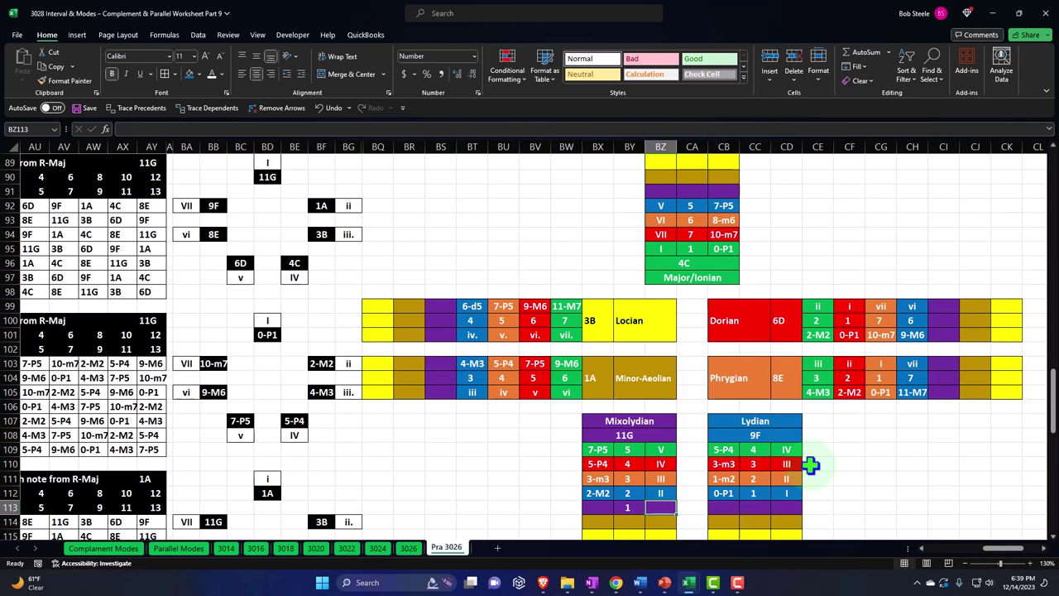
text(=)
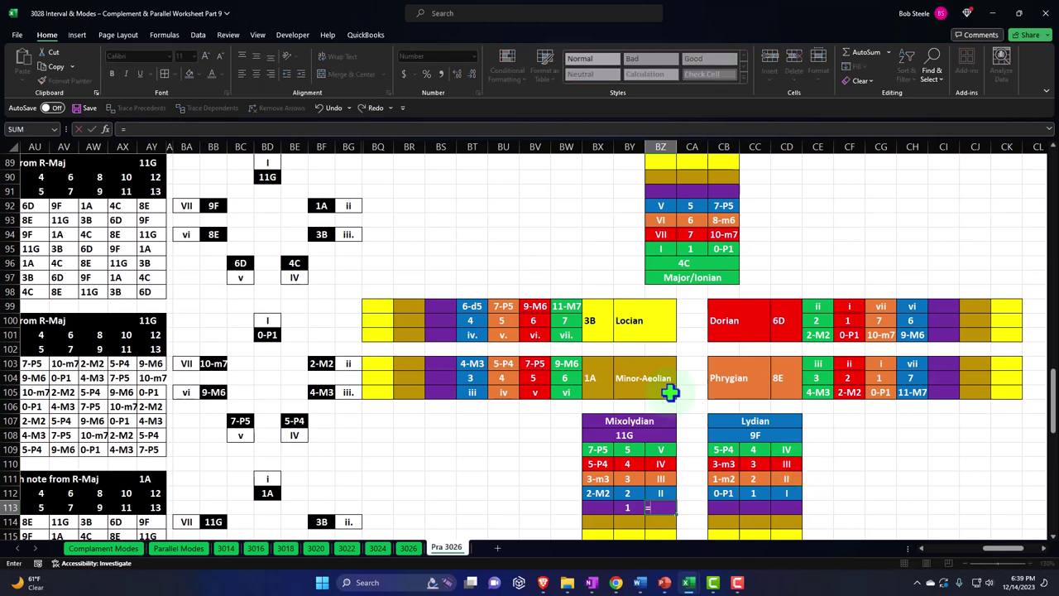
click(267, 163)
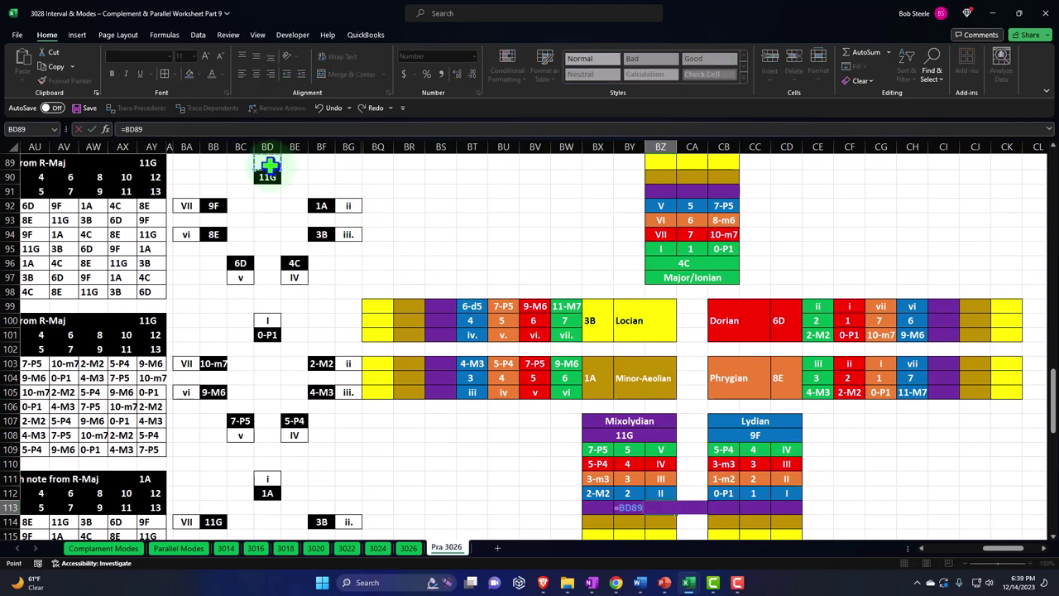
key(Return)
text(=)
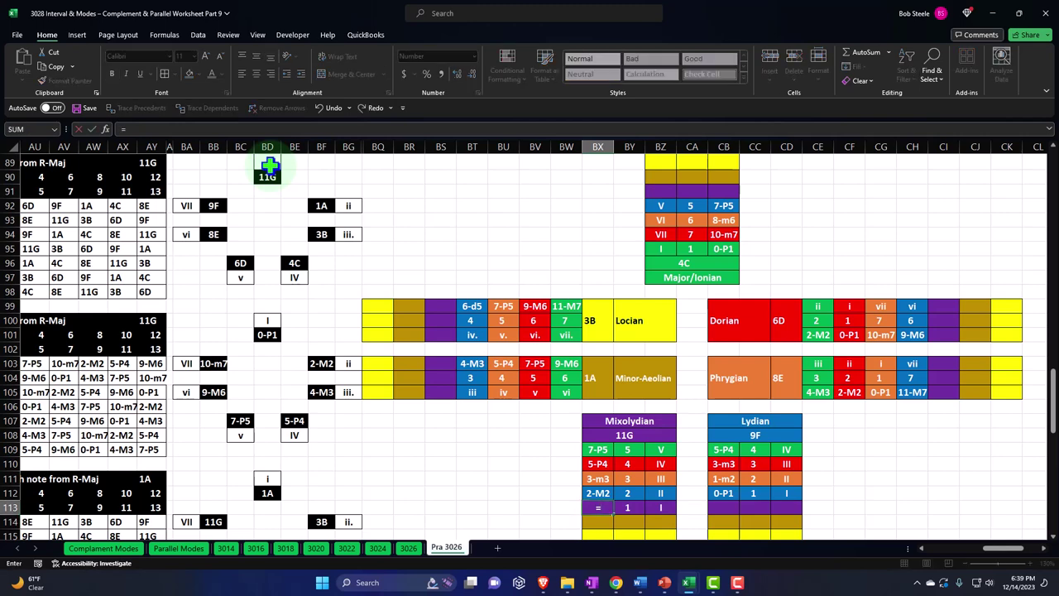
click(267, 334)
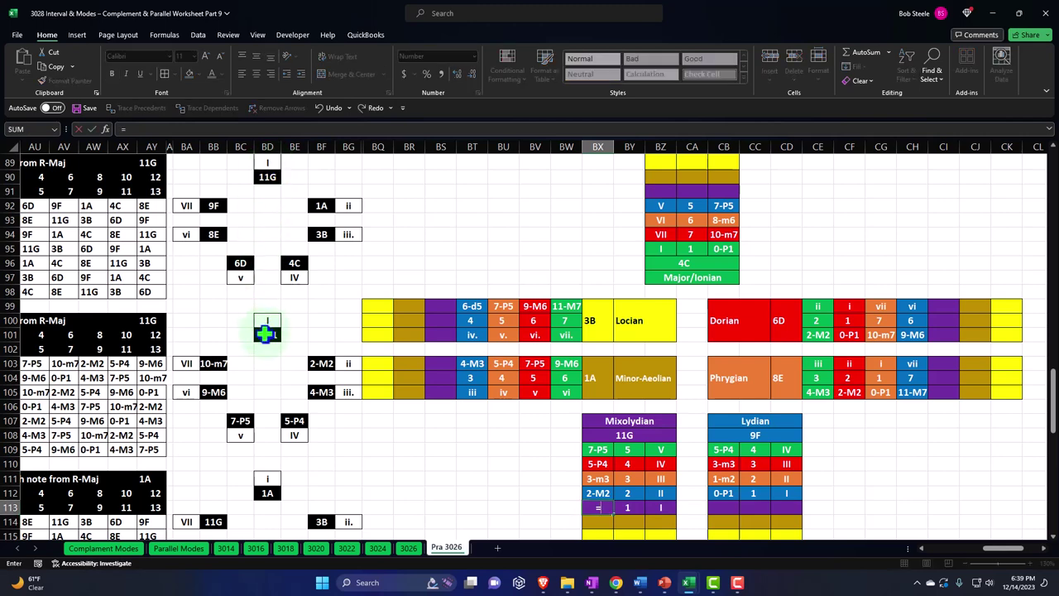
key(Return)
Link cell BS104 in the Minor-Aeolian block's purple column to the Mixolydian block's blue scale degree in BY112.
key(Up)
key(Up)
key(Up)
key(Up)
key(Up)
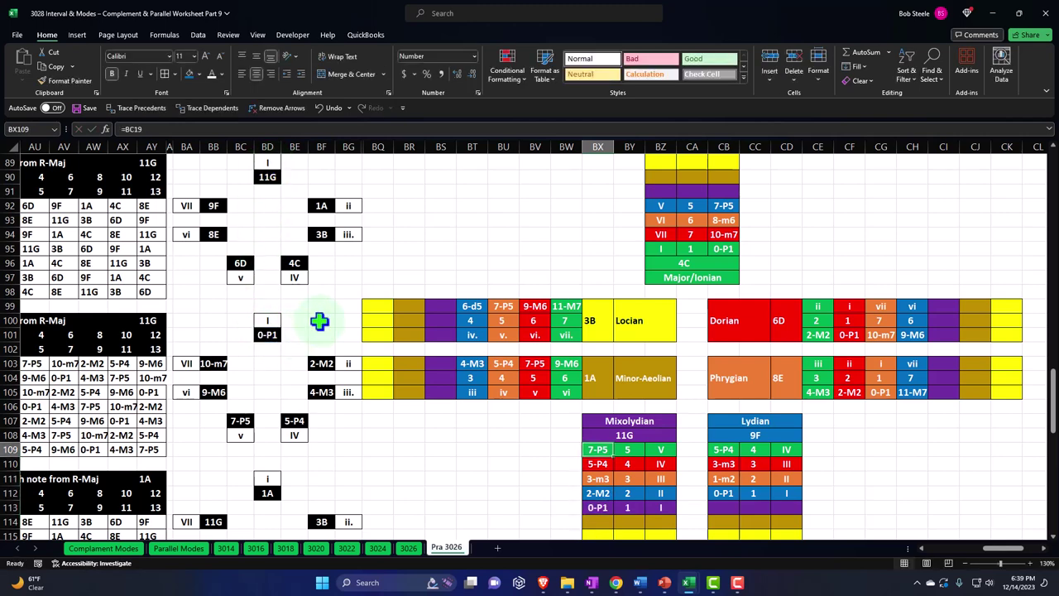
key(Left)
key(Left)
key(Left)
key(Left)
key(Up)
key(Up)
key(Up)
key(Up)
key(Up)
key(Left)
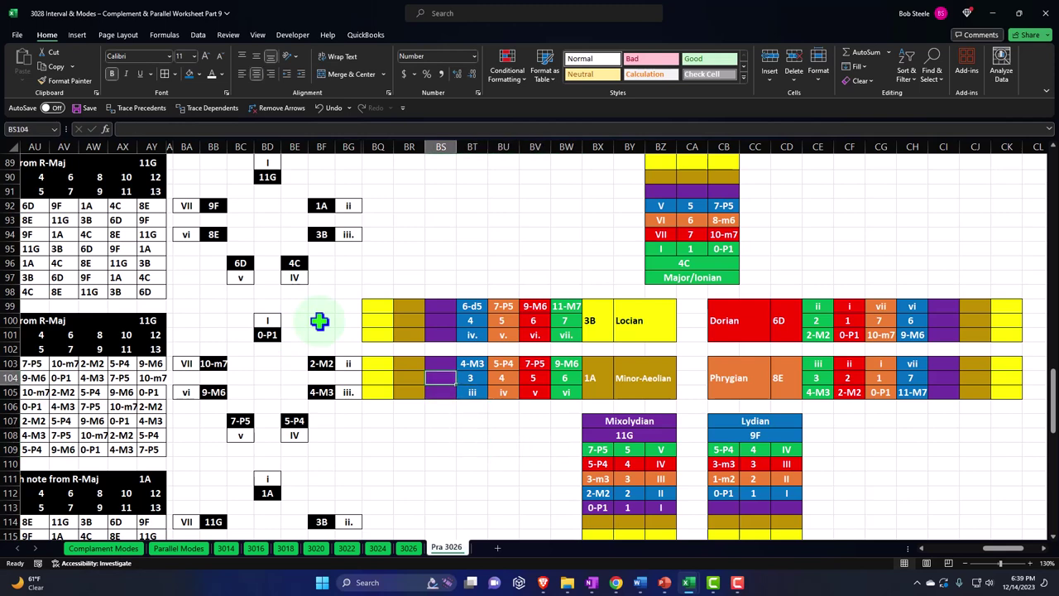
text(=)
key(Down)
key(Down)
key(Down)
key(Down)
key(Down)
key(Down)
key(Down)
key(Right)
key(Right)
key(Right)
key(Right)
key(Right)
key(Right)
key(Up)
key(Return)
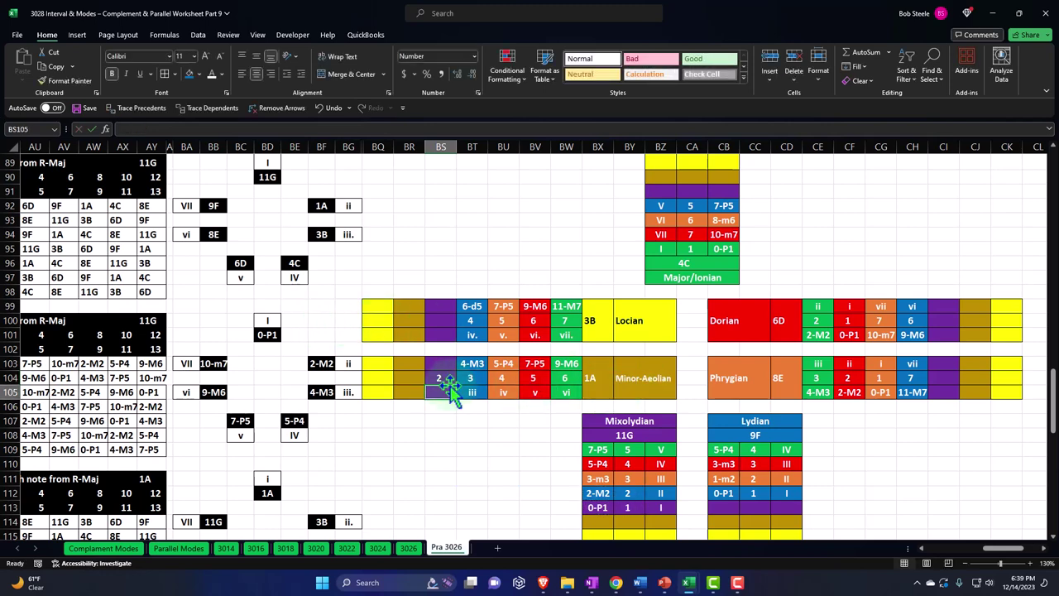
In the Minor-Aeolian block's purple column, link BS105 to the numeral in BG92 and BS103 to the interval in BF103.
text(=)
click(346, 206)
key(Return)
key(Up)
key(Up)
key(Up)
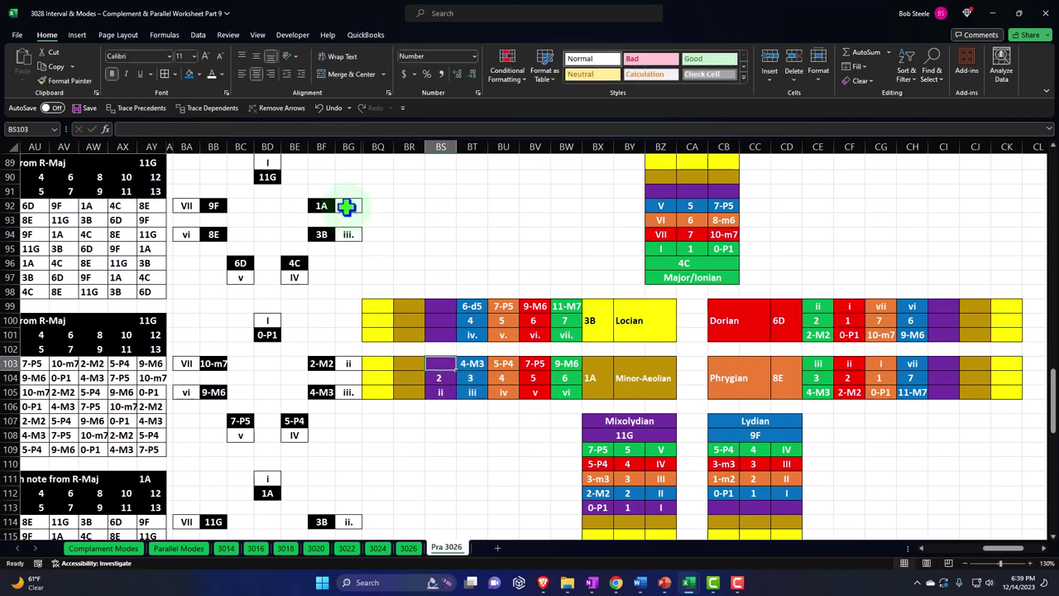
text(=)
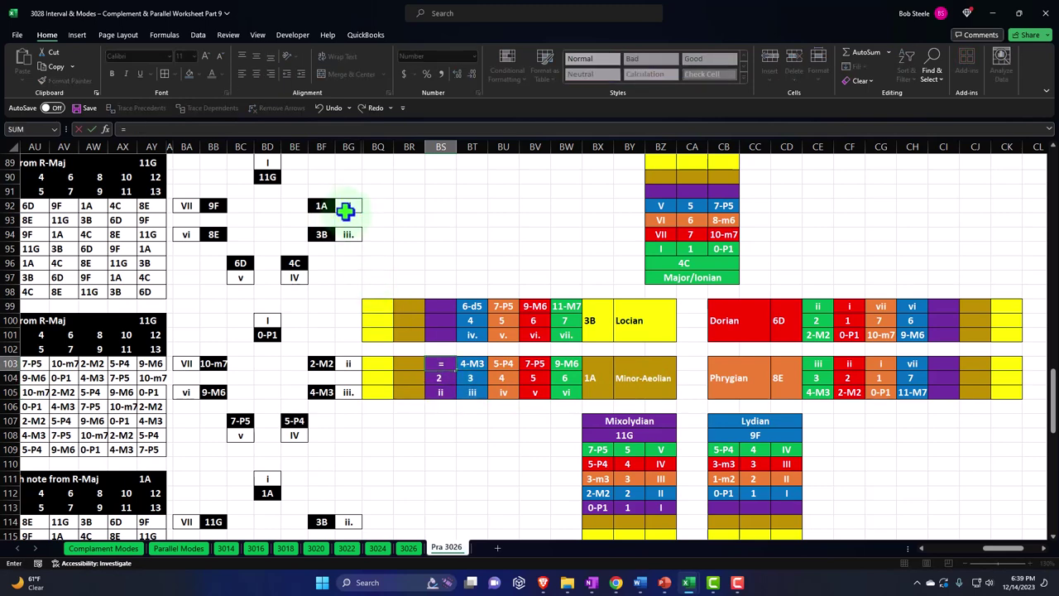
click(319, 364)
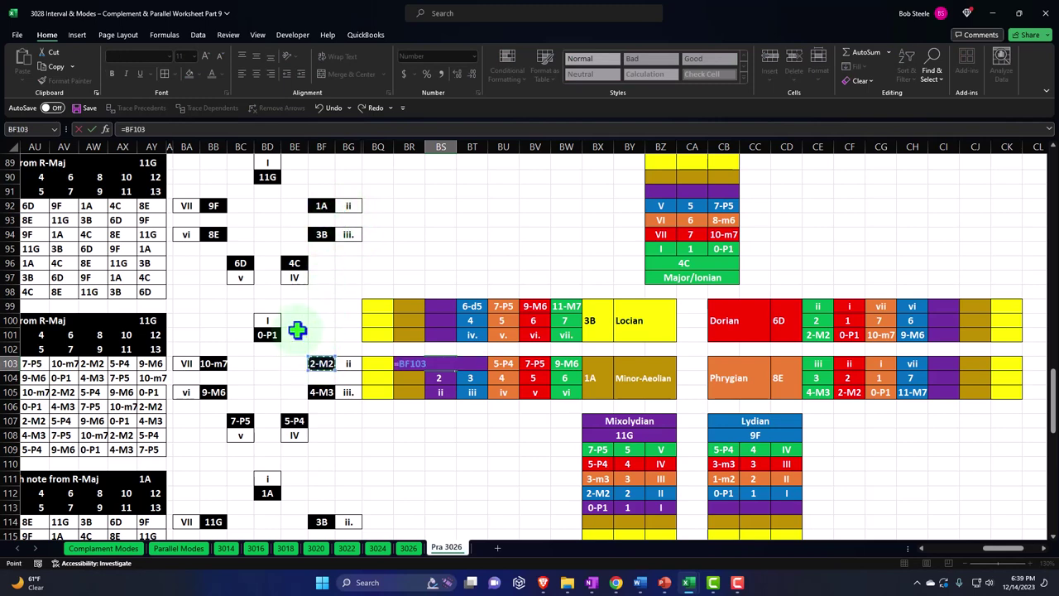
key(Return)
Link cell BS100 in the Locian block's purple column to the Minor-Aeolian scale degree in BT104.
key(Up)
key(Up)
key(Up)
key(Up)
text(=)
key(Down)
key(Down)
key(Down)
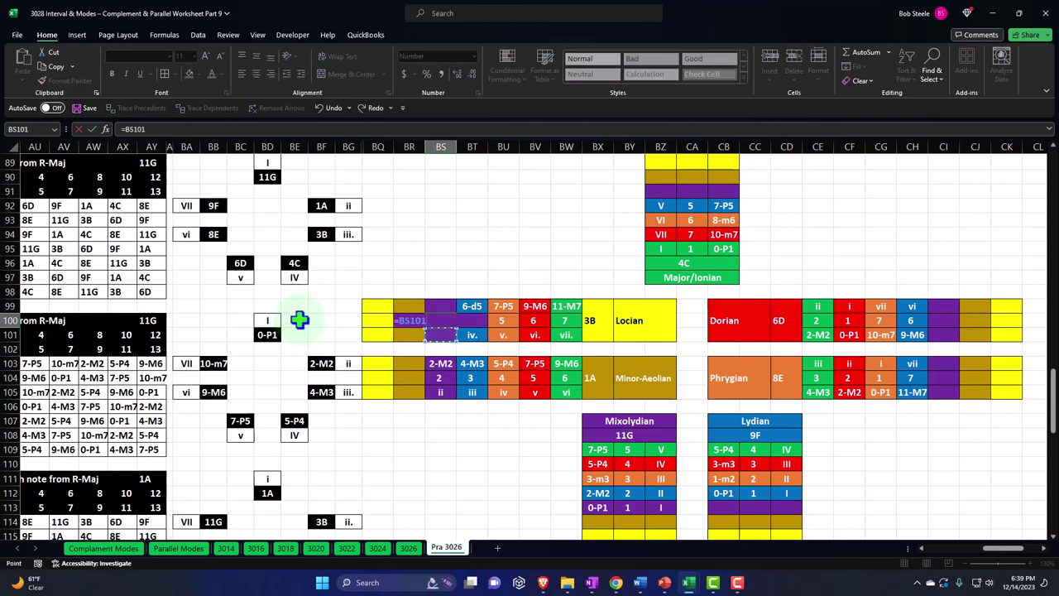
key(Return)
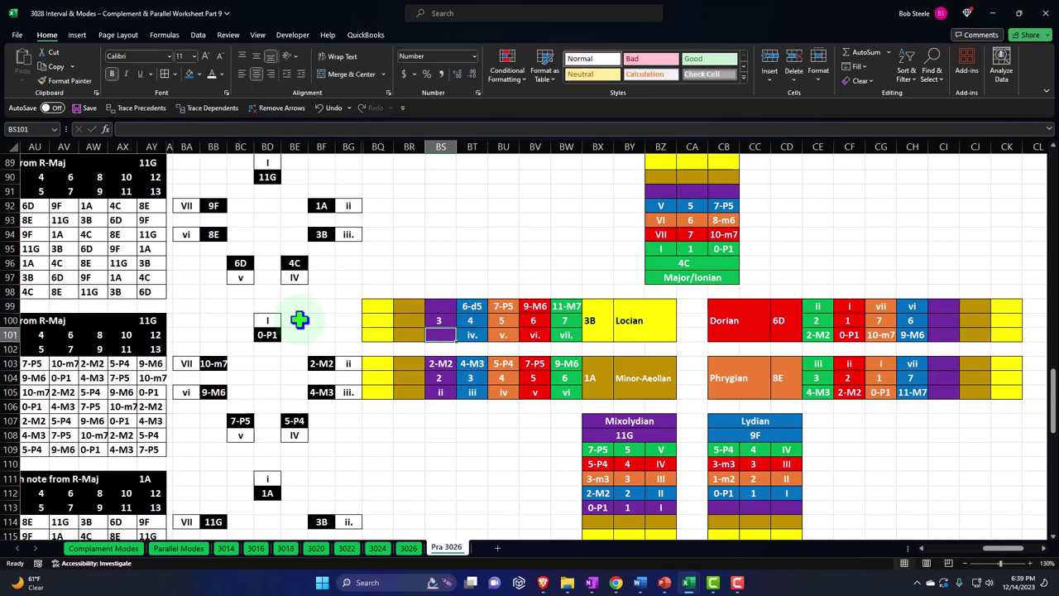
In the Locian block's purple column, link BS101 to the numeral in BG94 and BS99 to the interval in BF105.
text(=)
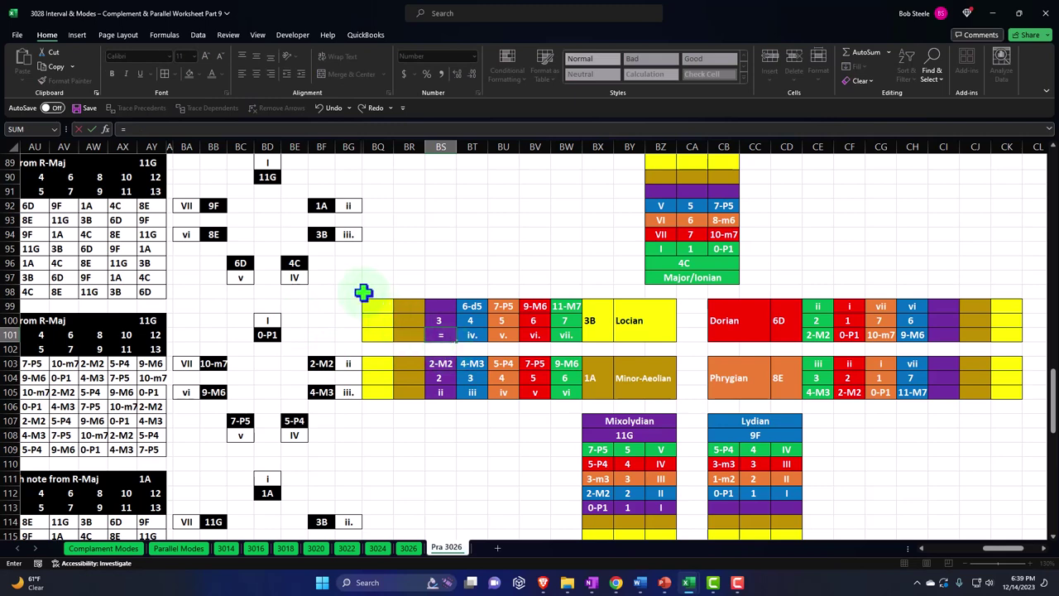
click(346, 235)
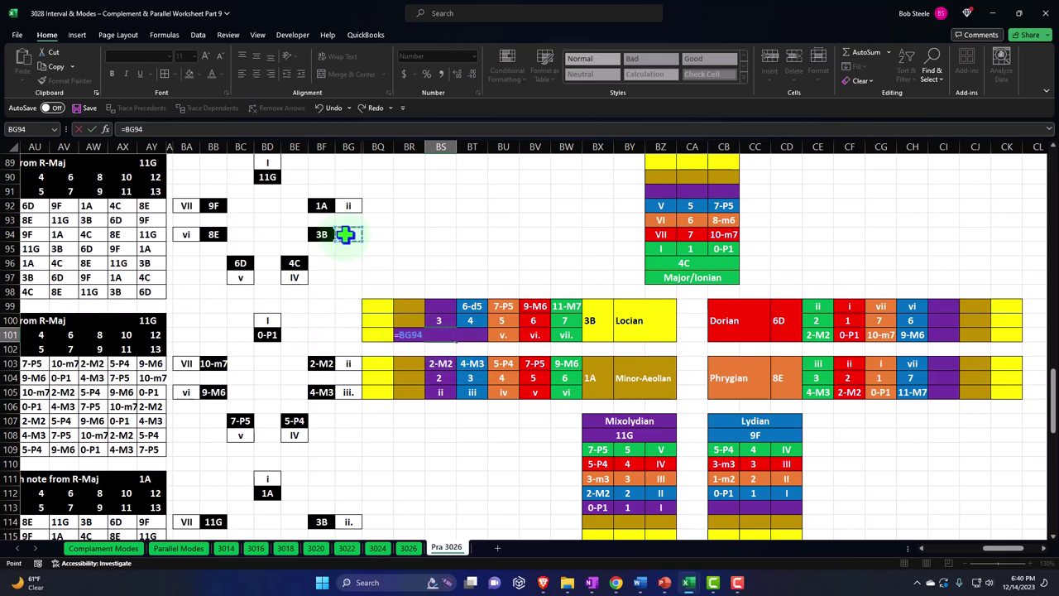
key(Return)
key(Up)
key(Up)
key(Up)
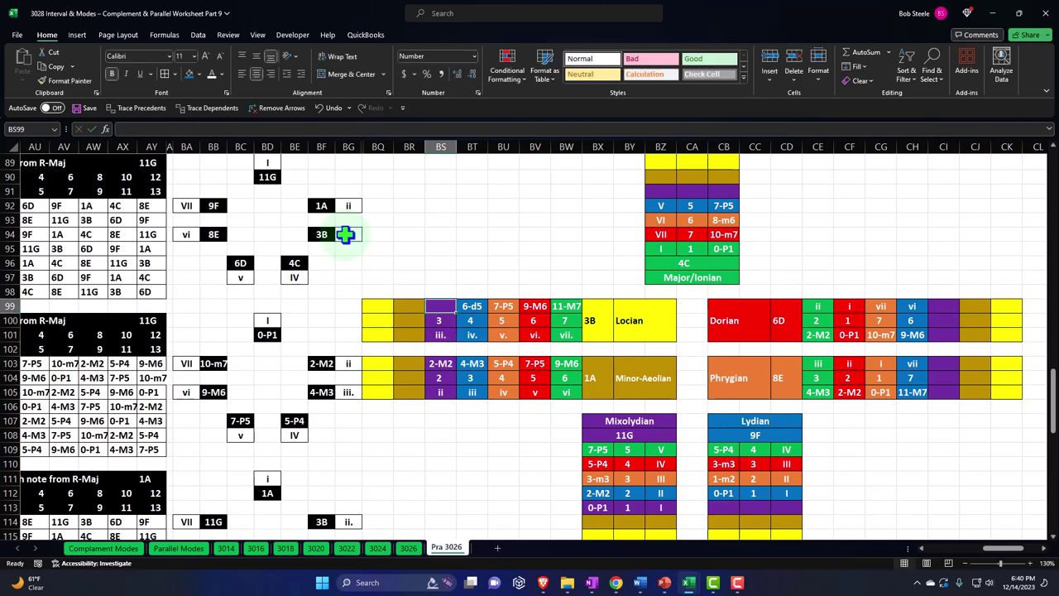
text(=)
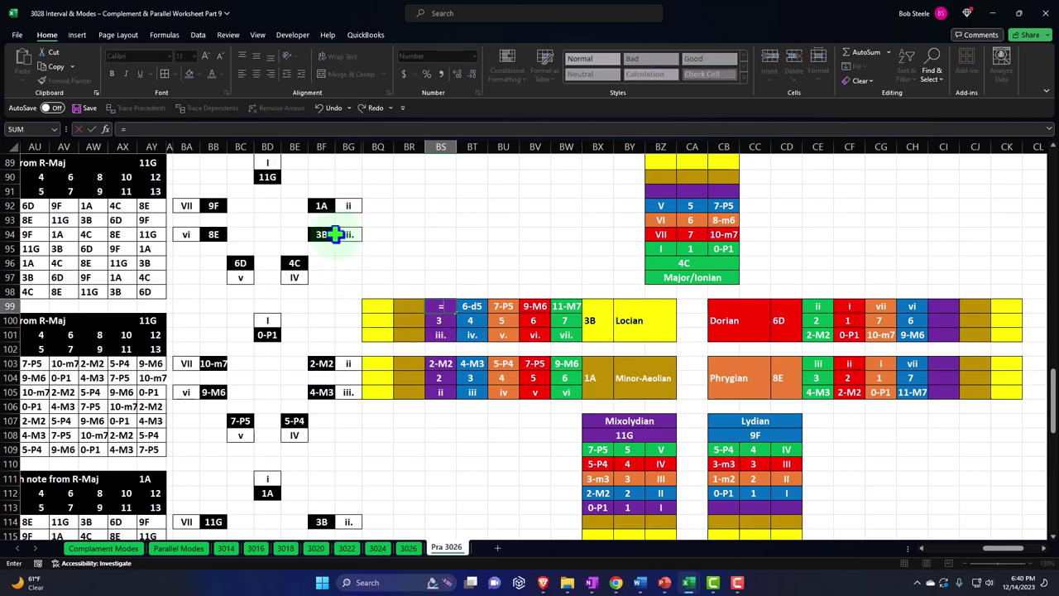
click(321, 392)
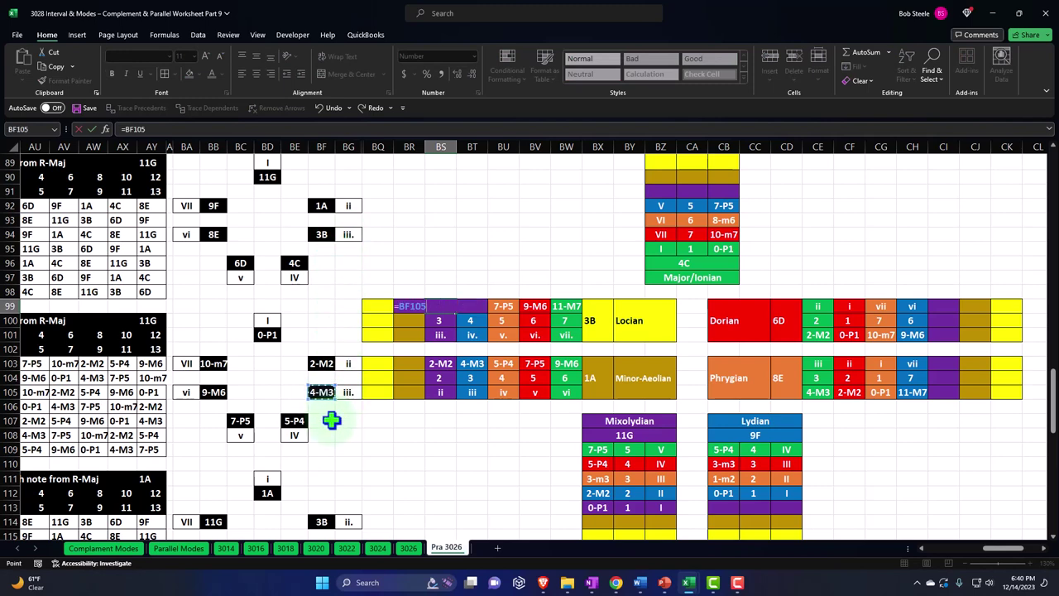
key(Return)
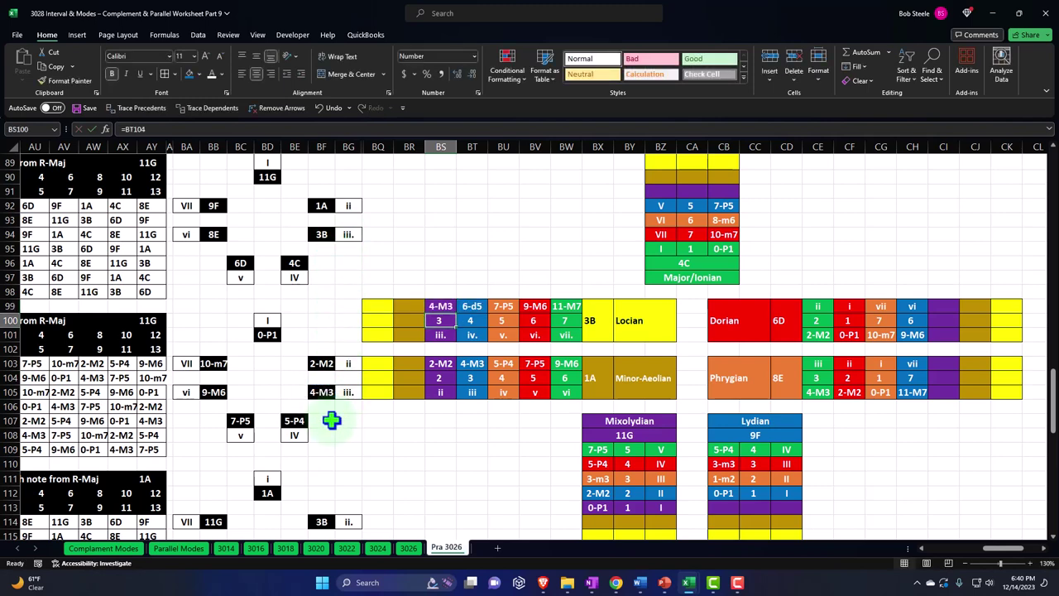
Link cell CA91 in the Major/Ionian block's purple row to the Locian scale degree in BT100.
click(695, 190)
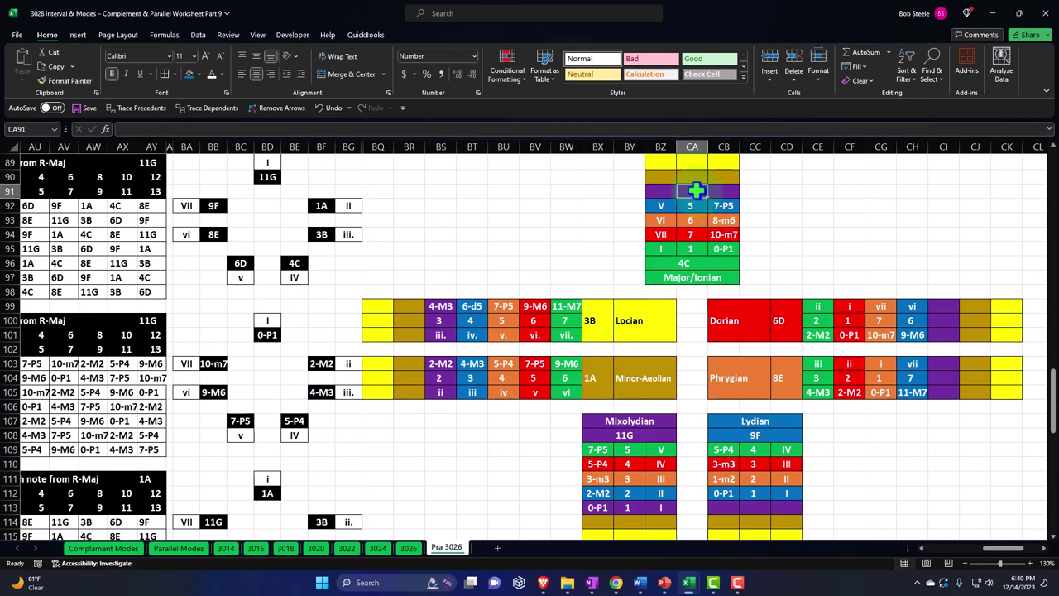
text(=)
key(Down)
key(Down)
key(Down)
key(Down)
key(Down)
key(Left)
key(Left)
key(Left)
key(Left)
key(Left)
key(Down)
key(Down)
key(Down)
key(Down)
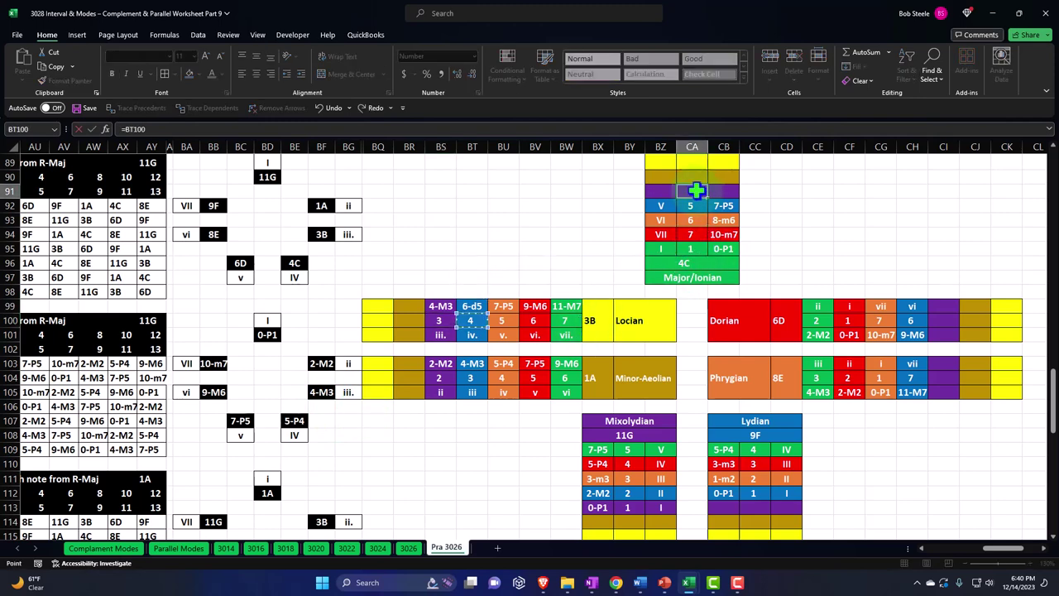
key(Return)
In the Major/Ionian block's purple row, link BZ91 to the numeral in BE97 and CB91 to the interval in BE107.
key(Up)
key(Left)
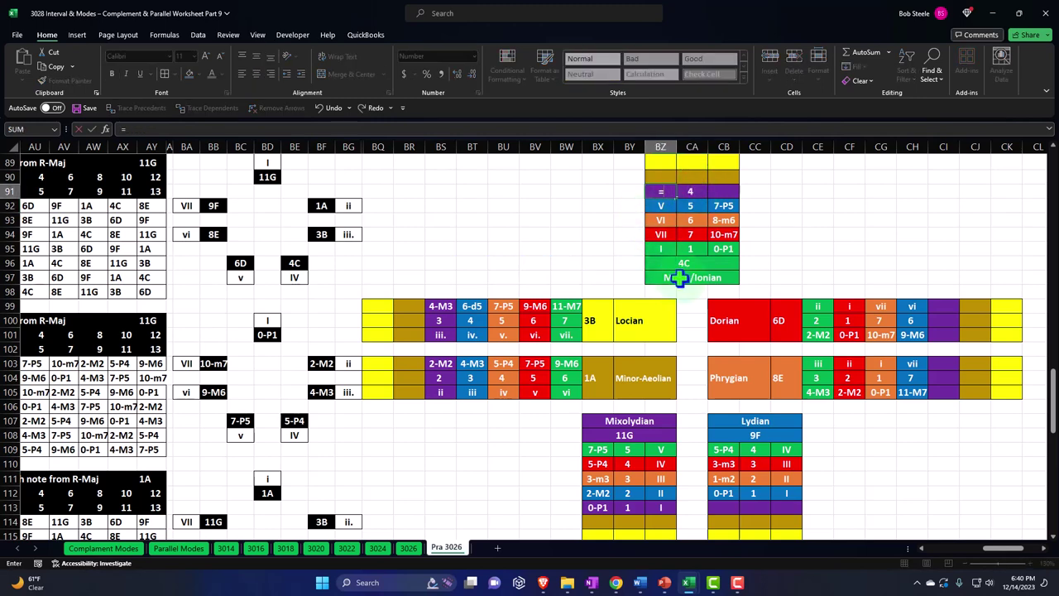
click(291, 277)
key(Return)
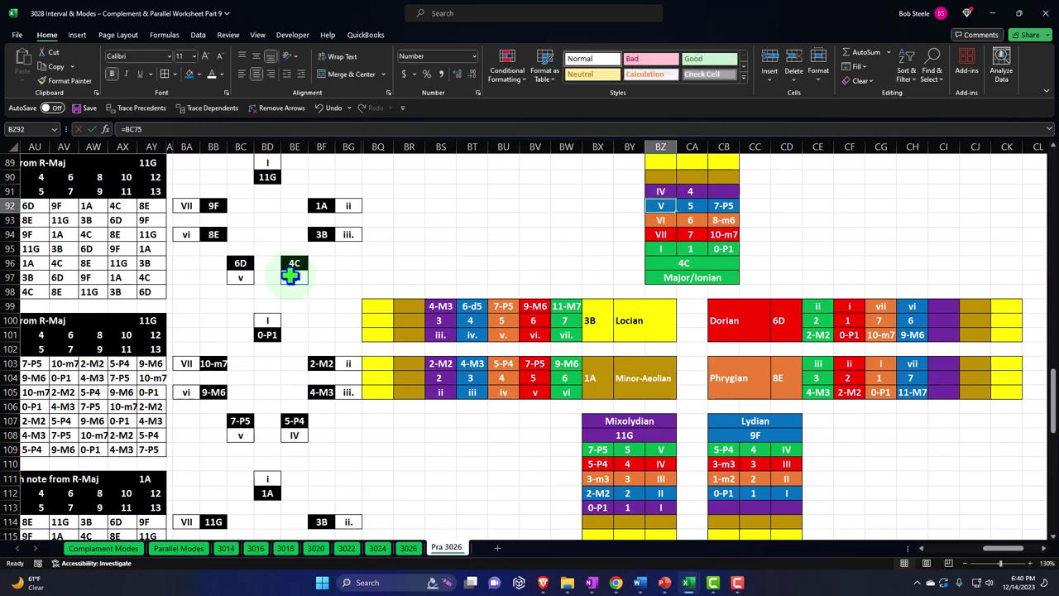
key(Right)
key(Right)
key(Up)
text(=)
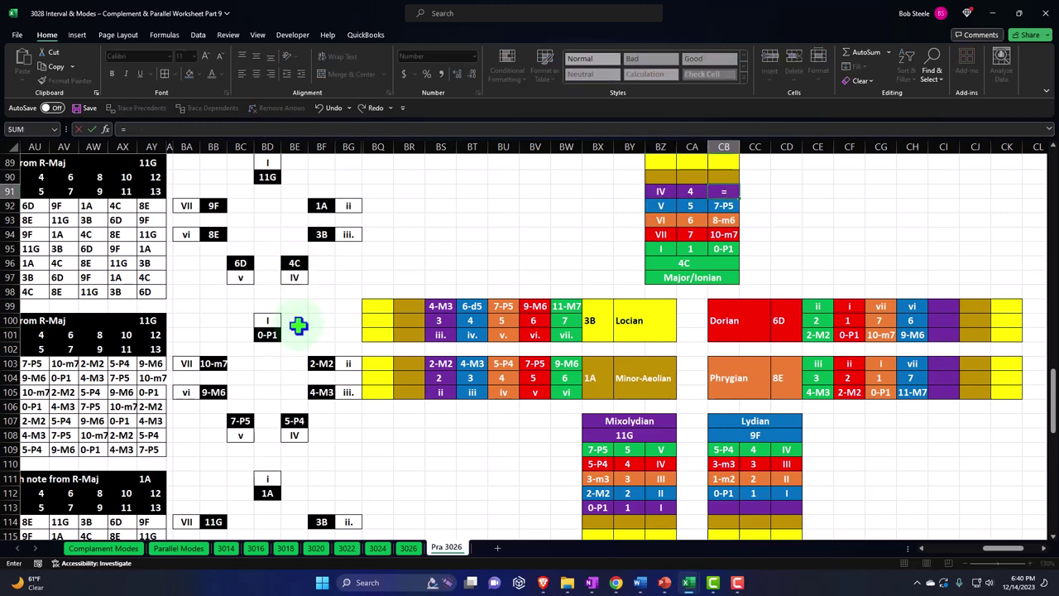
click(295, 420)
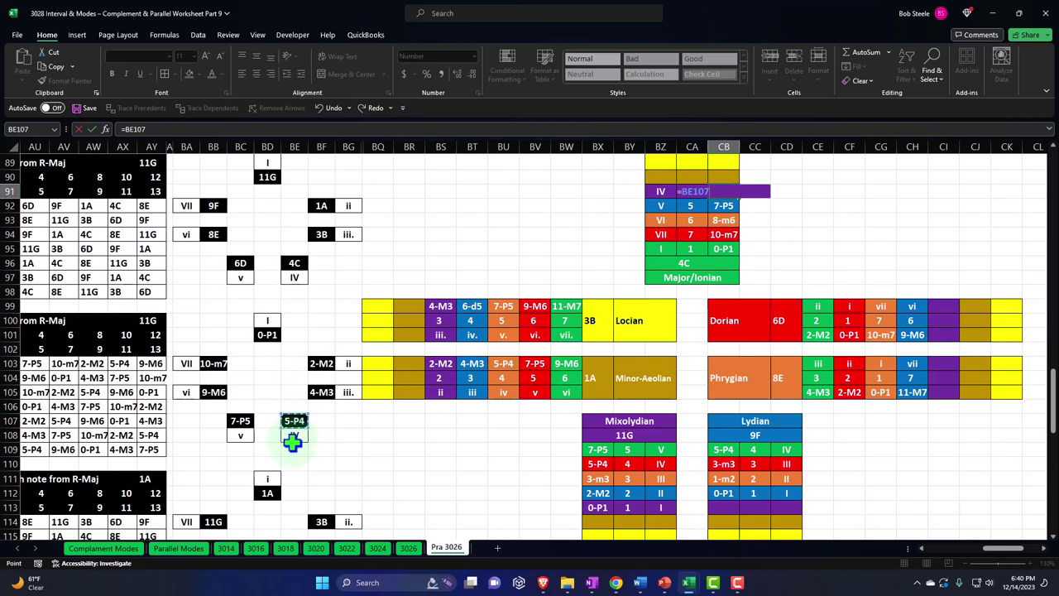
key(Return)
key(Down)
key(Down)
key(Down)
key(Down)
key(Down)
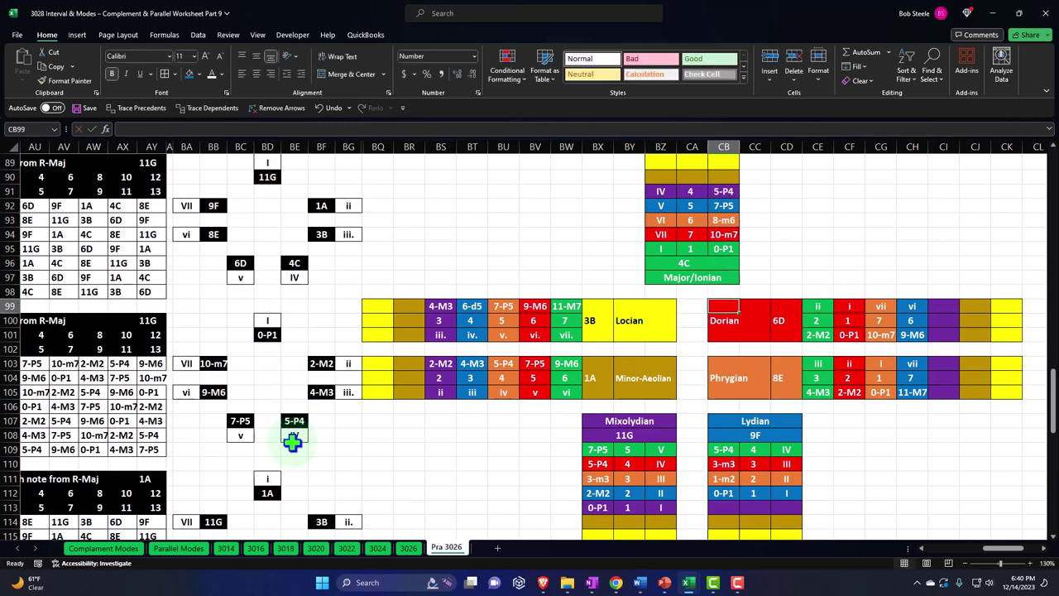
Link cell CI100 in the Dorian block's purple column to the Major/Ionian scale degree in CA92.
key(Right)
key(Right)
key(Right)
key(Right)
key(Right)
key(Right)
key(Right)
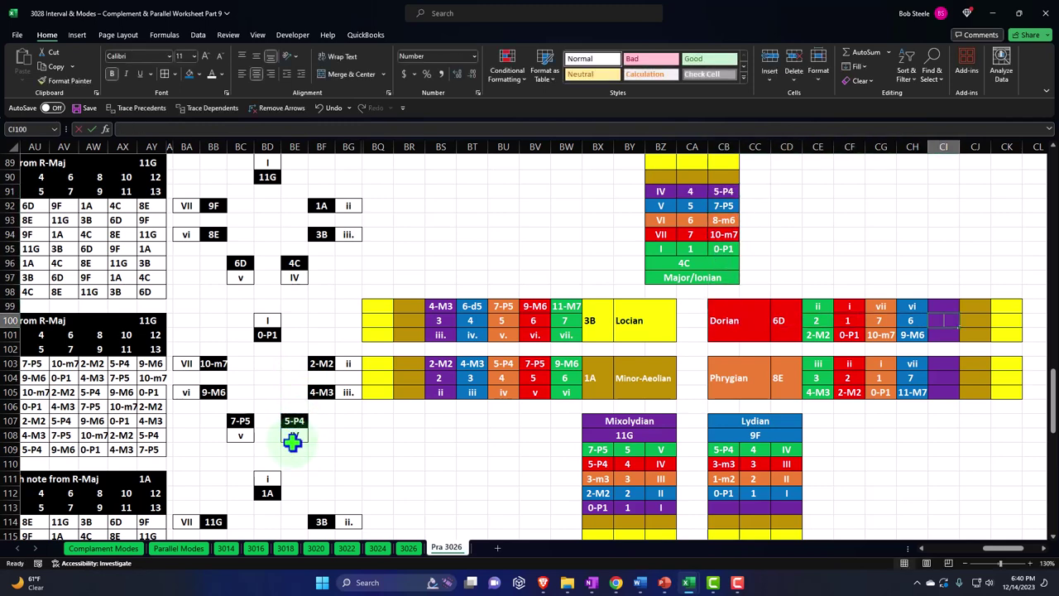
text(=)
key(Up)
key(Up)
key(Up)
key(Up)
key(Up)
key(Up)
key(Up)
key(Left)
key(Left)
key(Left)
key(Left)
key(Left)
key(Left)
key(Left)
key(Left)
key(Return)
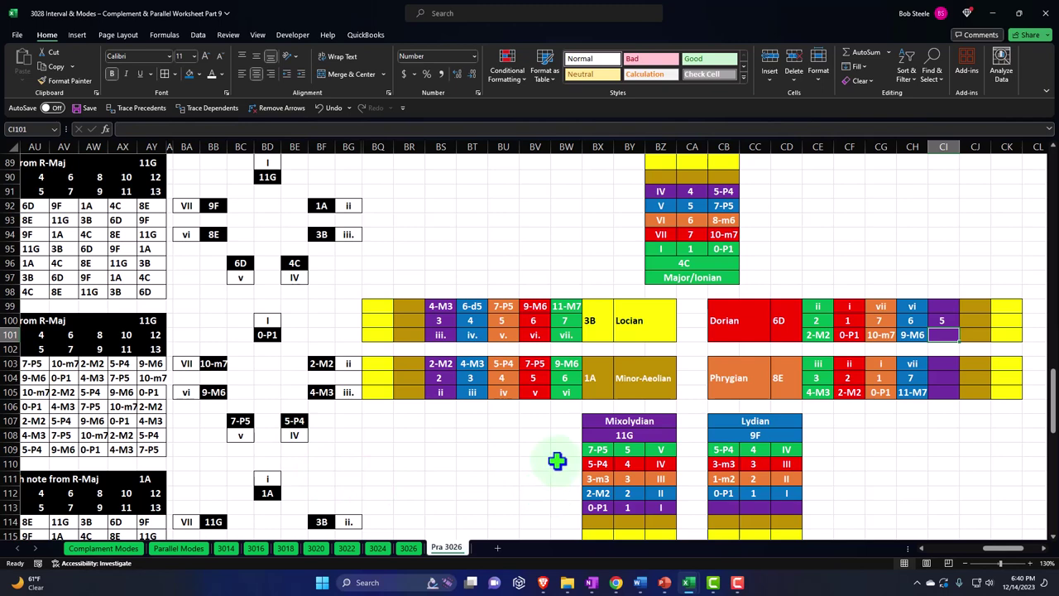
In the Dorian block's purple column, link CI99 to the numeral in BC97 and CI101 to the interval in BC107.
key(Up)
key(Up)
text(=)
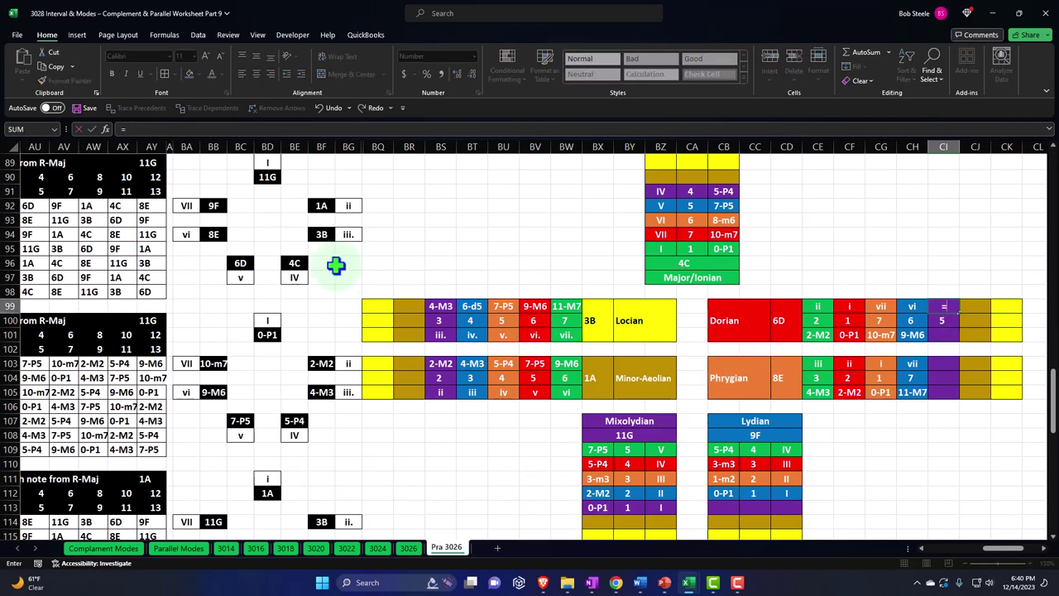
click(240, 279)
key(Return)
key(Down)
text(=)
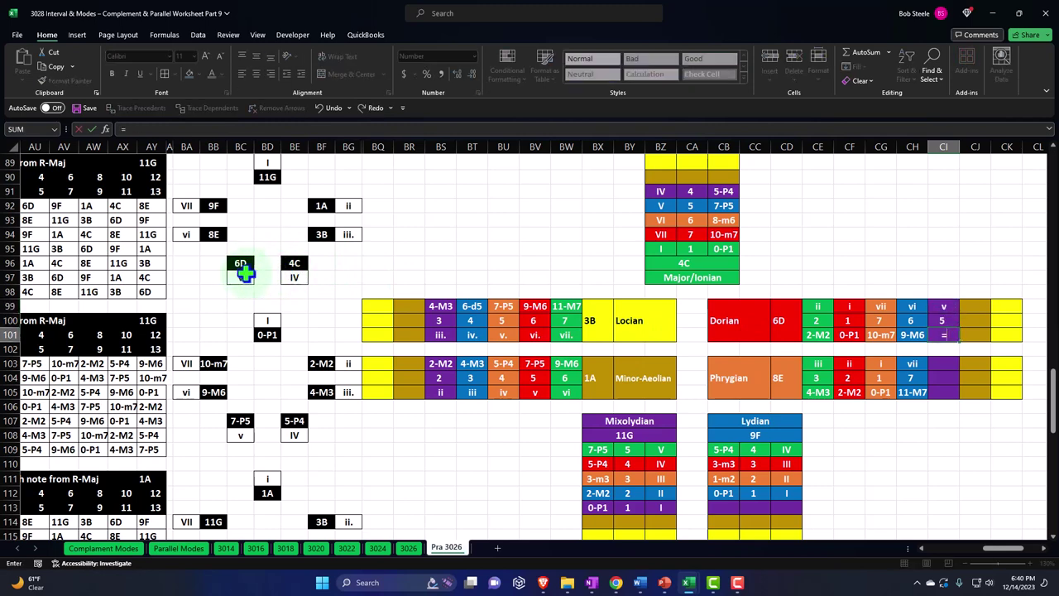
click(237, 424)
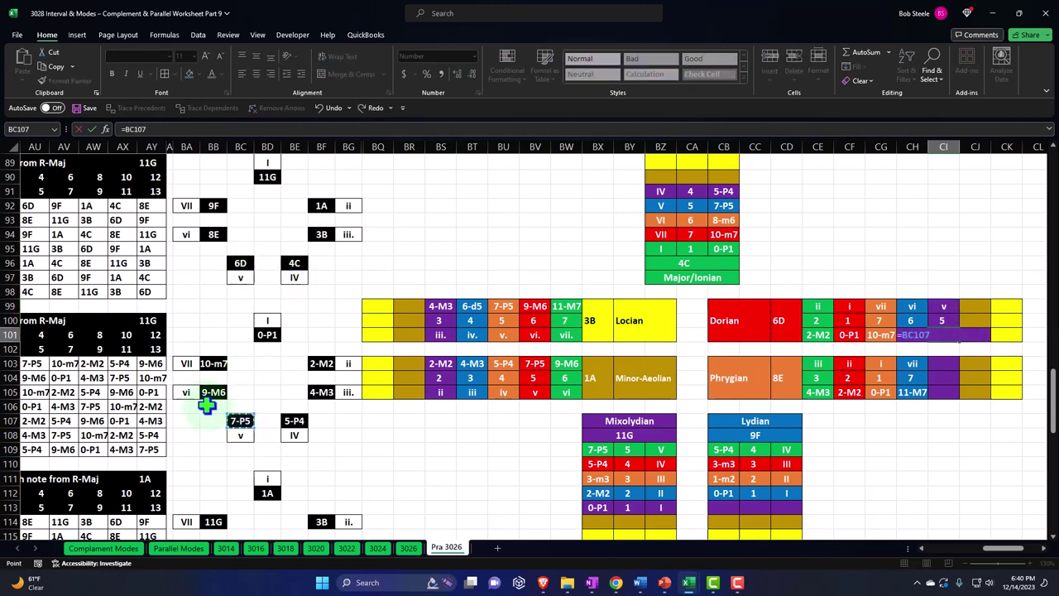
key(Return)
Link cell CI104 in the Phrygian block's purple column to the Dorian scale degree in CH100.
key(Down)
key(Down)
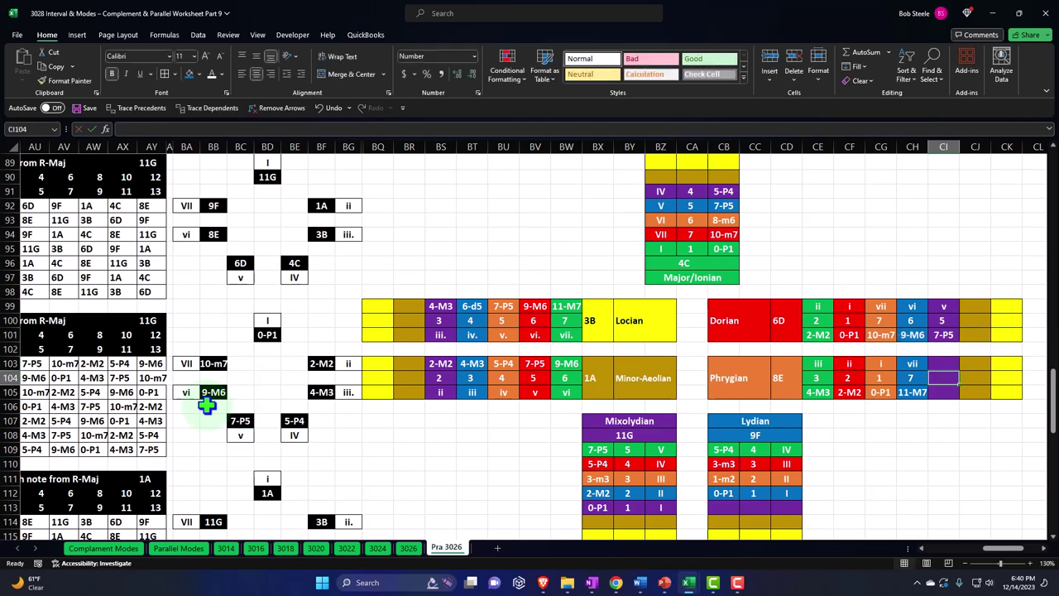
text(=)
key(Up)
key(Up)
key(Up)
key(Up)
key(Left)
key(Return)
In the Phrygian block's purple column, link CI103 to the numeral in BA94 and CI105 to the interval in BB105.
key(Up)
key(Up)
text(=)
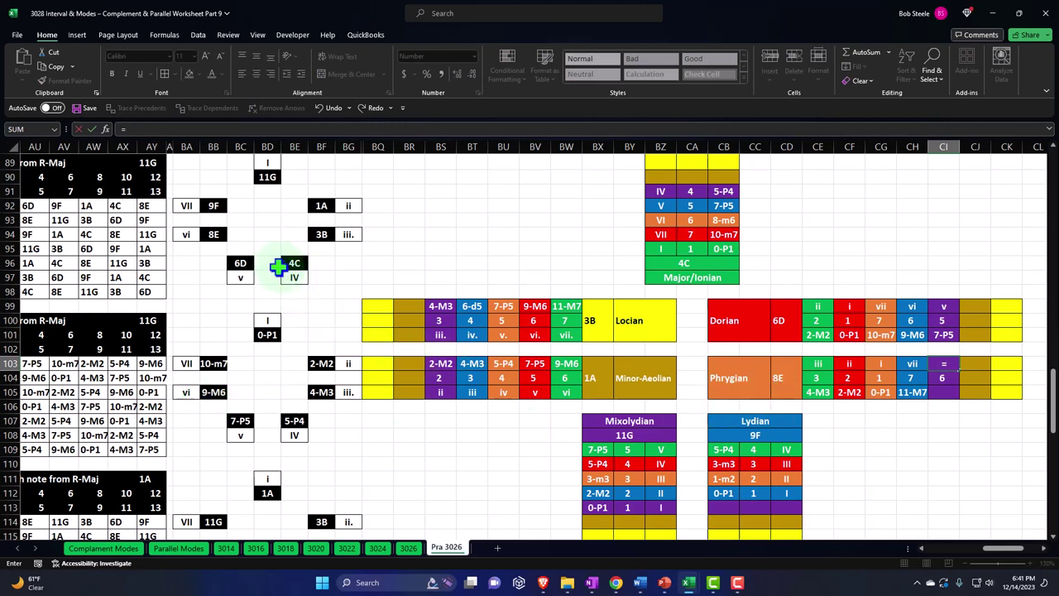
click(188, 238)
key(Return)
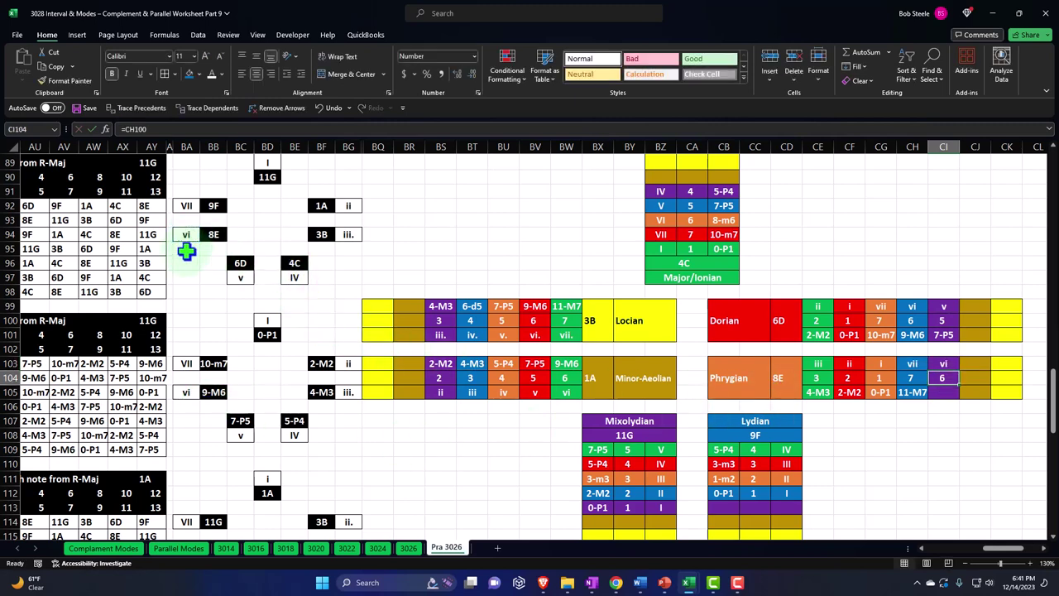
key(Return)
text(=)
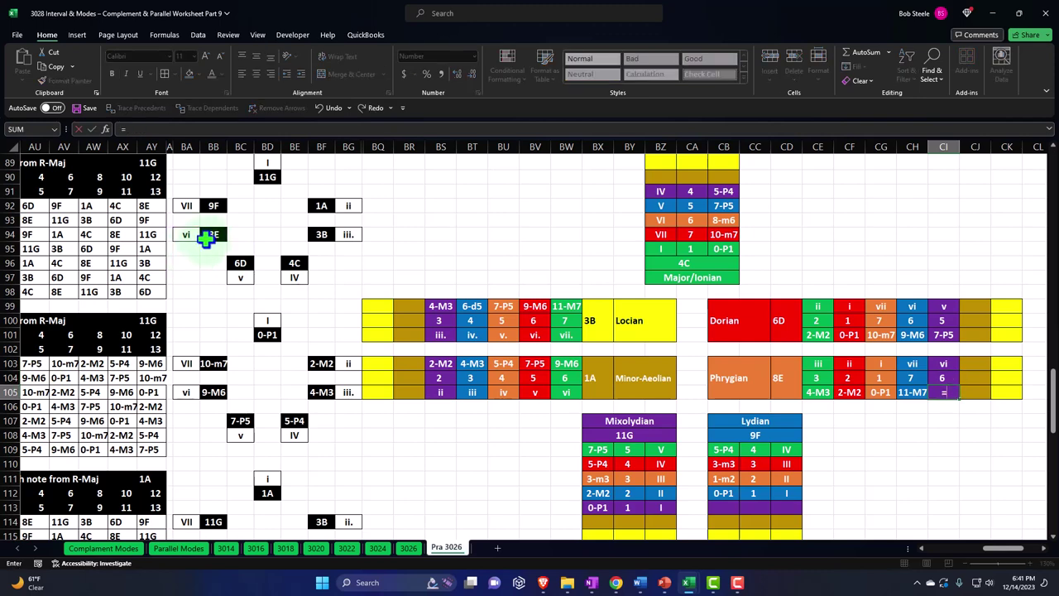
click(214, 392)
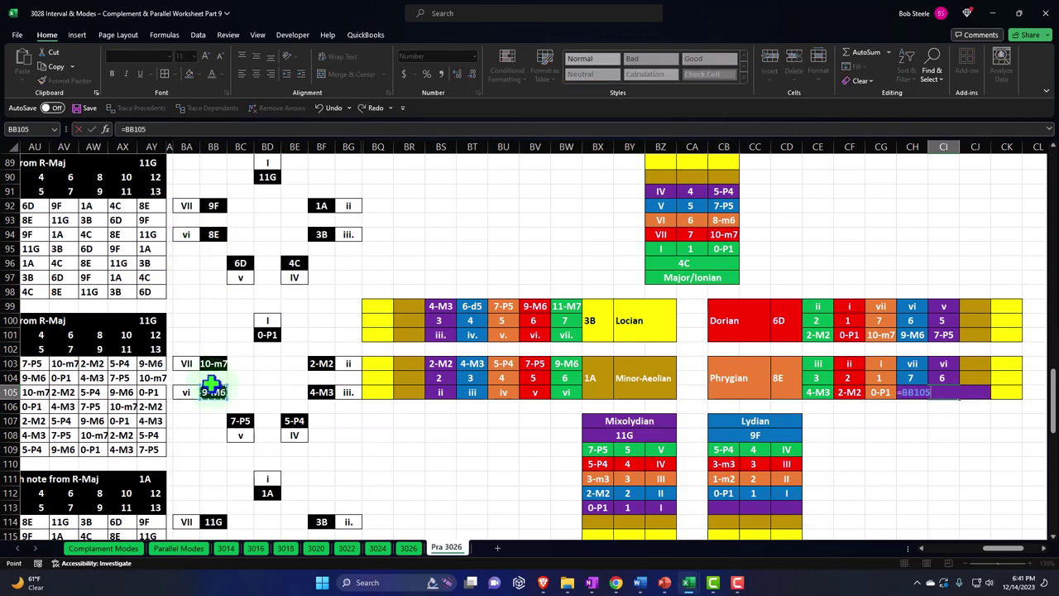
key(Return)
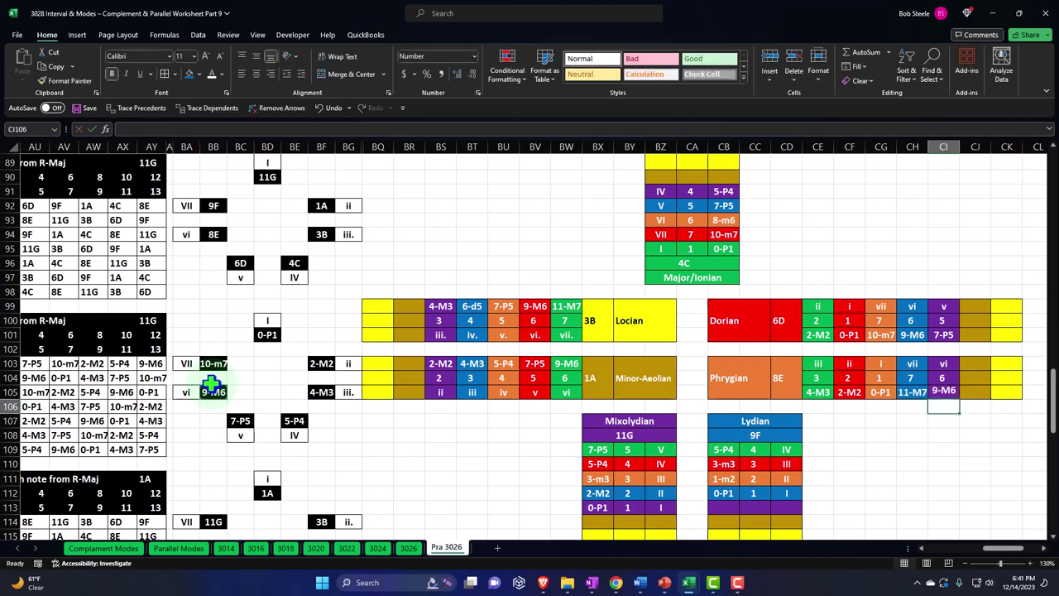
Link cell CC113 in the Lydian block's purple row to the Phrygian scale degree in CH104.
key(Down)
key(Down)
key(Down)
key(Down)
key(Down)
key(Left)
key(Left)
key(Left)
key(Left)
key(Left)
key(Left)
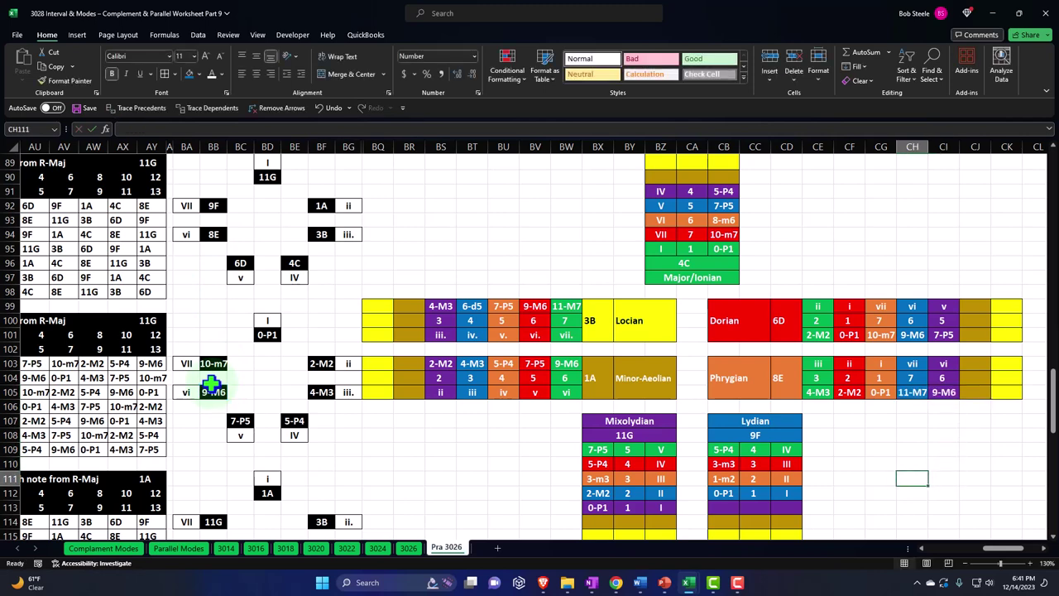
key(Down)
key(Down)
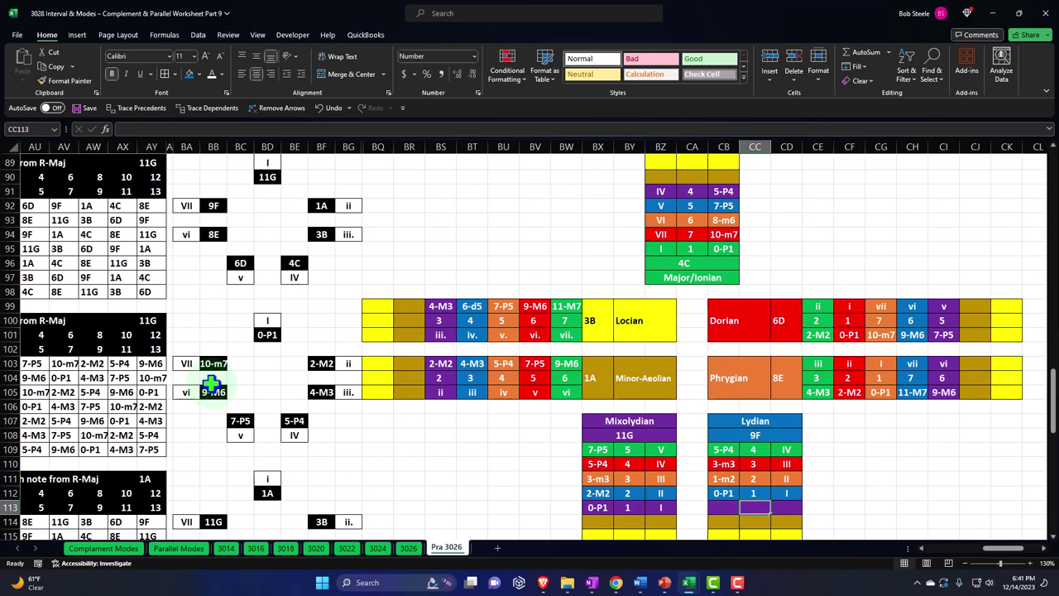
text(=)
key(Right)
key(Right)
key(Right)
key(Right)
key(Up)
key(Up)
key(Up)
key(Up)
key(Up)
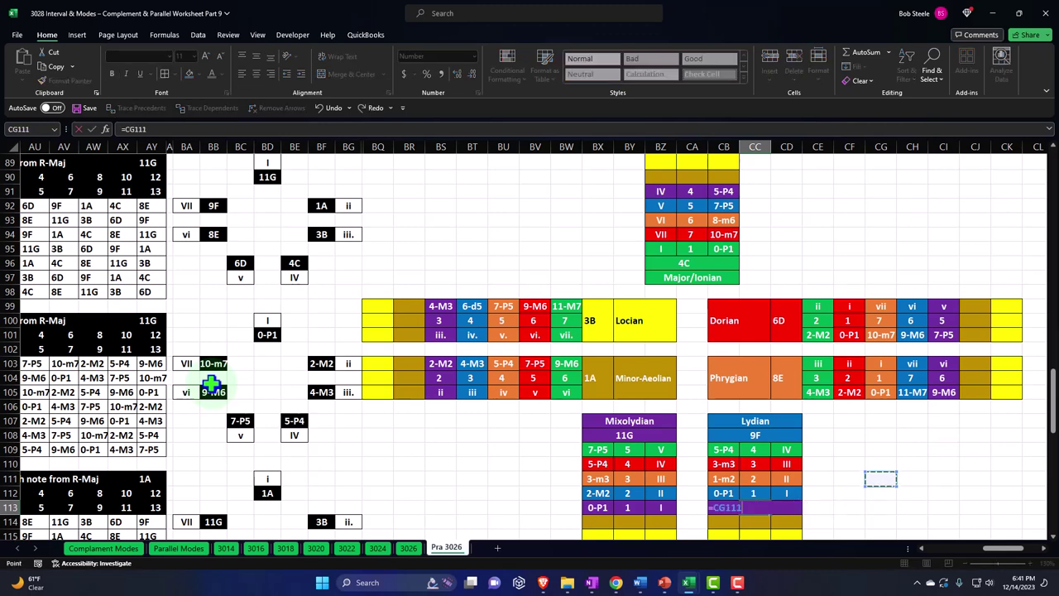
key(Up)
key(Up)
key(Up)
key(Tab)
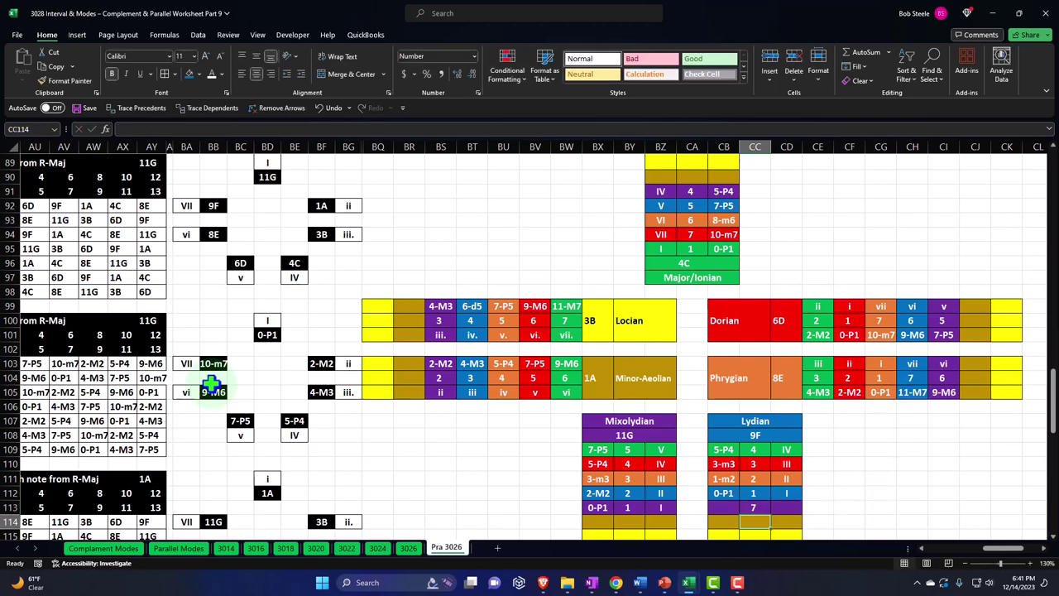
In the Lydian block's purple row, link CD113 to the numeral in BA92 and CB113 to the interval in BB103.
text(=)
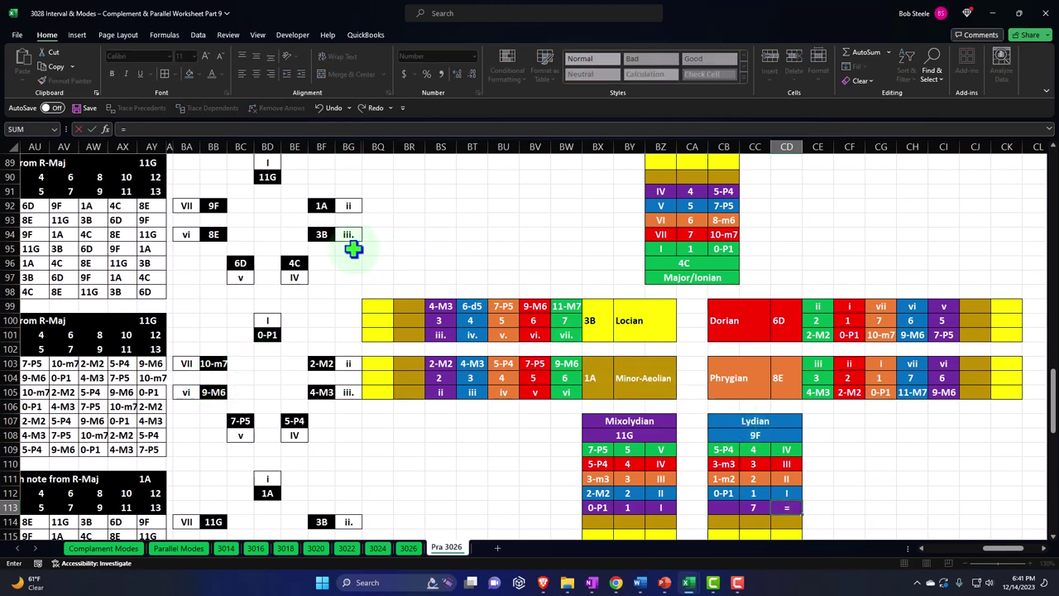
click(184, 206)
key(Return)
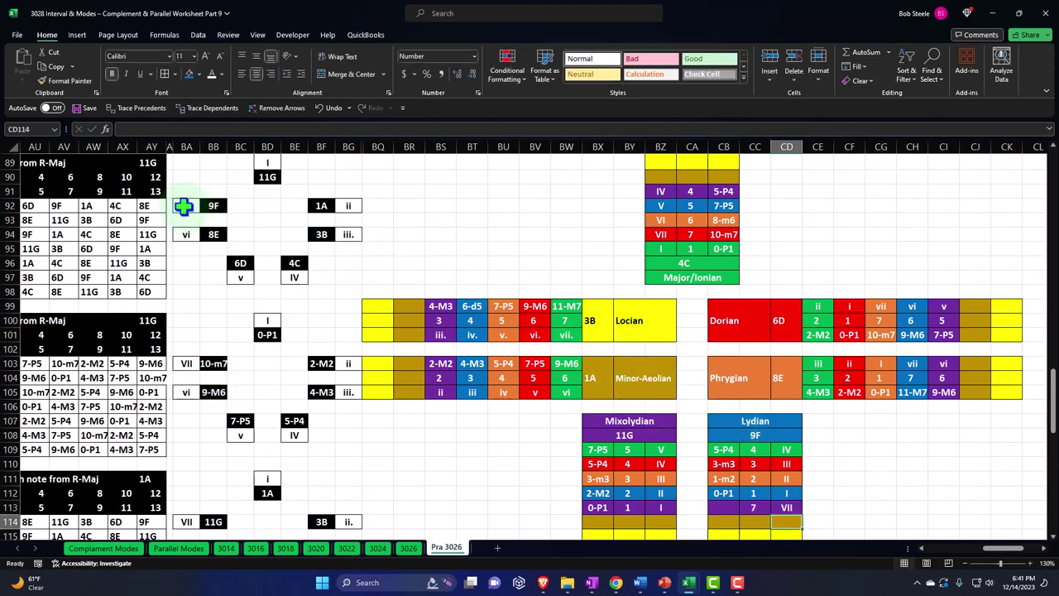
key(Up)
key(Left)
key(Left)
text(=)
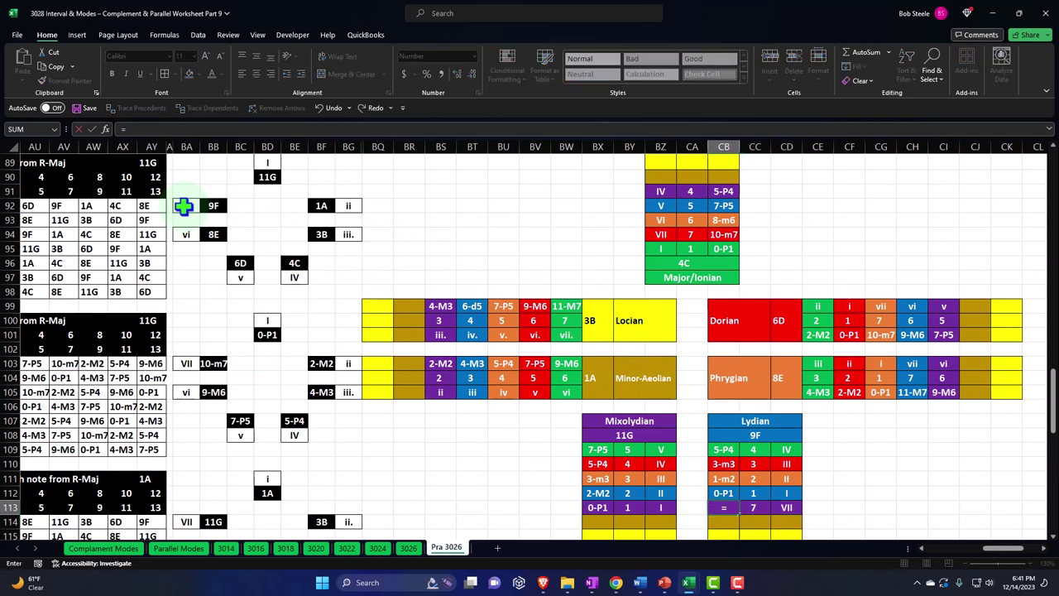
click(214, 362)
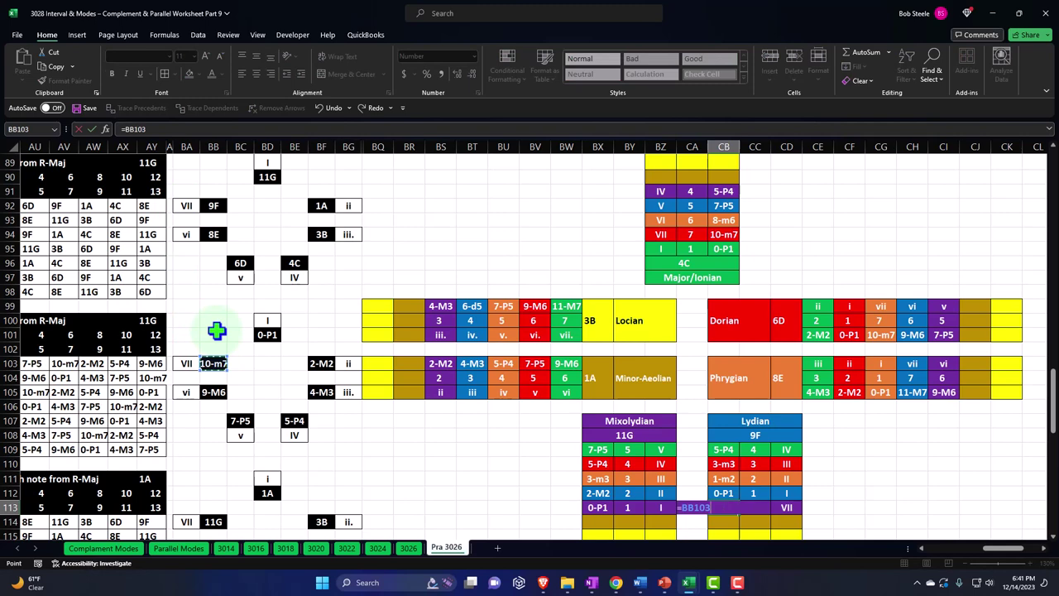
key(Return)
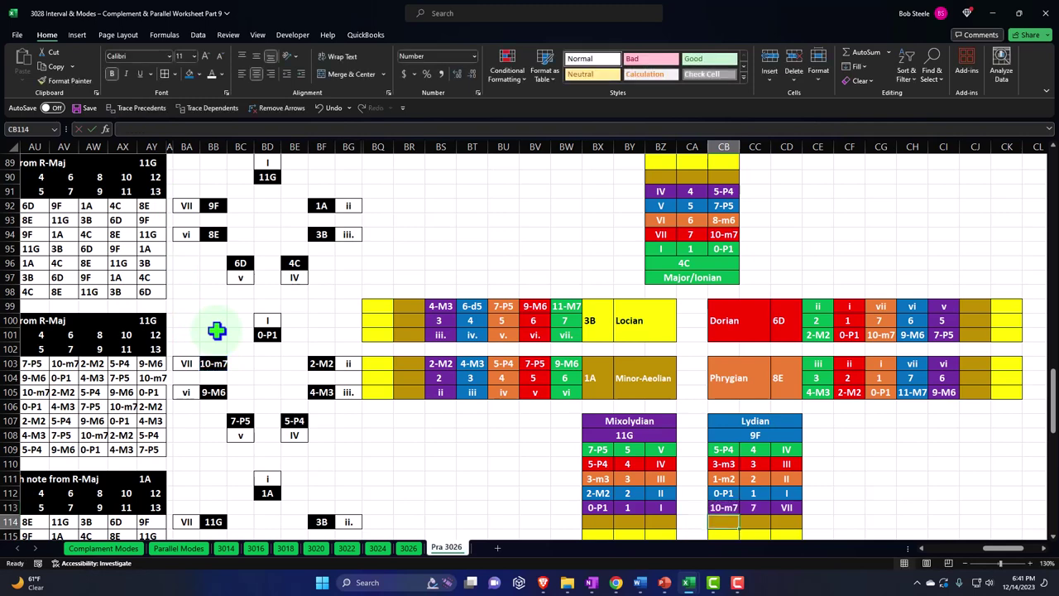
Link cell BR104 in the Minor-Aeolian block's gold column to the Mixolydian scale degree in BY113.
key(Left)
key(Left)
key(Up)
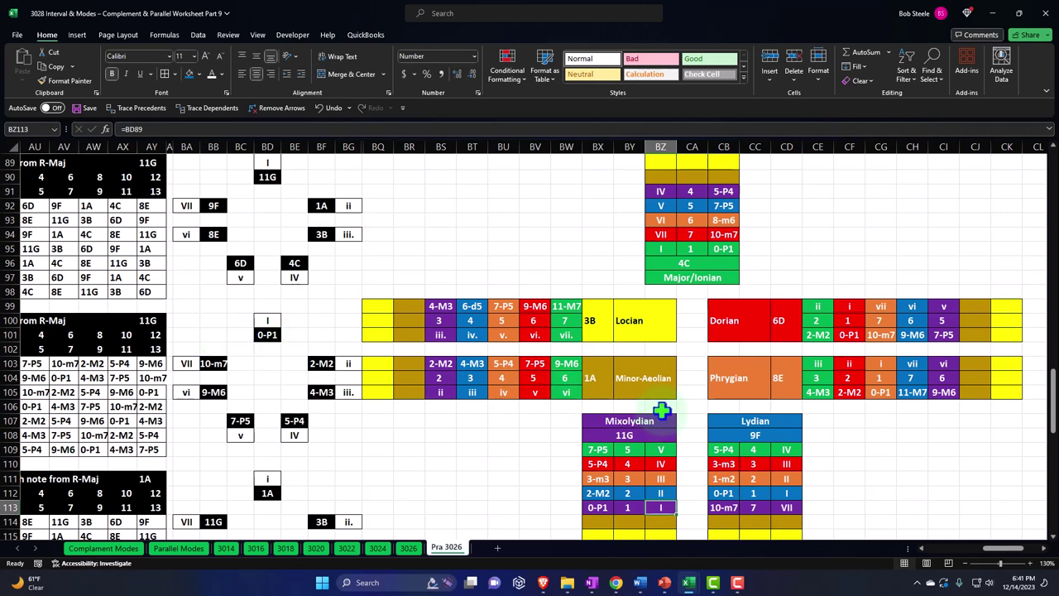
click(631, 386)
key(Left)
key(Left)
key(Left)
key(Left)
key(Left)
key(Left)
key(Left)
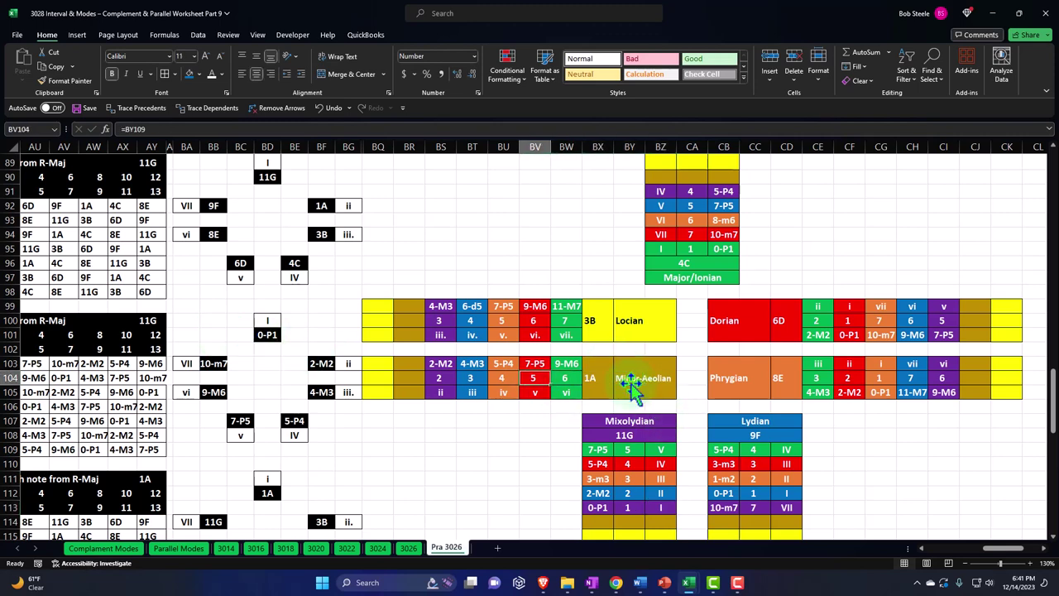
text(=)
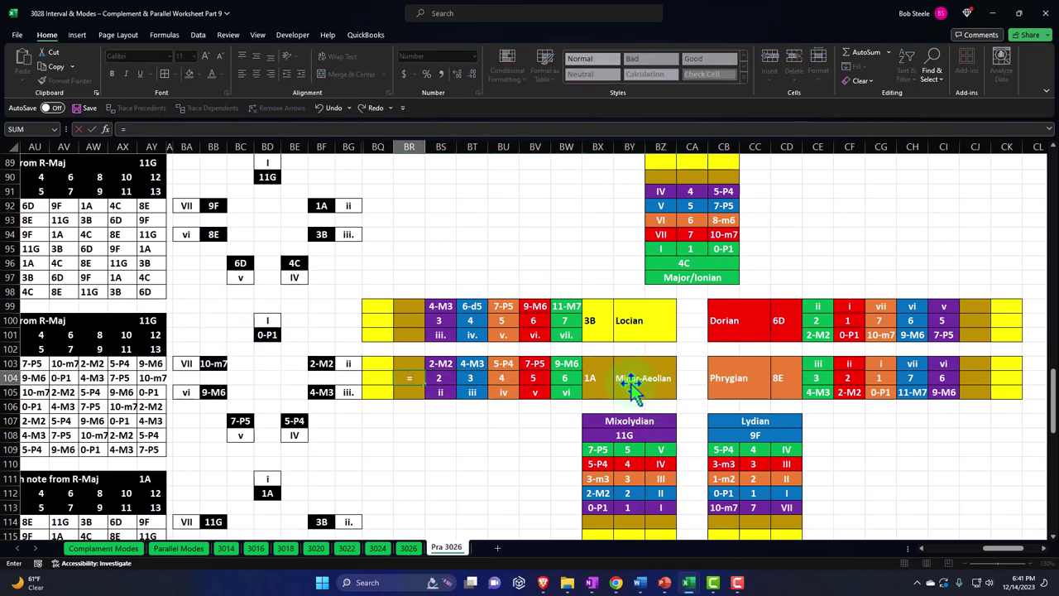
key(Down)
key(Down)
key(Down)
key(Down)
key(Down)
key(Down)
key(Down)
key(Down)
key(Right)
key(Right)
key(Right)
key(Right)
key(Right)
key(Right)
key(Right)
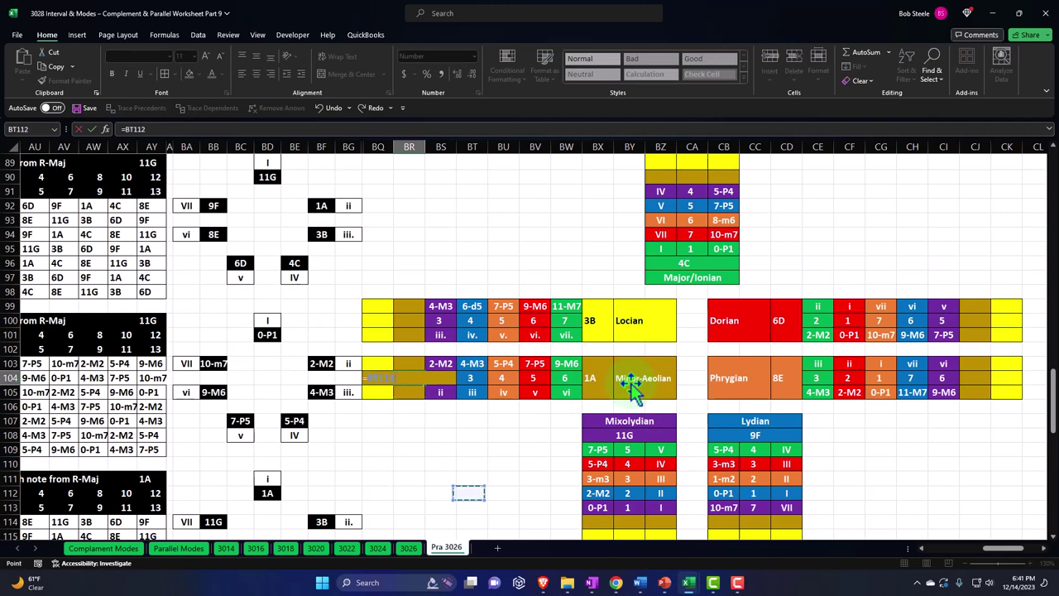
key(Return)
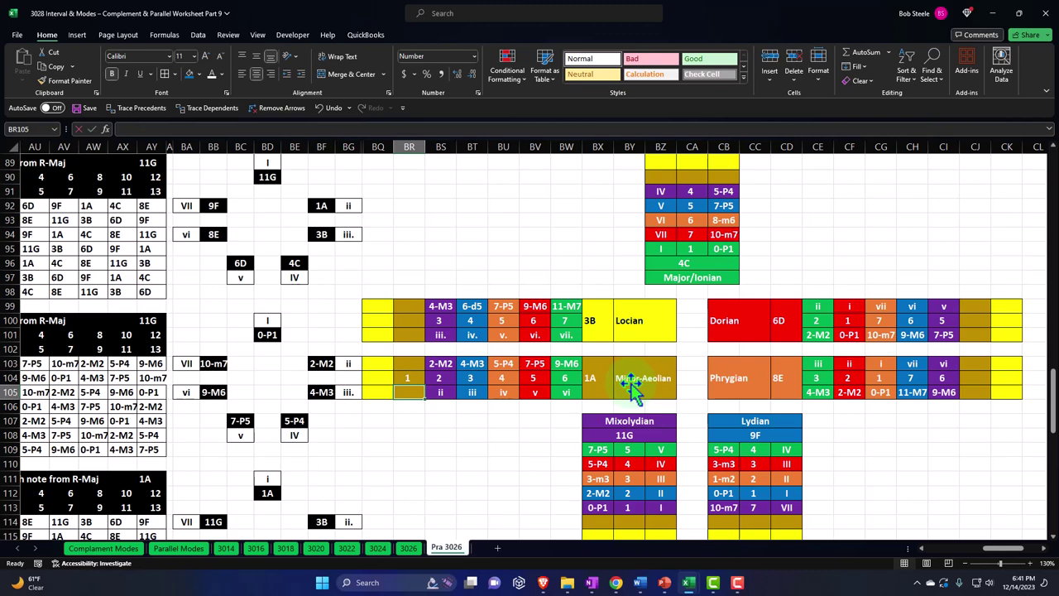
Link cell BR105 in the Minor-Aeolian block's gold column to the numeral in BG92.
text(=)
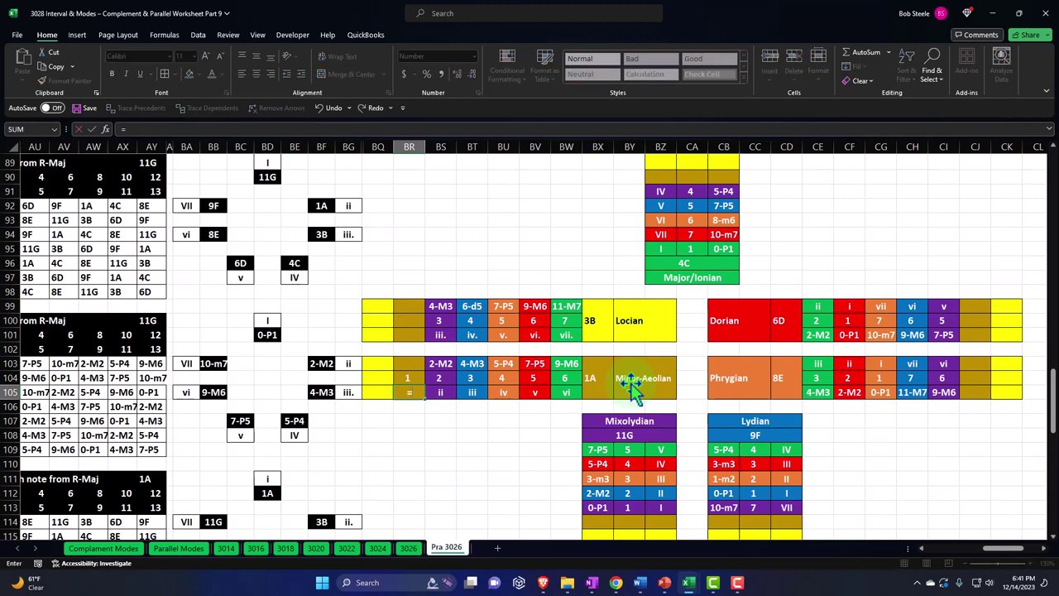
click(349, 205)
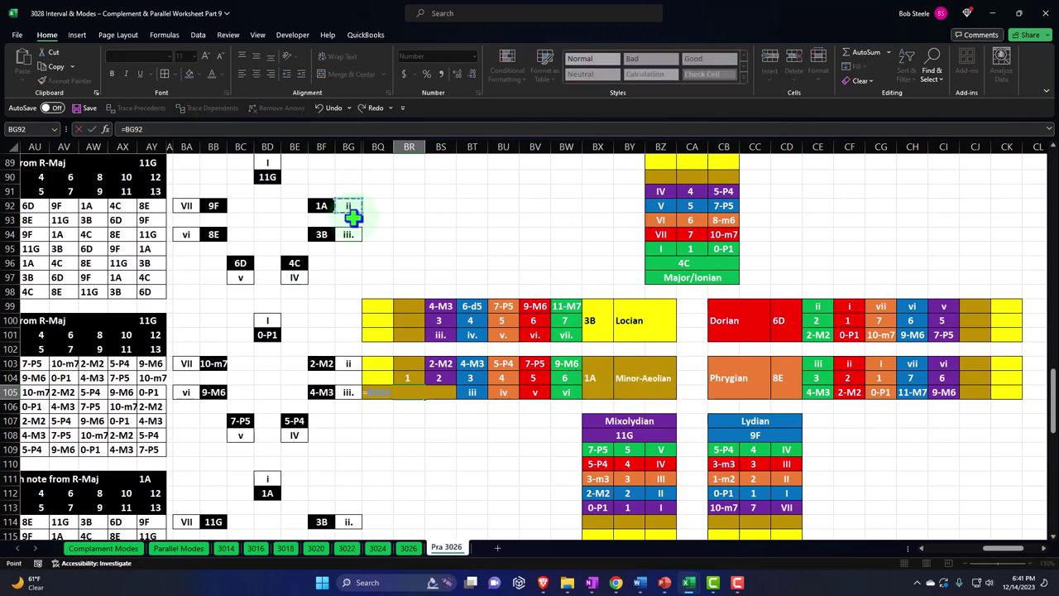
key(Return)
key(Up)
key(Up)
key(Up)
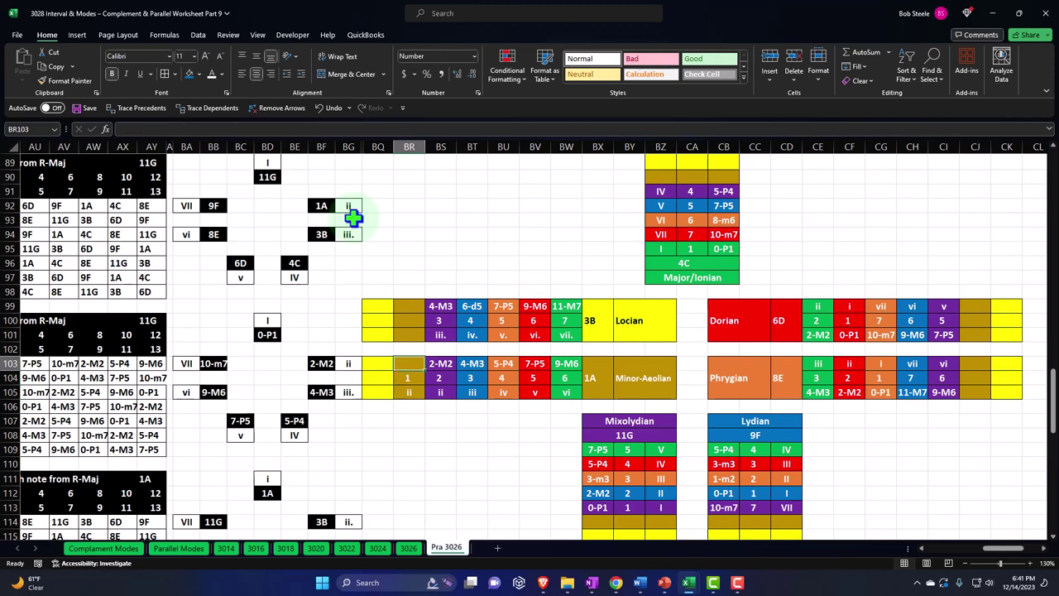
text(=)
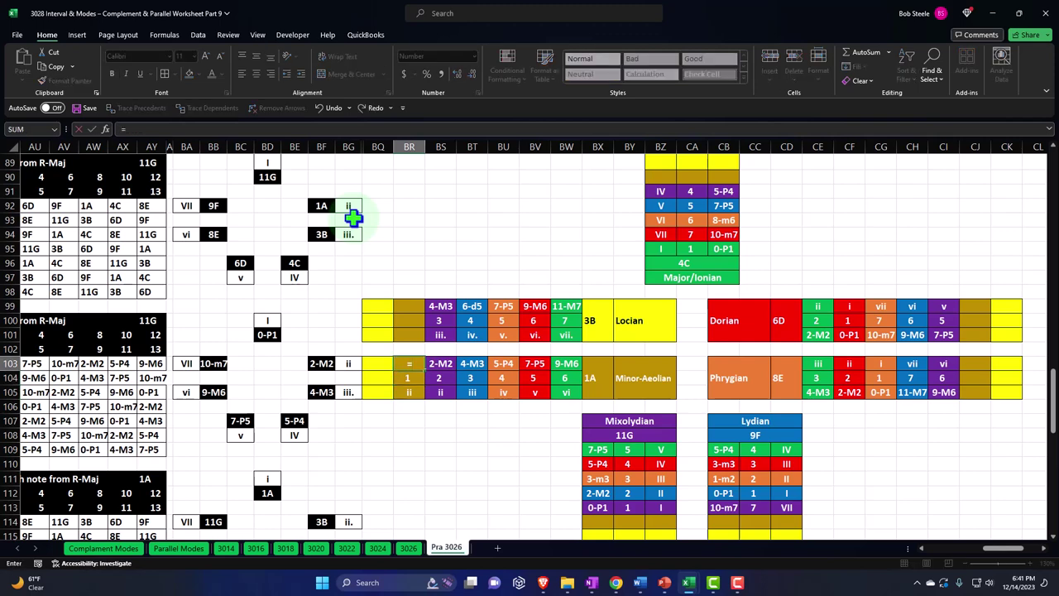
key(BackSpace)
key(Return)
key(Down)
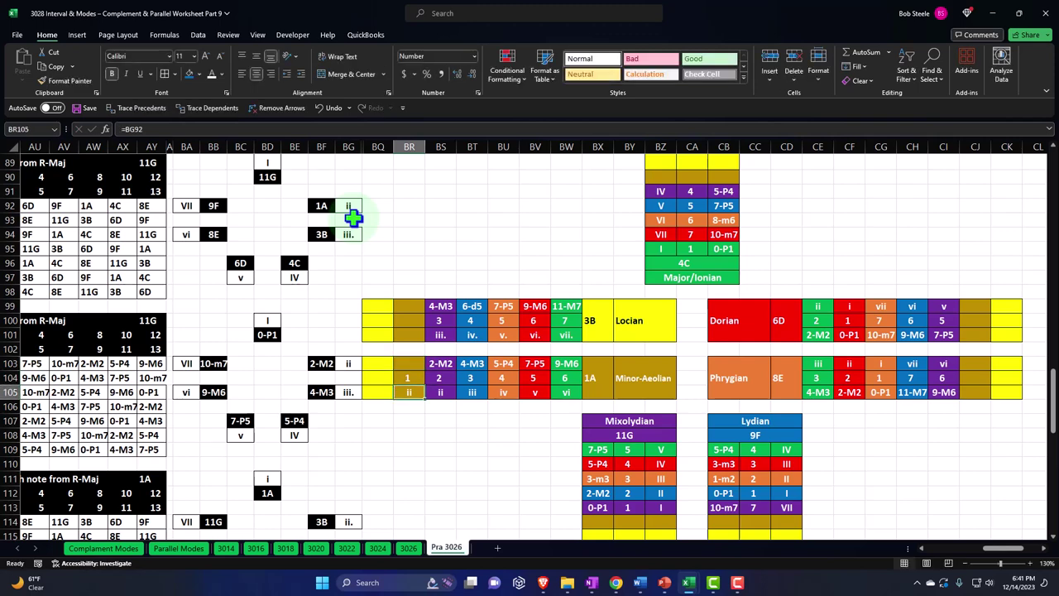
Copy the colour-coded mode chart in BQ89:CK115 and paste it at BQ111 beside the 1A worksheet.
drag(378, 162, 993, 452)
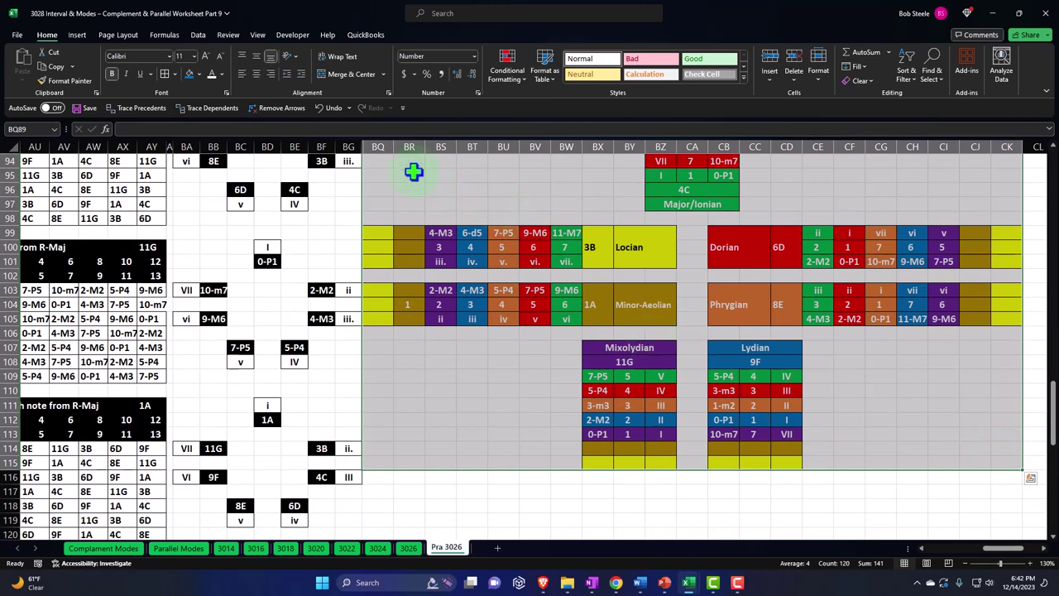
drag(364, 163, 377, 484)
scroll(422, 343, down, 5)
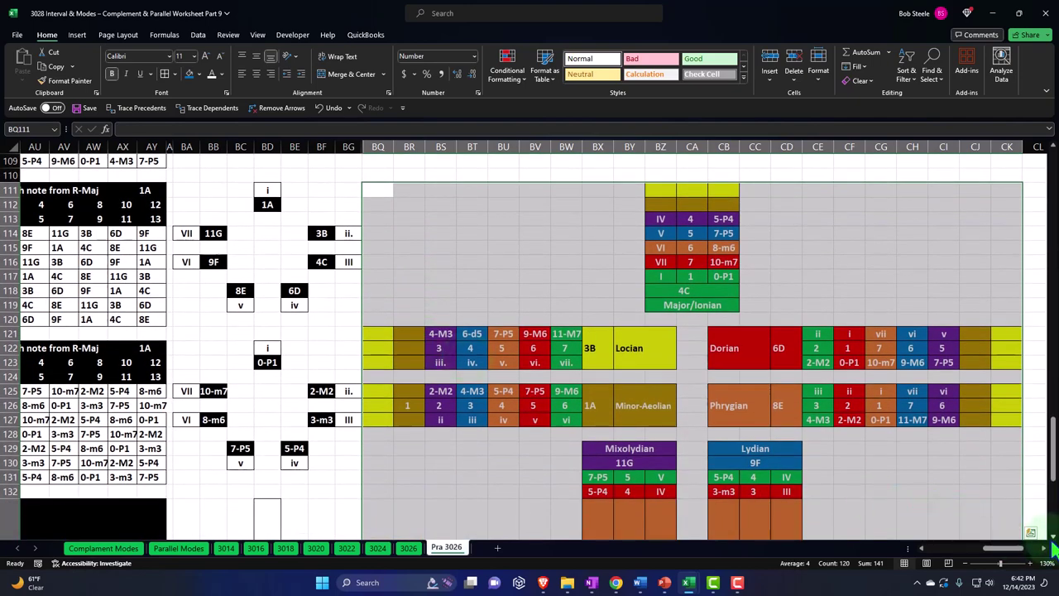
Reduce the height of row 133 to about that of the neighbouring rows and deselect the pasted chart.
scroll(1049, 542, down, 1)
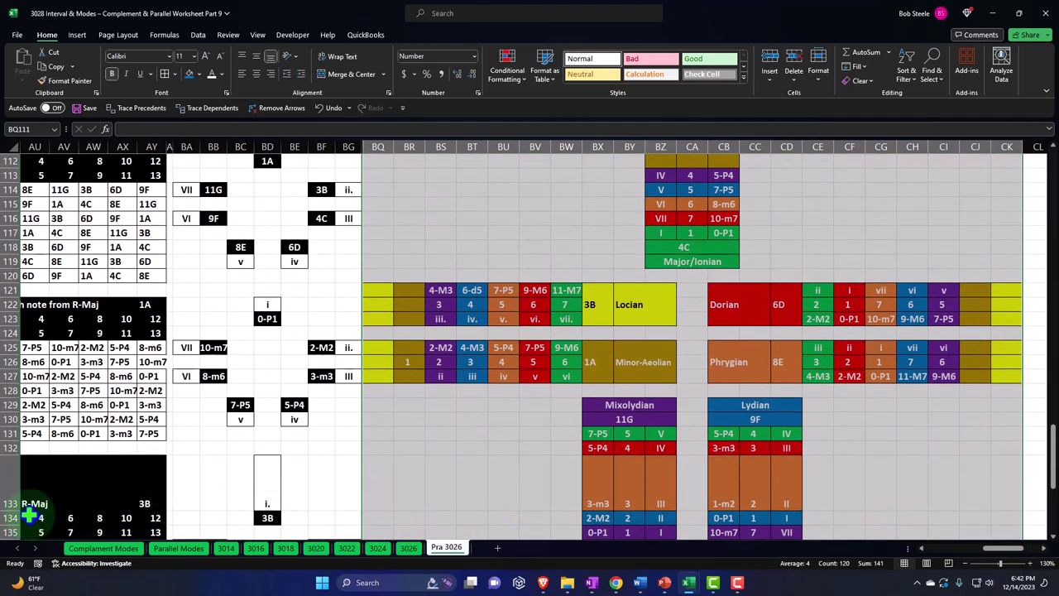
drag(18, 510, 14, 470)
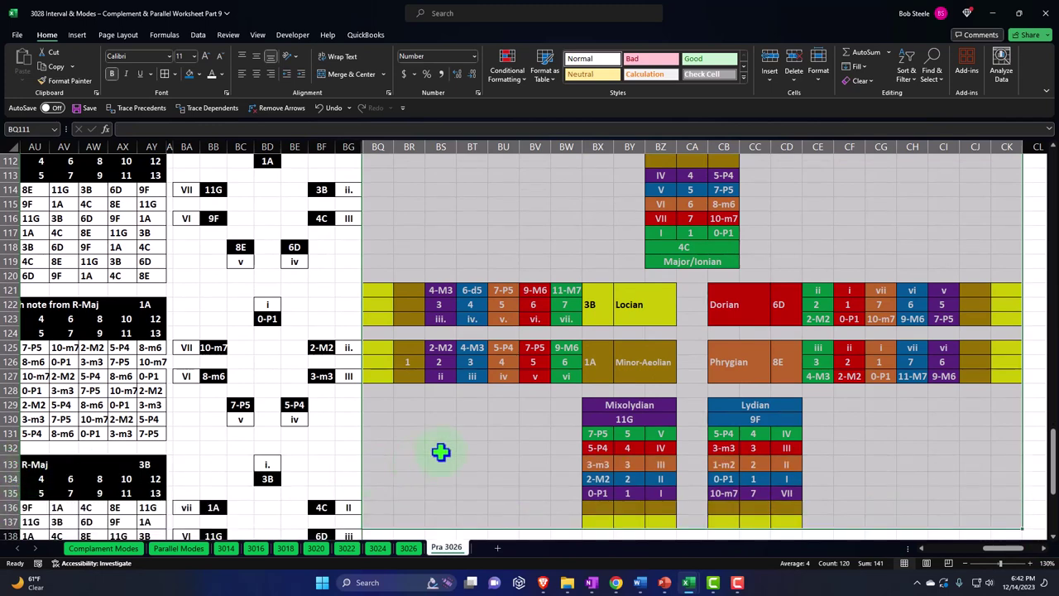
click(499, 434)
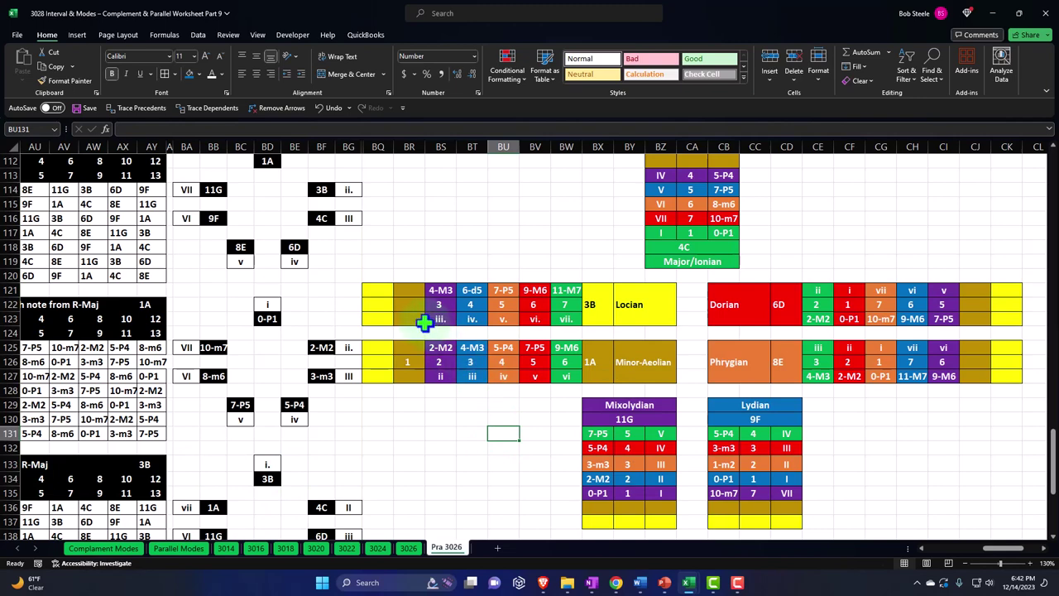
Link cell BR127 in the Minor-Aeolian block's gold column to the numeral in BD111.
click(407, 361)
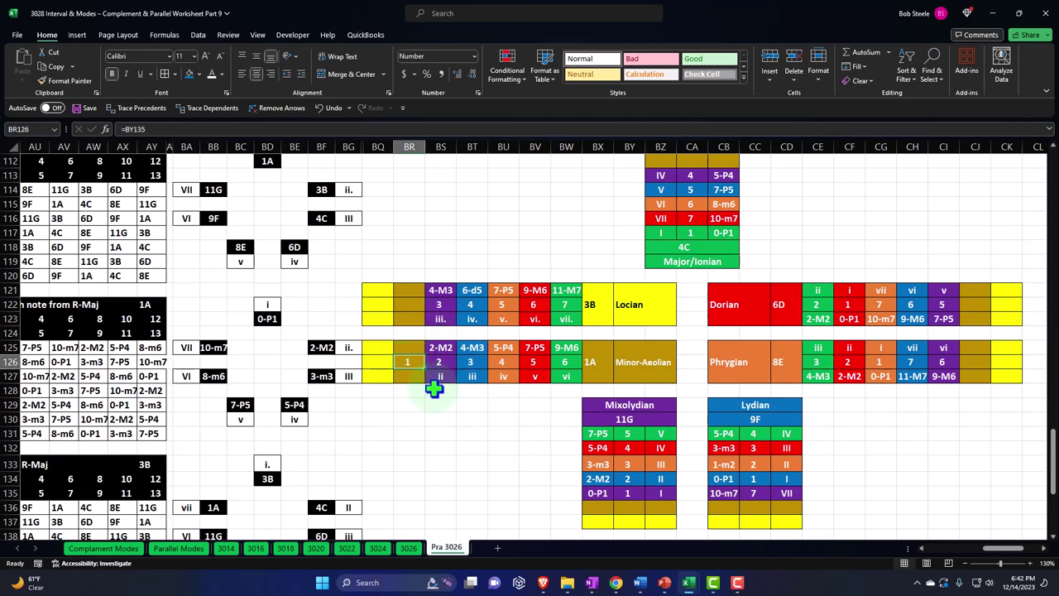
key(Up)
key(Up)
key(Up)
key(Down)
key(Down)
key(Down)
key(Down)
key(Down)
text(=)
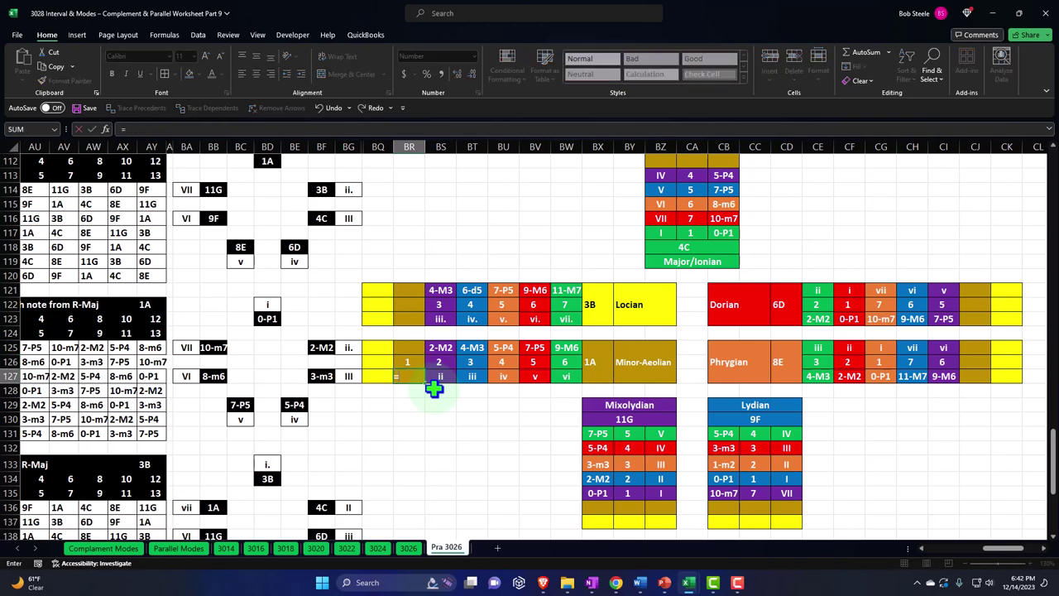
key(Up)
key(Up)
key(Up)
key(Up)
key(Up)
key(Up)
key(Up)
key(Up)
key(Up)
key(Up)
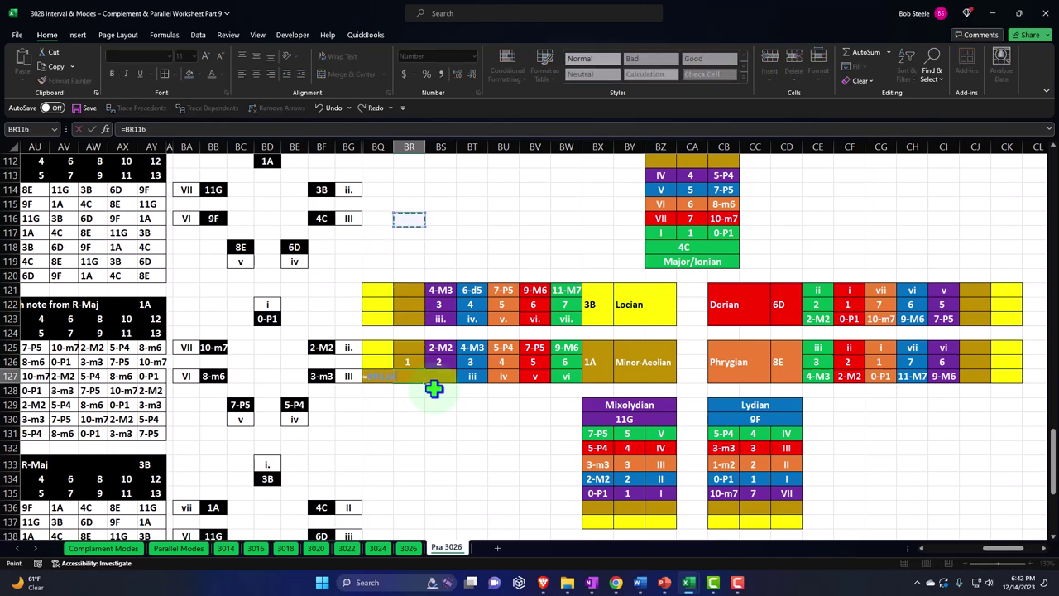
key(Left)
key(Left)
key(Left)
key(Left)
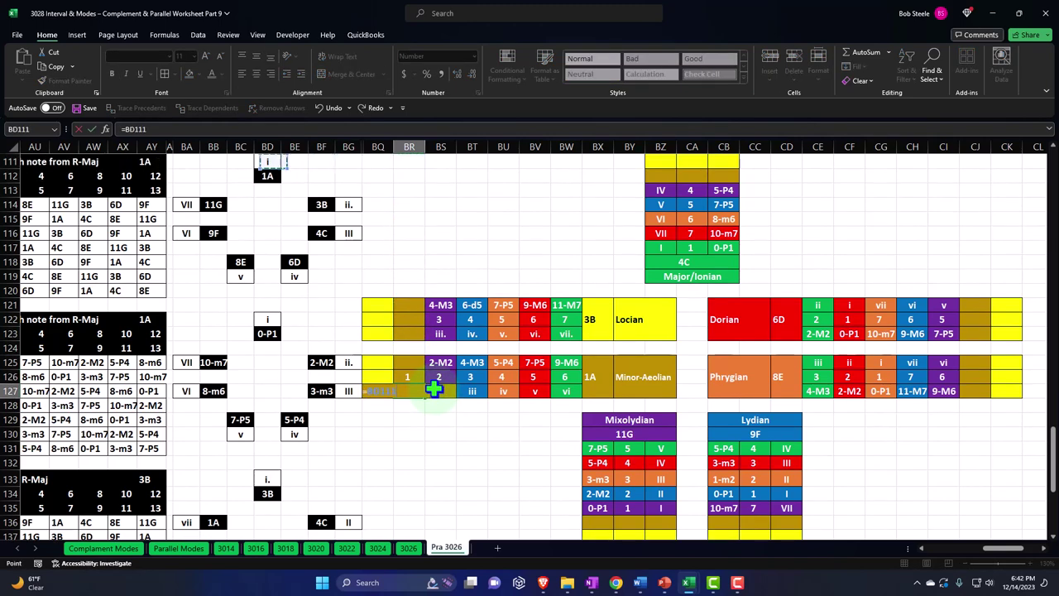
key(Return)
Link cell BR125 in the Minor-Aeolian block's gold column to the interval in BD123.
key(Up)
key(Up)
key(Up)
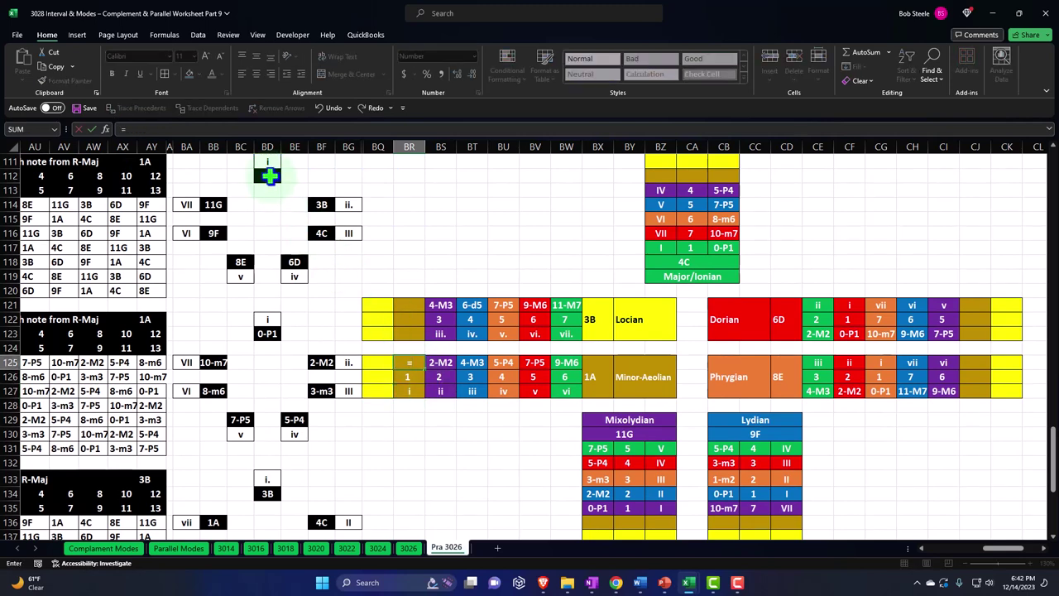
click(268, 331)
key(Return)
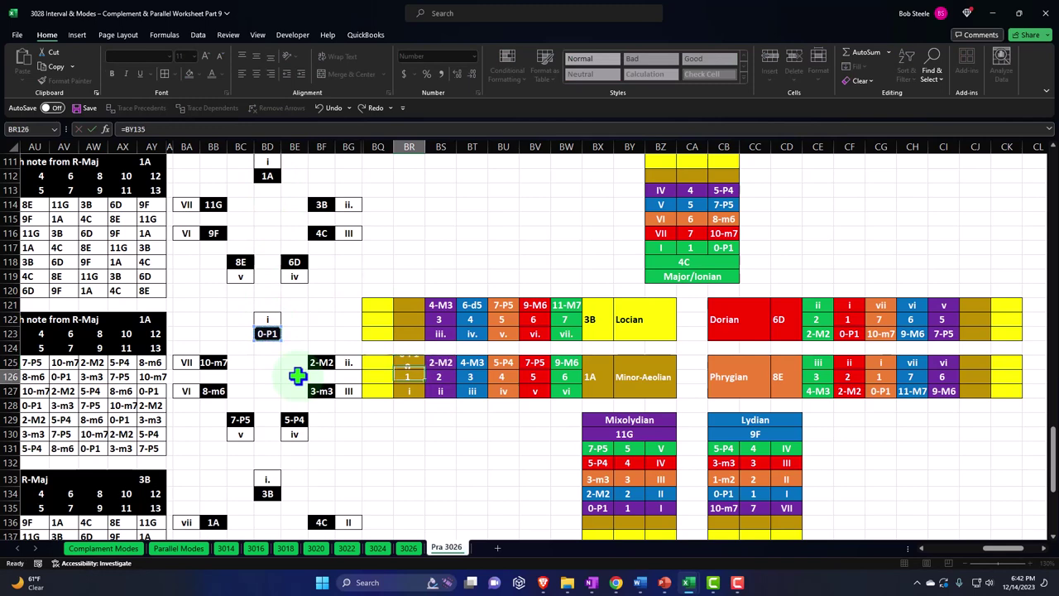
Link cell BR122 in the Locian block's gold column to scale degree 2 in the Minor-Aeolian block's purple column.
key(Up)
key(Up)
key(Up)
key(Up)
text(=)
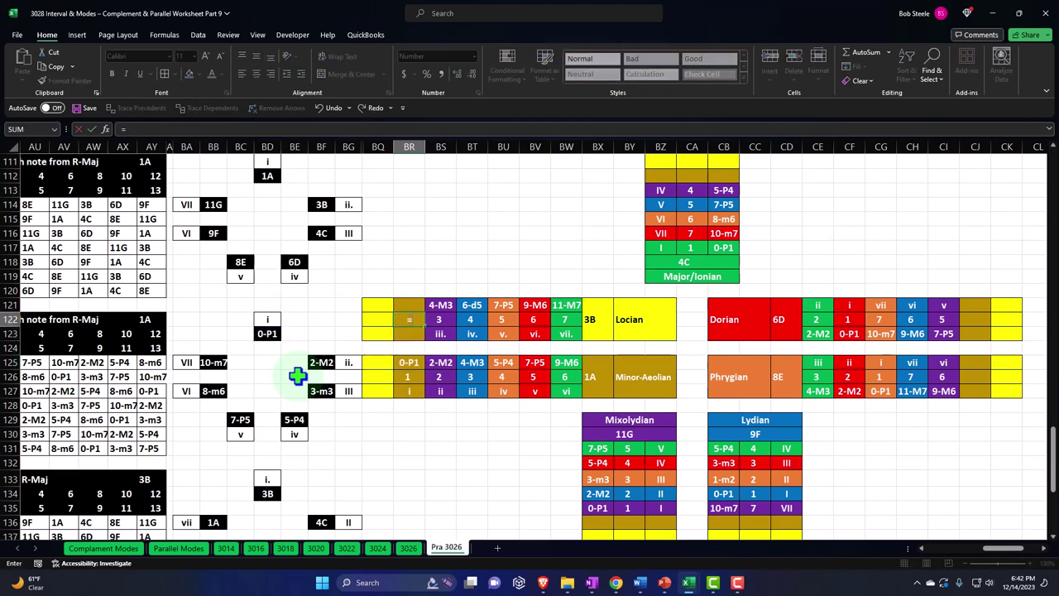
key(Down)
key(Down)
key(Return)
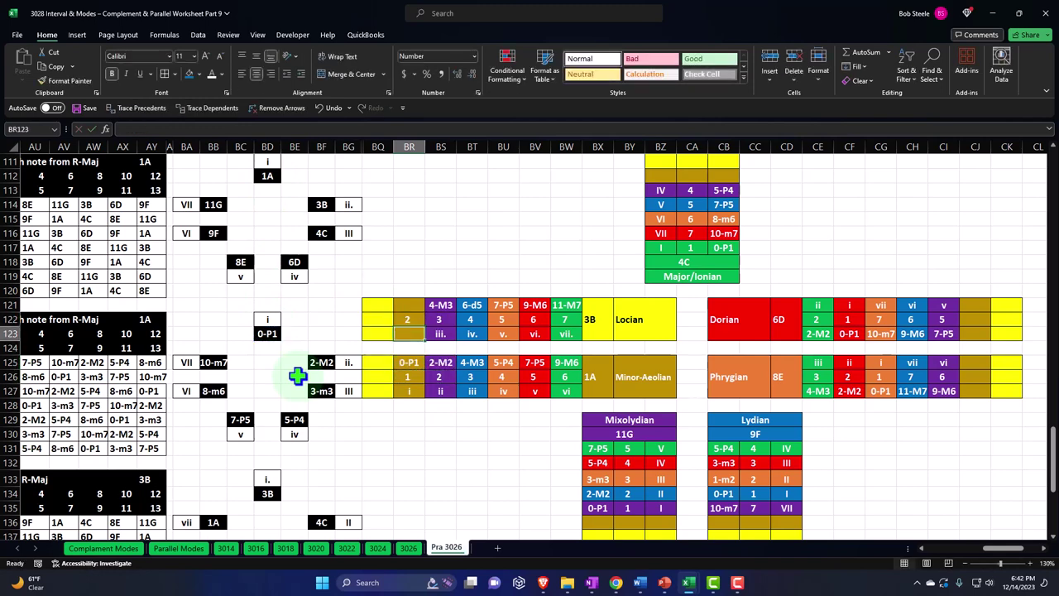
Link the Locian block's gold cells, BR123 to the numeral in BG114 and BR121 to the interval in BF125.
text(=)
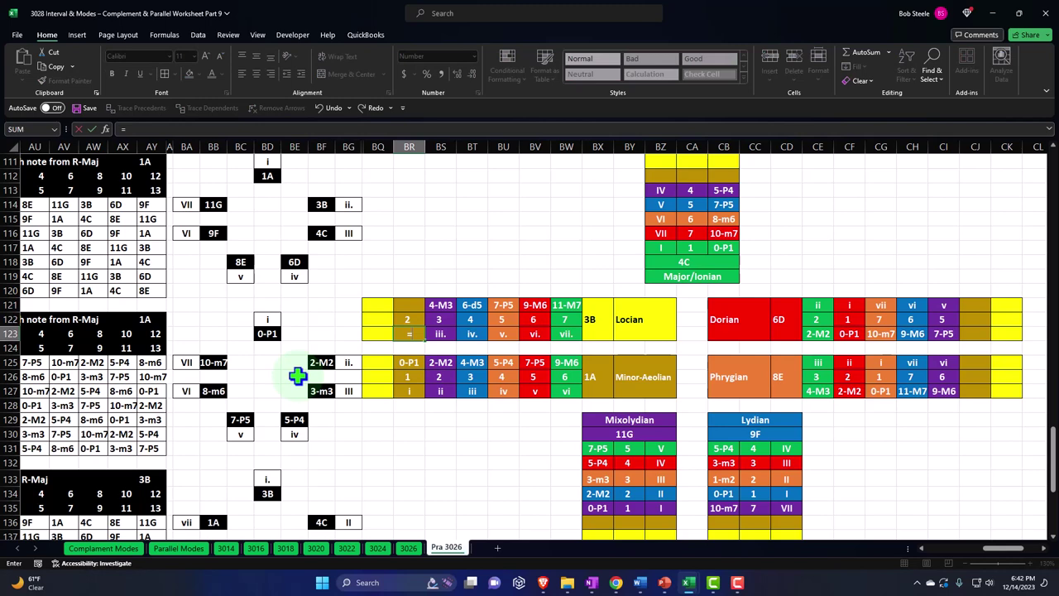
click(340, 208)
key(Return)
key(Up)
key(Up)
key(Up)
text(=)
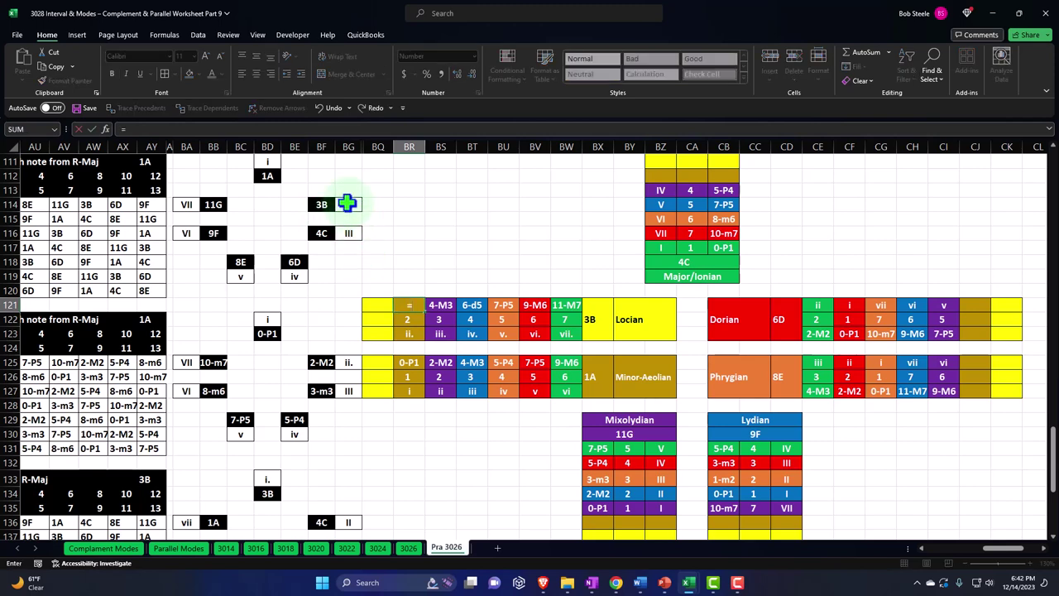
click(321, 362)
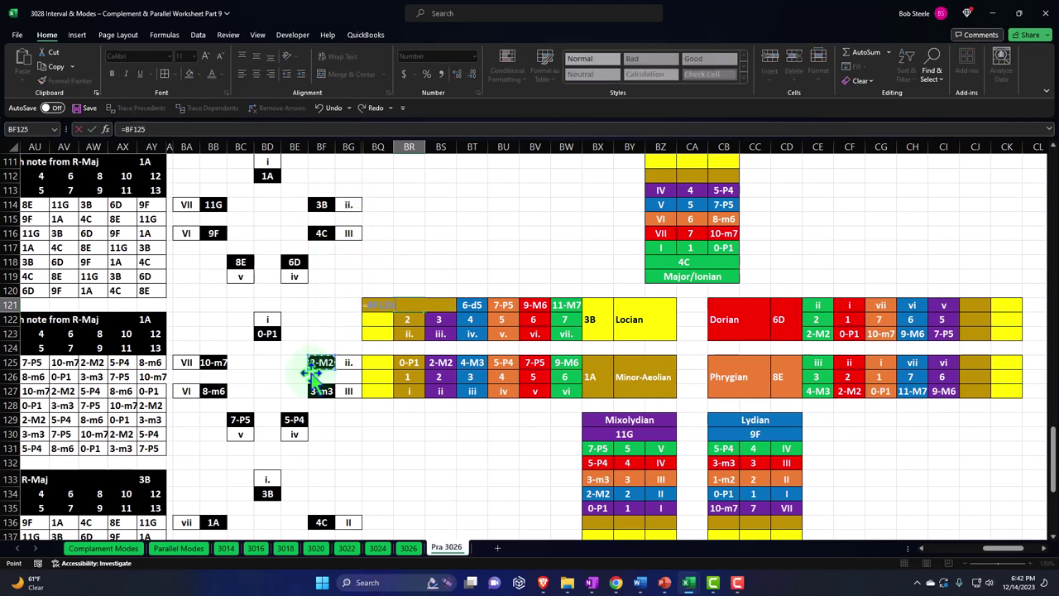
key(Return)
Link cell CA112 in the Major/Ionian block's gold row to the Locian scale degree in BS122.
key(Right)
key(Right)
key(Right)
key(Right)
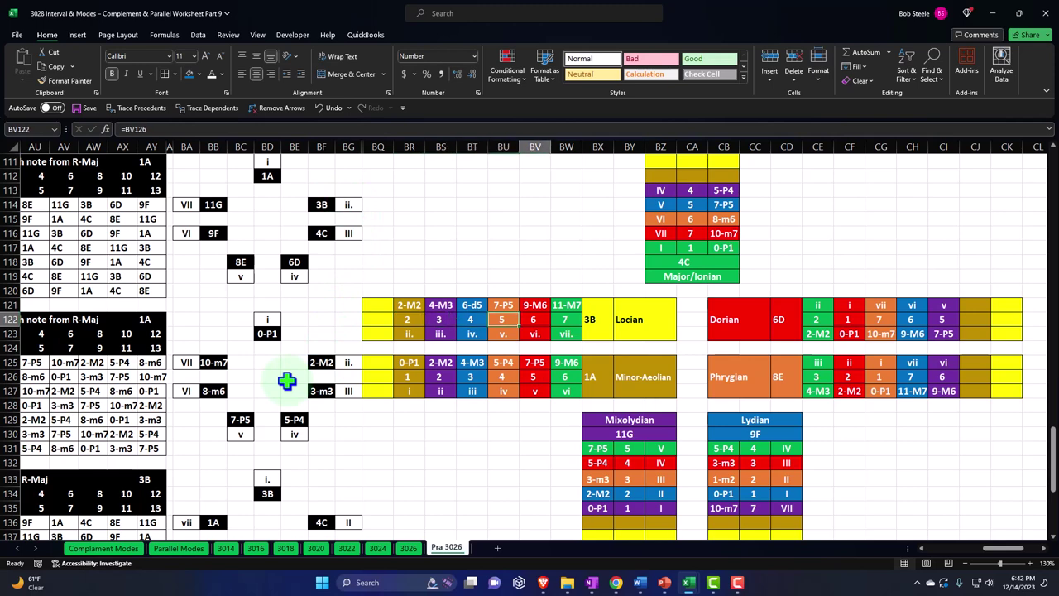
key(Up)
key(Up)
key(Up)
key(Up)
key(Up)
key(Up)
key(Up)
key(Right)
key(Right)
key(Right)
key(Right)
key(Up)
key(Up)
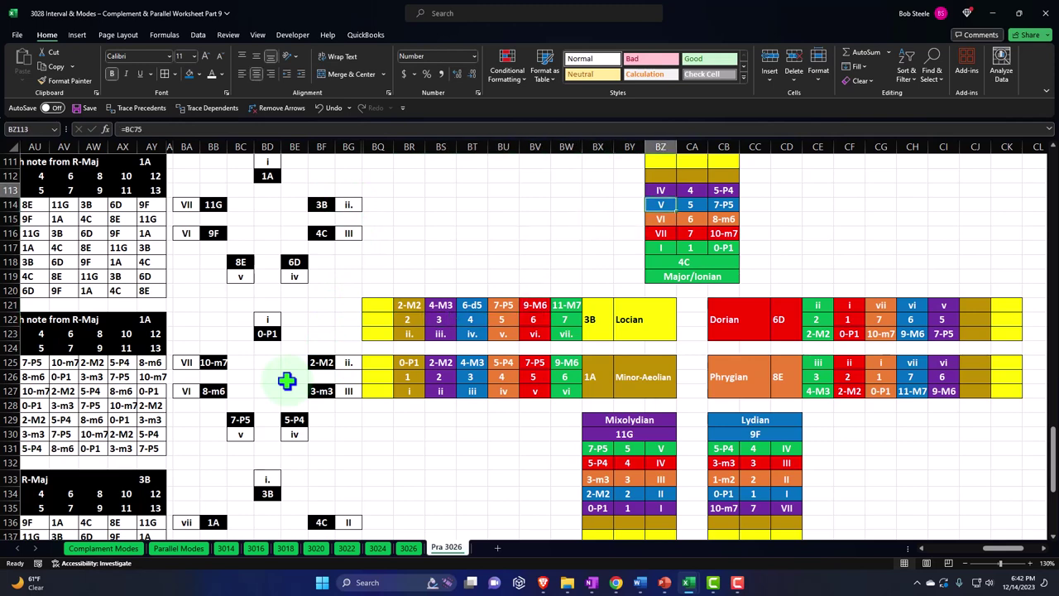
key(Right)
key(Up)
text(=)
key(Down)
key(Down)
key(Down)
key(Down)
key(Down)
key(Down)
key(Down)
key(Down)
key(Left)
key(Left)
key(Left)
key(Left)
key(Left)
key(Left)
key(Left)
key(Left)
key(Down)
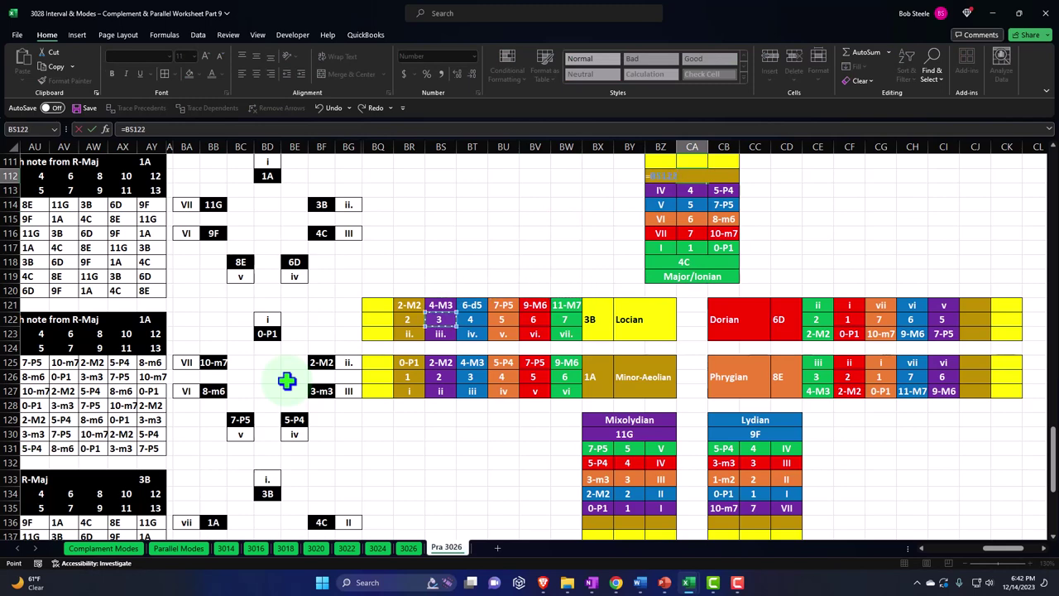
key(Return)
Link the Major/Ionian block's gold cells, BZ112 to the numeral in BG116 and CB112 to the interval in BF127.
key(Up)
key(Left)
text(=)
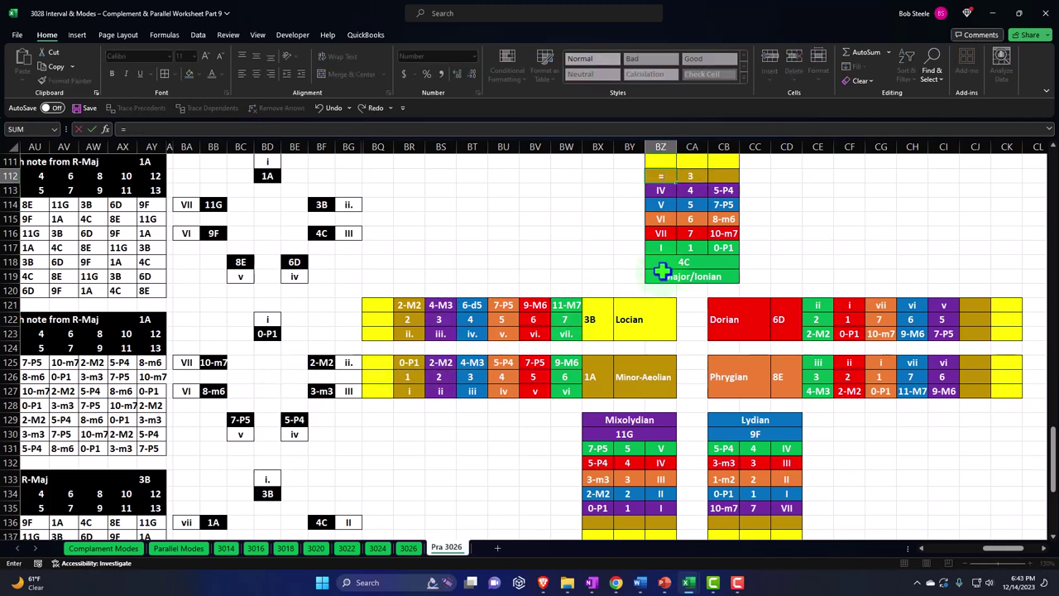
click(342, 234)
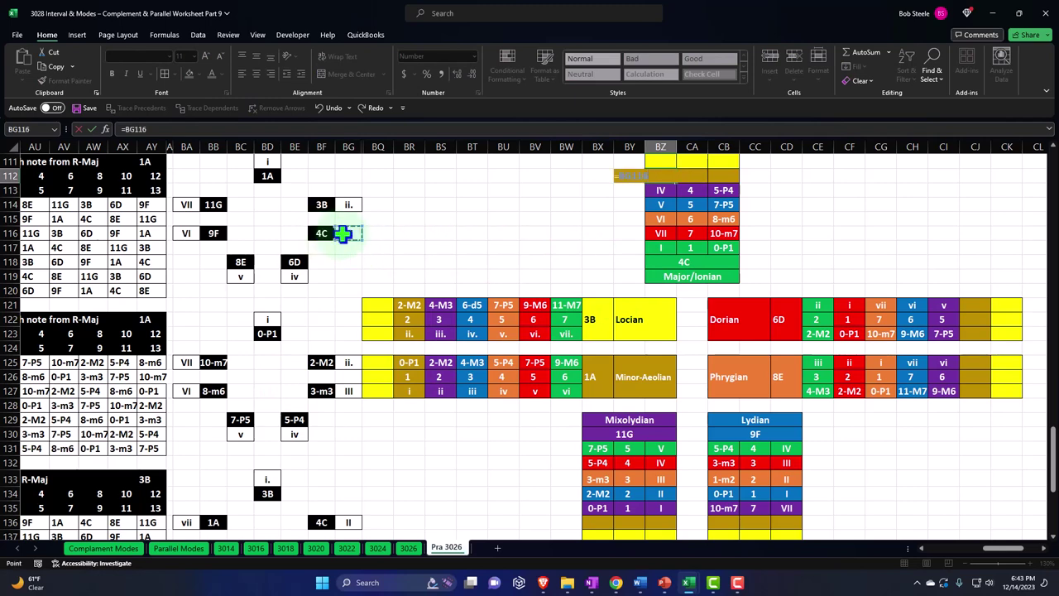
key(Return)
key(Up)
key(Right)
key(Right)
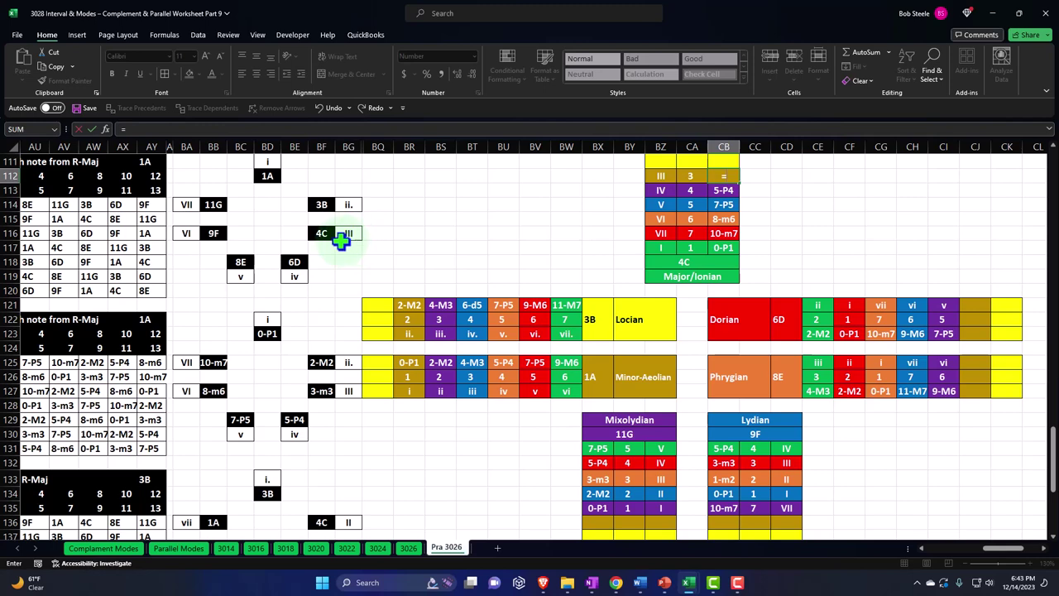
click(319, 389)
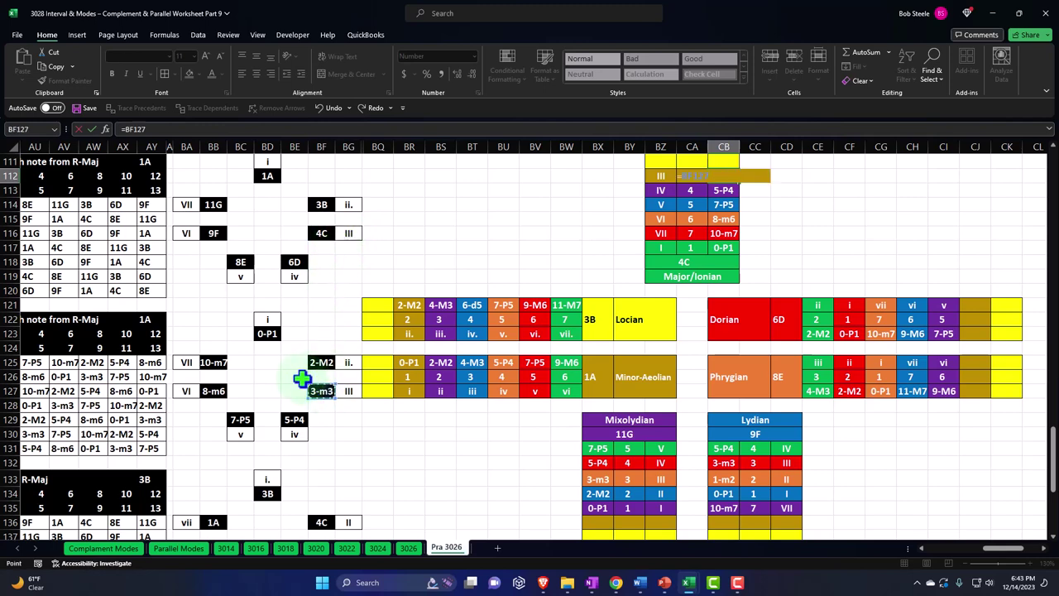
key(Return)
Link cell CJ122 in the Dorian block's gold column to the Major/Ionian scale degree in CA113.
key(Down)
key(Down)
key(Down)
key(Down)
key(Down)
key(Down)
key(Down)
key(Down)
key(Right)
key(Right)
key(Right)
key(Right)
key(Right)
key(Right)
key(Right)
key(Right)
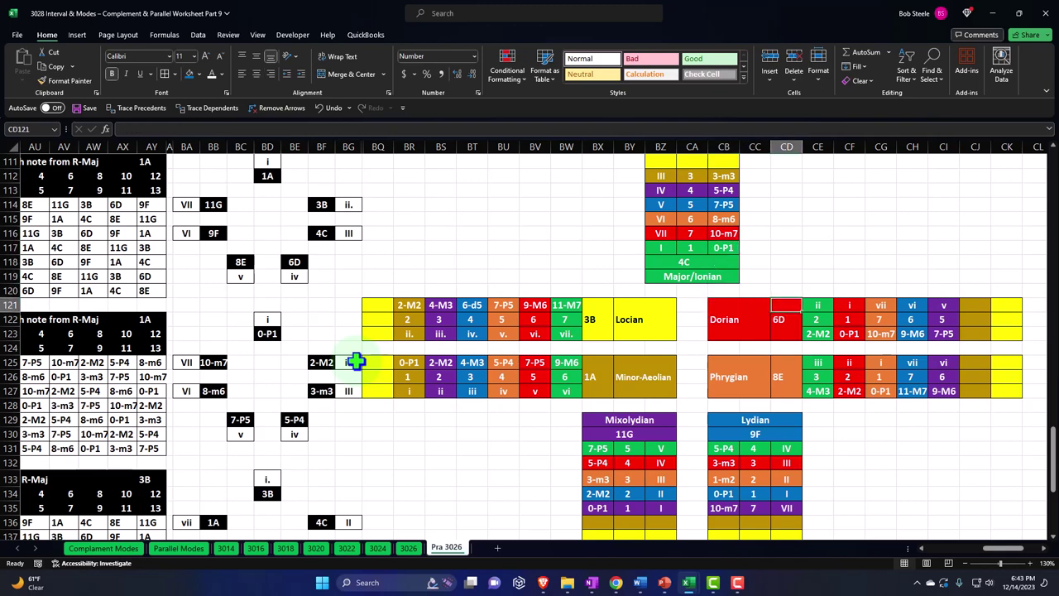
key(Down)
text(=)
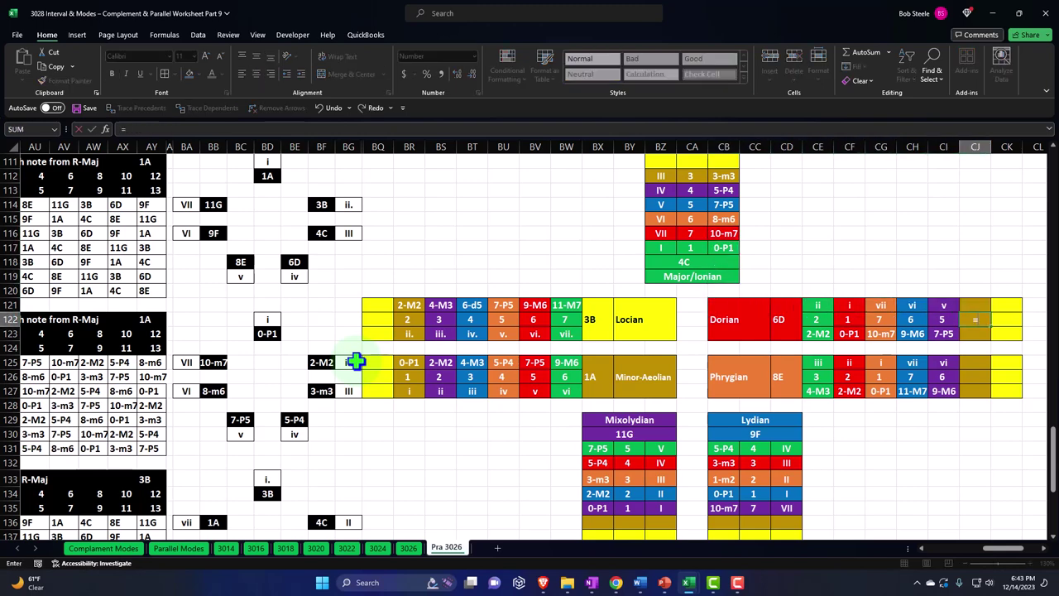
key(Up)
key(Up)
key(Up)
key(Up)
key(Up)
key(Up)
key(Up)
key(Up)
key(Left)
key(Left)
key(Left)
key(Left)
key(Left)
key(Left)
key(Left)
key(Up)
key(Left)
key(Left)
key(Left)
key(Right)
key(Return)
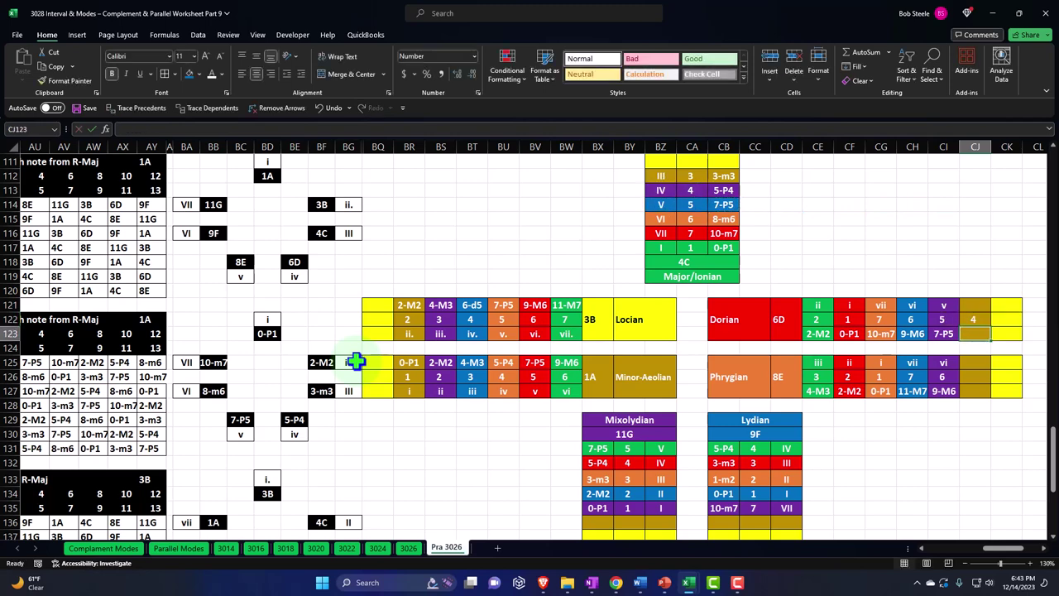
Link the Dorian block's gold cells, CJ121 to the numeral in BE119 and CJ123 to the interval in BE129.
key(Up)
text(=)
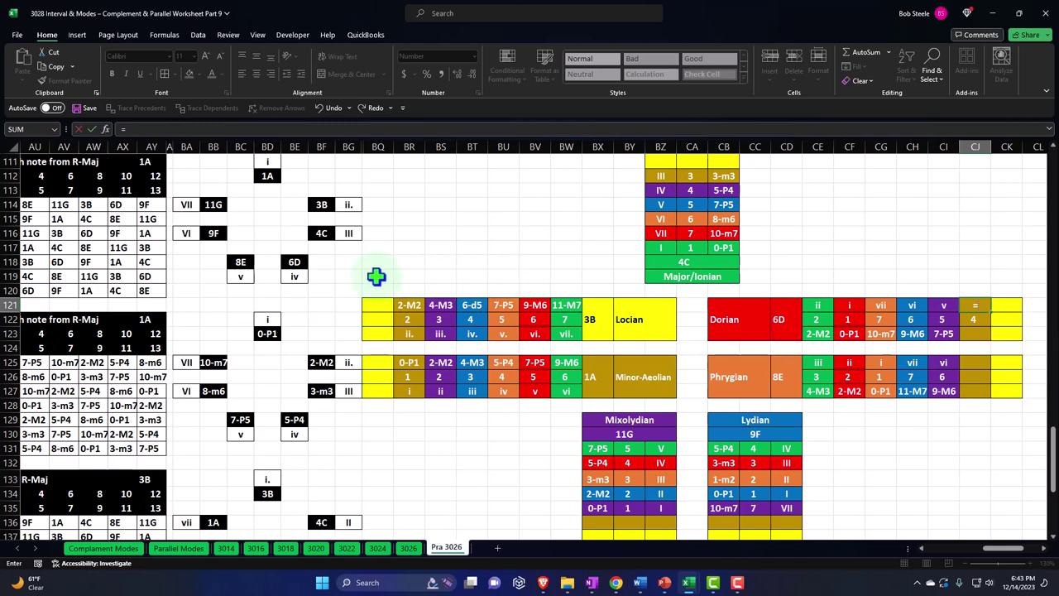
click(297, 276)
key(Return)
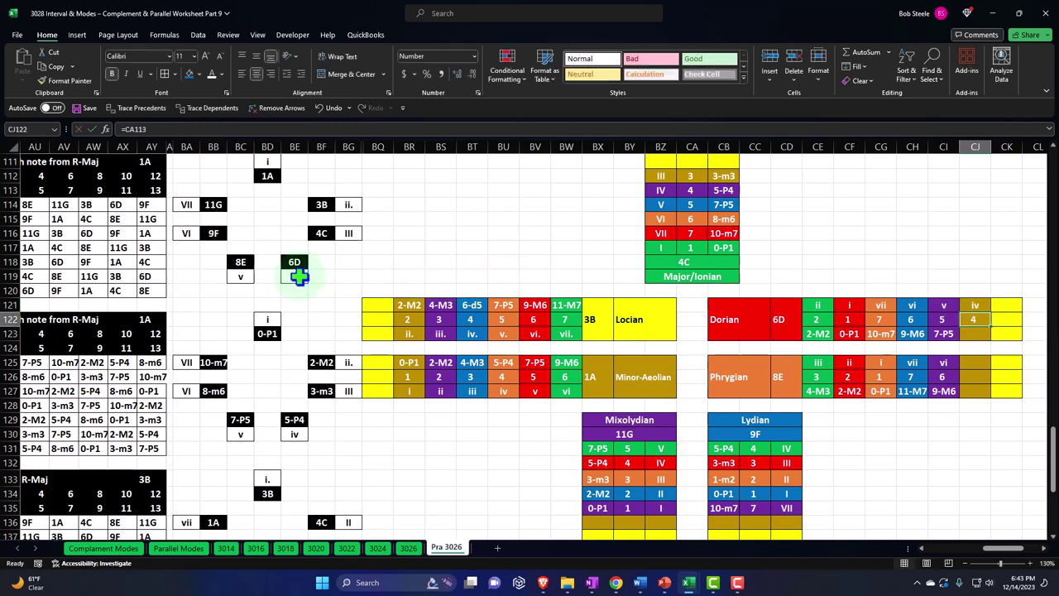
key(Return)
text(=)
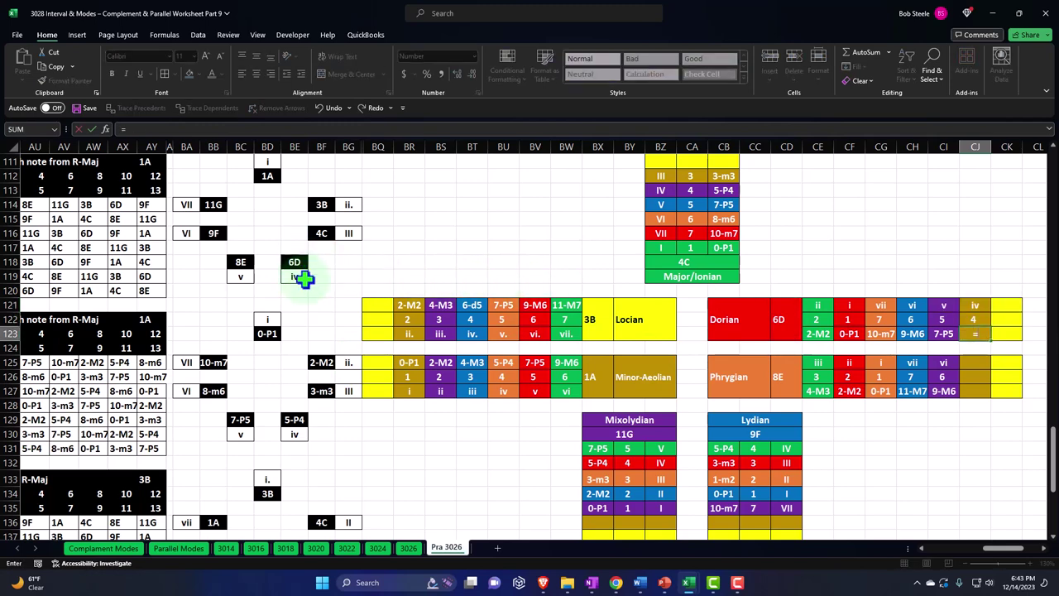
click(294, 420)
key(Return)
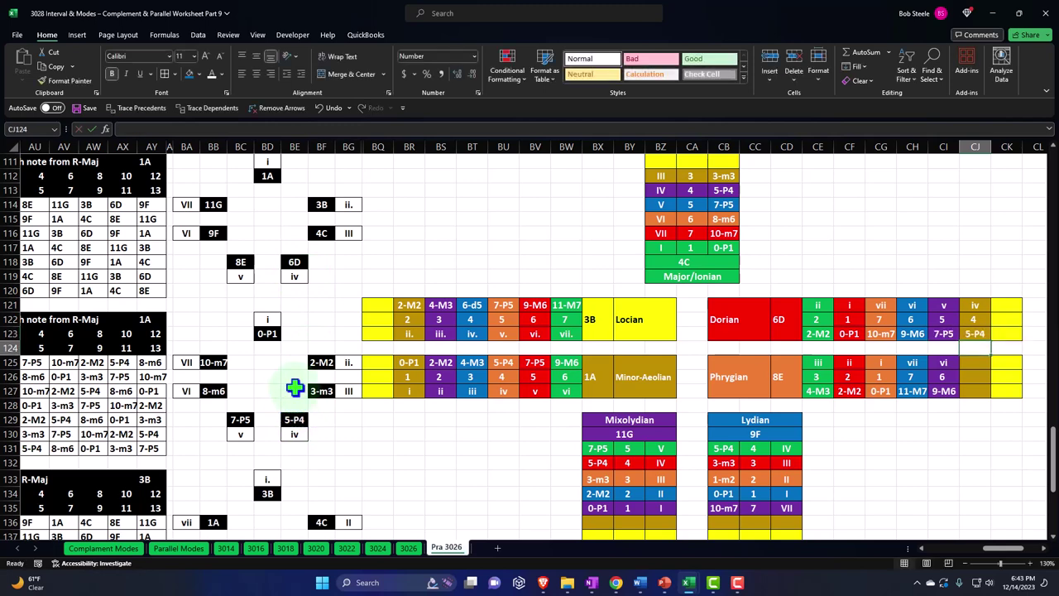
Link cell CJ126 in the Phrygian block's gold column to scale degree 5 in the Dorian block's purple column.
key(Down)
key(Down)
text(=)
key(Up)
key(Up)
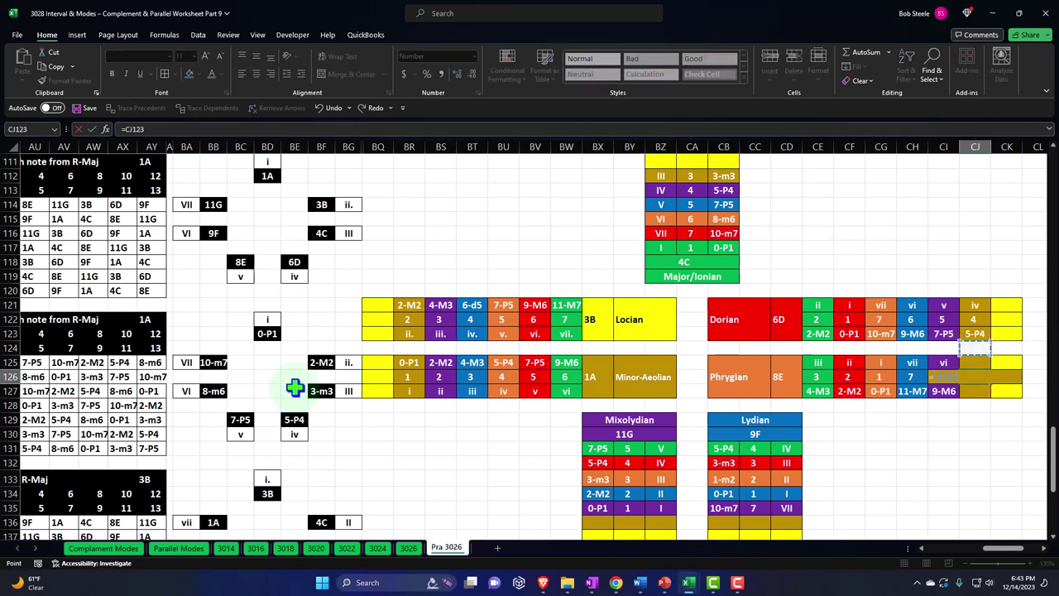
key(Return)
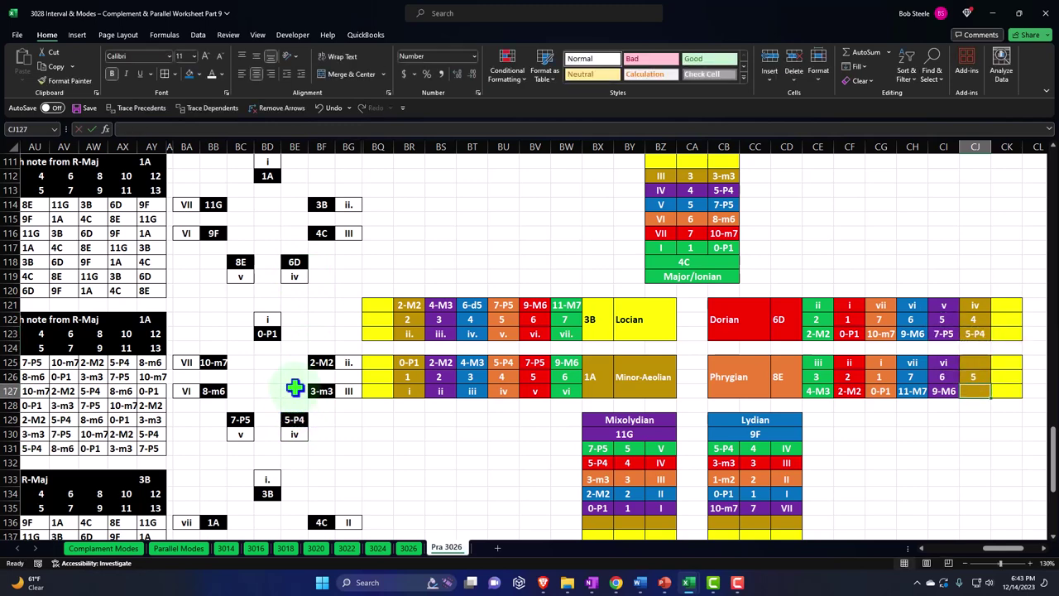
Link cell CJ125 in the Phrygian block's gold column to the numeral in BC119.
click(979, 361)
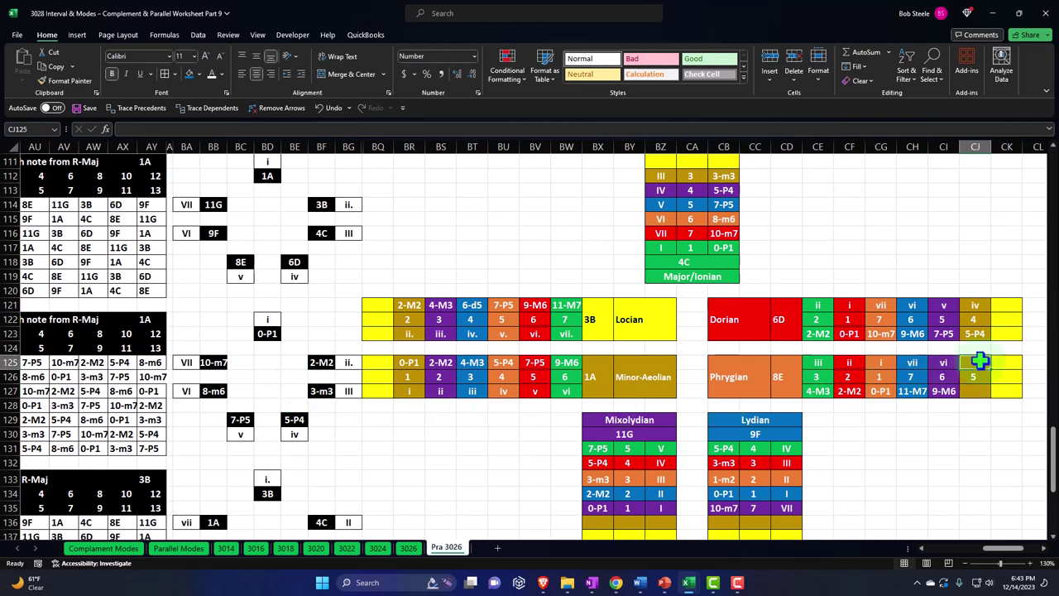
text(=)
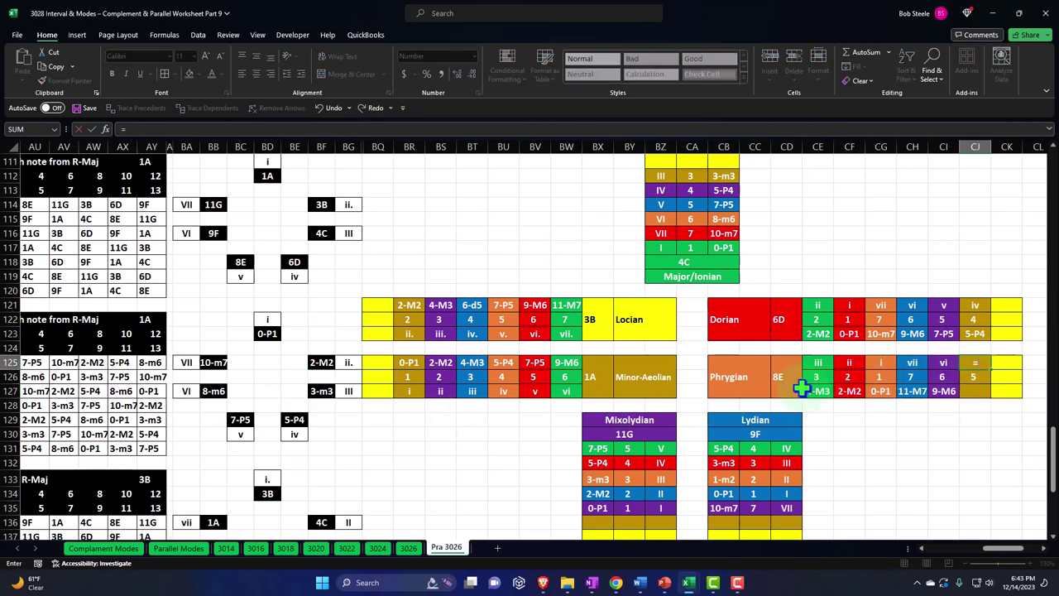
click(245, 274)
key(Return)
Link cell CJ127 in the Phrygian block's gold column to the interval in BC129.
key(Return)
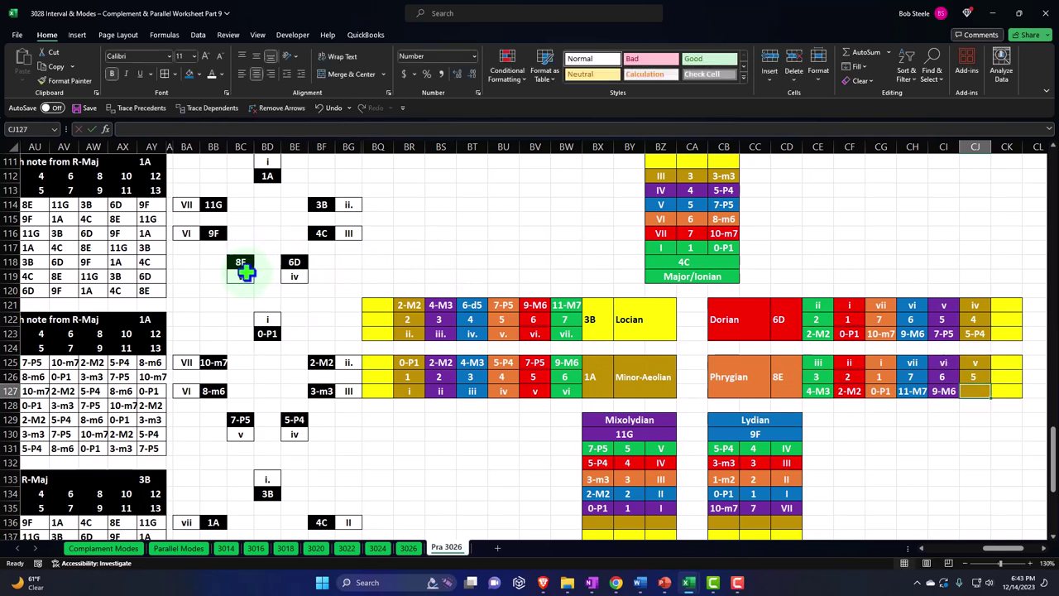
text(=)
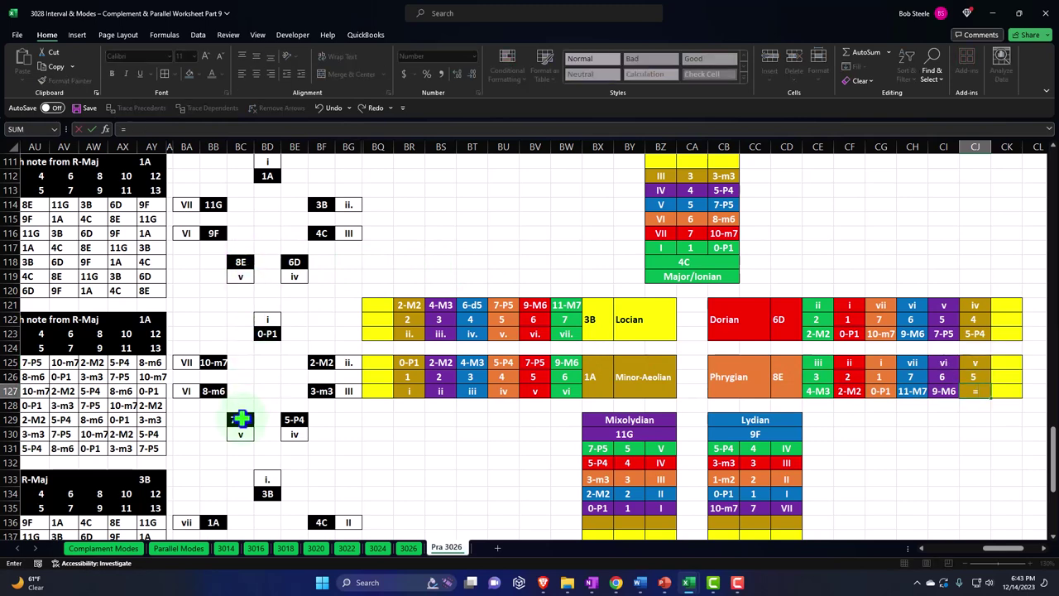
click(240, 419)
key(Return)
Link cell CC136 in the Lydian block's gold row to scale degree 6 in the Phrygian block's purple column.
key(Down)
key(Down)
key(Down)
key(Down)
key(Down)
key(Down)
key(Down)
key(Left)
key(Left)
key(Left)
key(Left)
key(Left)
key(Left)
key(Left)
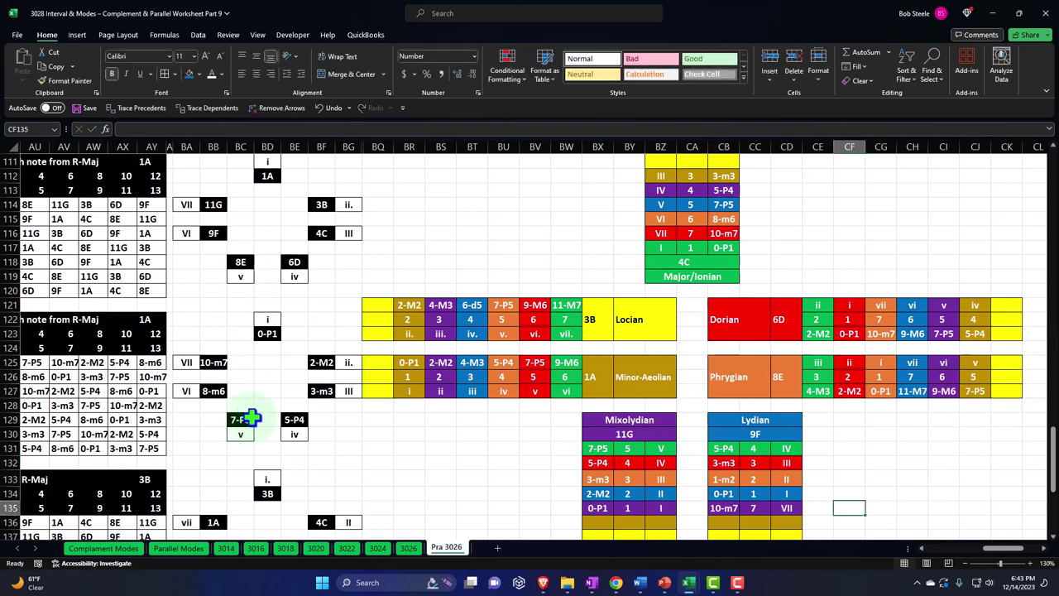
key(Down)
text(=)
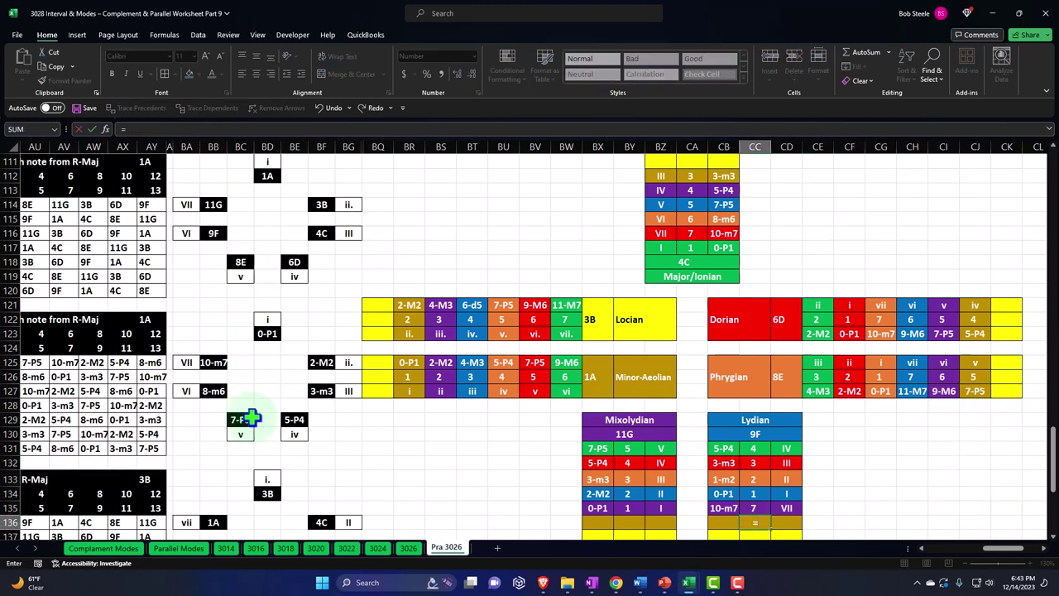
key(Right)
key(Right)
key(Right)
key(Right)
key(Up)
key(Up)
key(Up)
key(Up)
key(Up)
key(Up)
key(Up)
key(Up)
key(Up)
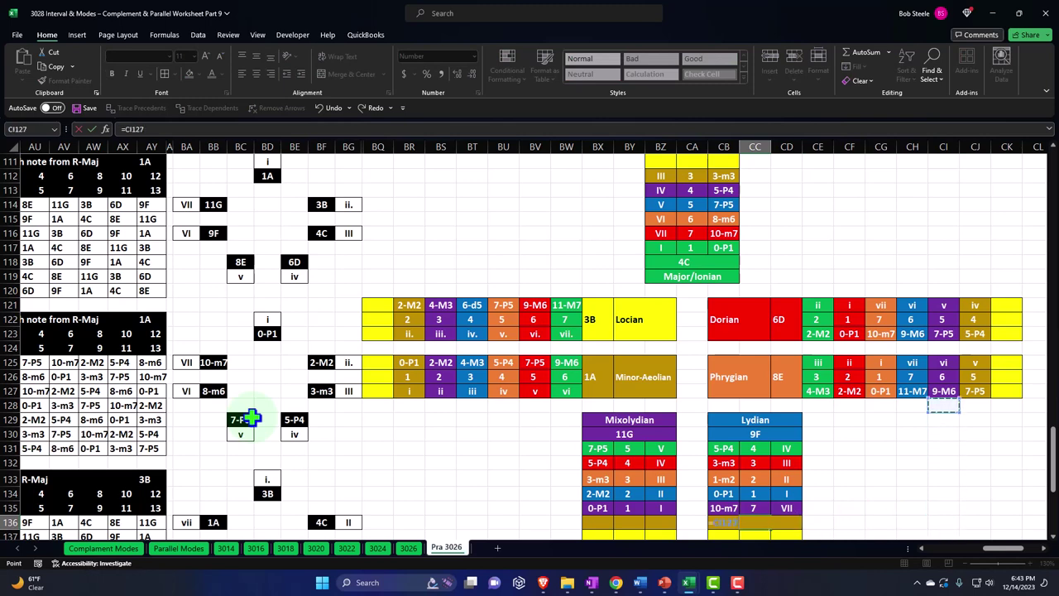
key(Tab)
Link the Lydian block's gold cells, CD136 to the numeral in BA116 and CB136 to the interval in BB127.
text(=)
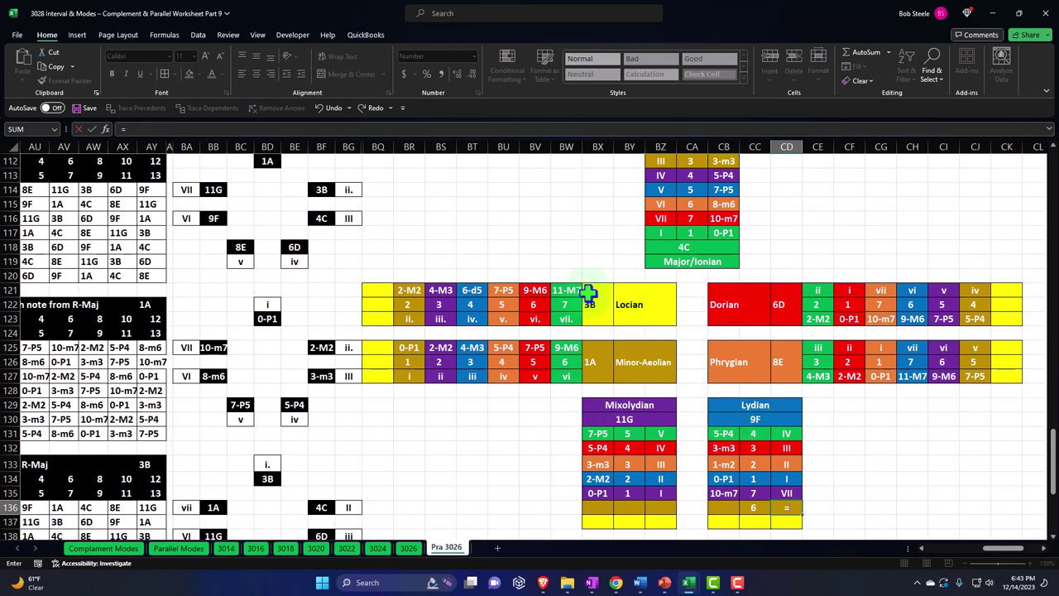
click(176, 217)
key(Return)
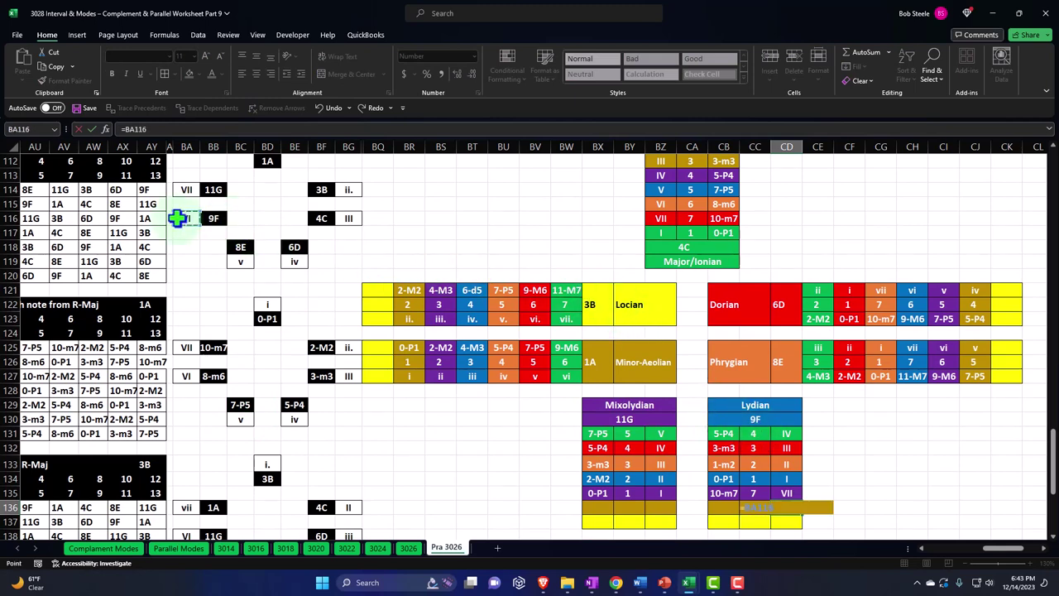
key(Left)
key(Left)
text(=)
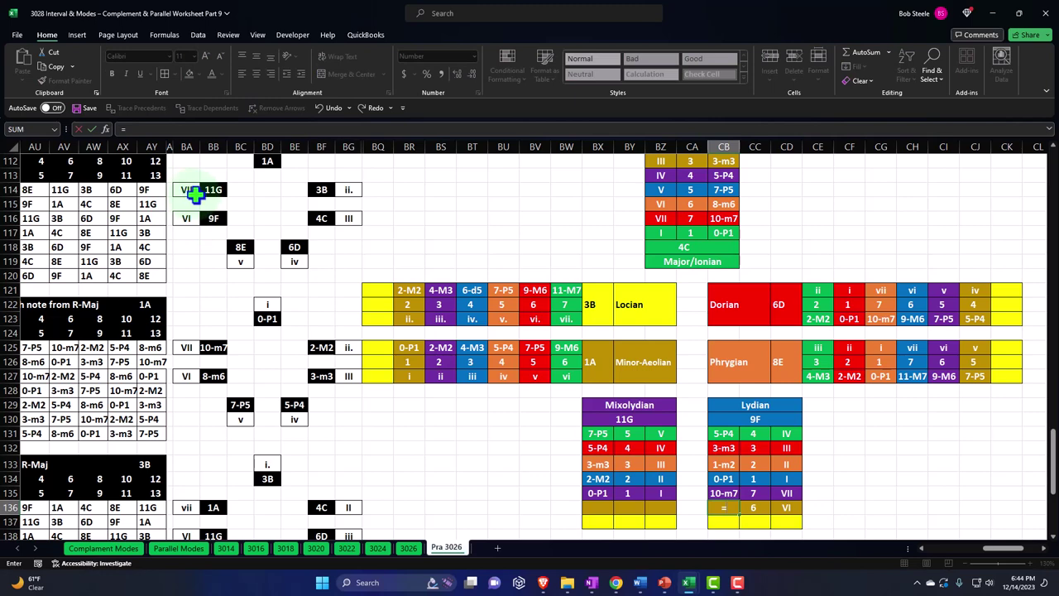
click(212, 374)
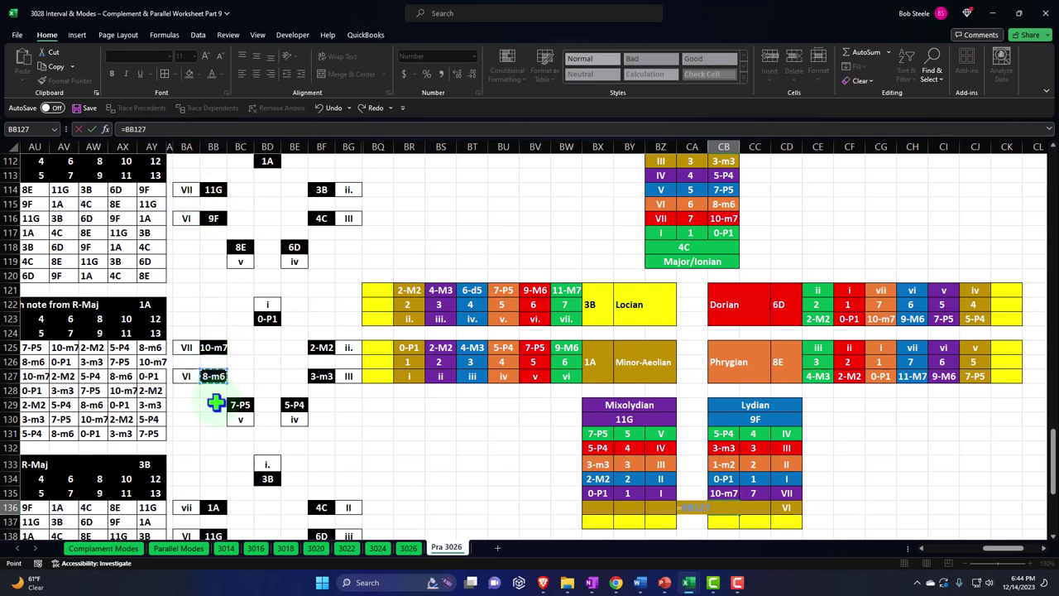
key(ctrl+Return)
Link cell BY136 in the Mixolydian block's gold row to the Lydian scale degree in CC135.
key(Left)
key(Left)
key(Left)
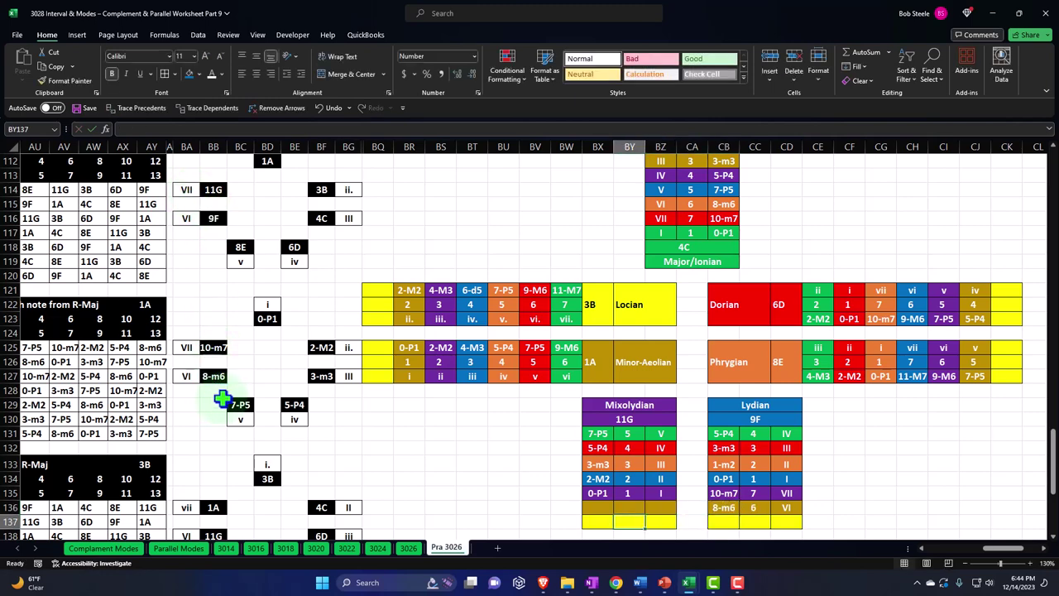
text(=)
key(Right)
key(Right)
key(Right)
key(Right)
key(Up)
key(Tab)
Link the Mixolydian block's gold cells, BZ136 to the numeral VII and BX136 to the interval in BB125.
text(=)
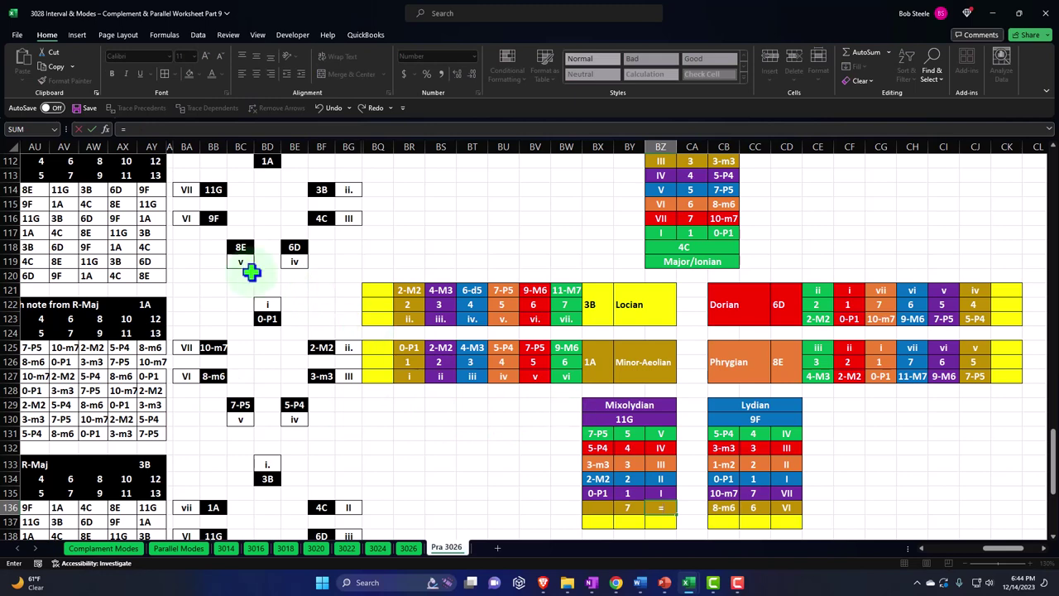
key(Right)
key(Right)
key(Right)
key(Right)
key(Up)
key(shift+Tab)
key(Left)
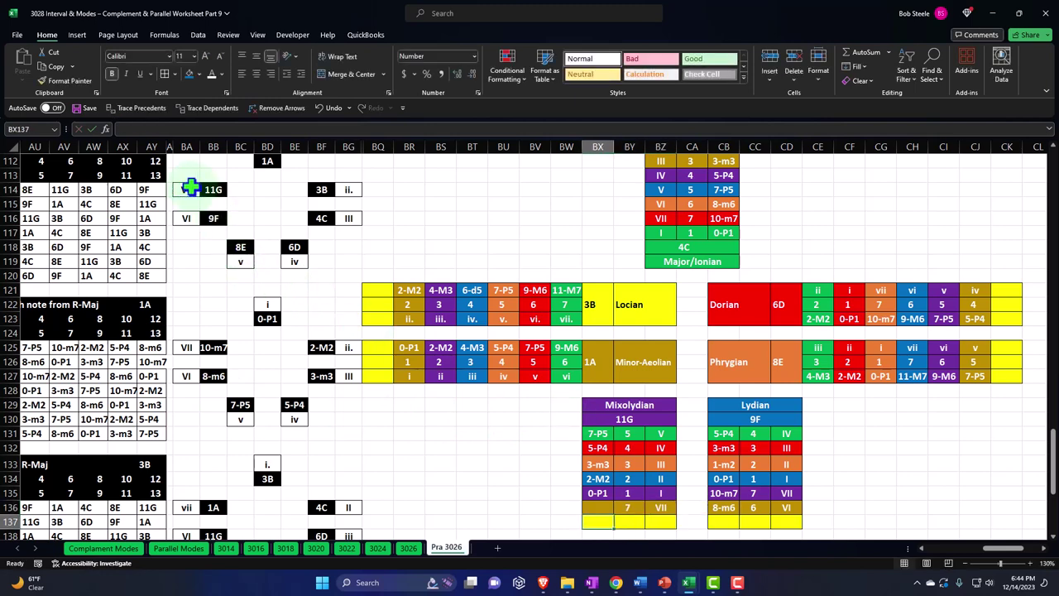
text(=)
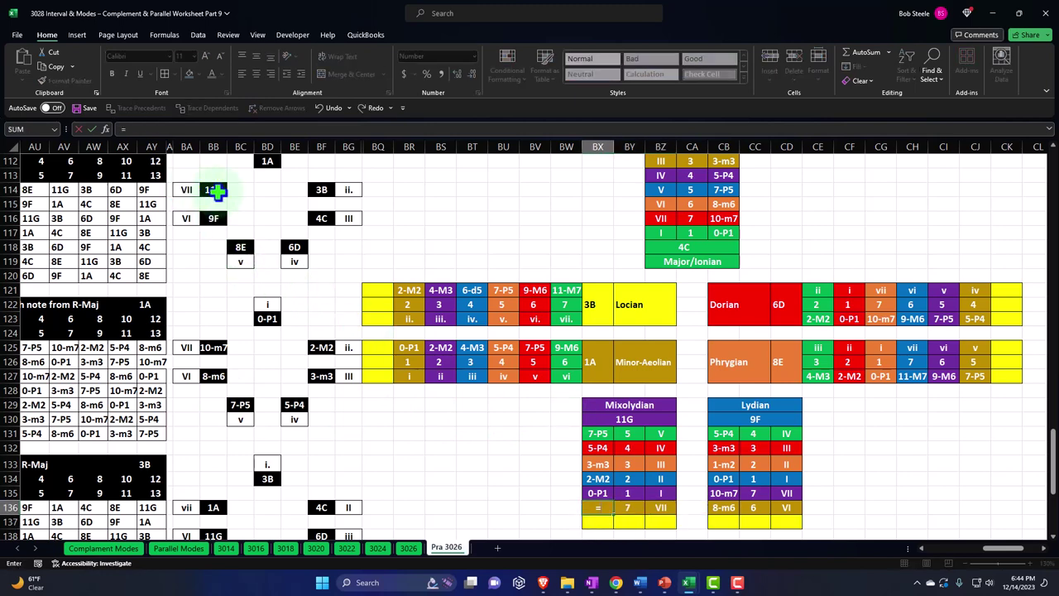
click(220, 349)
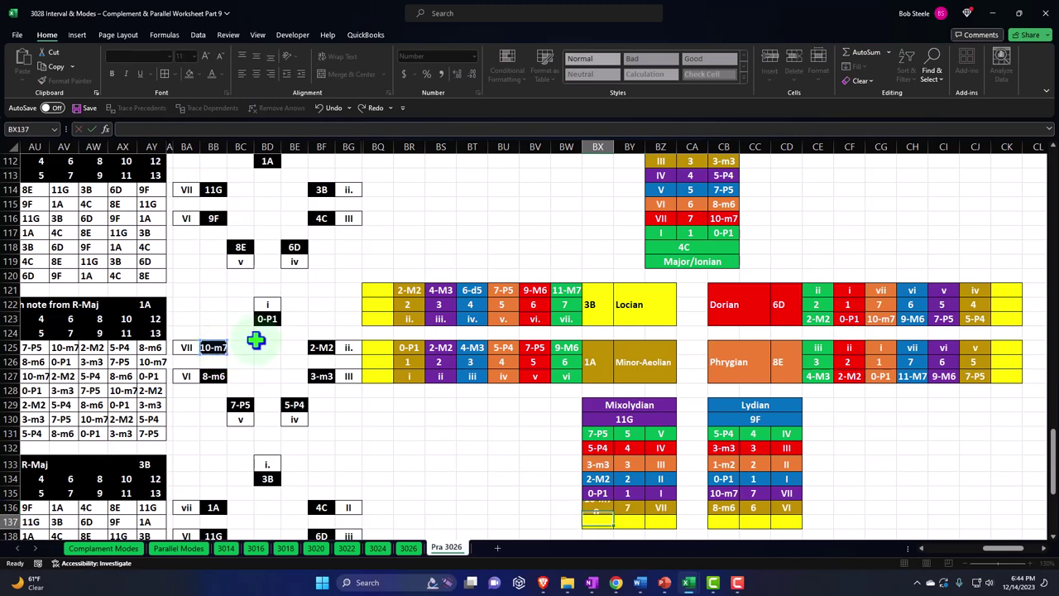
key(Tab)
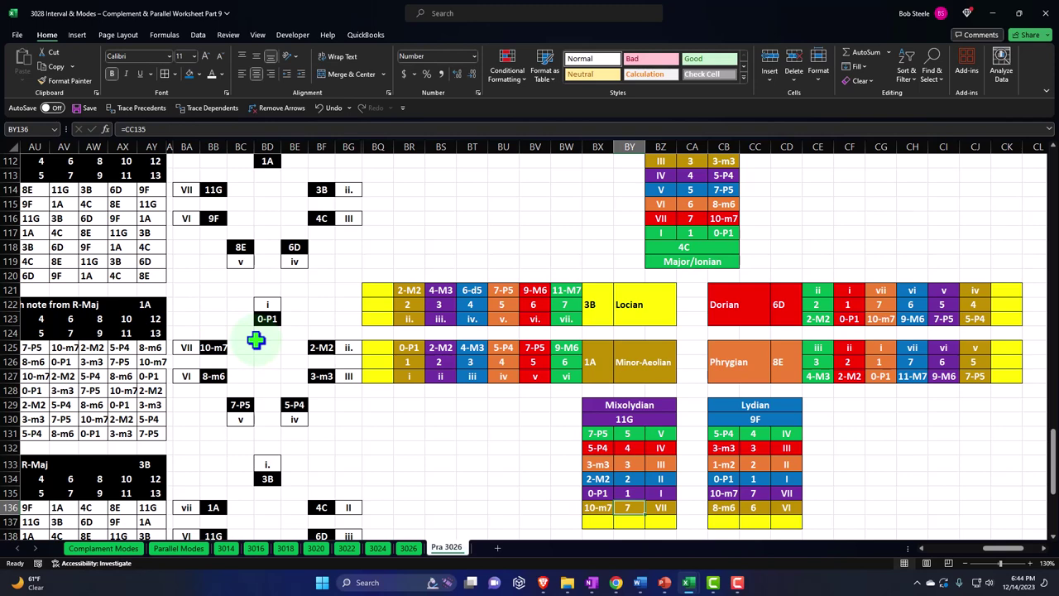
Move the whole colour-coded mode chart from beside the 1A worksheet to BQ133, beside the 3B worksheet.
scroll(511, 286, up, 2)
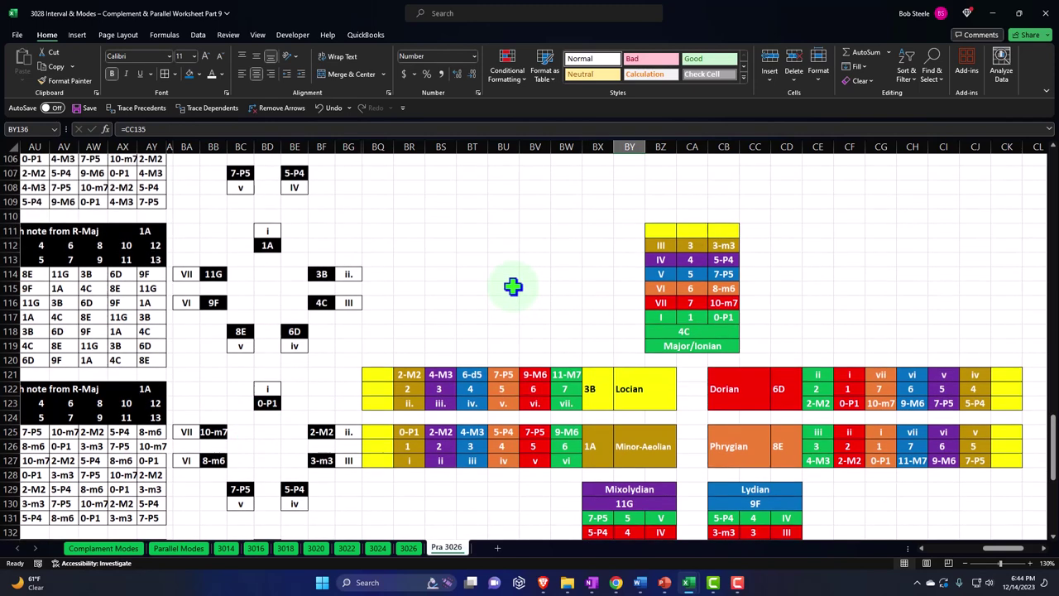
drag(380, 234, 995, 472)
scroll(630, 362, up, 1)
drag(378, 184, 397, 507)
scroll(425, 411, down, 4)
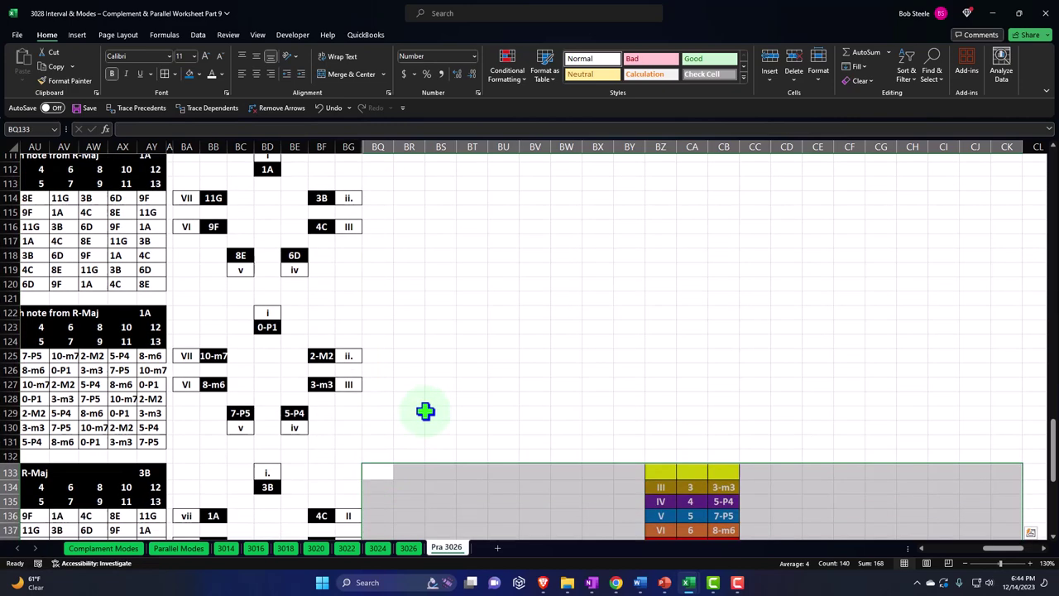
scroll(425, 411, down, 4)
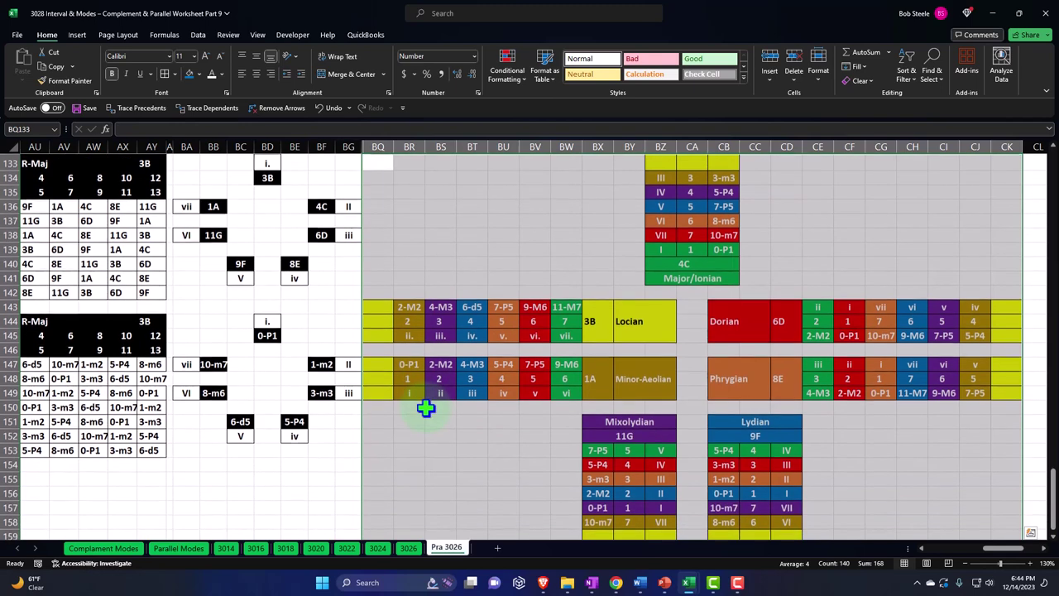
Link cell BQ144 in the Locian block's yellow column to the Minor-Aeolian scale degree in BR148.
click(389, 323)
text(=)
key(Down)
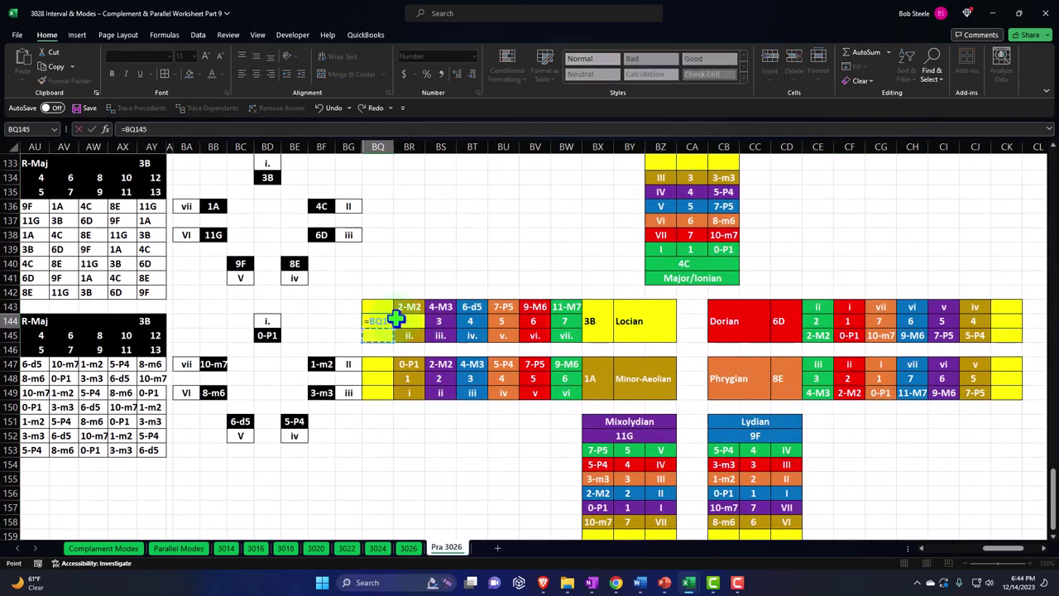
key(Down)
key(Right)
key(Return)
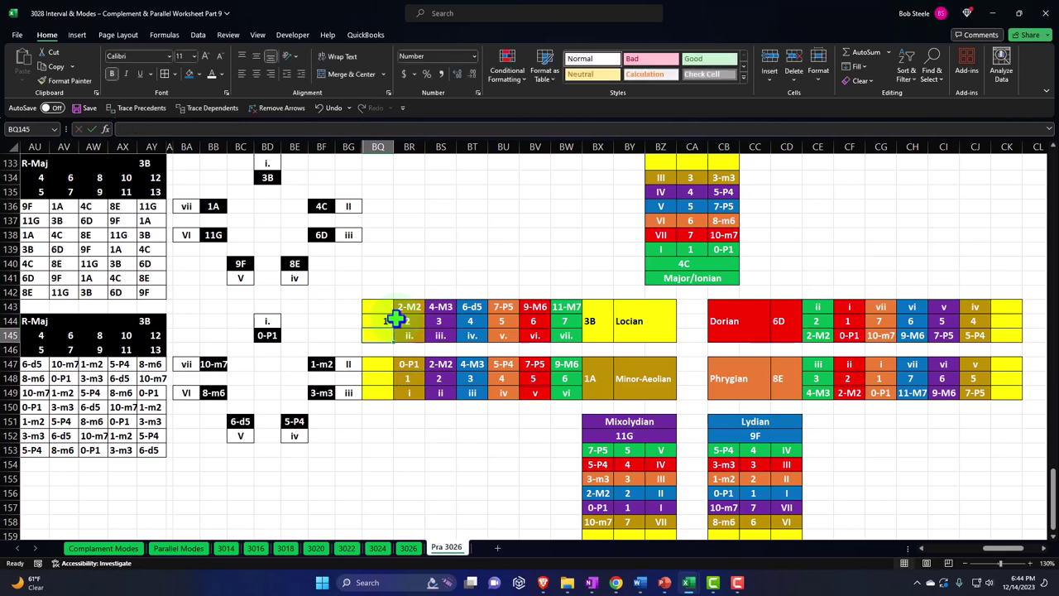
Link cell BQ145 in the Locian block's yellow column to the numeral in BD133 and centre cells BQ143:BQ145.
text(=)
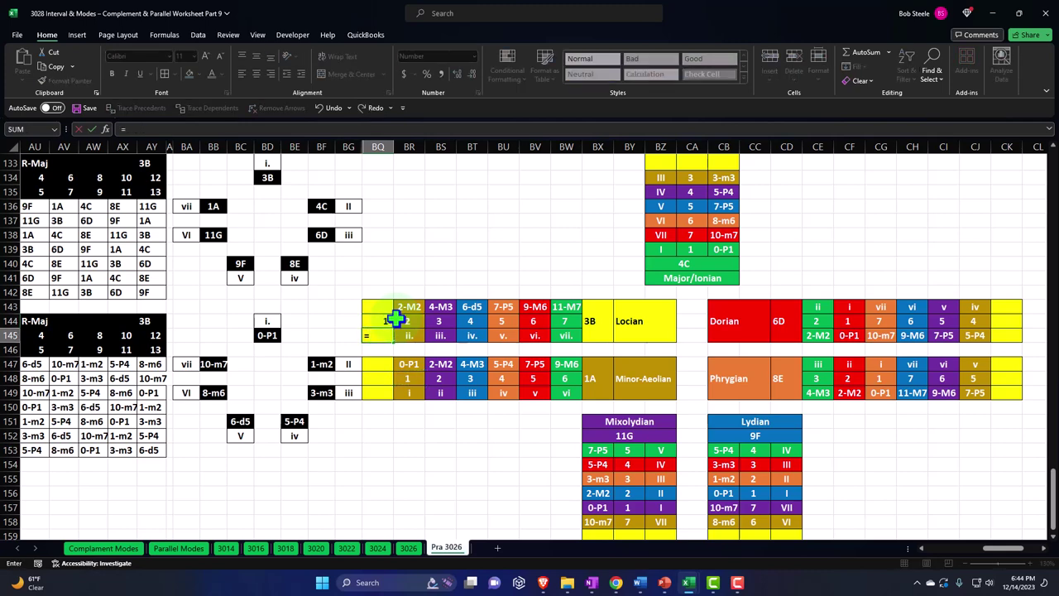
key(Left)
key(Left)
key(Left)
key(Up)
key(Up)
key(Up)
key(Up)
key(Up)
key(Up)
key(Up)
key(Up)
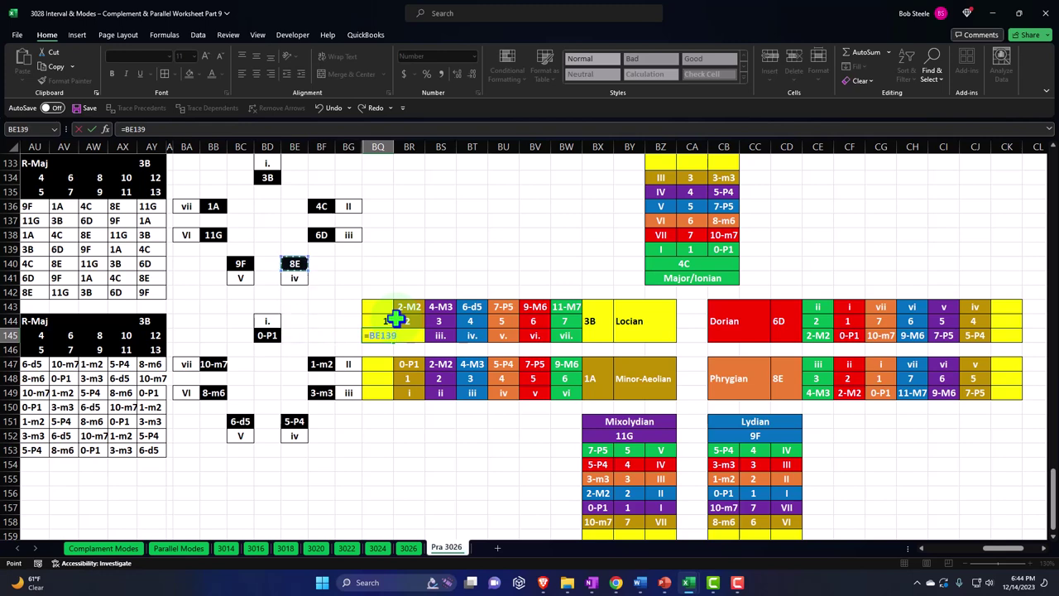
key(Up)
key(Up)
key(Up)
key(Up)
key(Left)
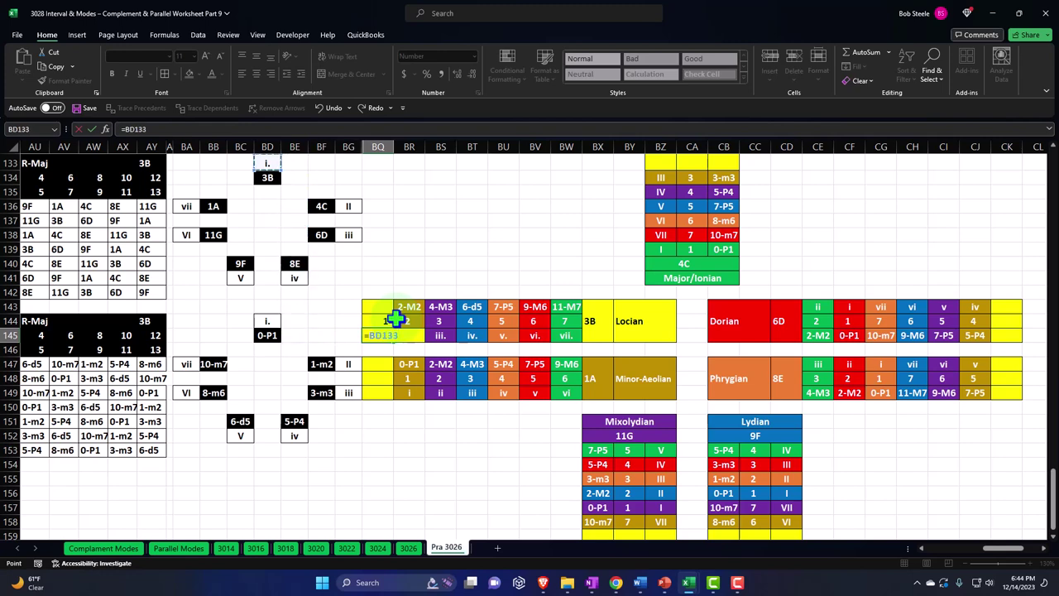
key(Return)
key(Up)
key(Up)
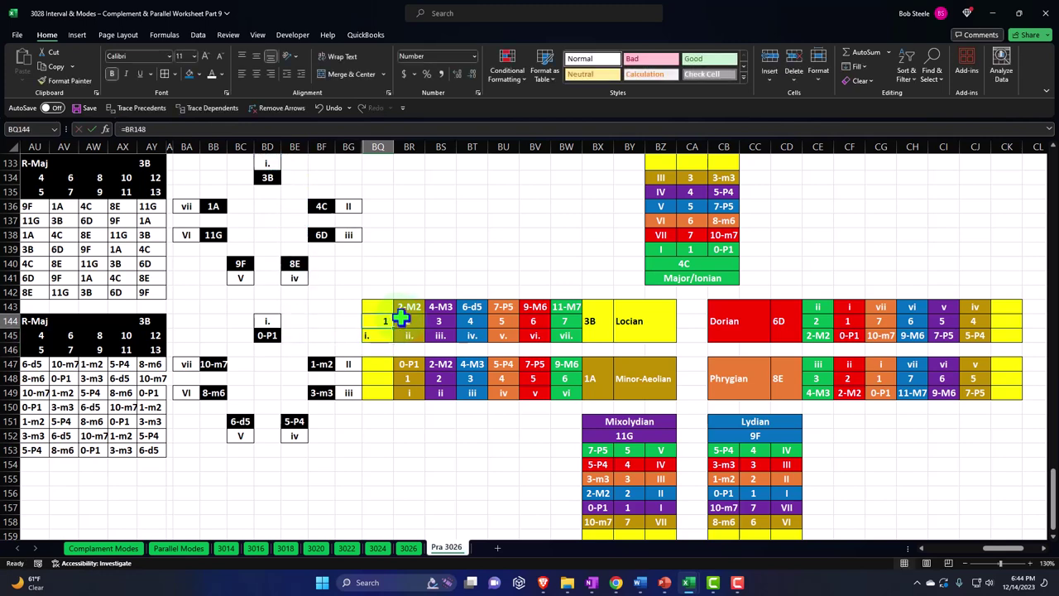
drag(373, 307, 373, 333)
click(256, 74)
Link cell BQ143 in the Locian block's yellow column to the 0-P1 interval in BD145.
click(380, 307)
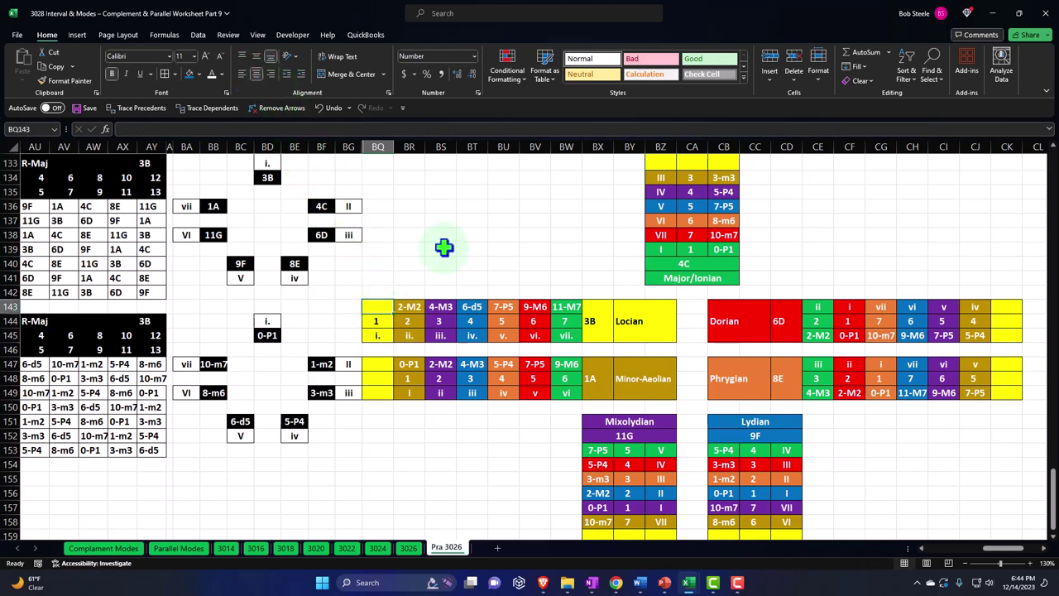
text(=)
key(Left)
key(Left)
key(Left)
key(Up)
key(Up)
key(Up)
key(Up)
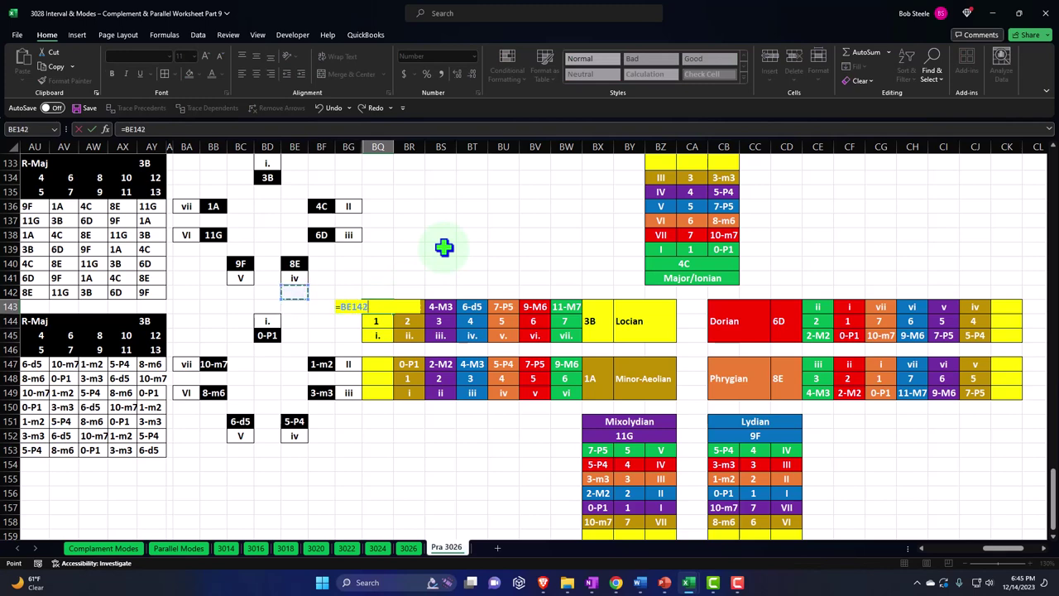
key(Up)
key(Up)
key(Left)
key(Up)
key(Up)
key(Up)
key(Down)
key(Down)
key(Down)
key(Down)
key(Down)
key(Down)
key(Down)
key(Down)
key(Down)
key(Return)
Link cell CA133 in the Major/Ionian block's yellow row to scale degree 2.
key(Right)
key(Right)
key(Right)
key(Right)
key(Right)
key(Up)
key(Up)
key(Up)
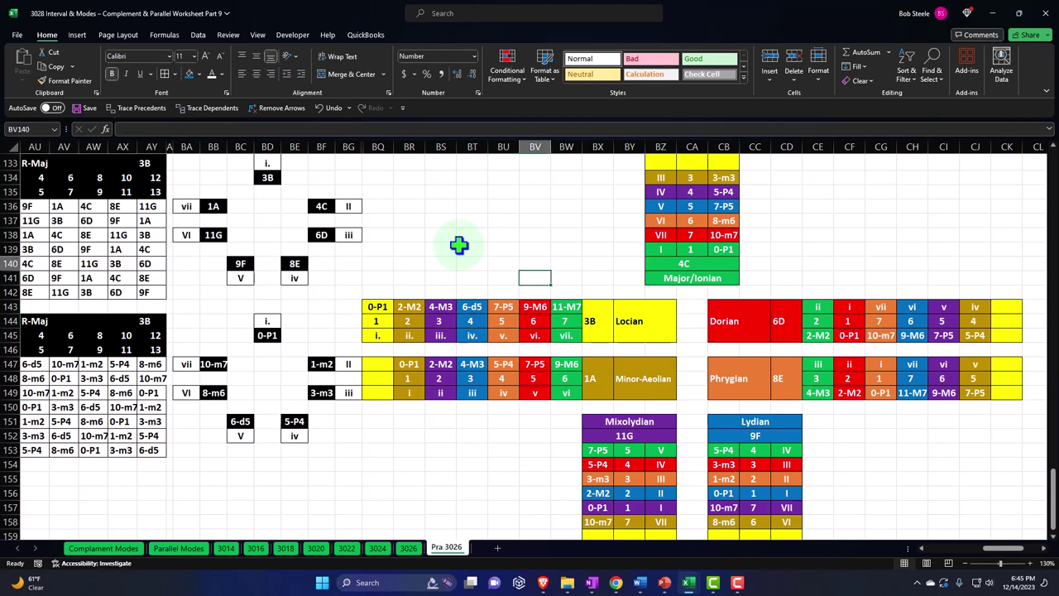
key(Up)
key(Up)
key(Up)
key(Right)
key(Right)
key(Right)
key(Right)
key(Right)
key(Up)
key(Up)
key(Up)
key(Up)
key(Up)
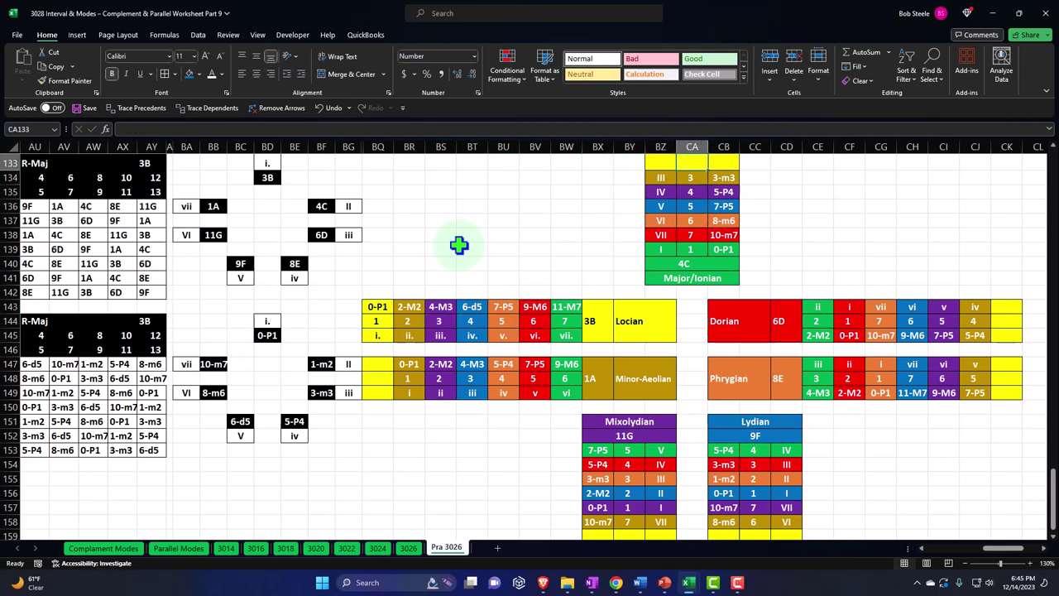
text(=)
key(Down)
key(Down)
key(Left)
key(Left)
key(Left)
key(Left)
key(Left)
key(Left)
key(Left)
key(Left)
key(Left)
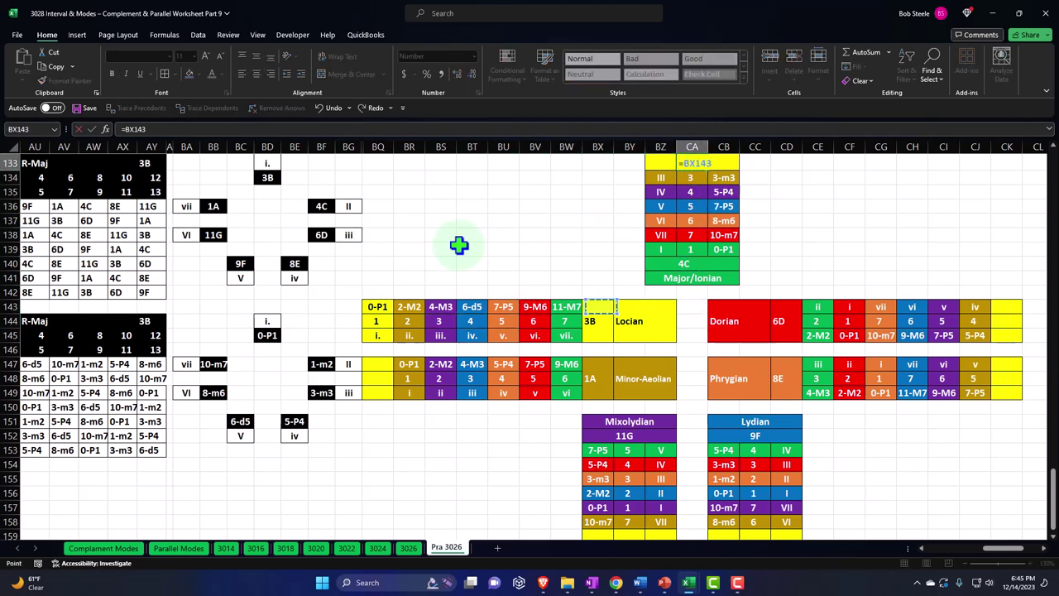
key(Return)
Link cell BZ133 in the Major/Ionian block's yellow row to the numeral II in BG136.
key(Up)
key(Left)
text(=)
key(Down)
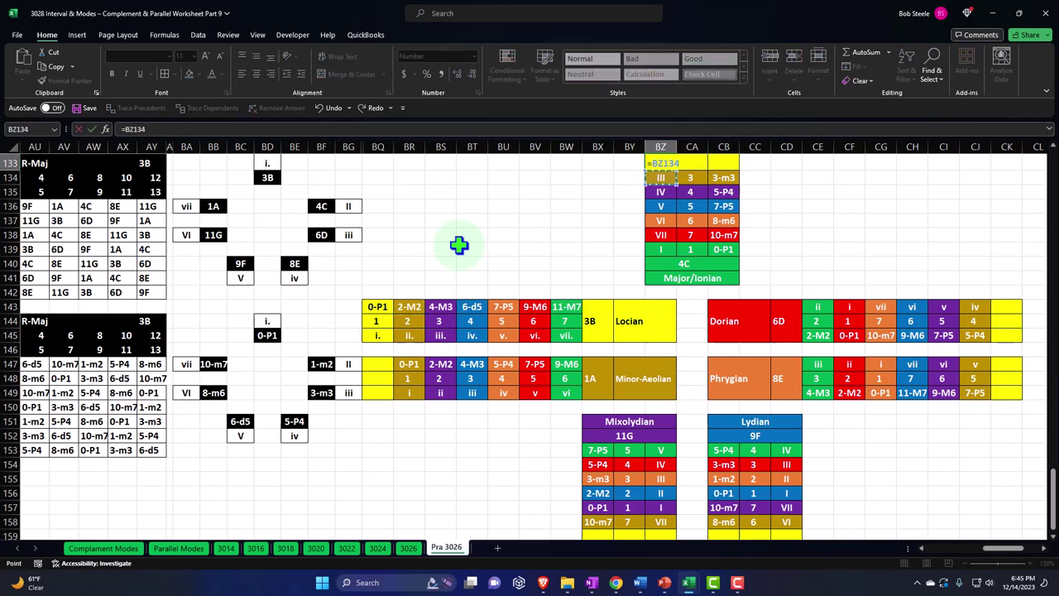
key(Left)
key(Left)
key(Left)
key(Left)
key(Left)
key(Left)
key(Left)
key(Left)
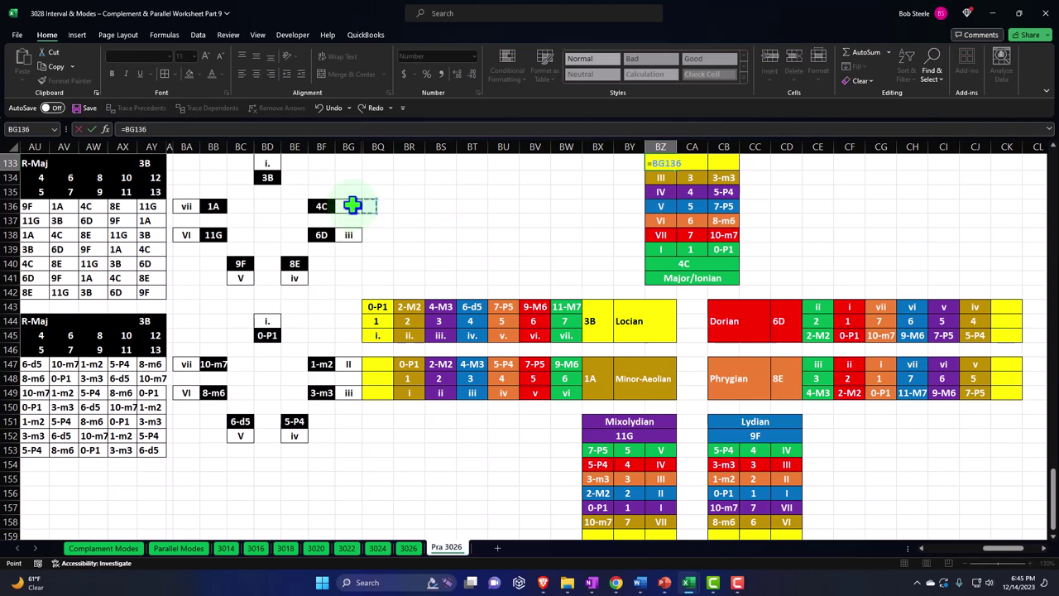
click(350, 206)
key(Return)
Link cell CB133 in the Major/Ionian block's yellow row to the 1-m2 interval in BF147 and centre cells BZ133:CB133.
key(Right)
key(Right)
key(Up)
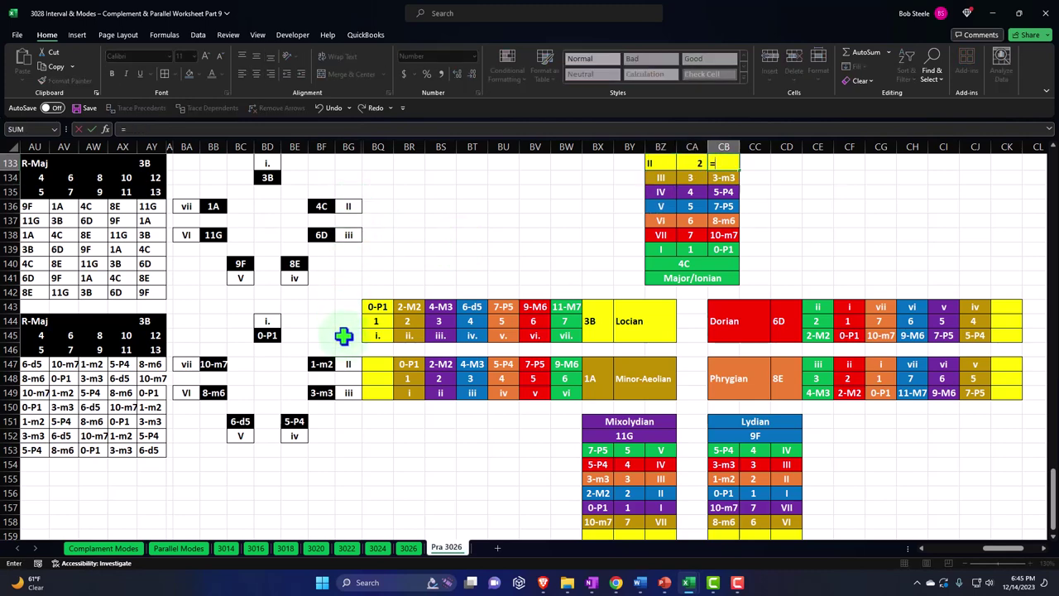
click(321, 365)
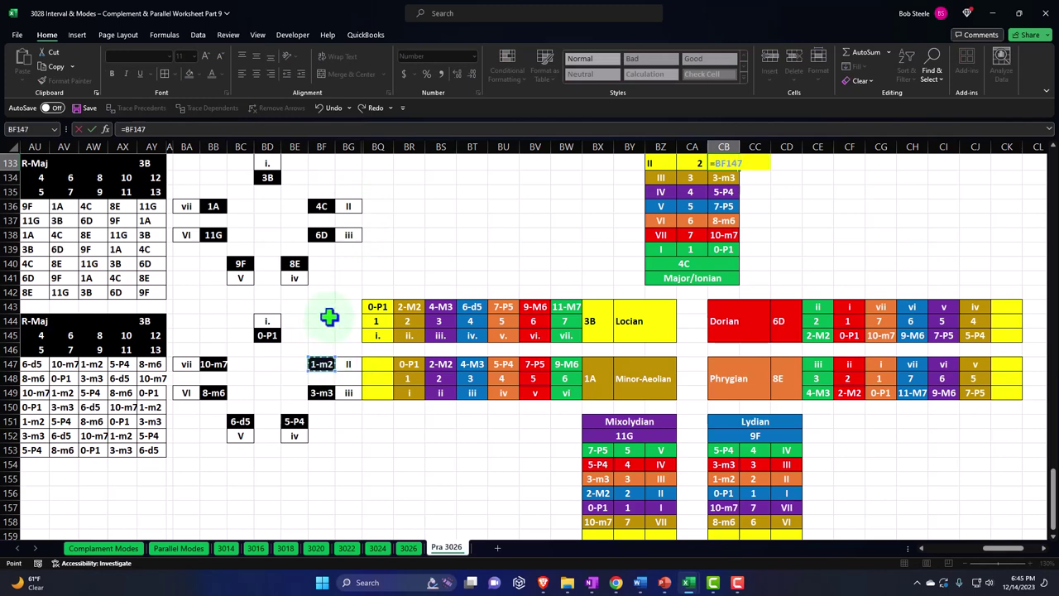
key(Return)
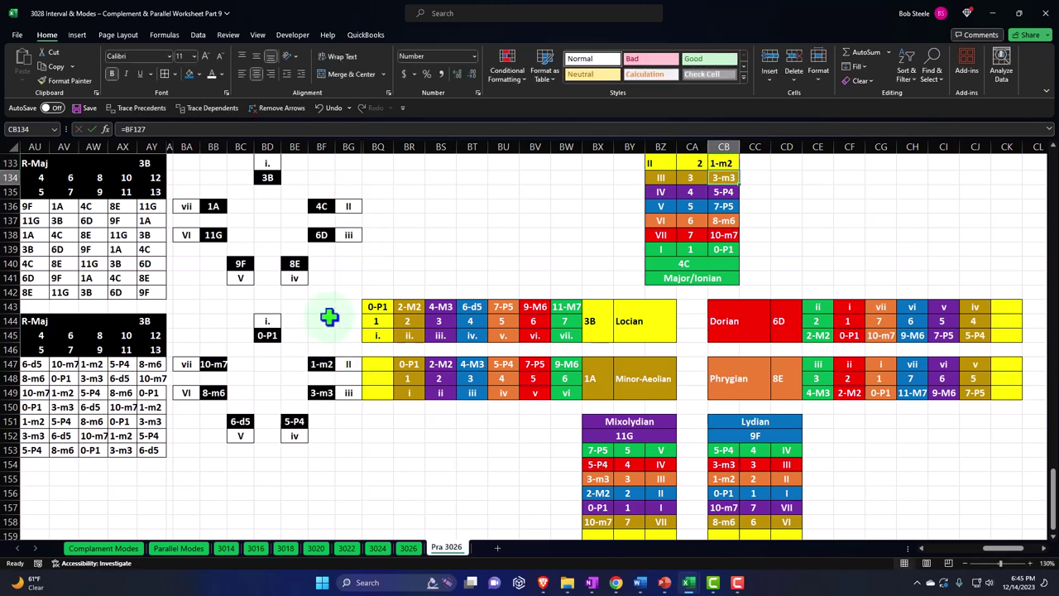
drag(654, 163, 723, 163)
click(257, 73)
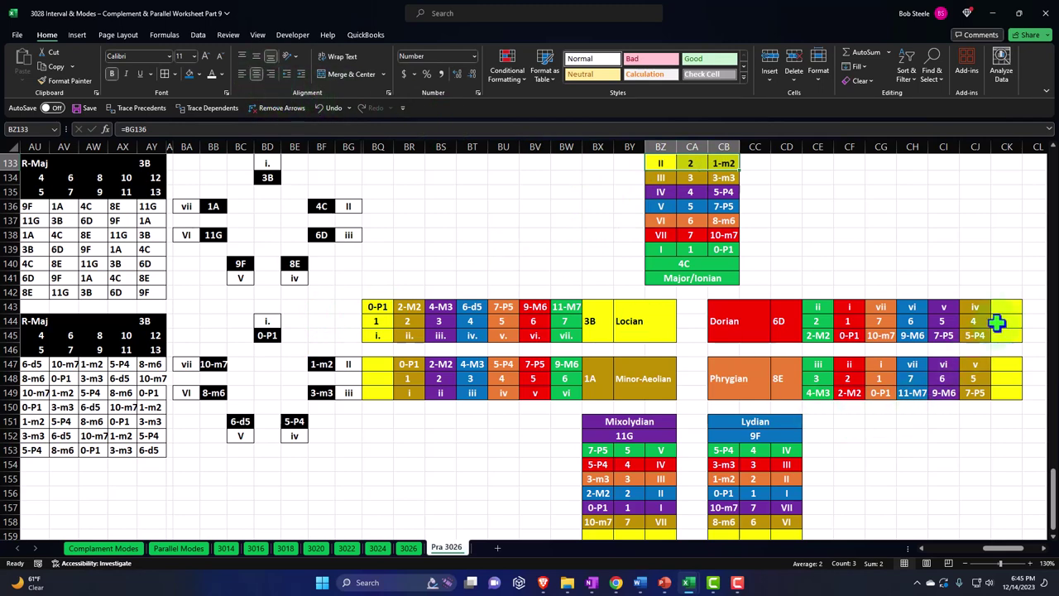
Link cell CK144 in the Dorian block's yellow column to scale degree 3.
click(1006, 323)
text(=)
key(Up)
key(Up)
key(Up)
key(Up)
key(Up)
key(Up)
key(Up)
key(Up)
key(Left)
key(Left)
key(Left)
key(Left)
key(Left)
key(Left)
key(Left)
key(Left)
key(Left)
key(Left)
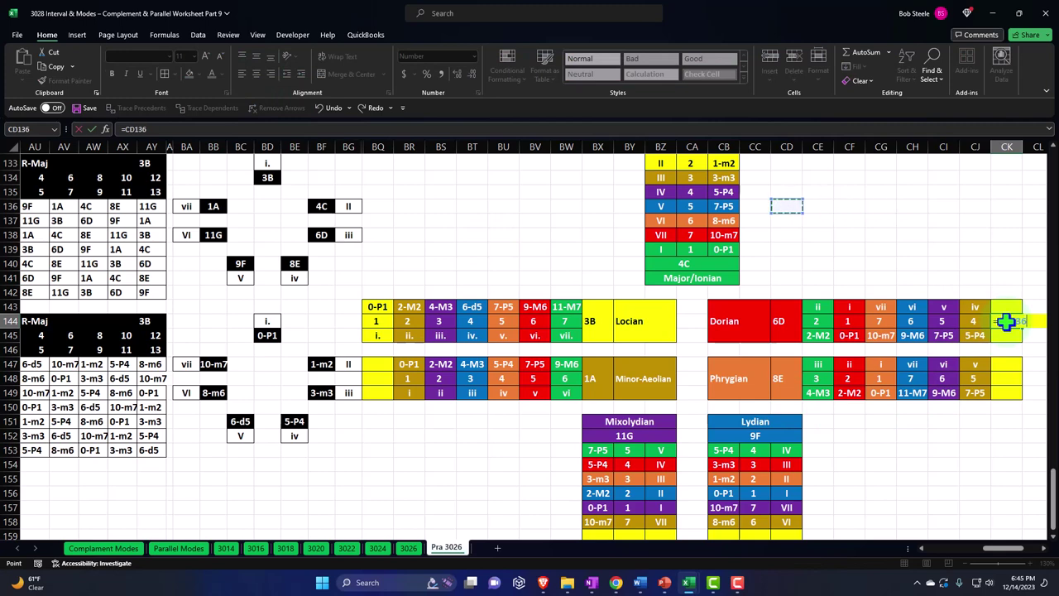
key(Escape)
Link cell CK143 in the Dorian block's yellow column to the numeral iii in BG138.
key(Up)
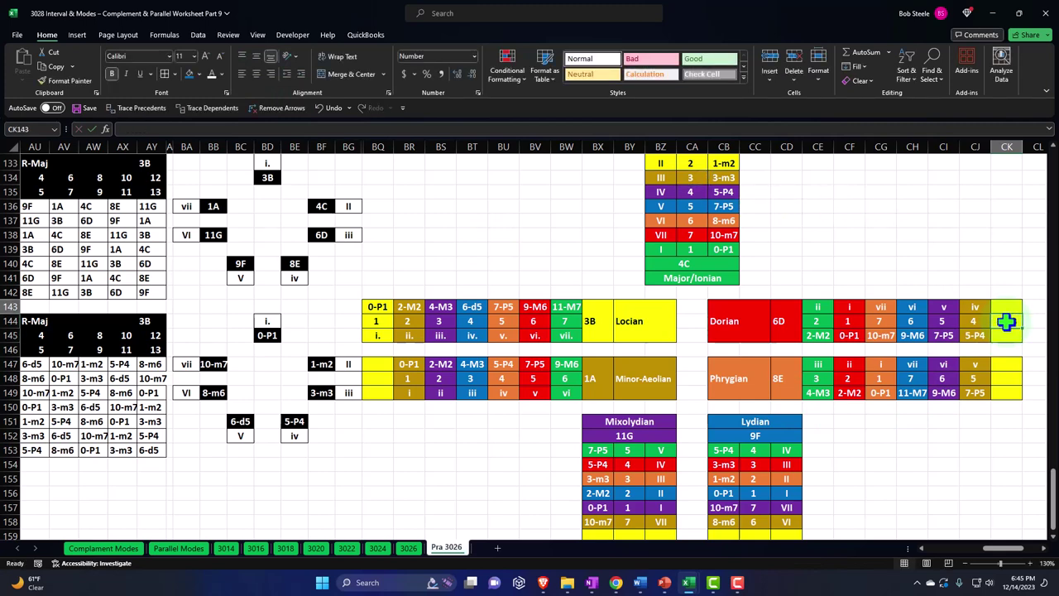
text(=)
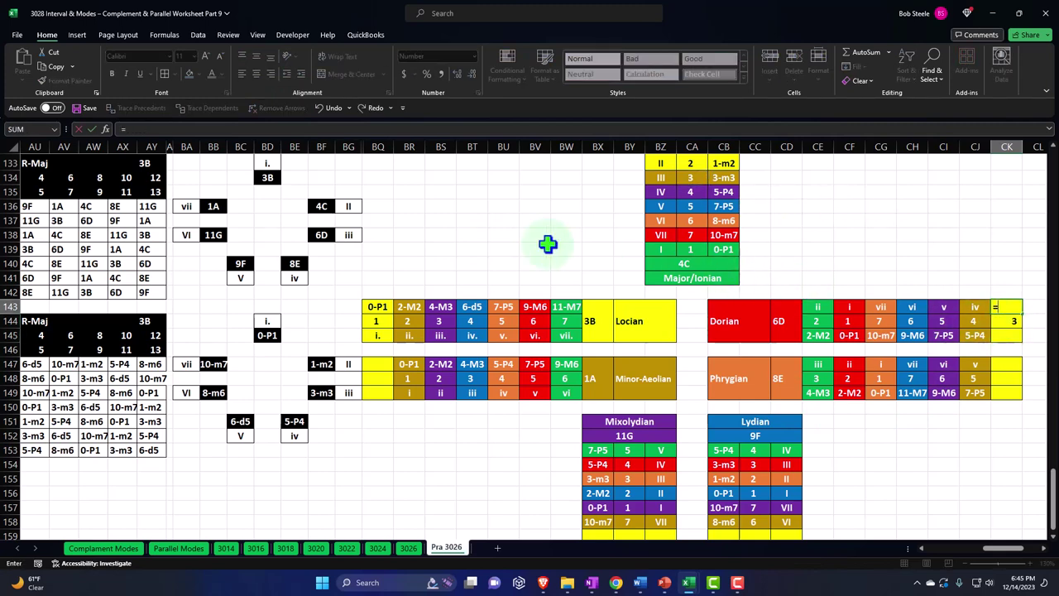
click(354, 235)
key(Return)
key(Return)
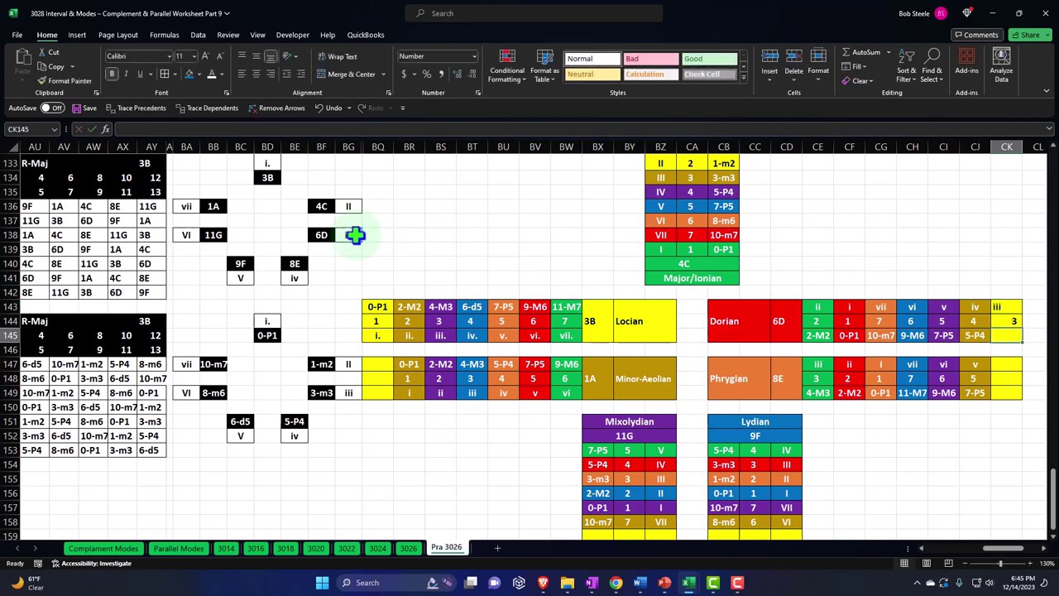
Link cell CK145 in the Dorian block's yellow column to the 3-m3 interval in BF149 and centre cells CK143:CK145.
text(=)
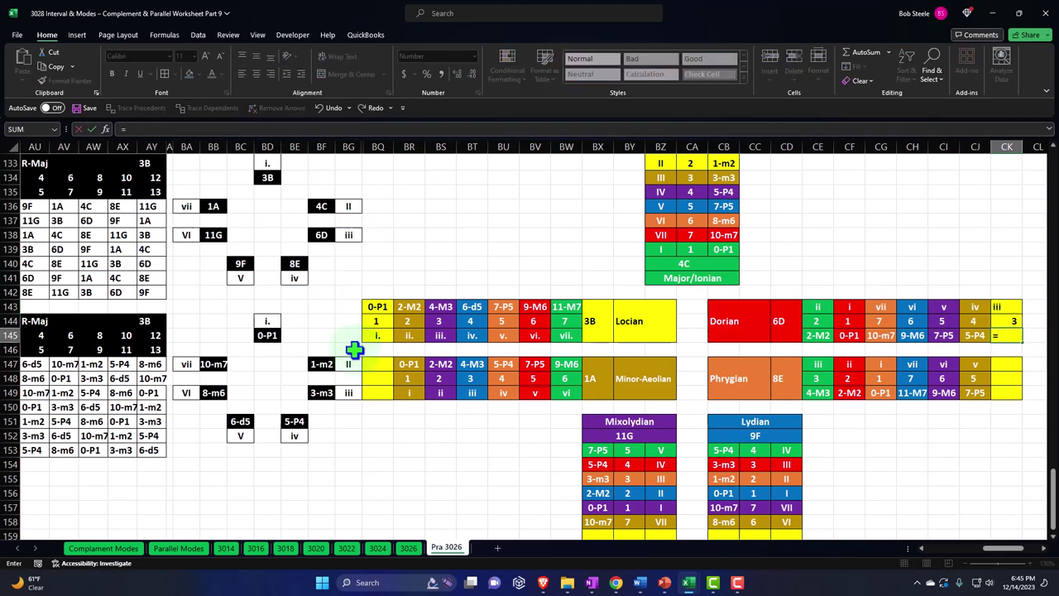
click(323, 393)
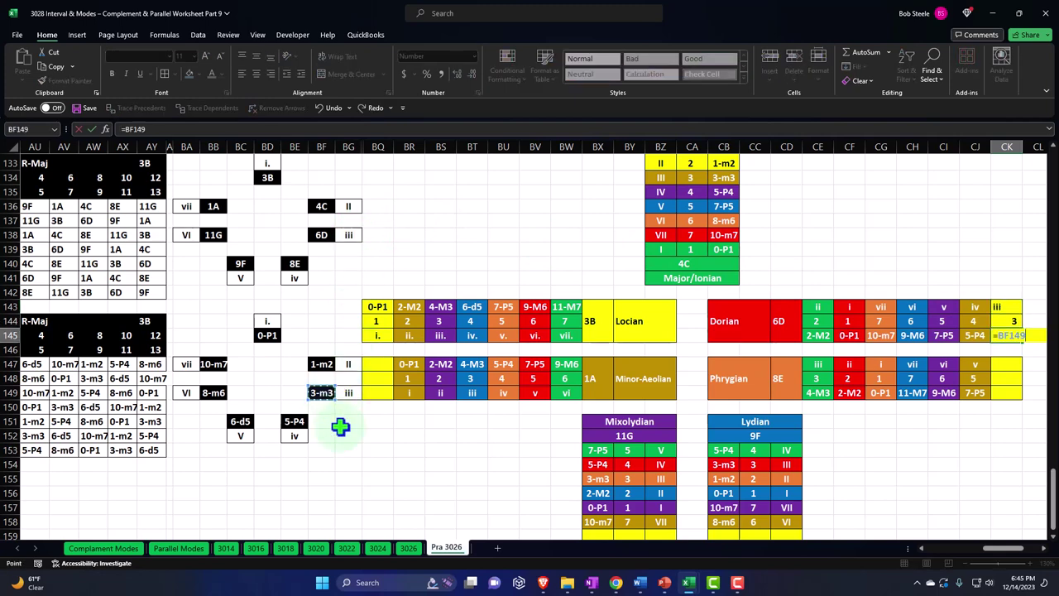
key(Return)
drag(1014, 308, 1003, 333)
click(256, 74)
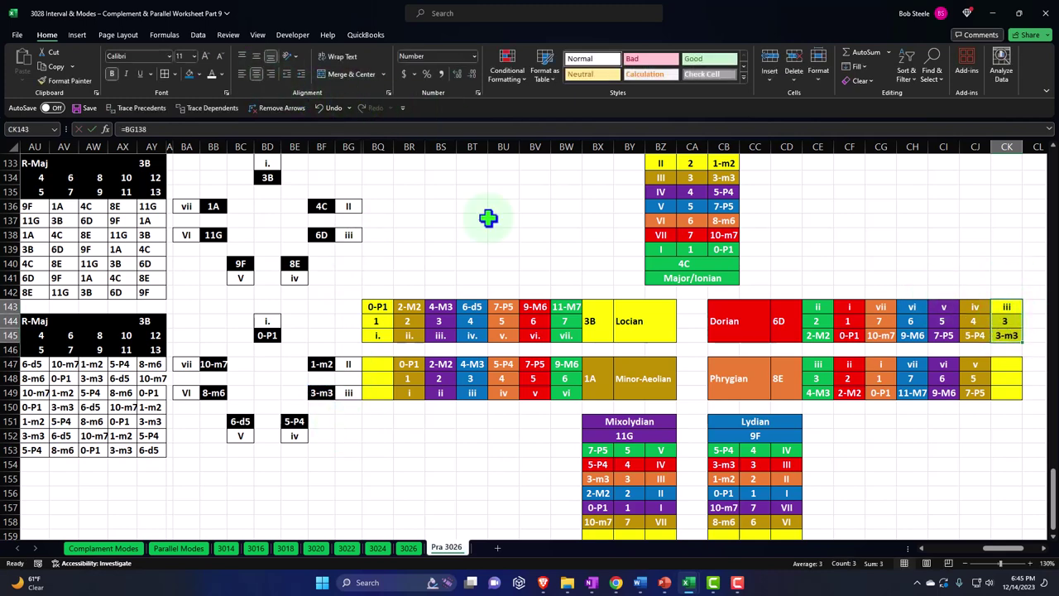
Link cell CK148 in the Phrygian block's yellow column to scale degree 4.
click(1003, 379)
text(=)
key(Up)
key(Up)
key(Return)
Link cell CK147 in the Phrygian block's yellow column to the numeral iv in BE141.
key(Up)
key(Up)
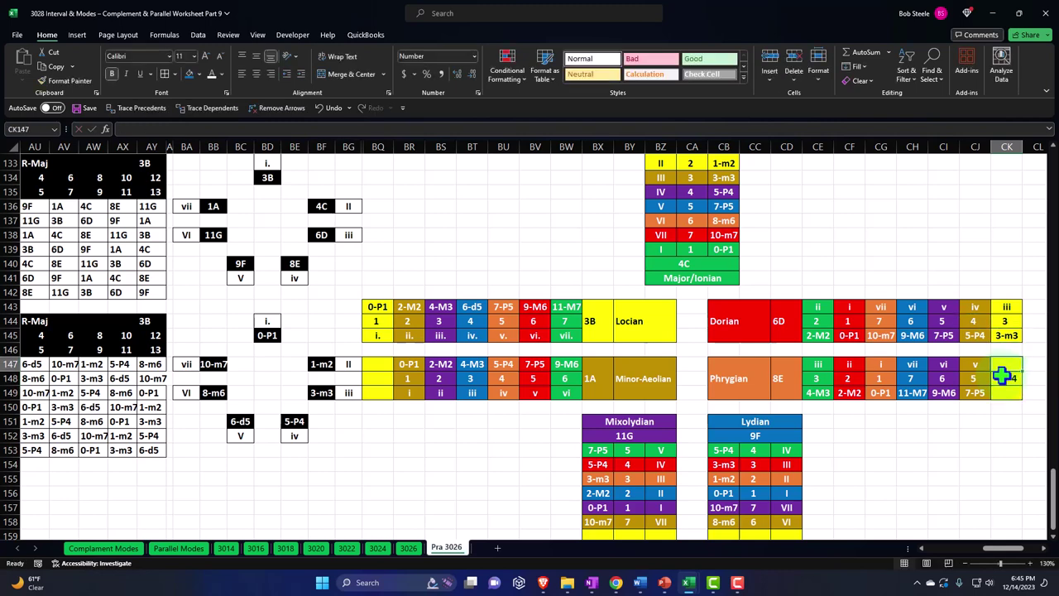
text(=)
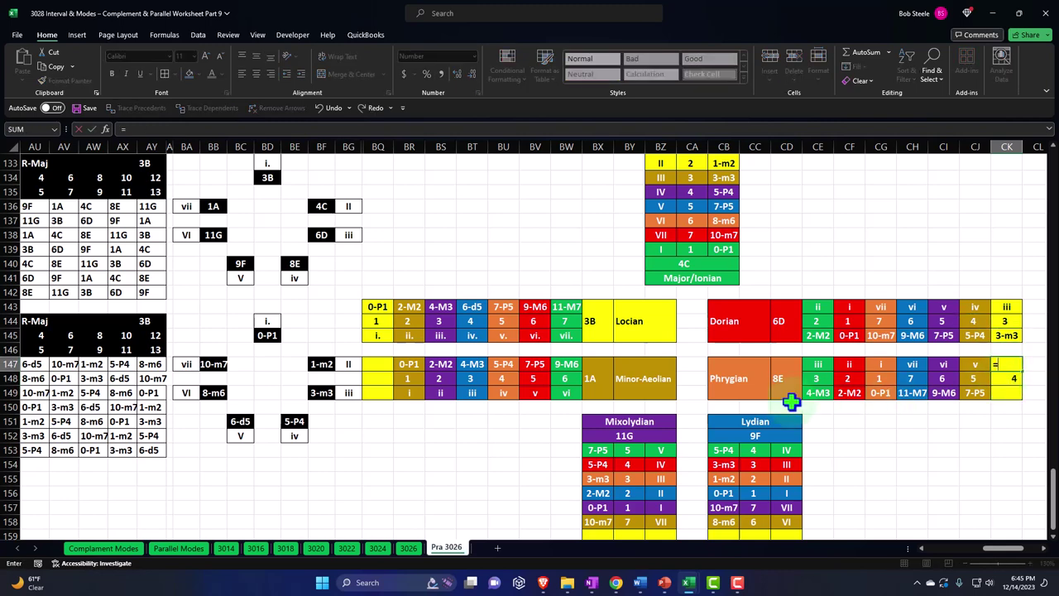
click(298, 278)
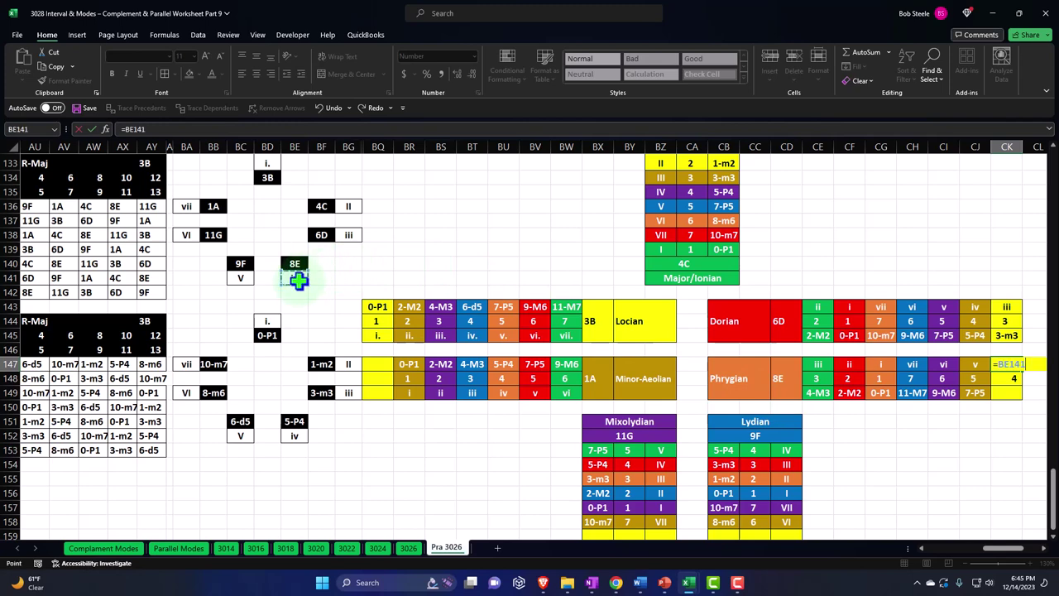
key(Return)
Link cell CK149 in the Phrygian block's yellow column to the 5-P4 interval in BE151 and centre cells CK147:CK149.
key(Return)
text(=)
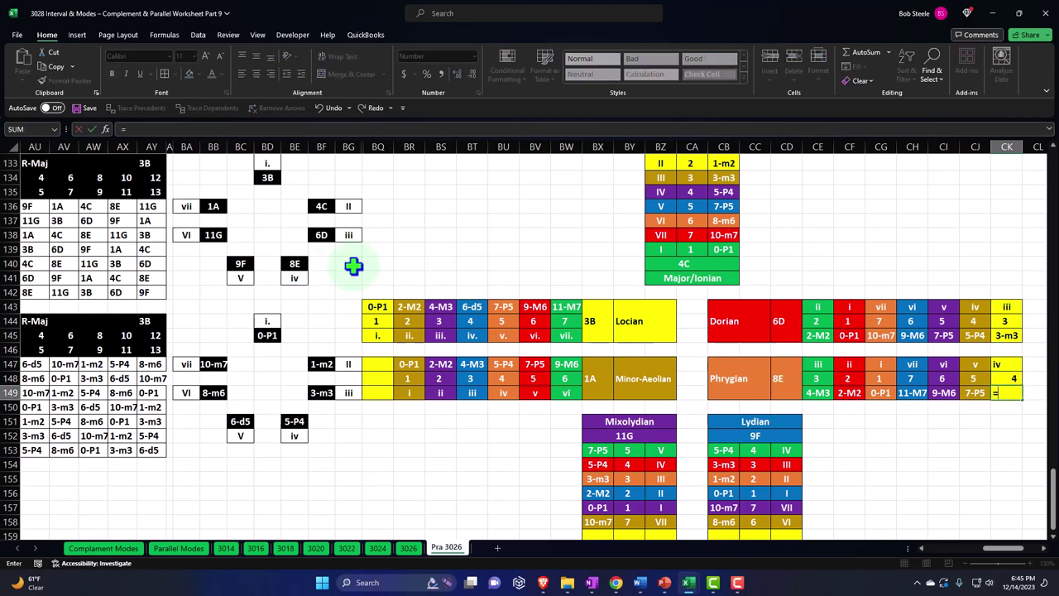
click(295, 425)
key(Return)
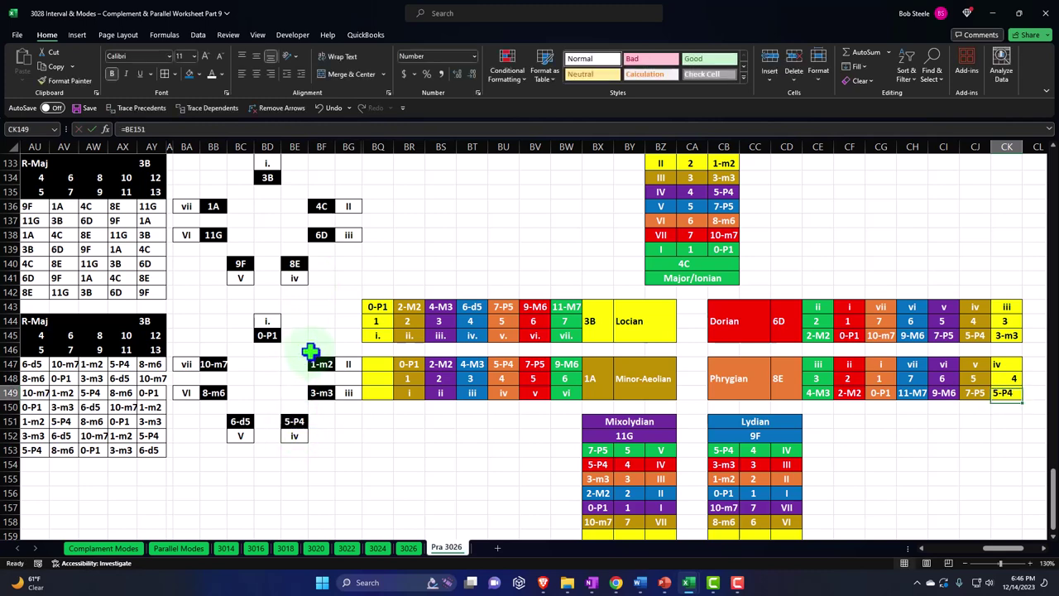
key(shift+Up)
key(shift+Up)
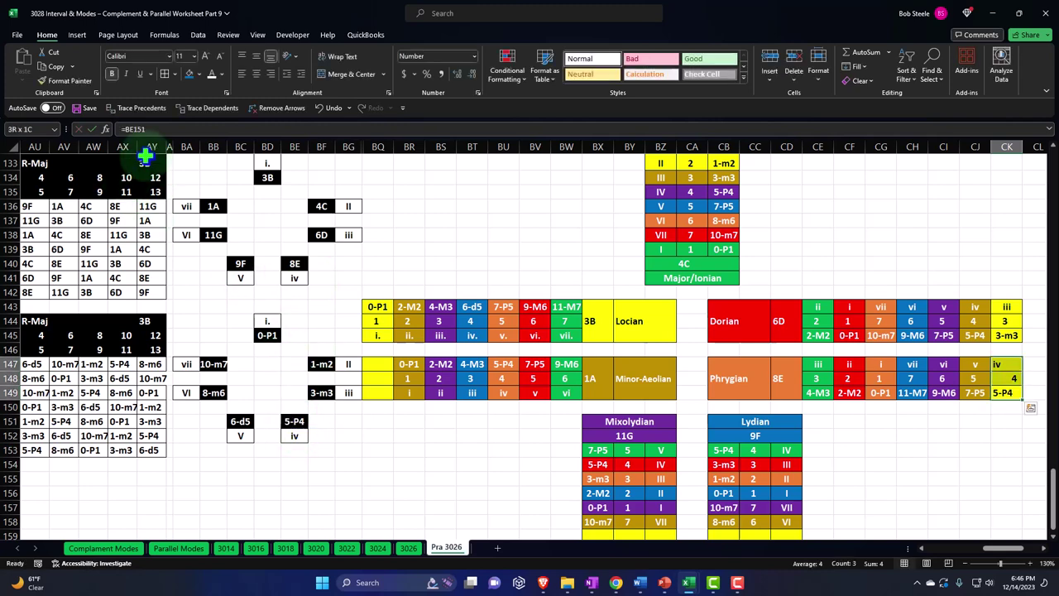
click(255, 74)
Link cell CC159 in the Lydian block's yellow row to the Phrygian block's scale degree in CJ148.
click(787, 446)
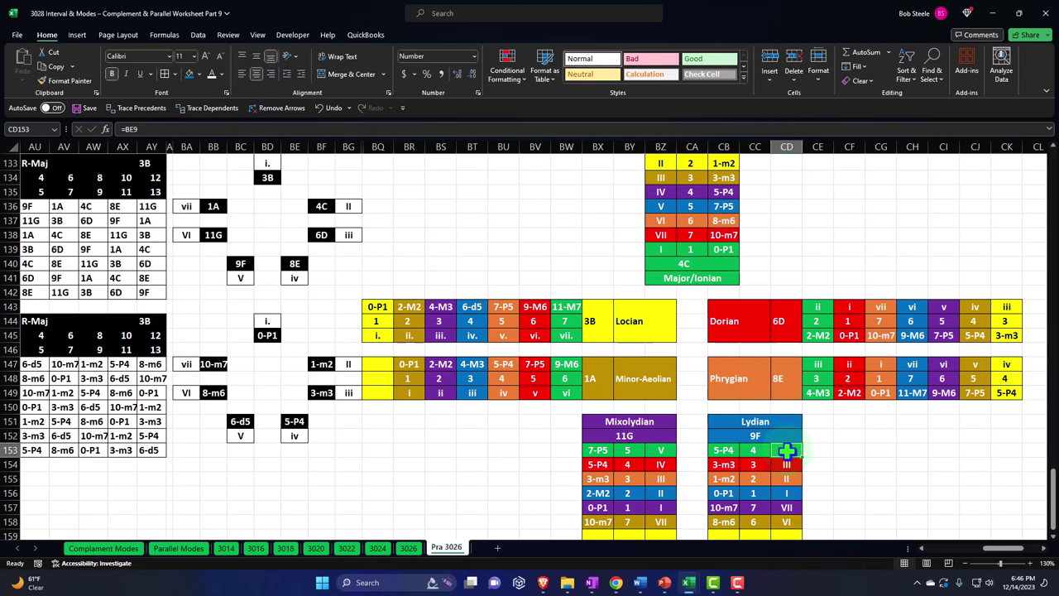
click(752, 532)
text(=)
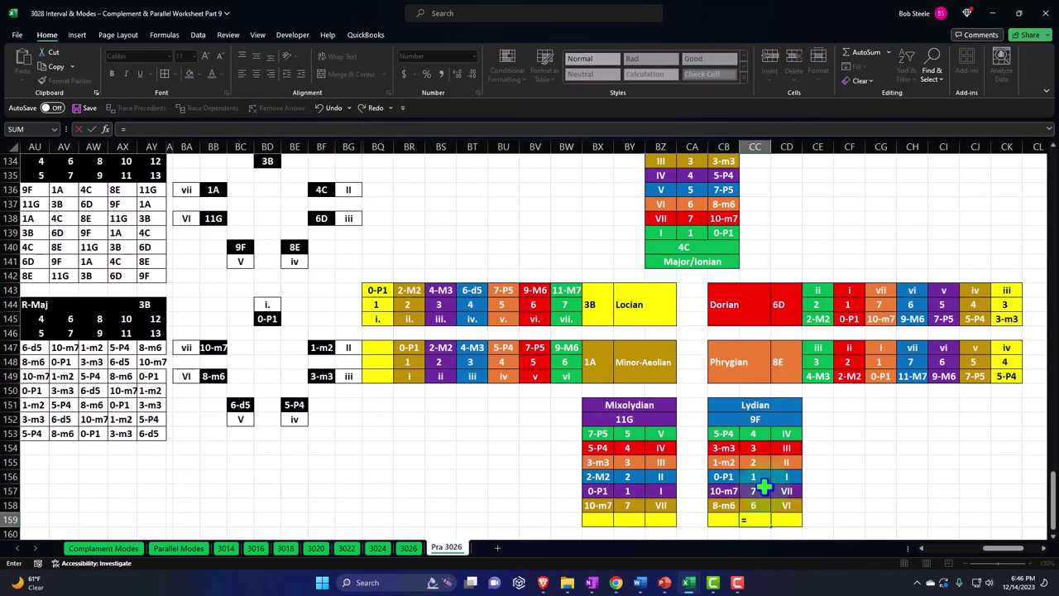
click(978, 360)
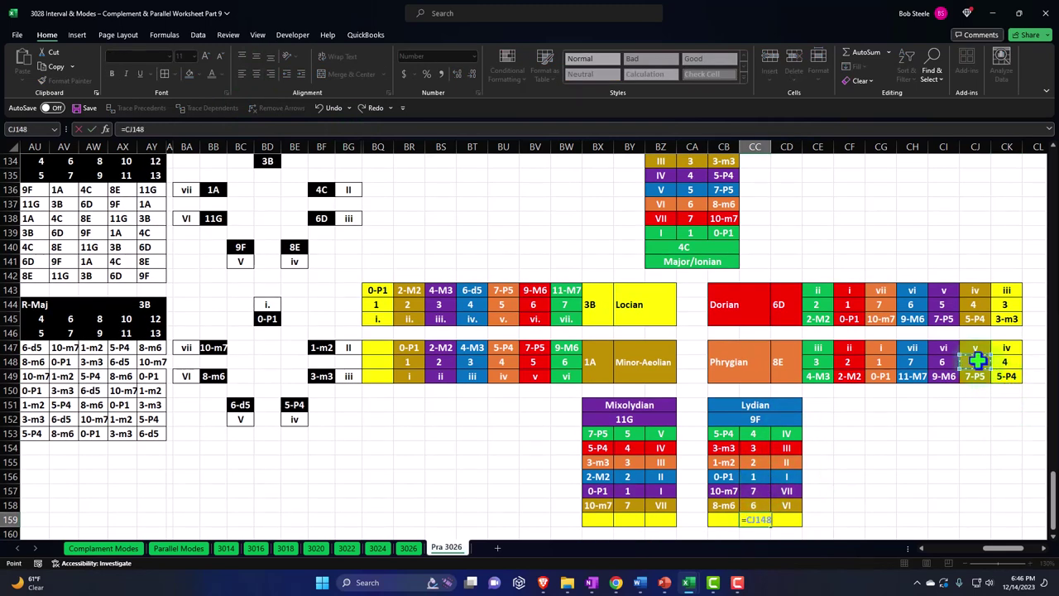
key(Tab)
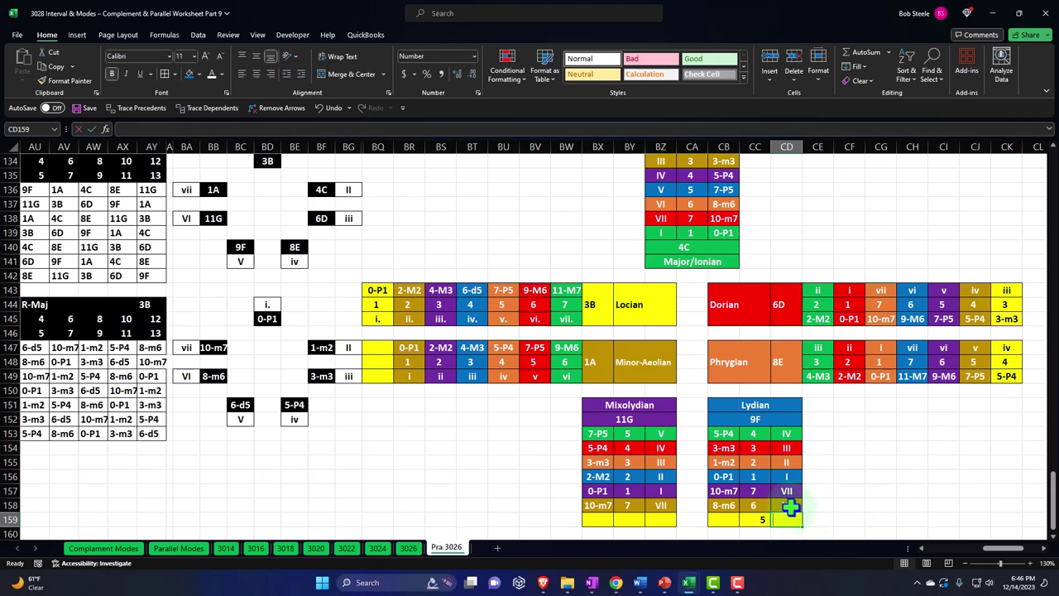
Link cell CD159 in the Lydian block's yellow row to the numeral V in BC141.
text(=)
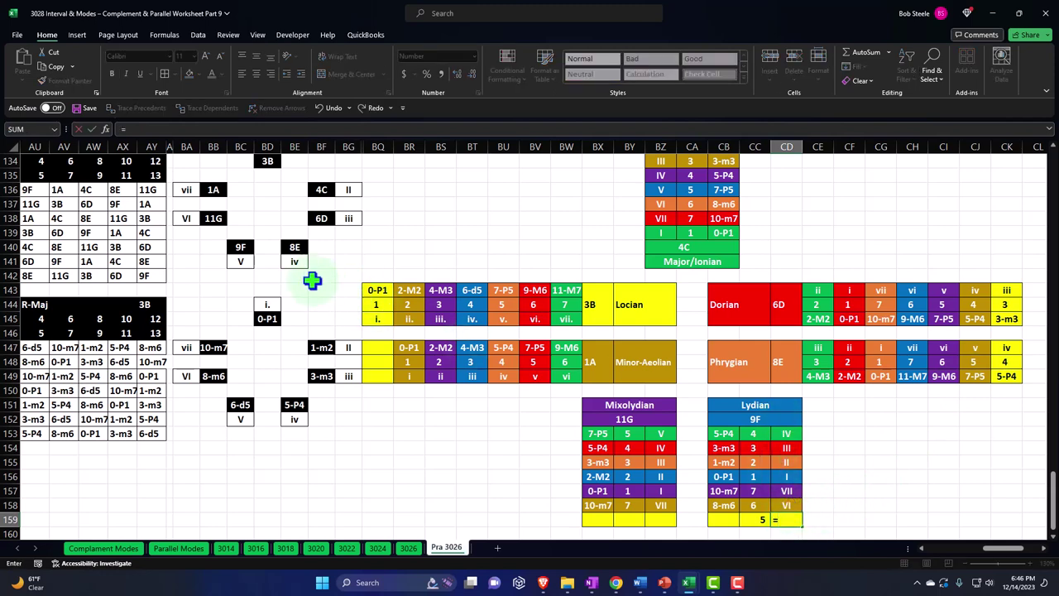
click(241, 261)
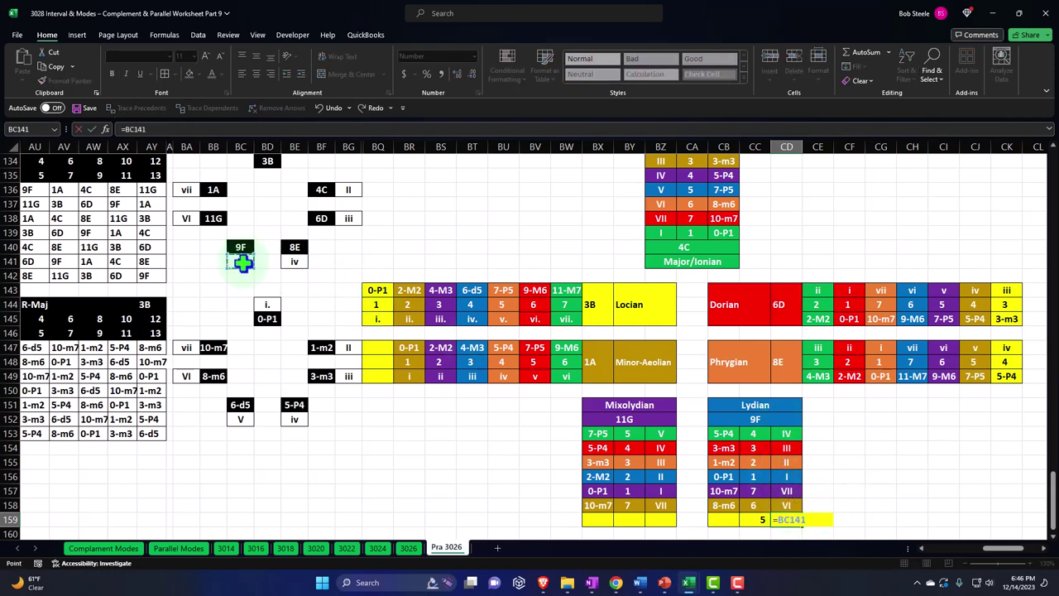
key(Return)
Link cell CB159 in the Lydian block's yellow row to the 6-d5 interval in BC151 and centre cells CB159:CD159.
click(725, 518)
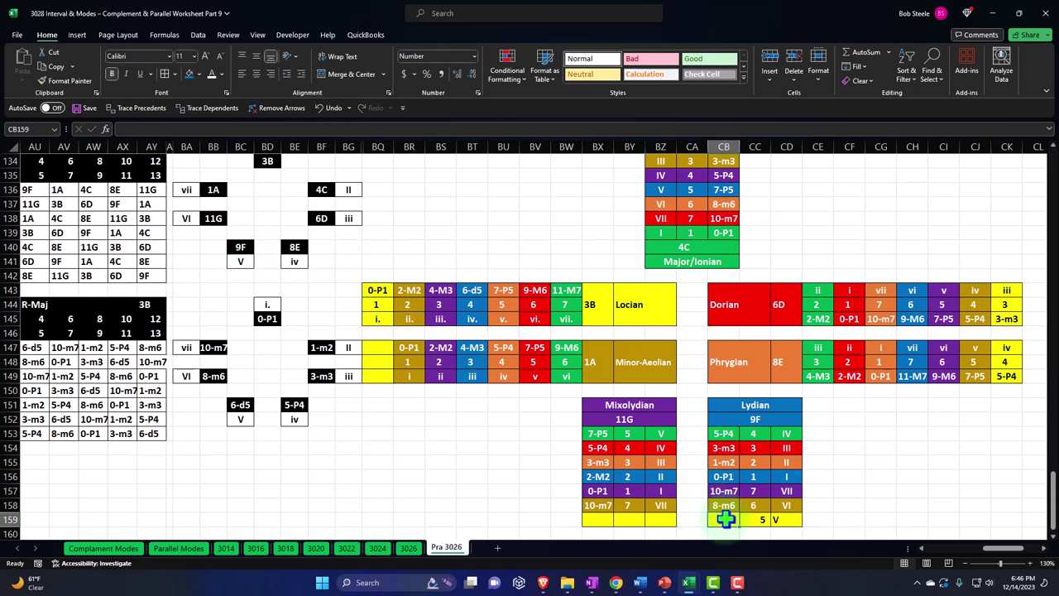
text(=)
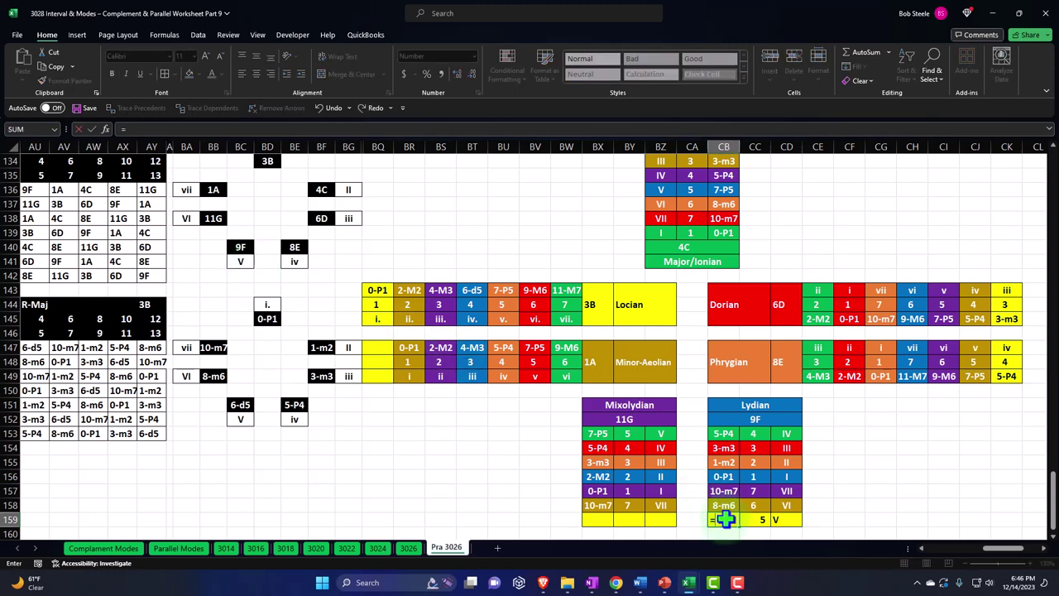
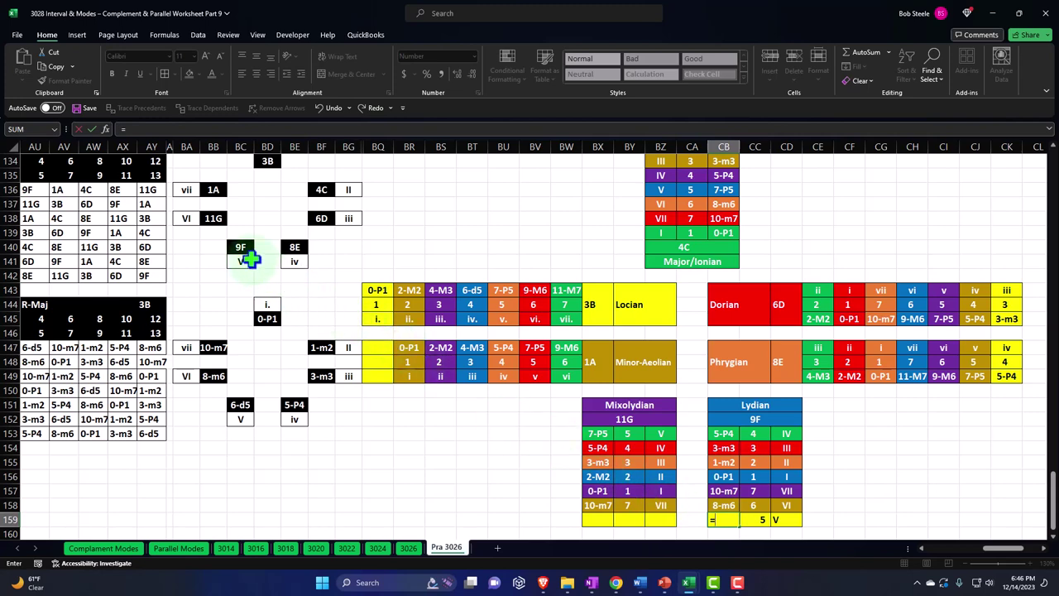
click(237, 402)
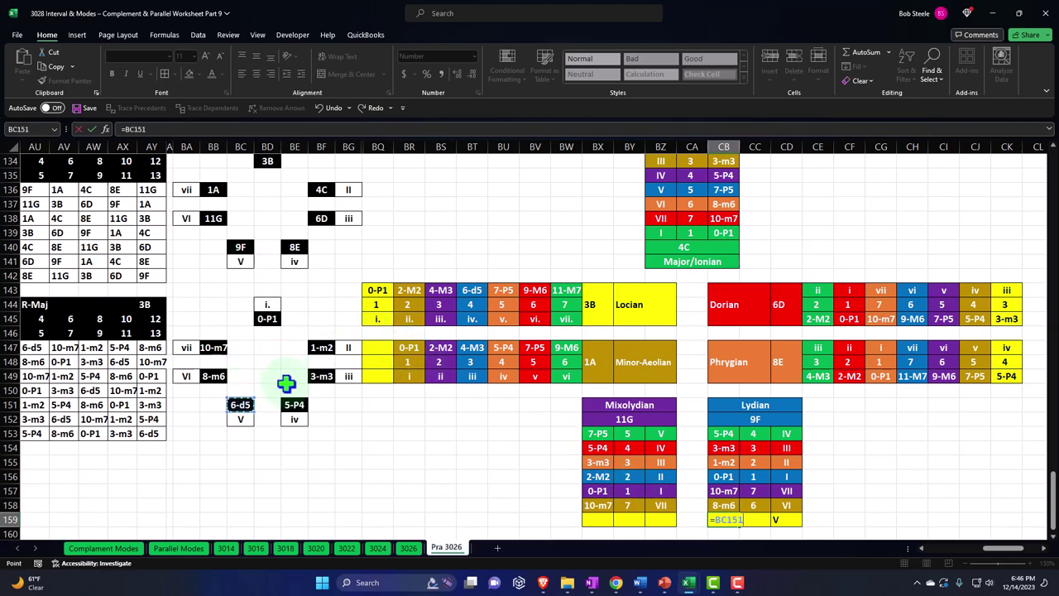
key(Return)
drag(721, 517, 774, 517)
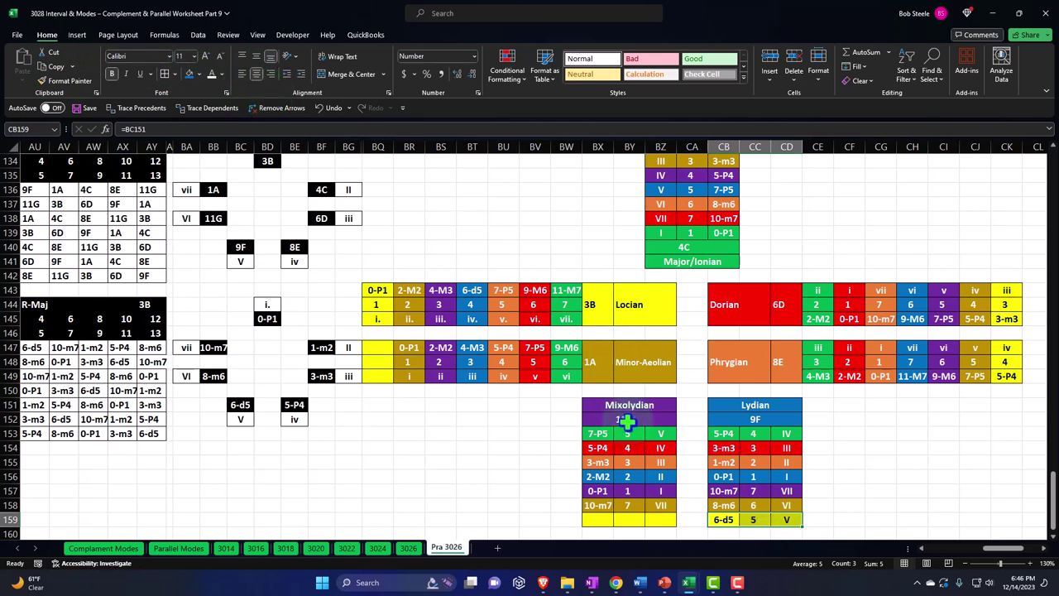
Link cell BY159 in the Mixolydian block's yellow row to the Lydian block's scale degree in CC158.
click(632, 518)
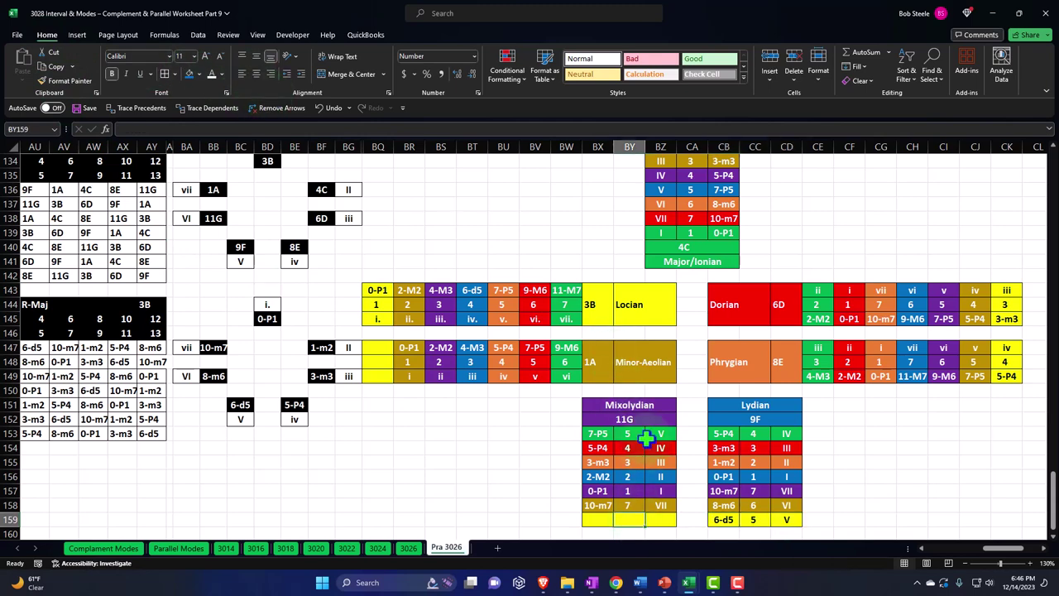
text(=)
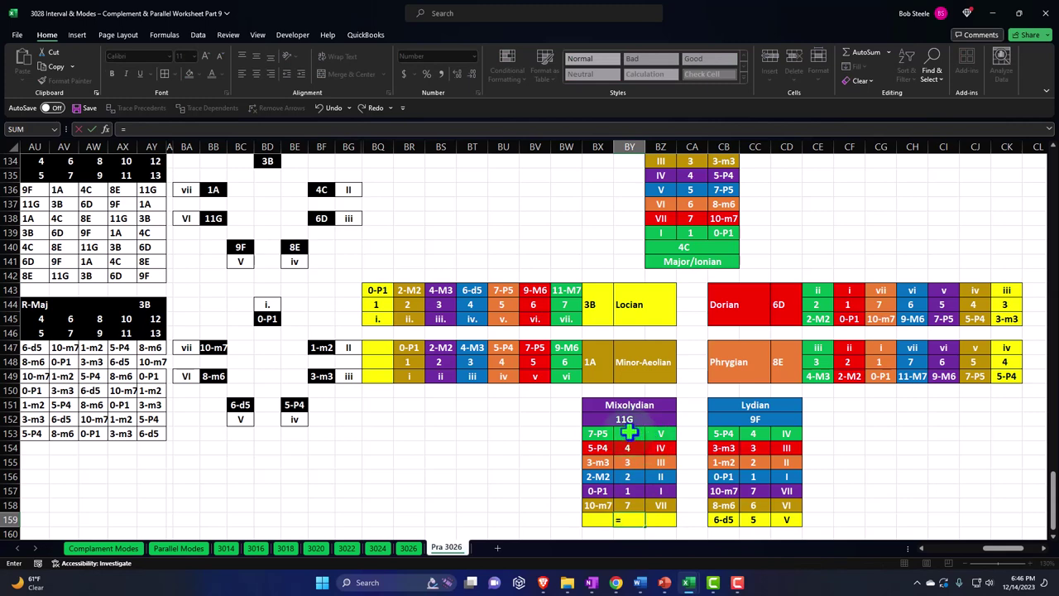
click(757, 505)
key(Tab)
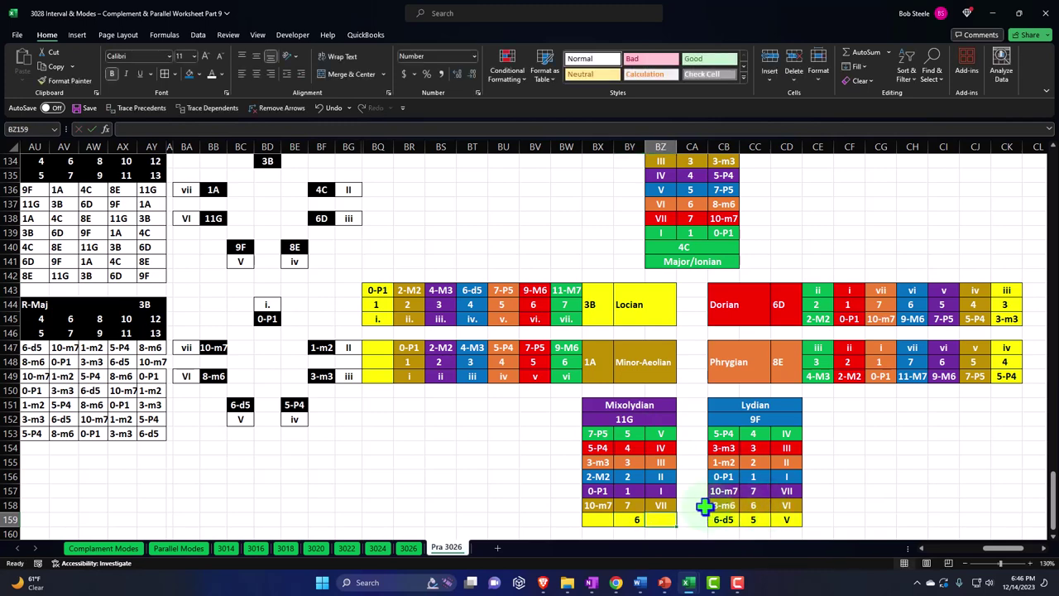
Link cell BZ159 in the Mixolydian block's yellow row to the numeral VI in BA138.
text(=)
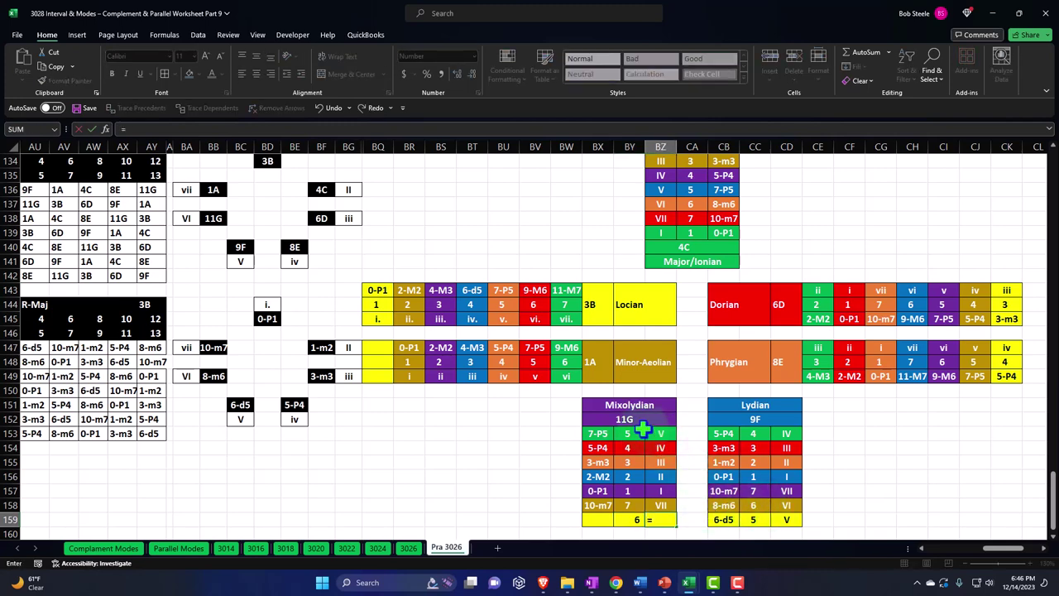
click(181, 218)
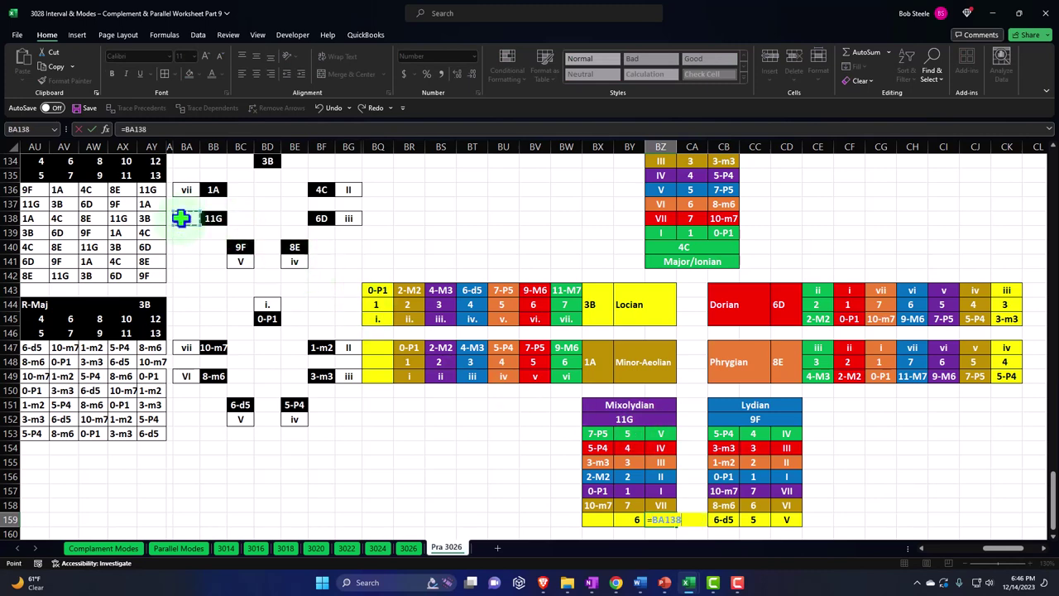
key(Tab)
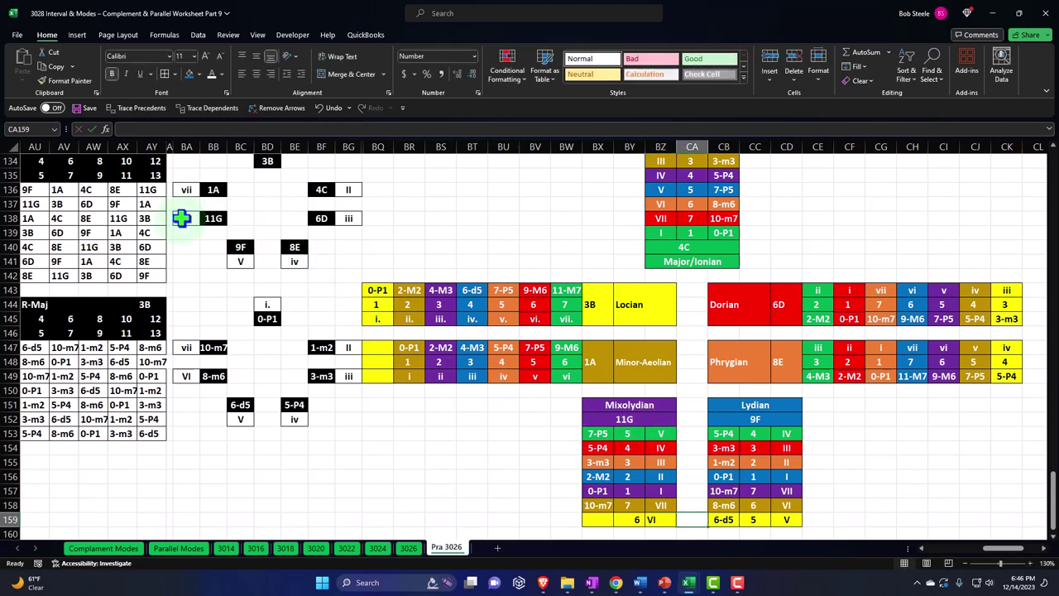
Link cell BX159 in the Mixolydian block's yellow row to the 8-m6 interval in BB149 and centre cells BX159:BZ159.
click(592, 519)
text(=)
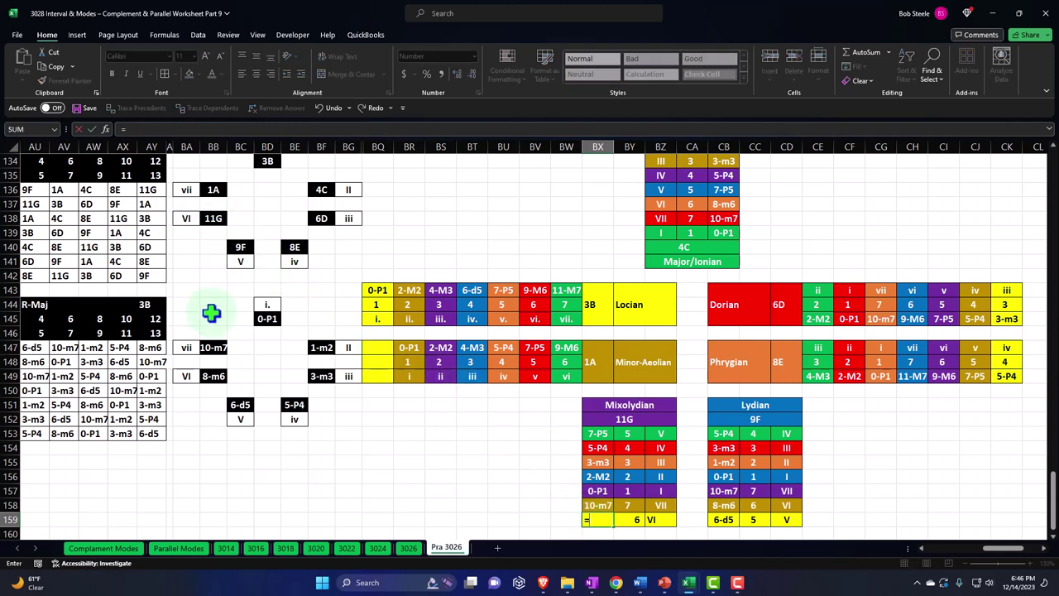
click(214, 376)
key(Return)
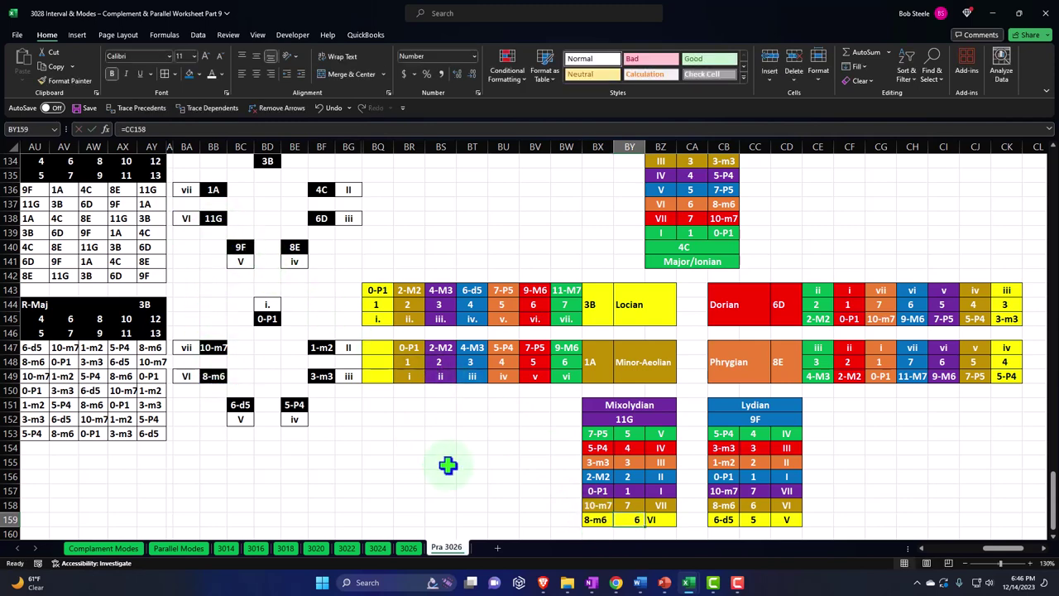
drag(608, 518, 657, 519)
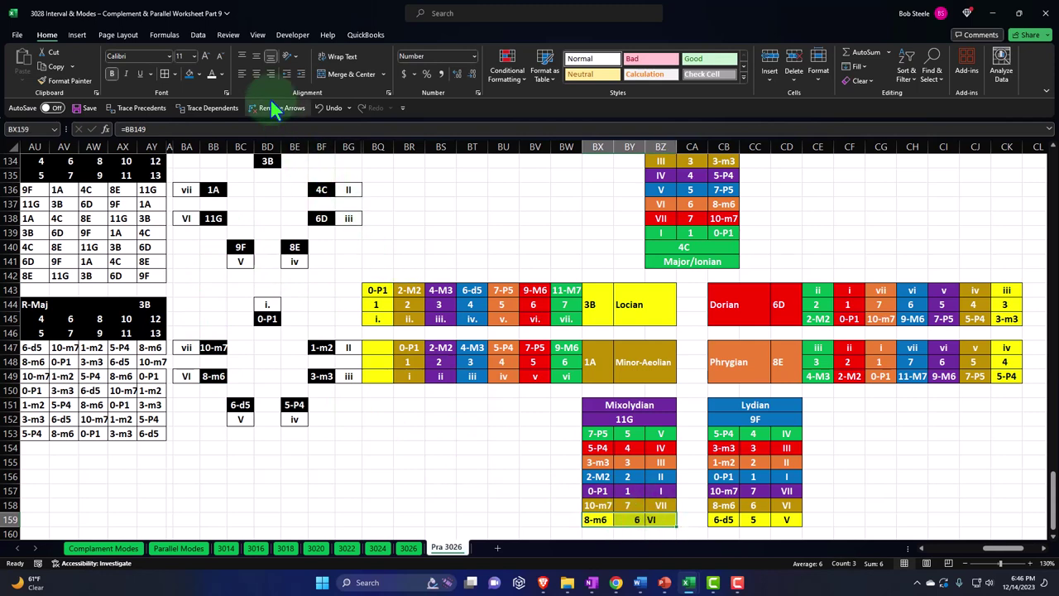
click(256, 75)
Link cell BQ148 in the Minor-Aeolian block's yellow column to the Mixolydian block's scale degree 7 in BY158.
click(382, 363)
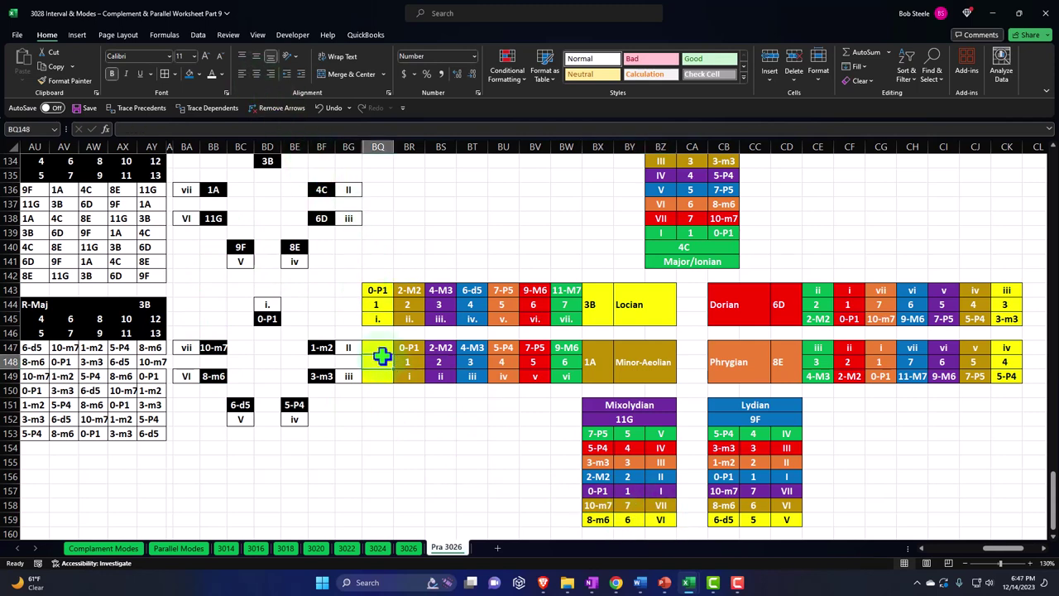
text(=)
key(Down)
key(Down)
key(Down)
key(Down)
key(Down)
key(Down)
key(Down)
key(Down)
key(Down)
key(Right)
key(Right)
key(Right)
key(Right)
key(Right)
key(Right)
key(Right)
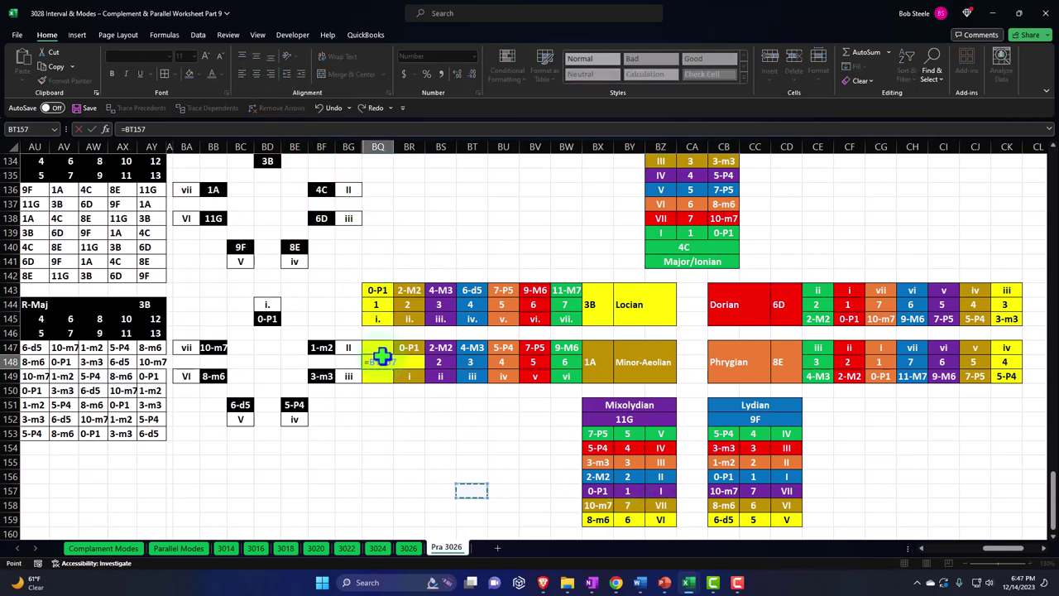
key(ctrl+Return)
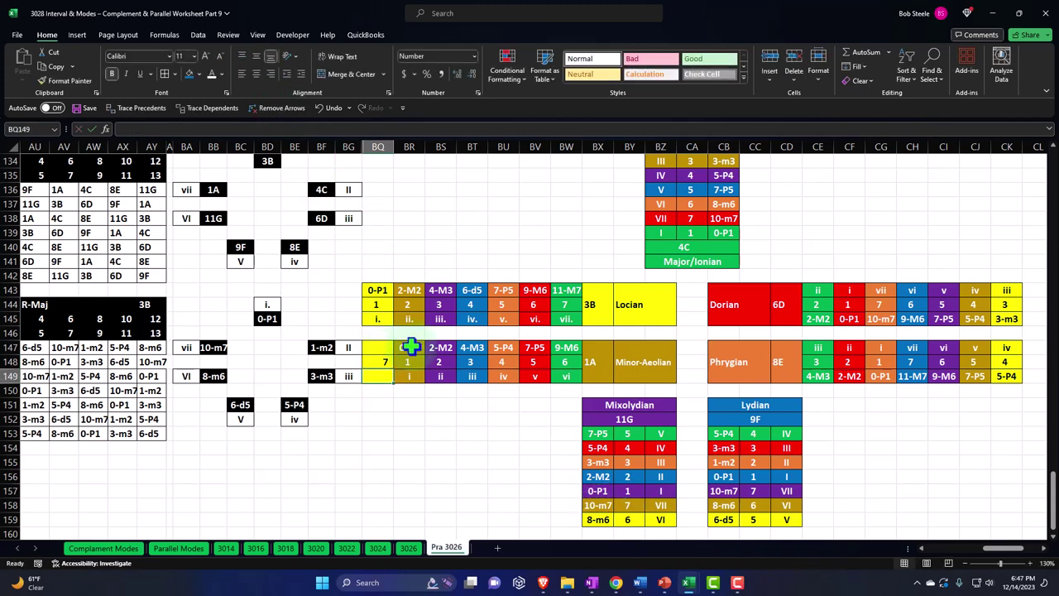
Link cell BQ149 in the Minor-Aeolian block's yellow column to the numeral vii in BA136.
click(370, 375)
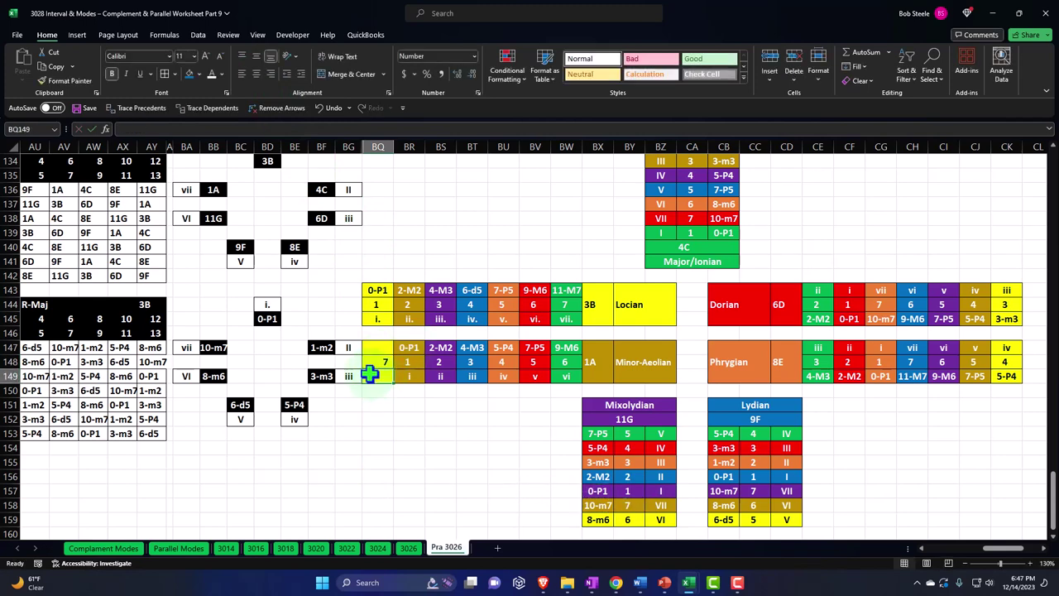
text(=)
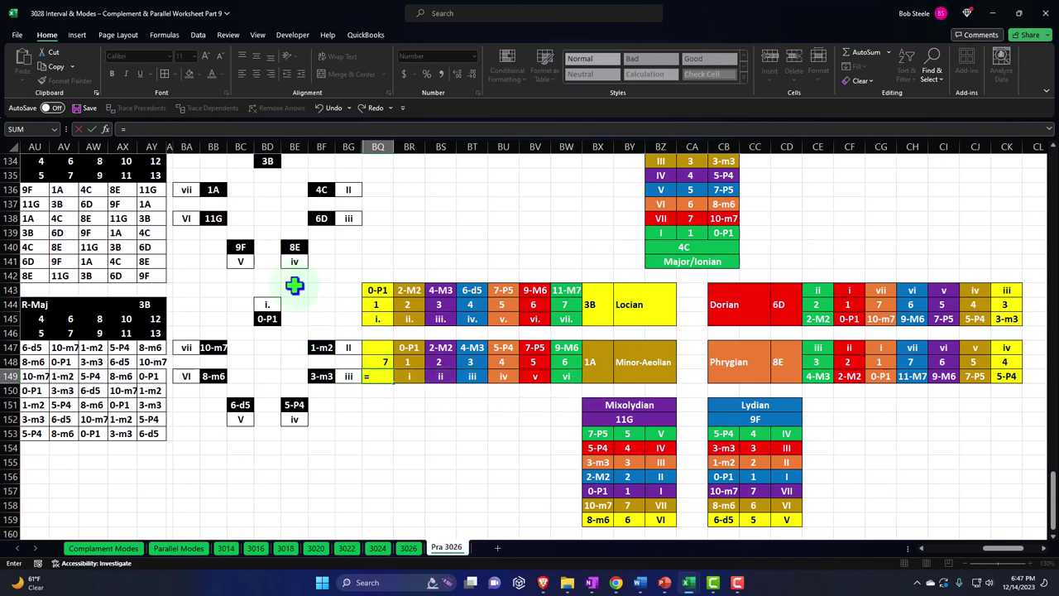
click(186, 189)
key(Return)
Link cell BQ147 in the Minor-Aeolian block's yellow column to the 10-m7 interval in BB147 and centre cells BQ147:BQ149.
key(Up)
text(=)
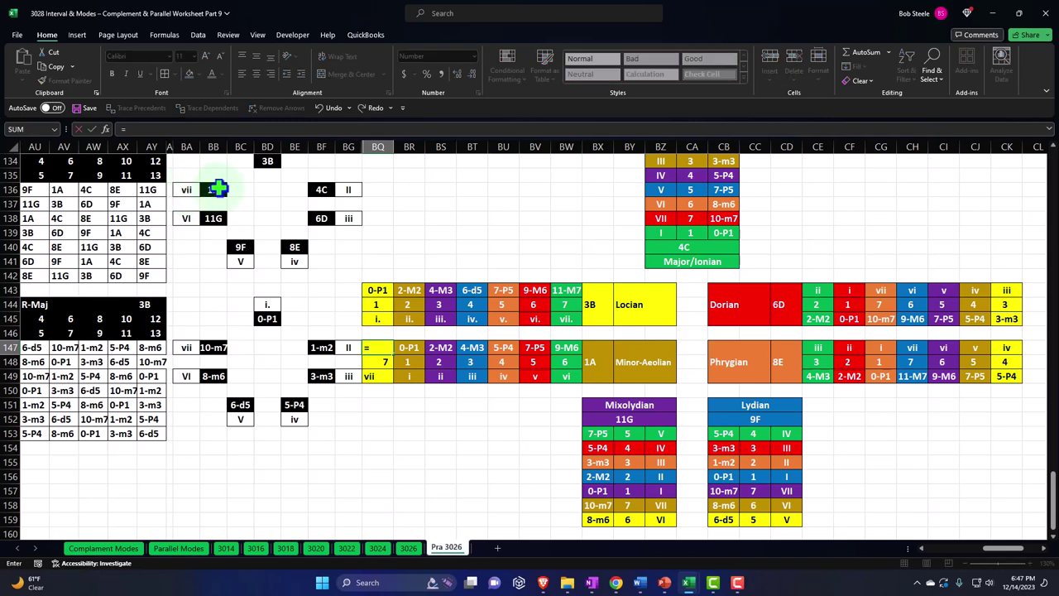
click(214, 348)
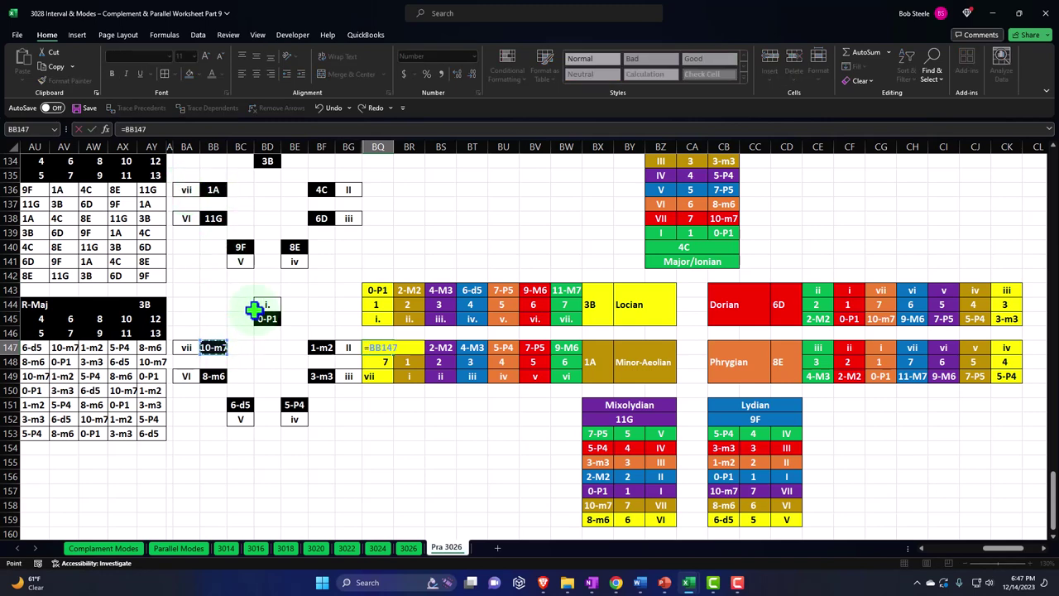
key(Return)
drag(372, 353, 368, 364)
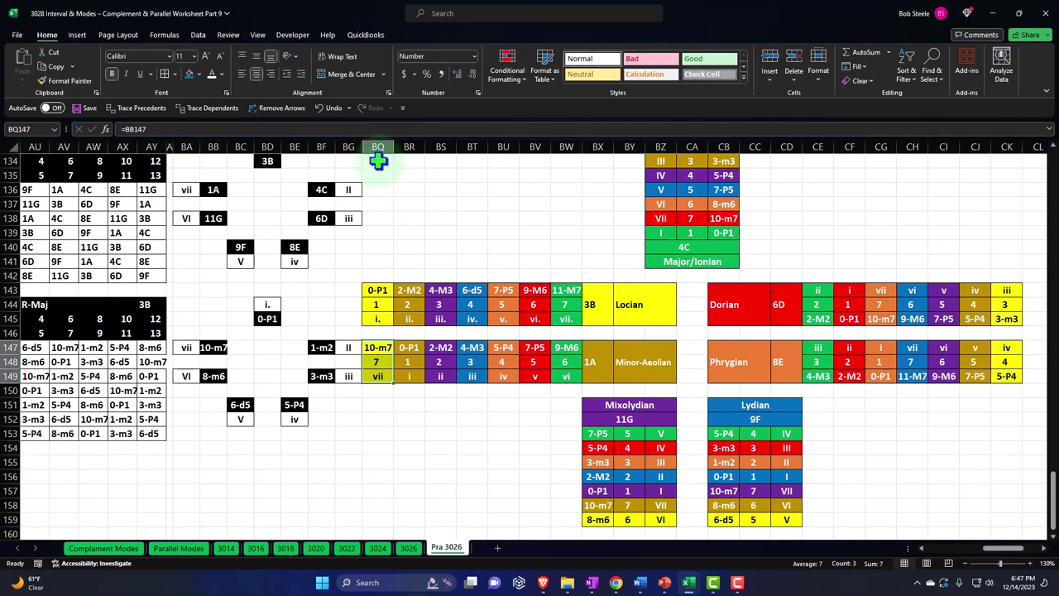
Move the completed mode chart, starting at BQ133 and spanning columns BQ to CK, up to start at cell BQ2.
scroll(403, 203, up, 1)
drag(378, 190, 996, 513)
key(ctrl+c)
scroll(995, 510, up, 5)
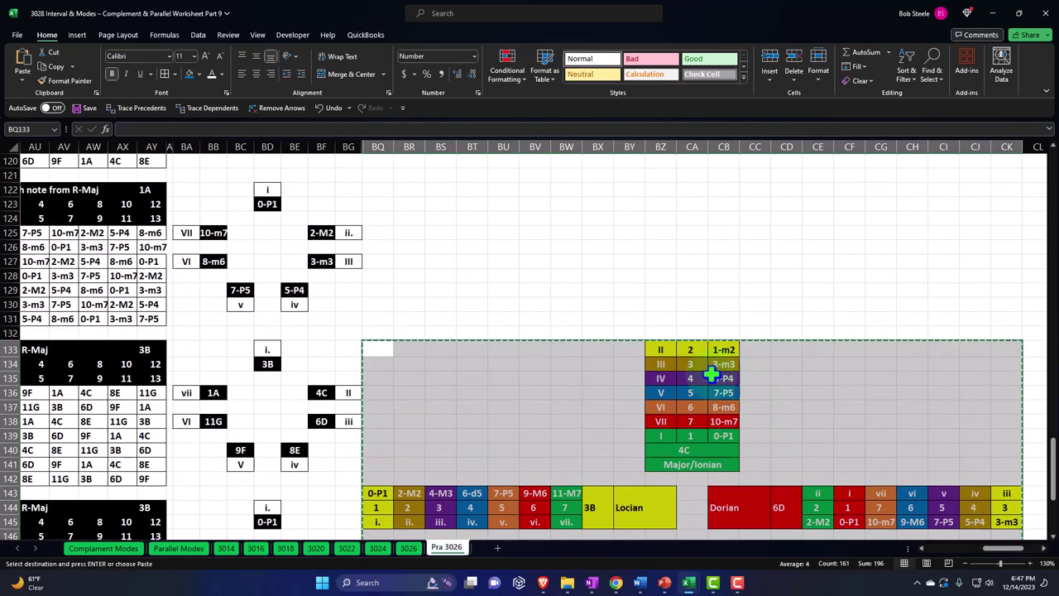
scroll(430, 247, up, 20)
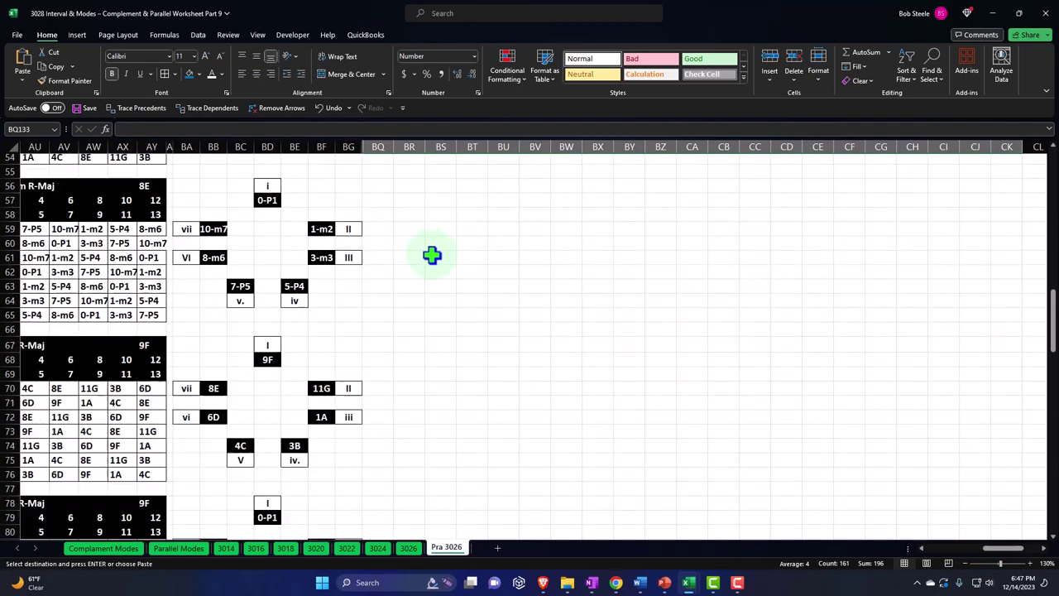
scroll(430, 247, down, 15)
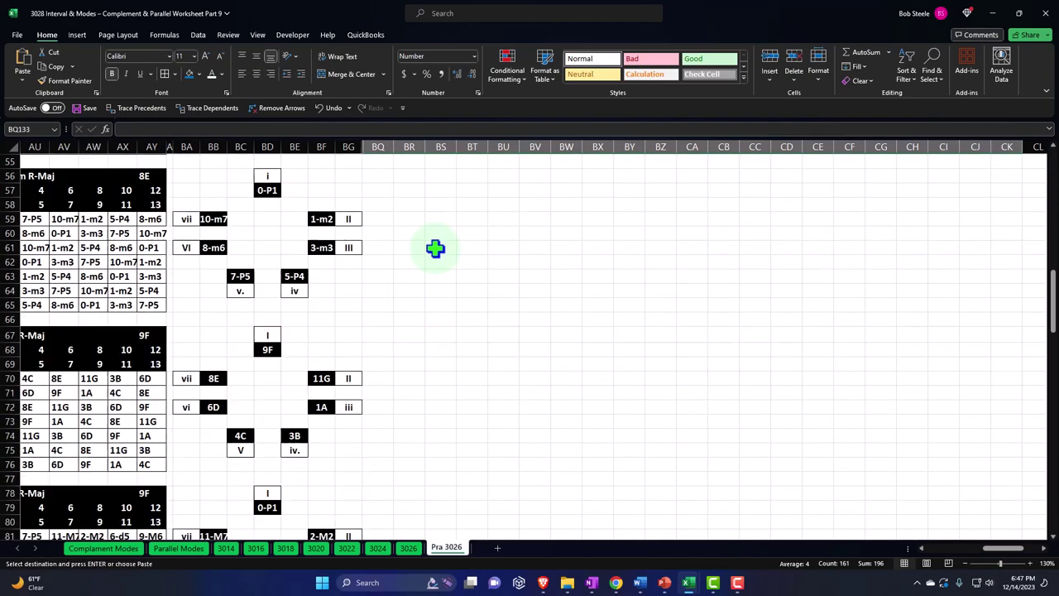
scroll(435, 249, down, 18)
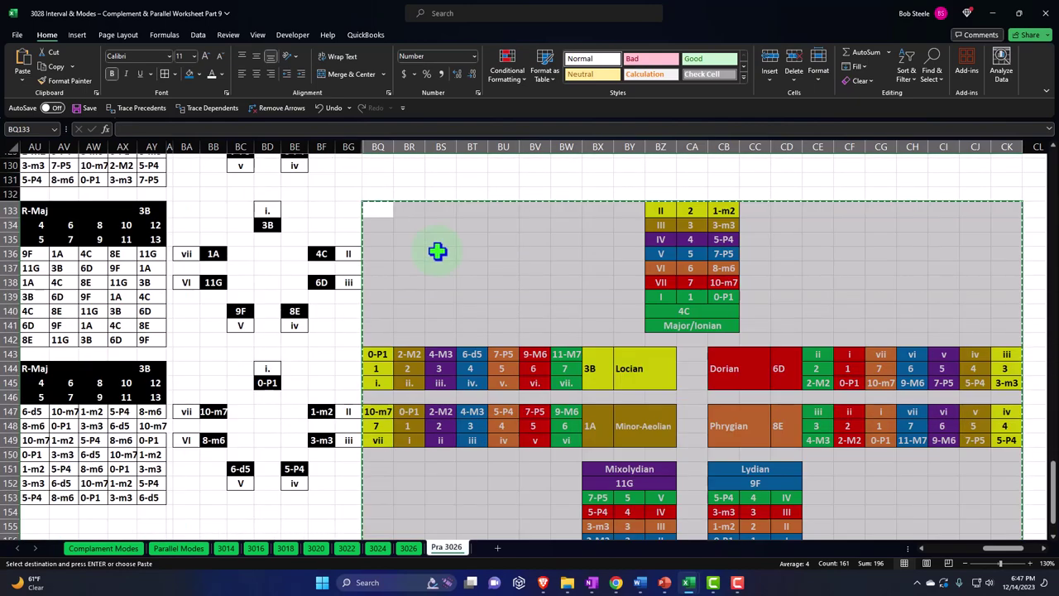
right_click(437, 252)
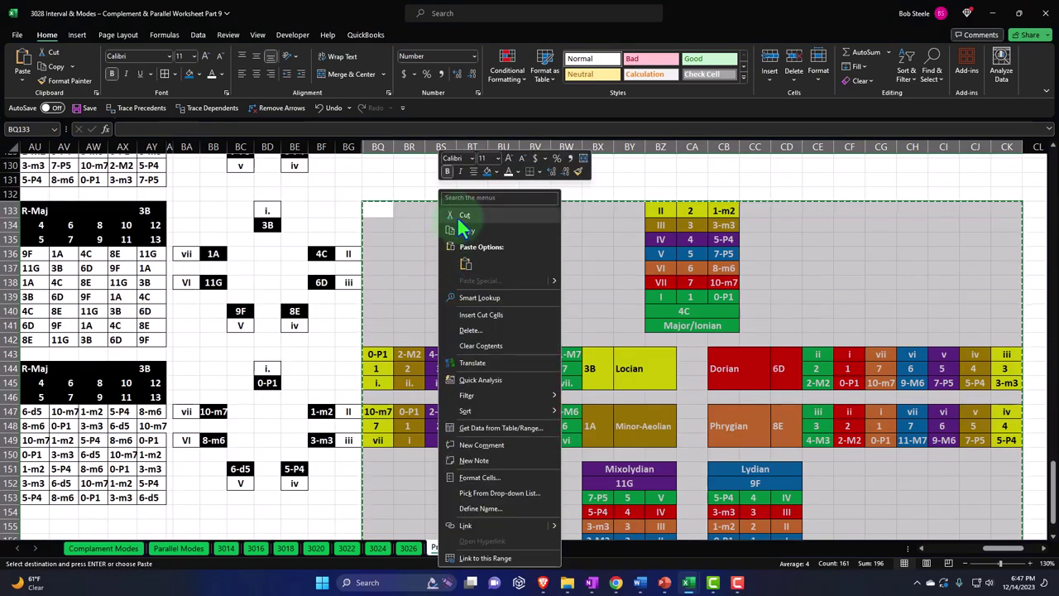
click(458, 262)
scroll(451, 248, up, 20)
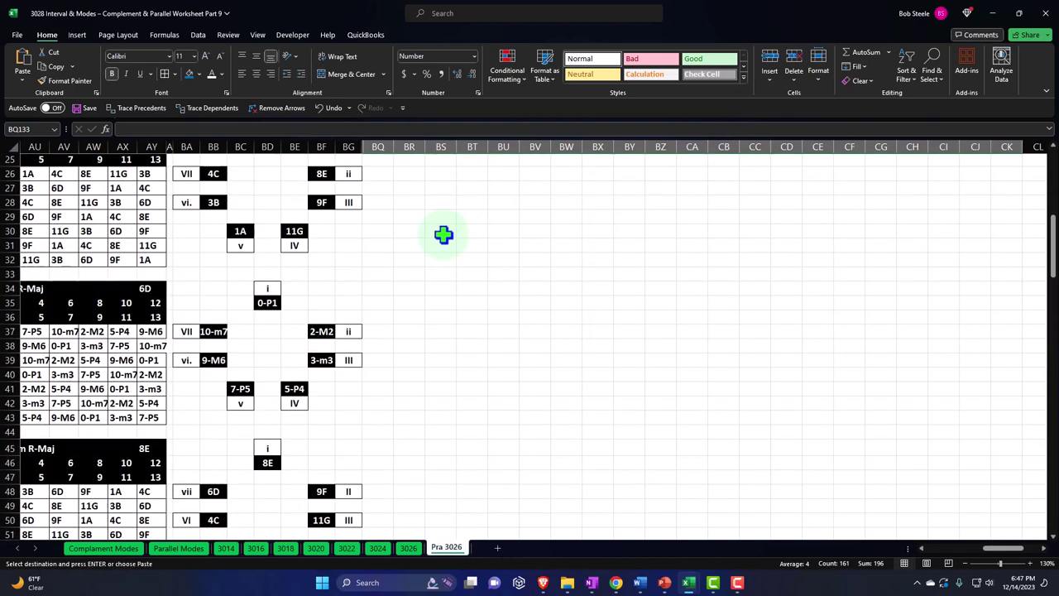
scroll(444, 230, up, 1)
click(383, 216)
key(Return)
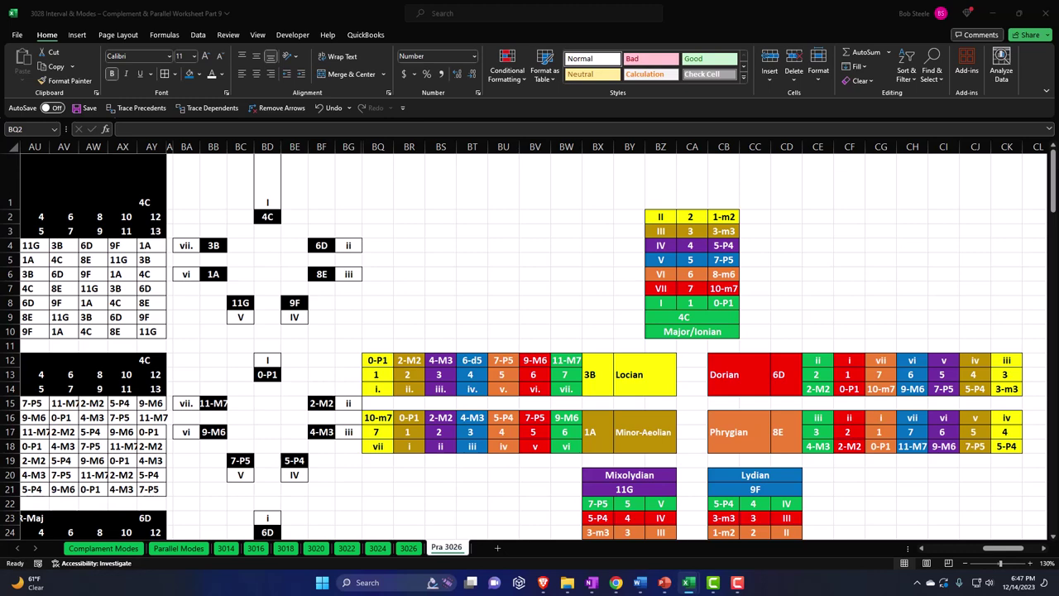
Paste the title "Complament Mods Showing 7 Notes" into cell BQ1 above the chart.
key(ctrl+shift+End)
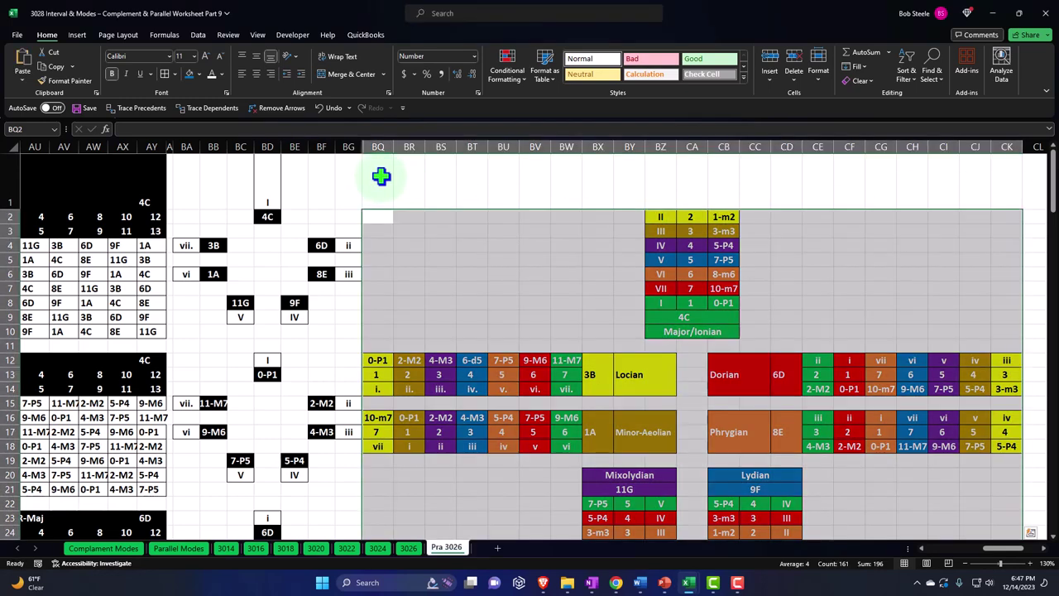
click(380, 175)
key(ctrl+v)
click(439, 274)
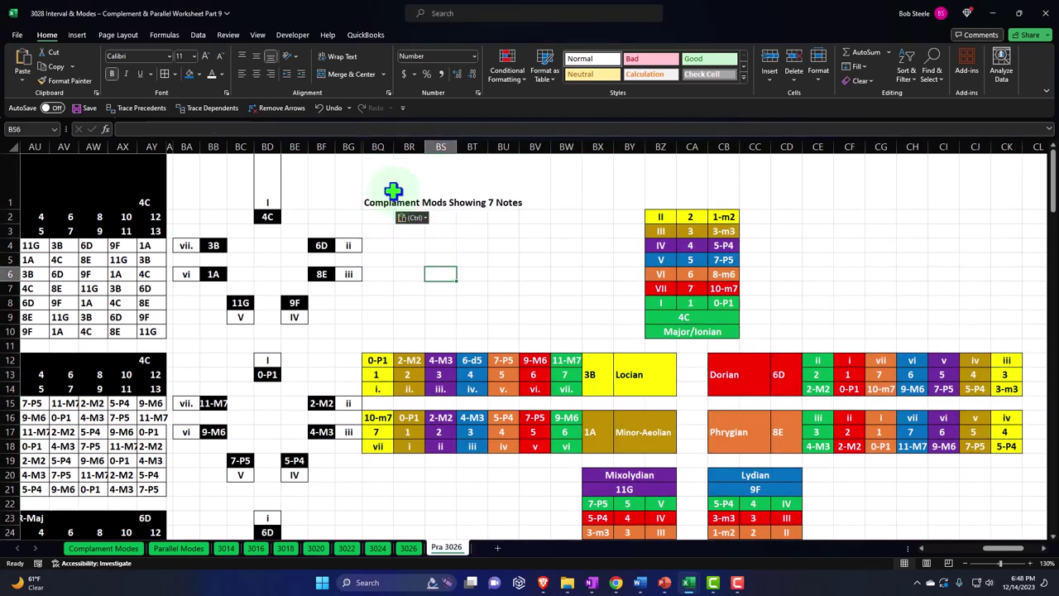
Set the horizontal alignment of the title range BQ1:CK1 to Center Across Selection without merging cells.
drag(383, 187, 1020, 183)
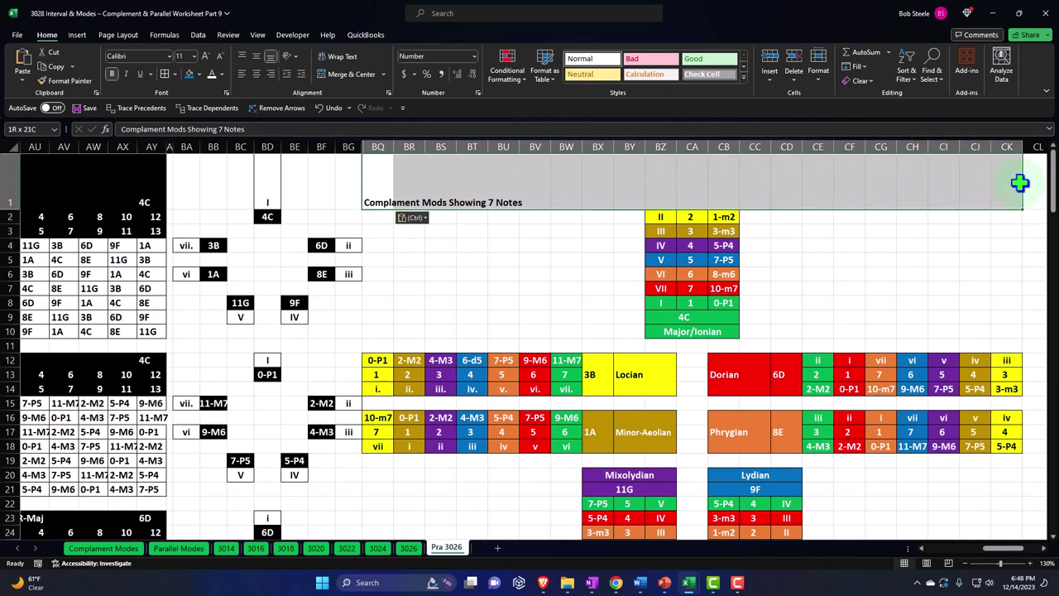
right_click(517, 188)
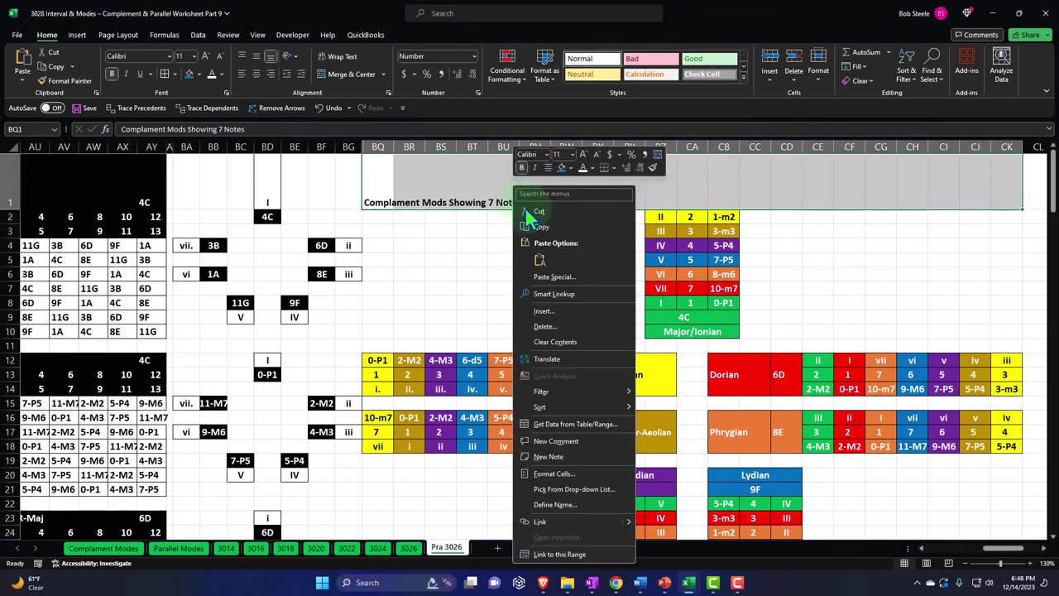
click(556, 472)
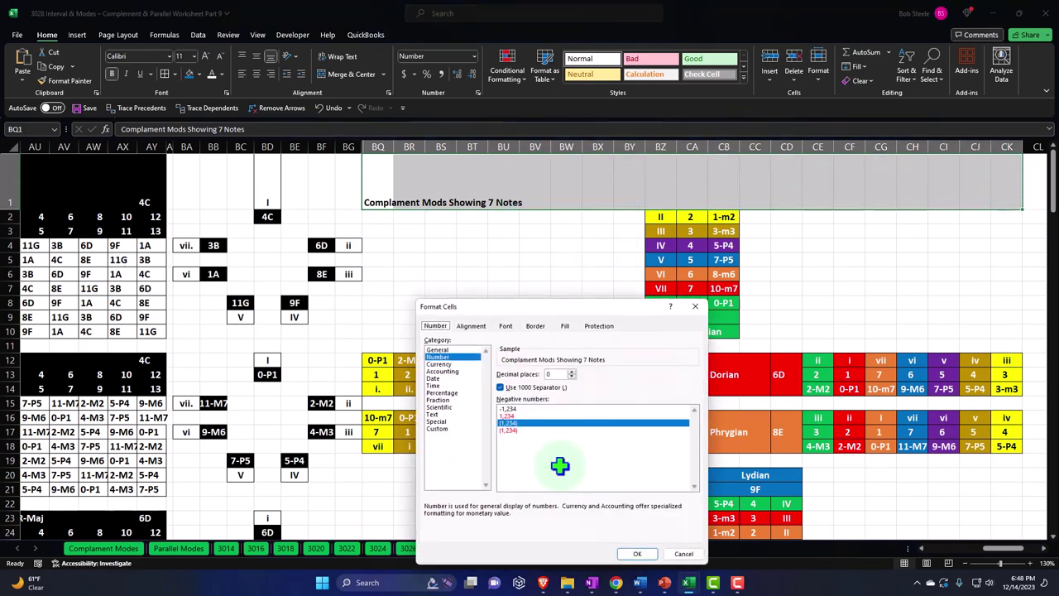
click(471, 327)
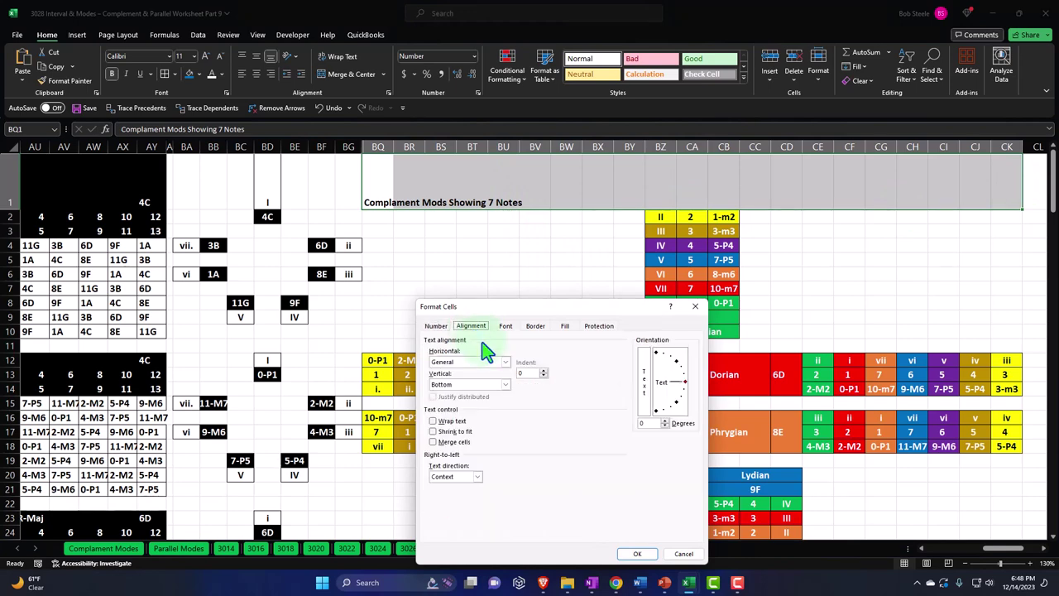
click(507, 365)
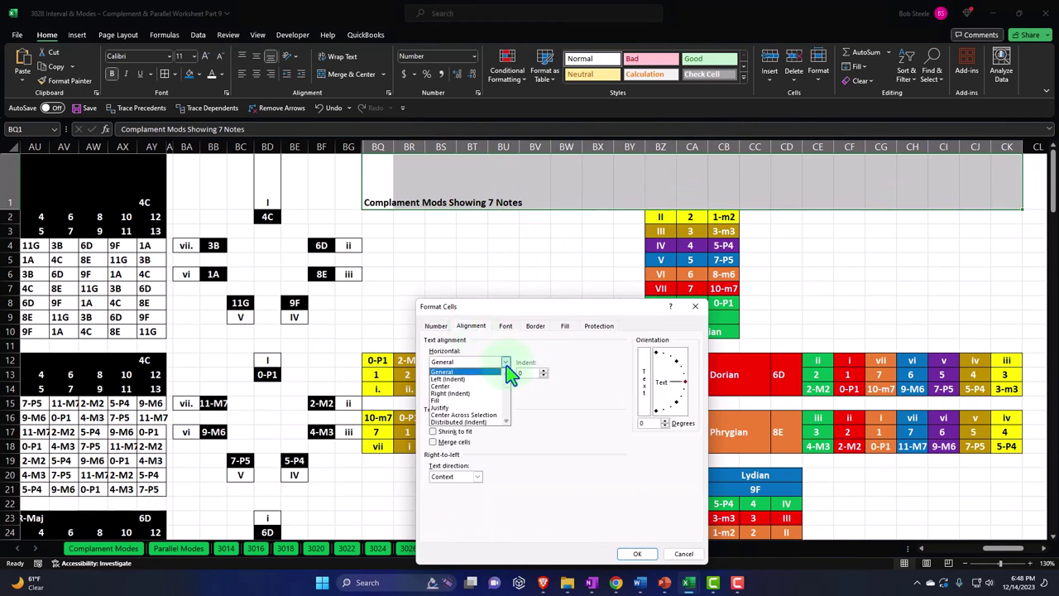
click(496, 415)
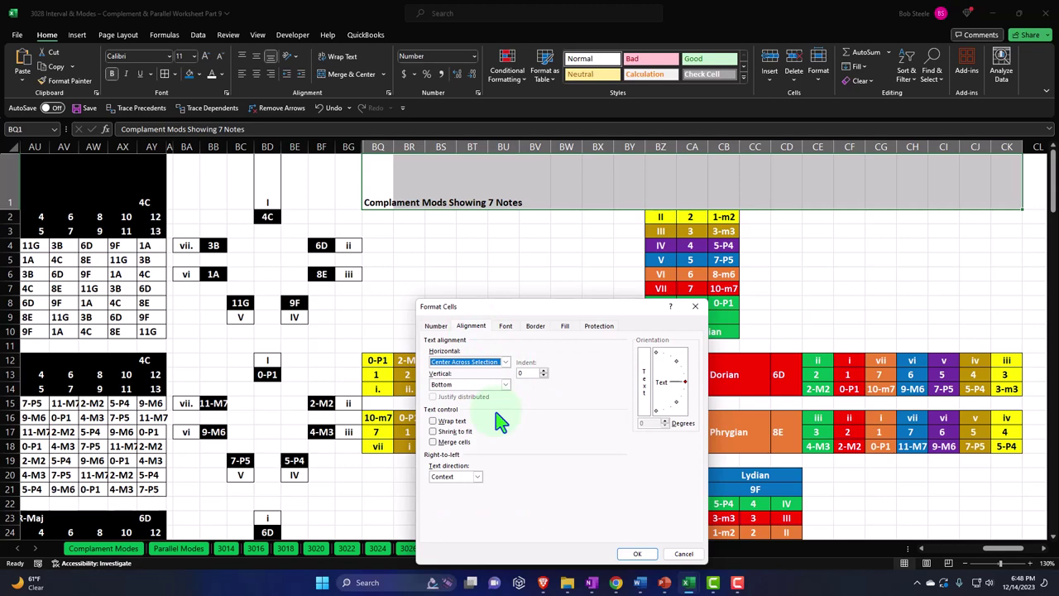
click(637, 554)
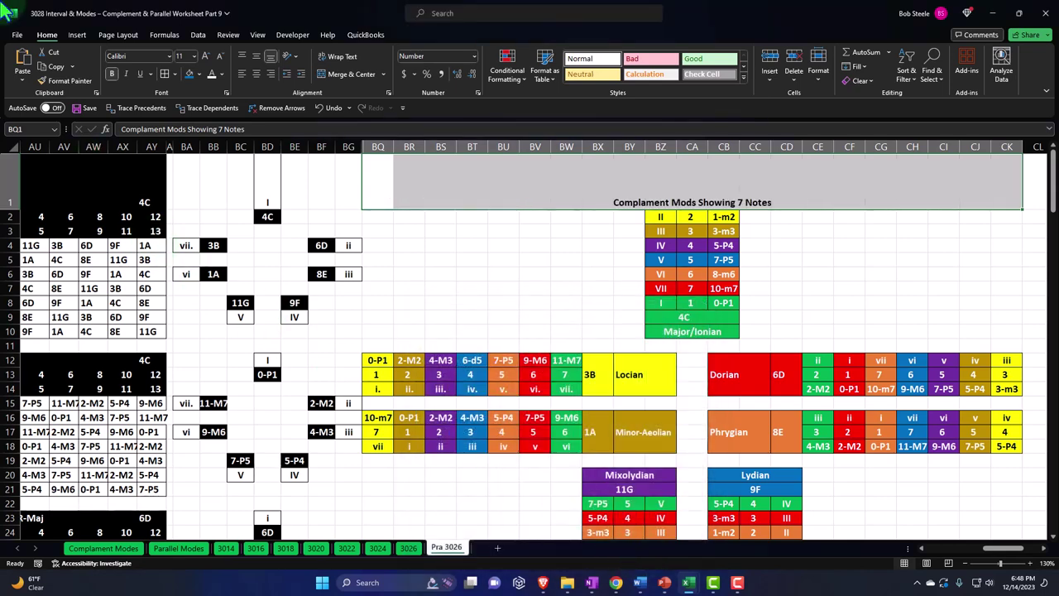
Format the title range BQ1:CK1 with a black fill and white text, and shrink row 1 to about normal row height.
click(198, 74)
click(201, 104)
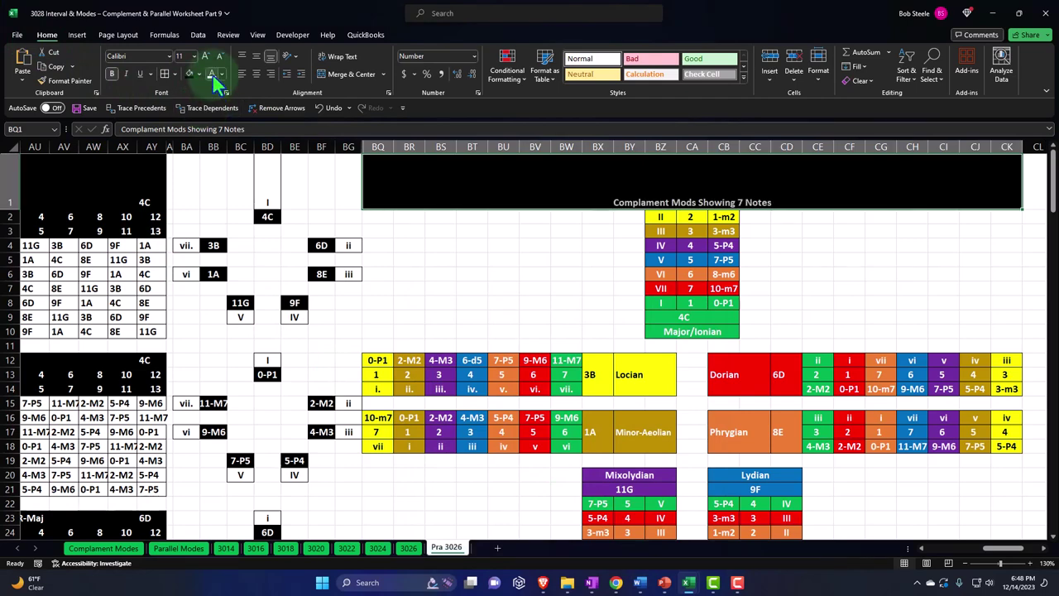
drag(10, 209, 10, 171)
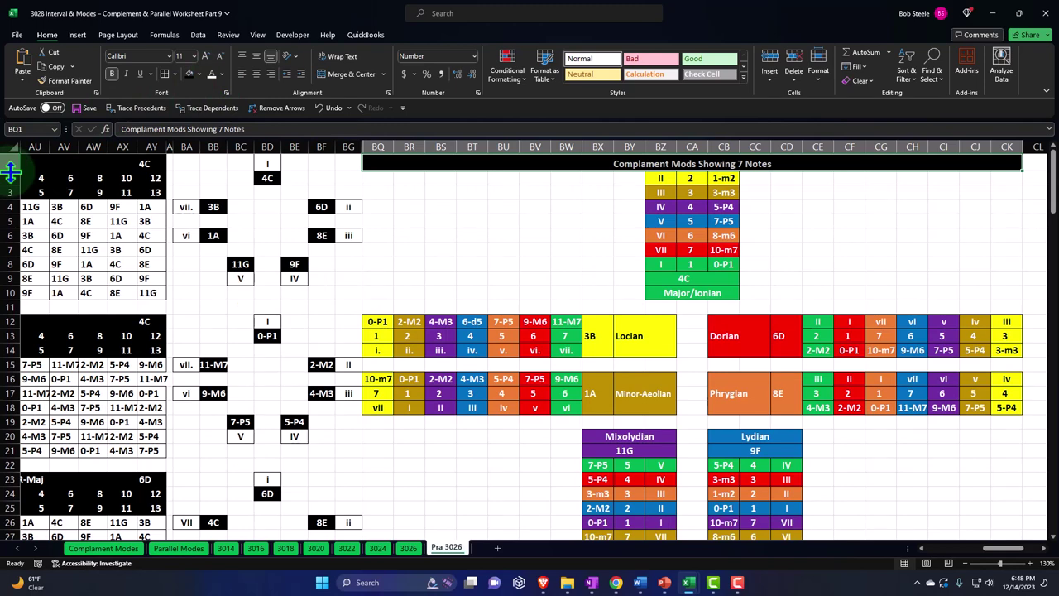
Increase the font size of the title in BQ1:CK1 to 16.
click(205, 56)
click(205, 53)
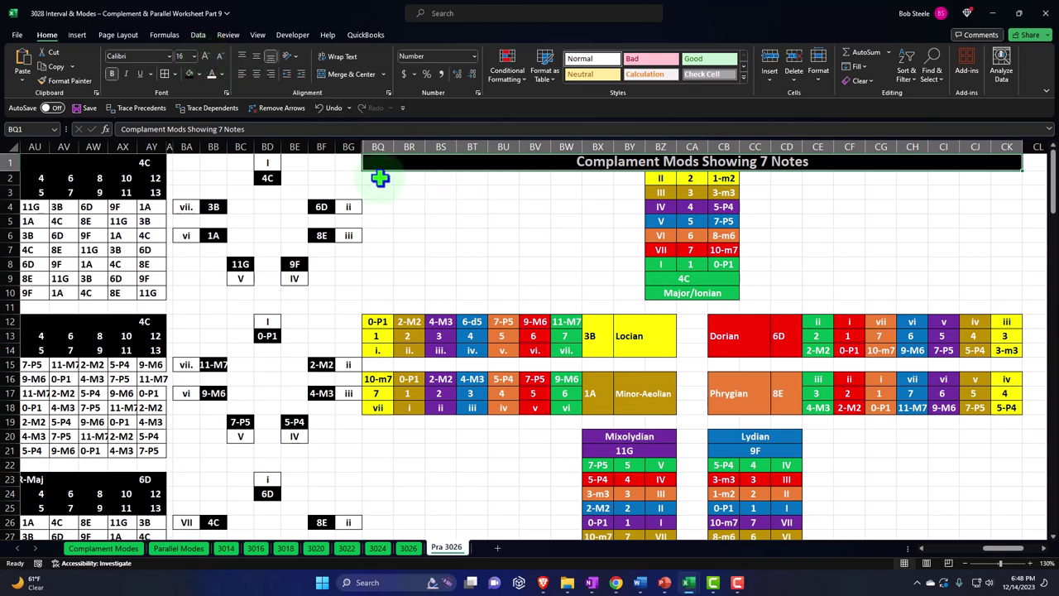
scroll(503, 292, down, 2)
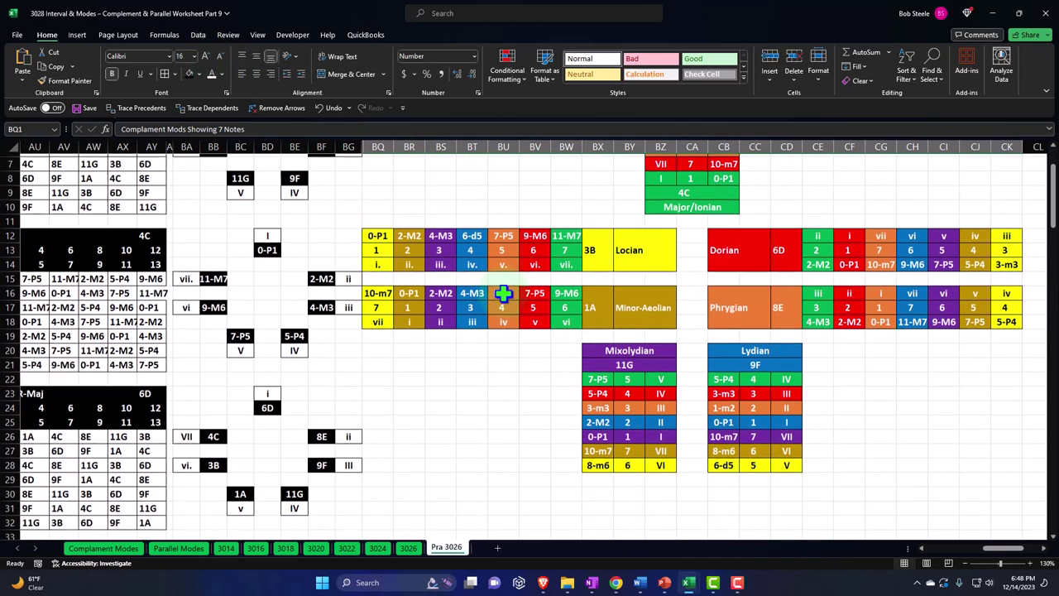
scroll(556, 387, up, 2)
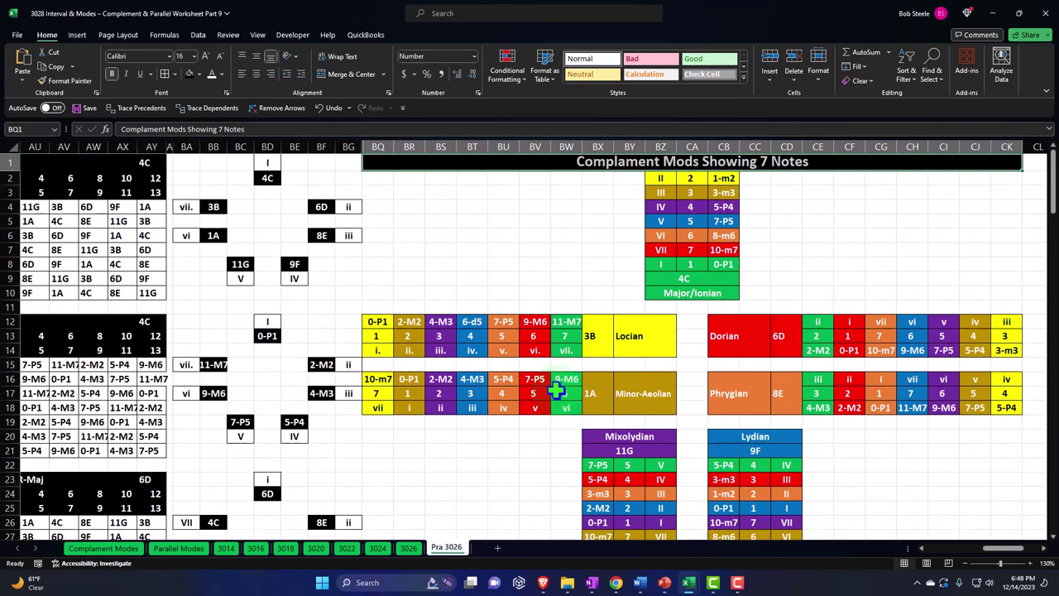
scroll(556, 388, down, 2)
scroll(555, 390, up, 1)
scroll(556, 389, down, 1)
scroll(350, 142, up, 2)
Unhide the hidden columns between BG and BQ, beside the mode chart.
drag(350, 146, 398, 150)
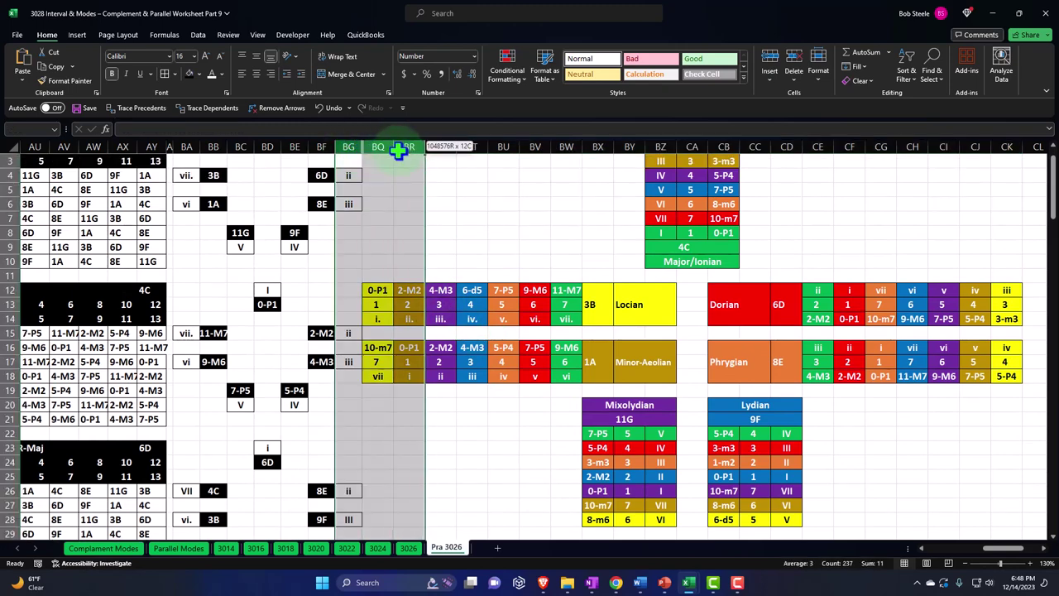
right_click(384, 266)
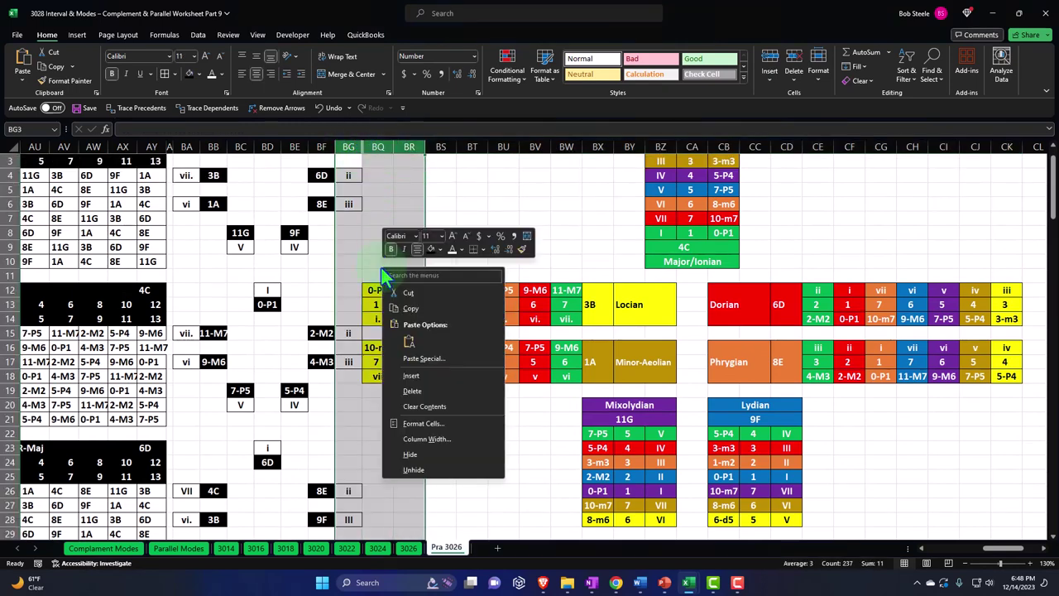
click(414, 468)
click(531, 246)
Bring the whole titled mode chart up to column CL into view and inspect the interval links in cells CF14, CF18 and CB24.
key(Right)
key(Right)
key(Right)
key(Right)
key(Right)
key(Right)
key(Right)
key(Right)
key(Right)
key(Right)
key(Right)
key(Right)
key(Right)
key(Right)
key(Right)
key(Right)
key(Right)
key(Right)
key(Right)
key(Right)
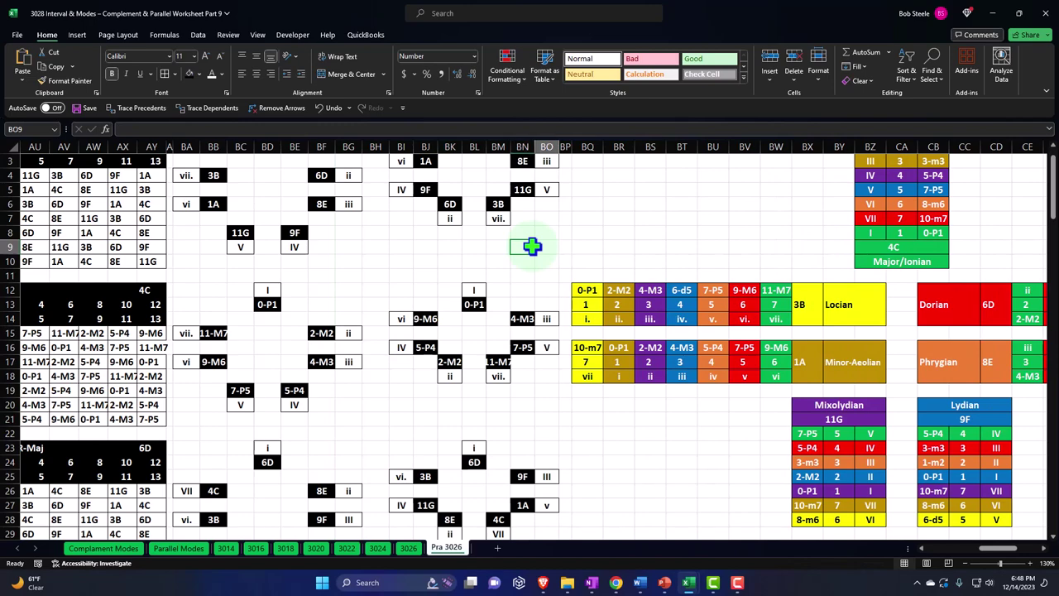
key(Right)
key(Right)
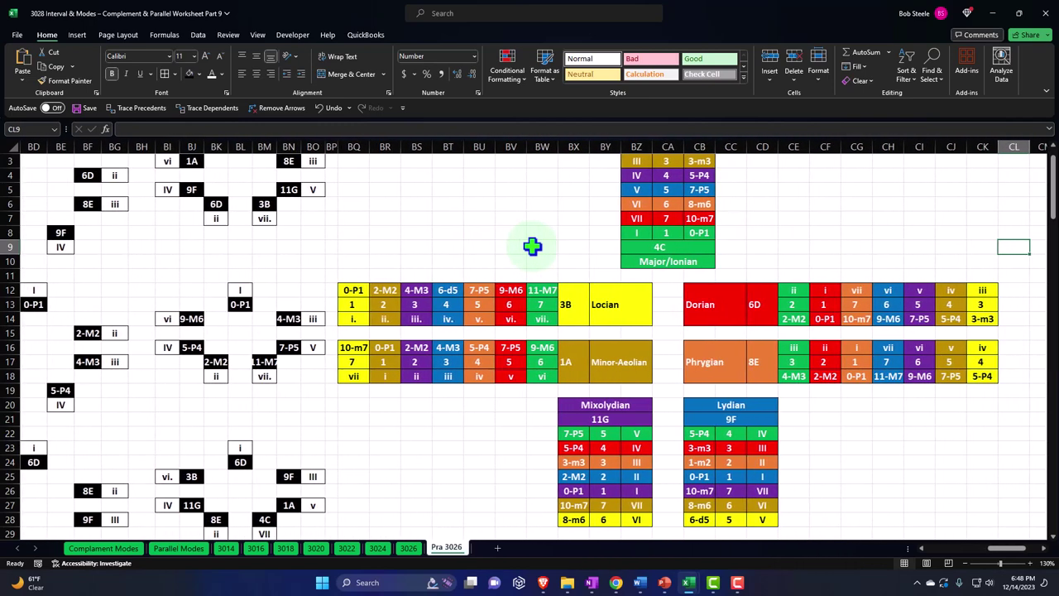
scroll(557, 279, up, 1)
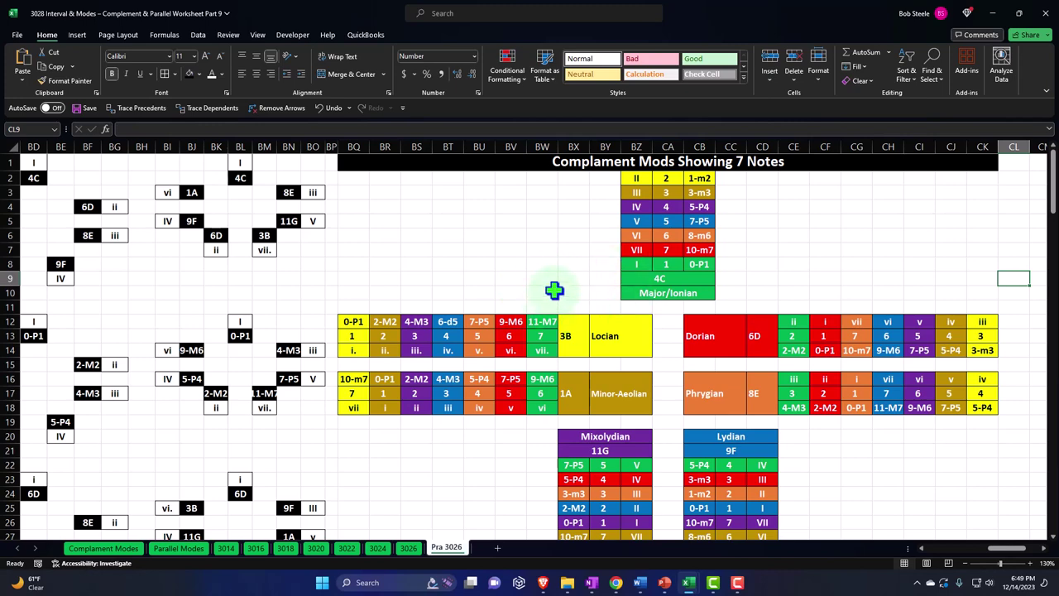
click(824, 350)
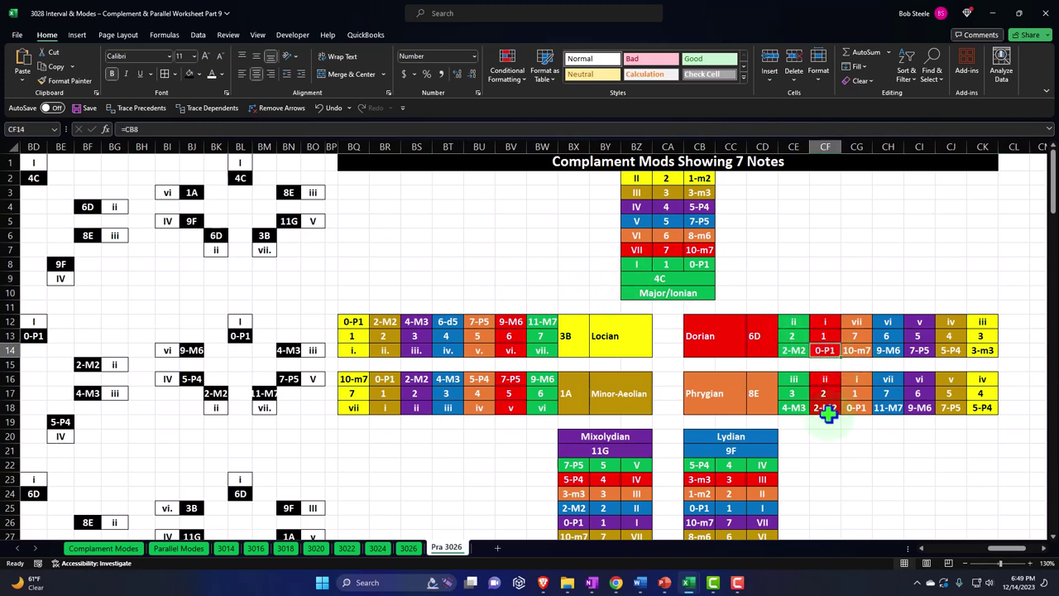
click(825, 409)
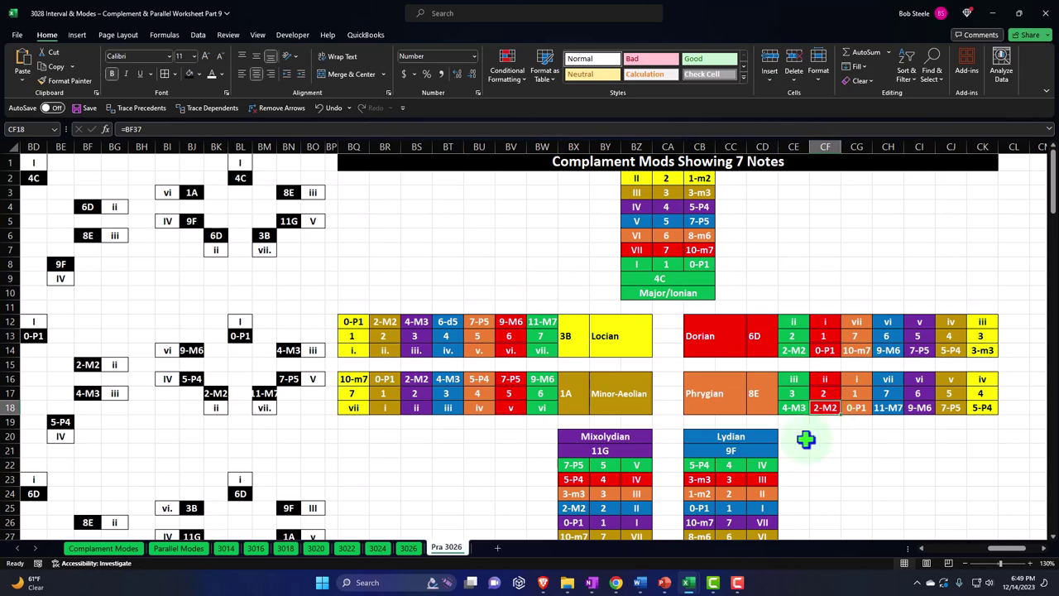
click(703, 494)
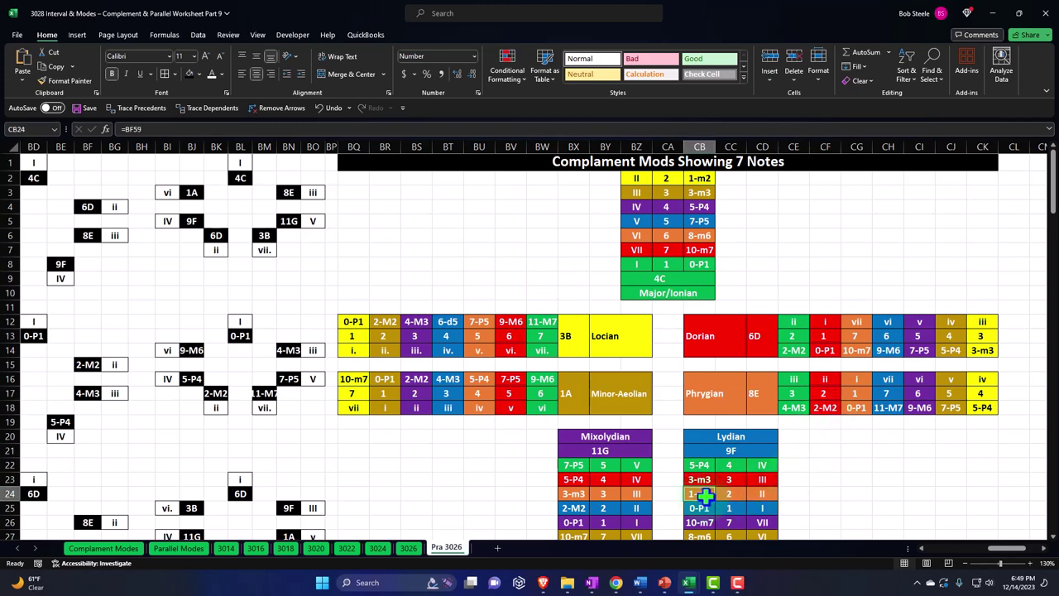